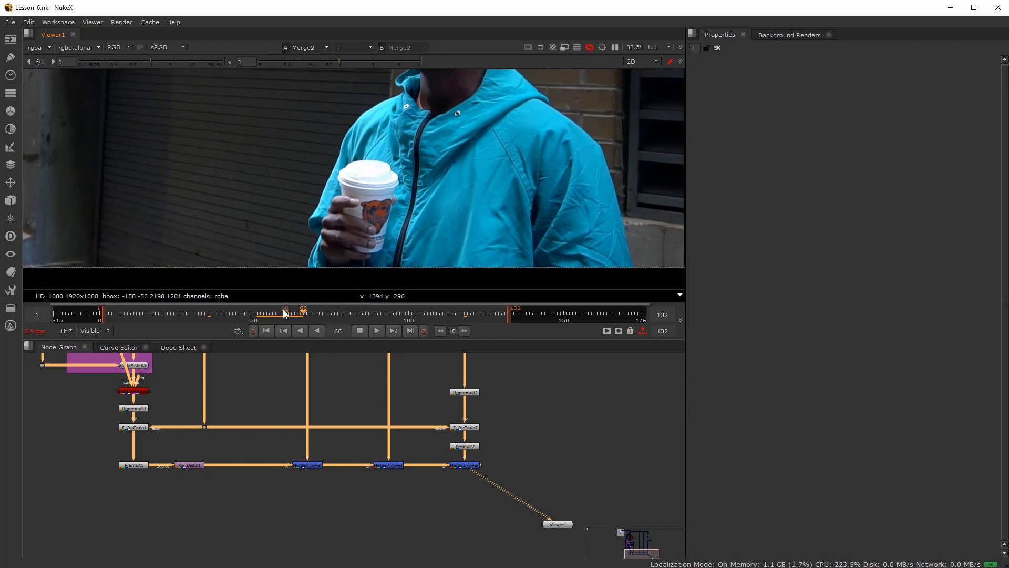
Examine the composite at several frames across the shot, both close up on the jacket and cup and at full frame
left_click(261, 314)
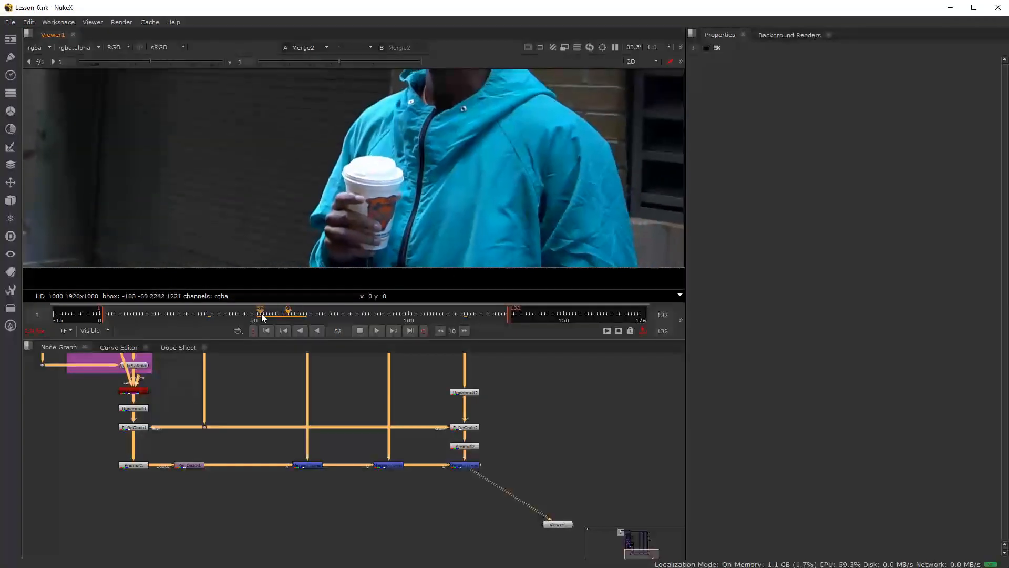
left_click(360, 331)
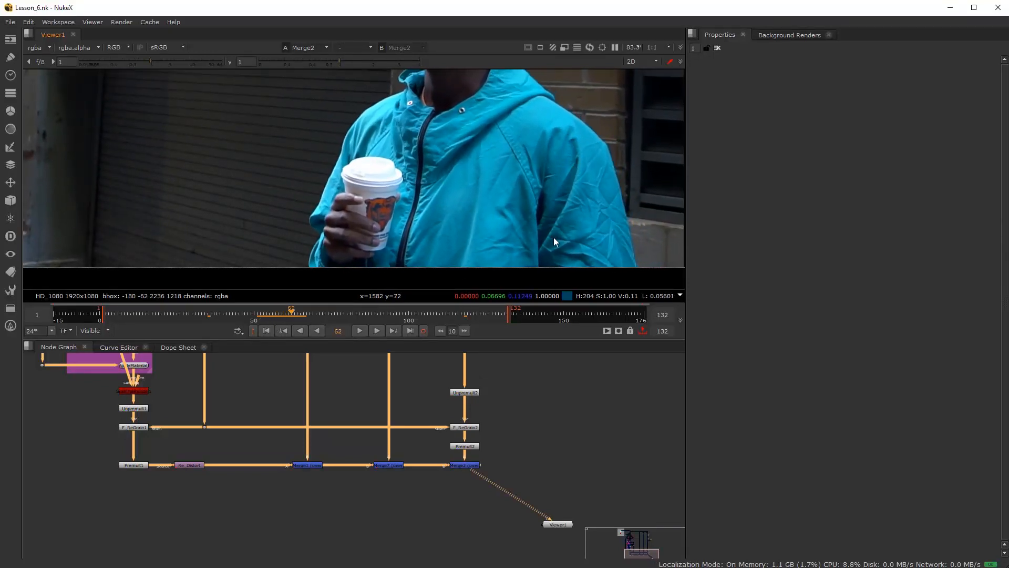
mouse_move(295, 314)
left_mouse_down()
mouse_move(267, 317)
mouse_move(289, 317)
left_mouse_up()
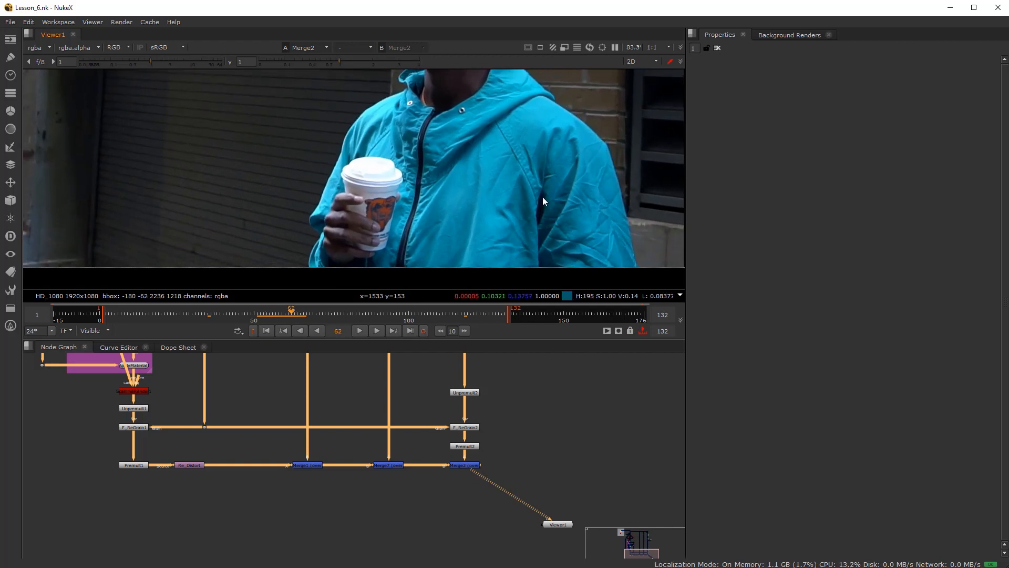
left_click(261, 319)
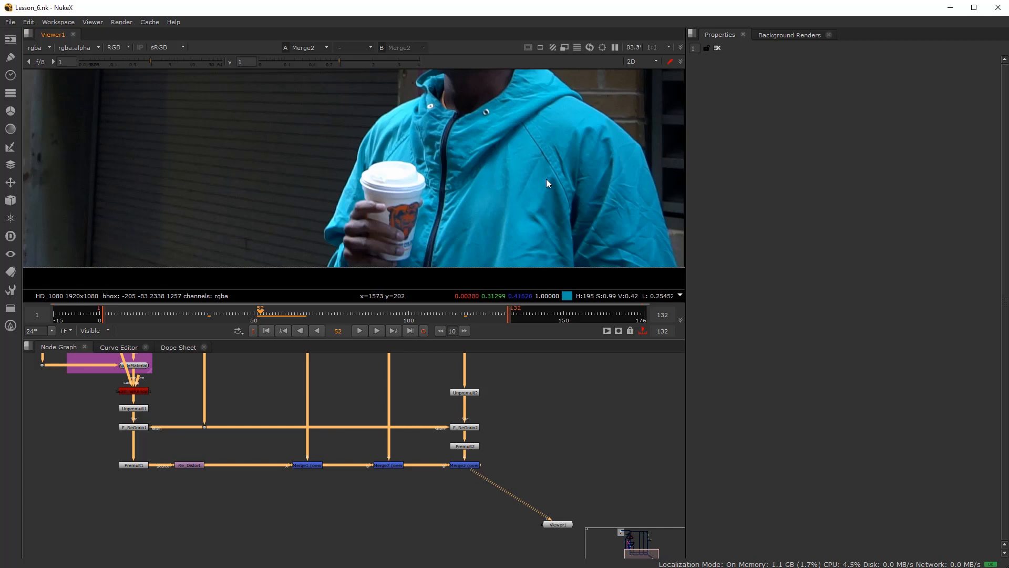
middle_click_drag(509, 194, 426, 186)
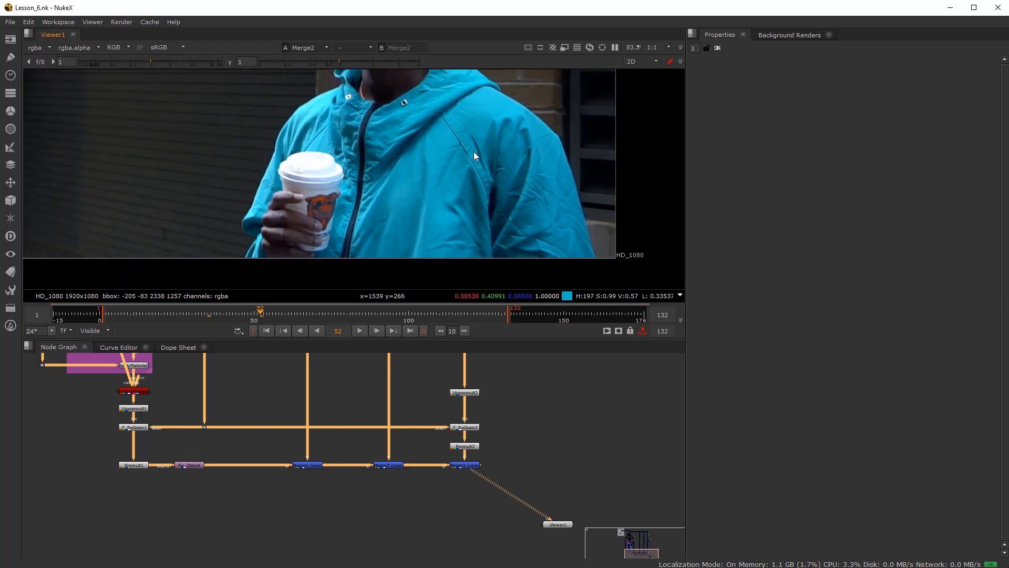
scroll(374, 247, "down", 5)
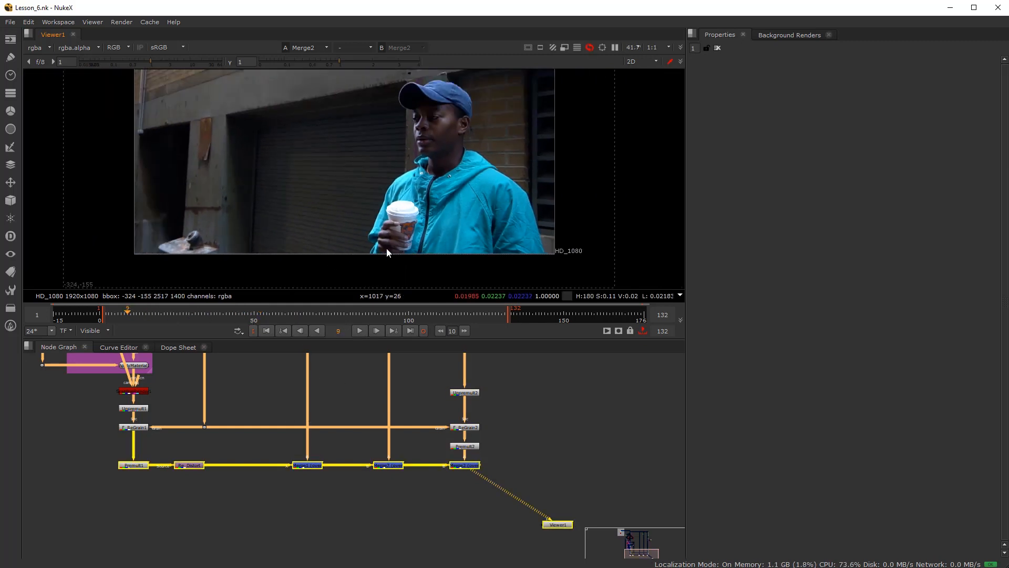
left_click(310, 312)
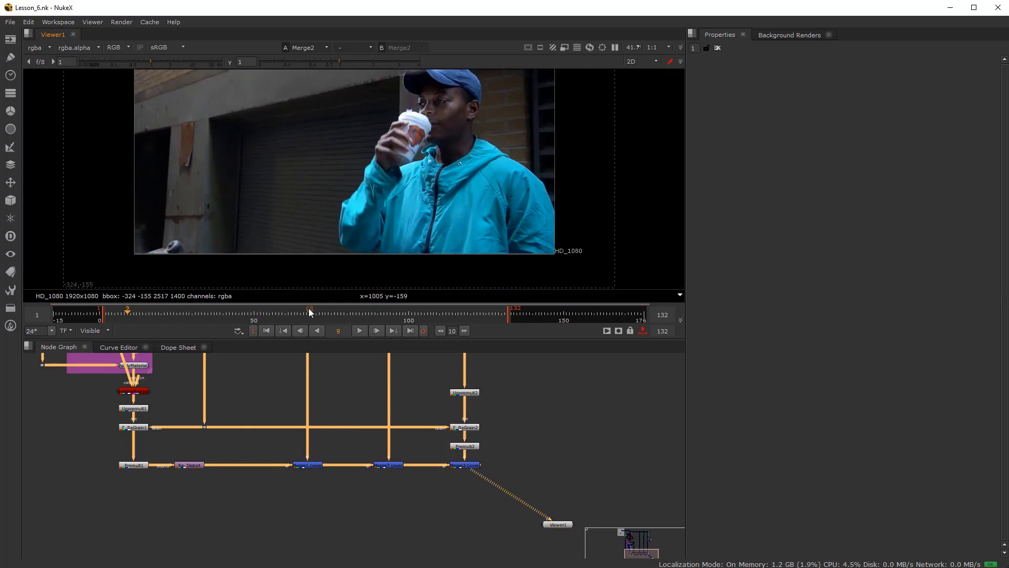
left_click(455, 466)
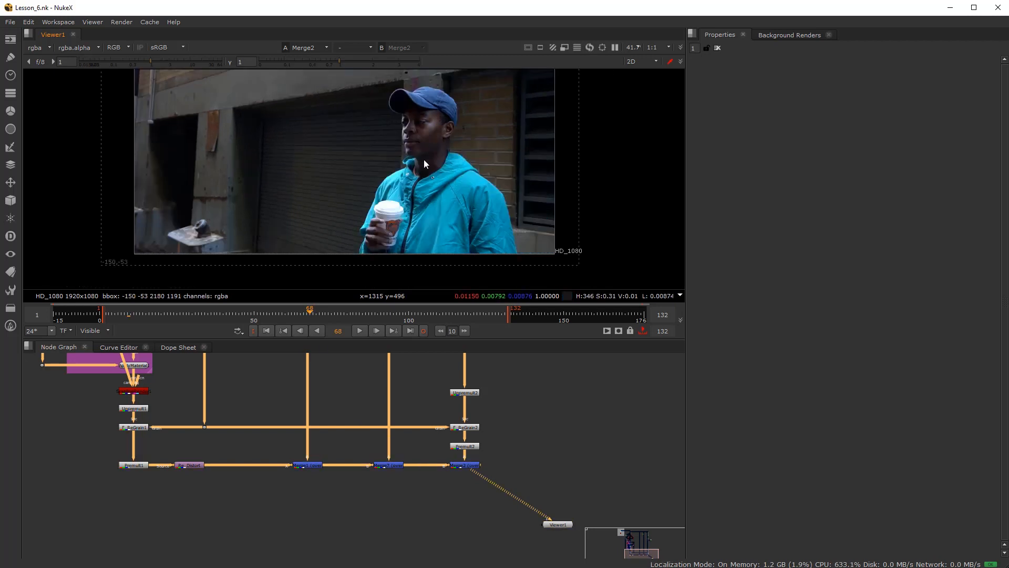
scroll(340, 494, "down", 3)
left_click(244, 318)
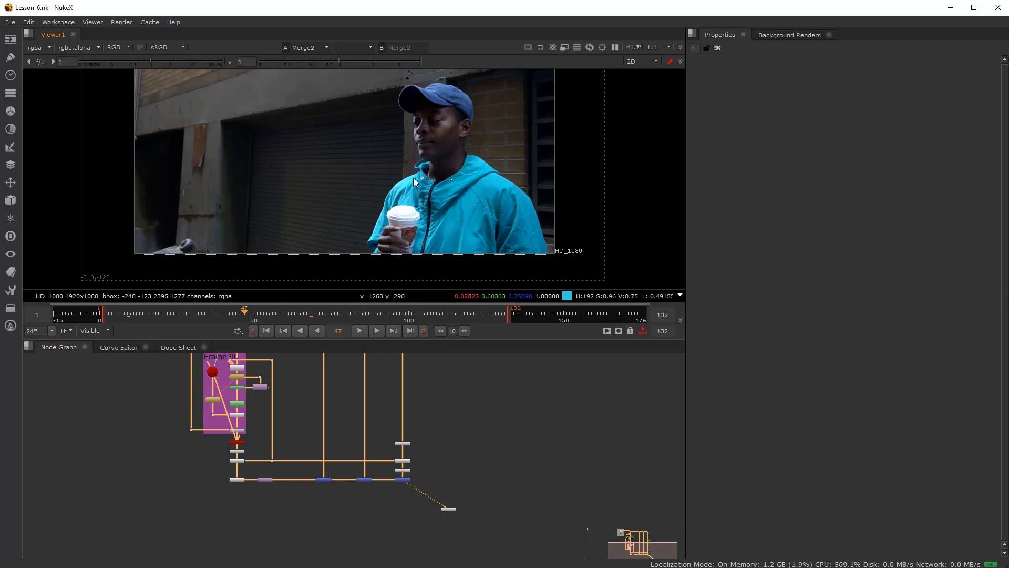
Add a Crop node after the Merge2 node and show its output in the viewer
scroll(413, 491, "up", 3)
key("Tab")
type("cr")
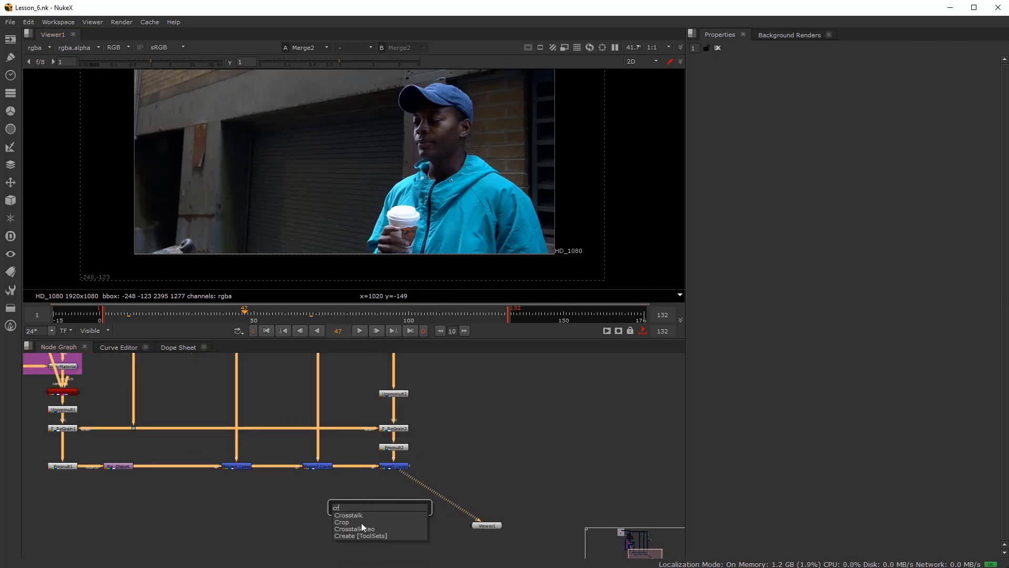
left_click(361, 523)
scroll(402, 503, "up", 2)
left_click_drag(371, 497, 398, 439)
left_click_drag(398, 514, 412, 472)
key("1")
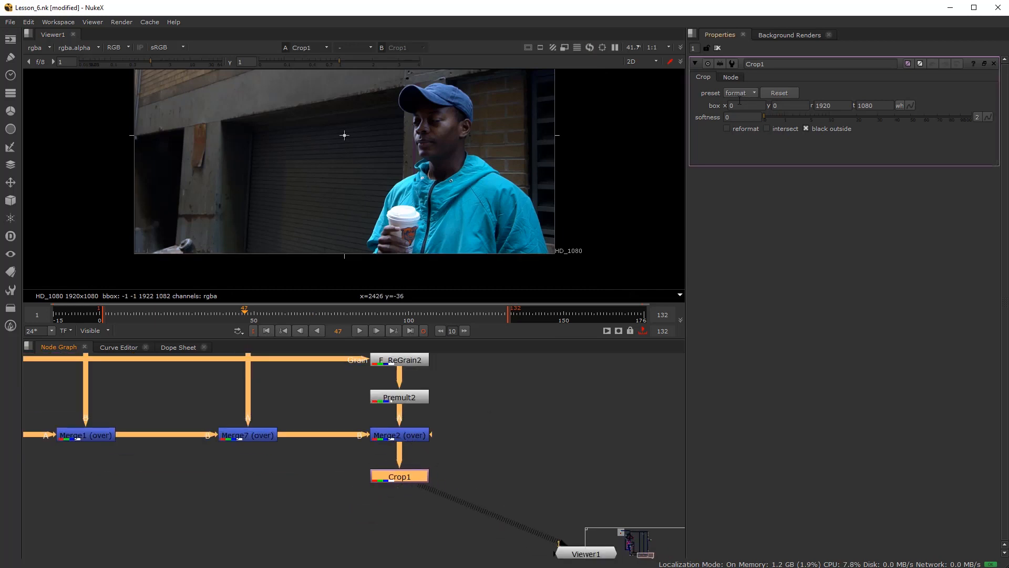
Enable reformat and disable black outside on the Crop node, and place the node close beneath Merge2
left_click(727, 128)
left_click(349, 477)
left_click(404, 475)
key("1")
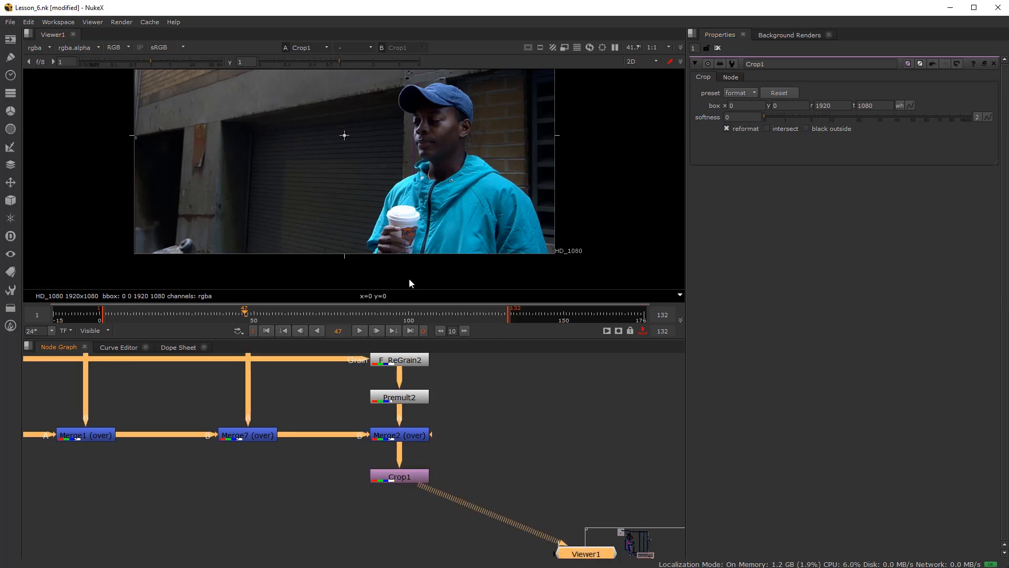
scroll(410, 220, "down", 3)
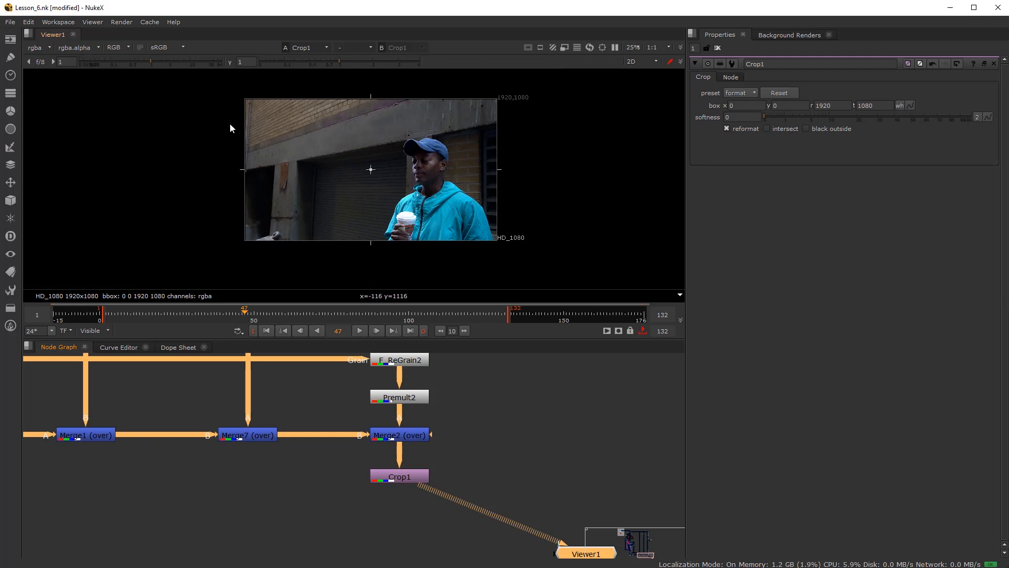
left_click_drag(408, 473, 408, 469)
left_click(377, 494)
Create a Backdrop node and locate it in the node graph
scroll(389, 481, "down", 3)
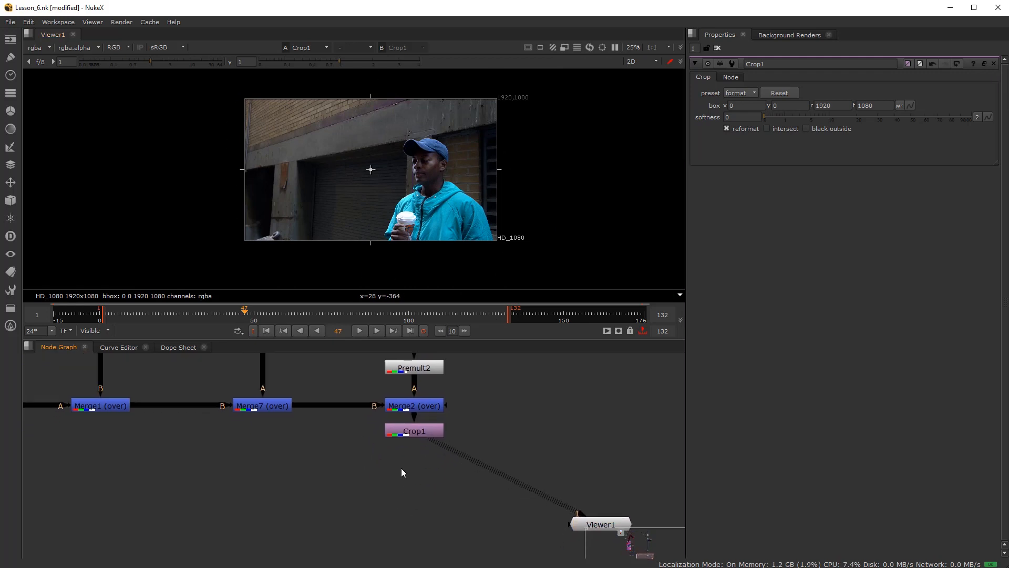
key("Tab")
type("blackout")
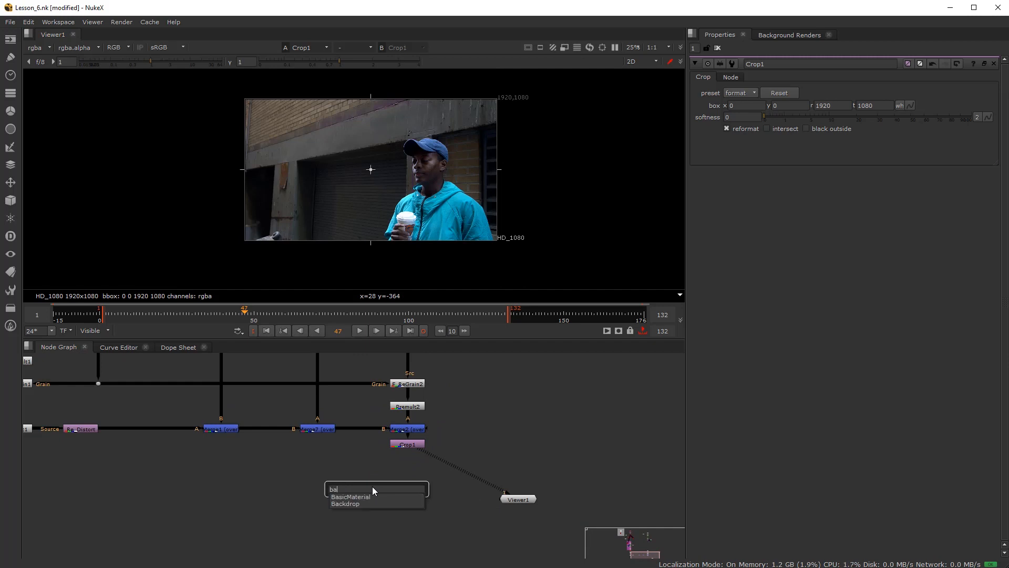
left_click(354, 494)
scroll(395, 463, "down", 8)
middle_click_drag(347, 356, 384, 528)
middle_click_drag(385, 371, 404, 459)
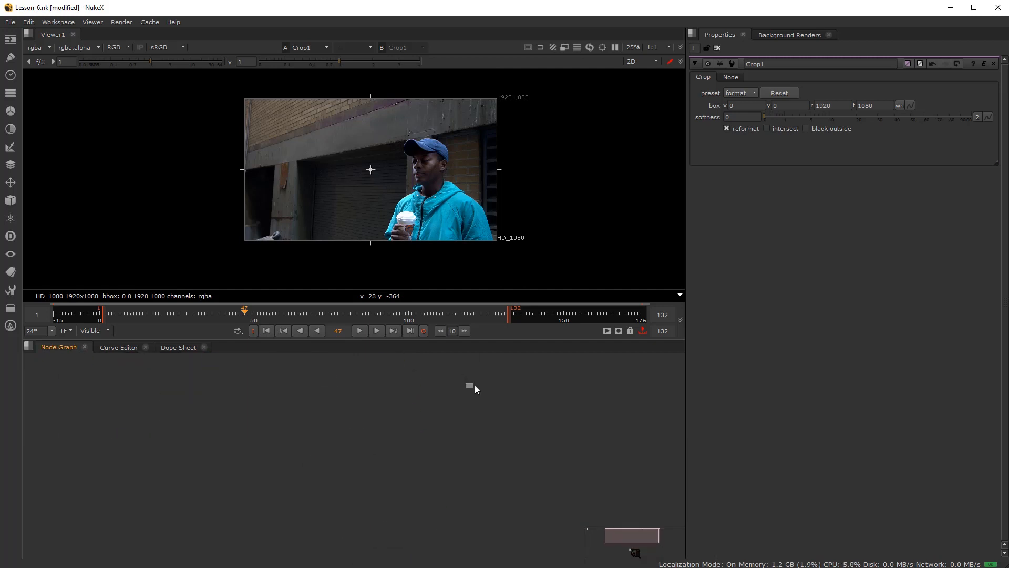
Move the new backdrop beneath the Crop node and enlarge it into a wide rectangle
left_click_drag(470, 383, 484, 512)
middle_click_drag(481, 526, 411, 377)
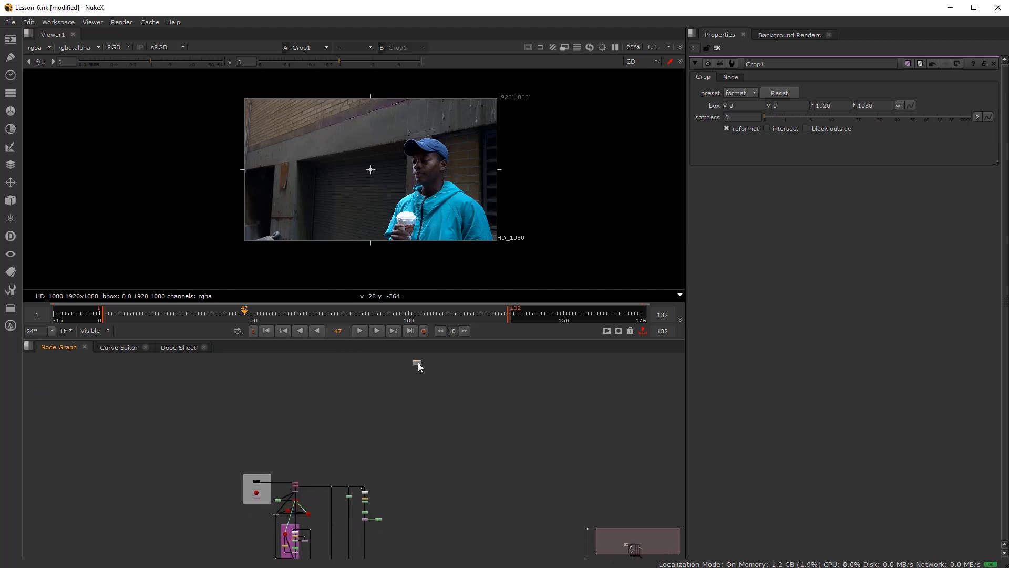
left_click_drag(416, 361, 399, 506)
middle_click_drag(400, 509, 450, 414)
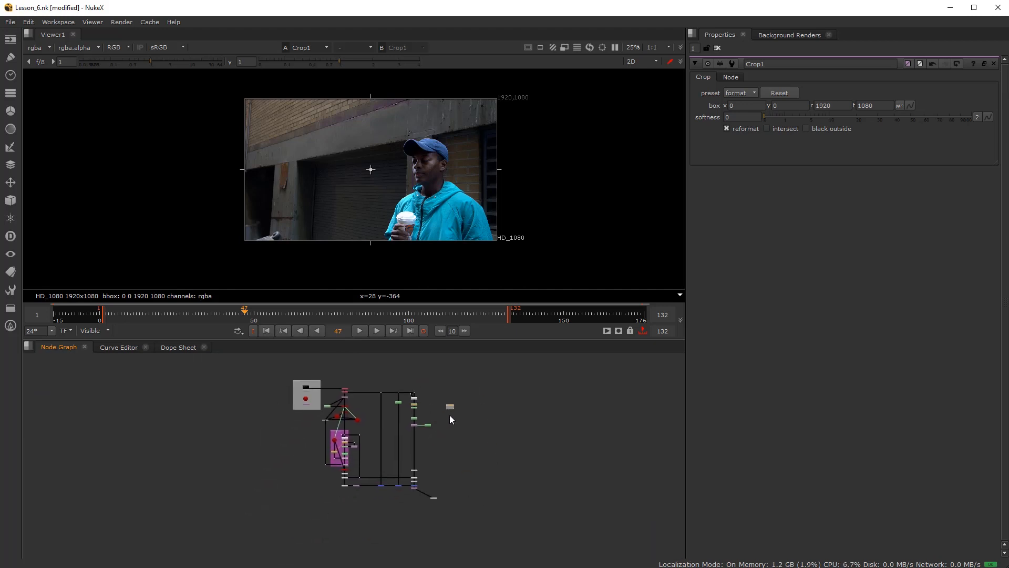
scroll(416, 506, "up", 5)
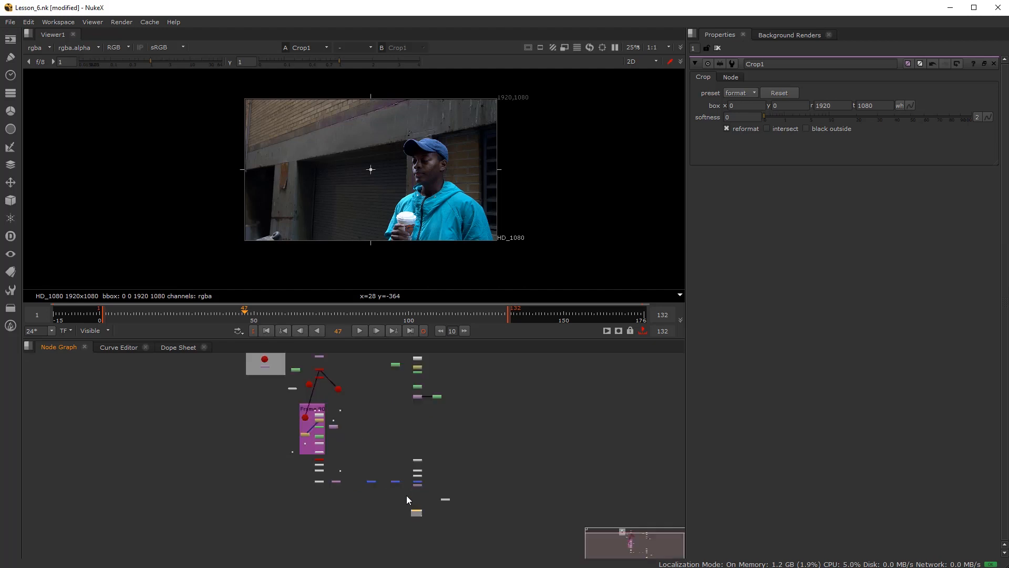
left_click_drag(399, 531, 387, 475)
scroll(428, 392, "up", 3)
middle_click_drag(388, 475, 362, 461)
scroll(428, 392, "down", 2)
left_click_drag(372, 437, 471, 508)
Set the new backdrop's tile color to pure red, with red 1, green 0 and blue 0
double_click(412, 441)
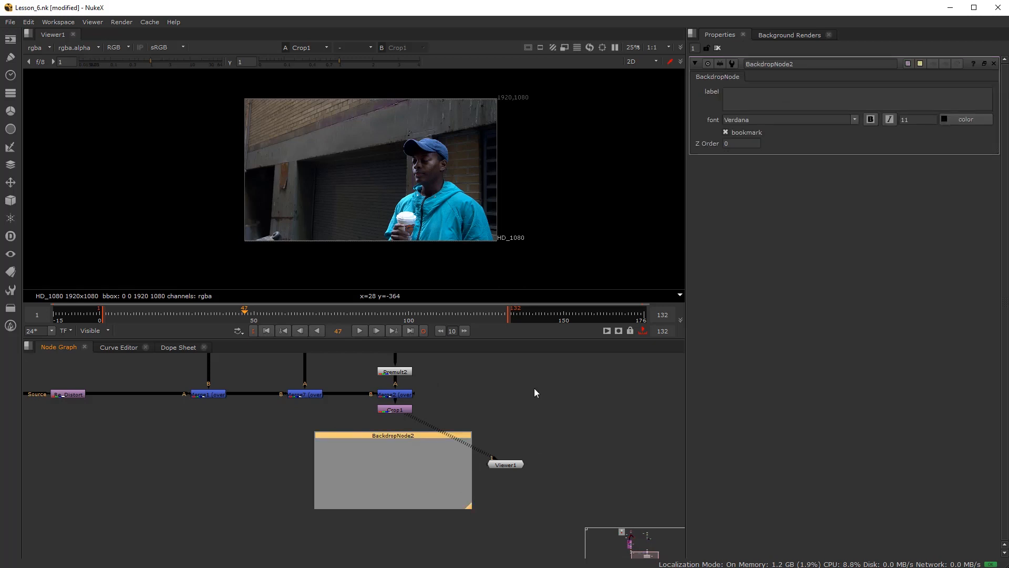
left_click(908, 63)
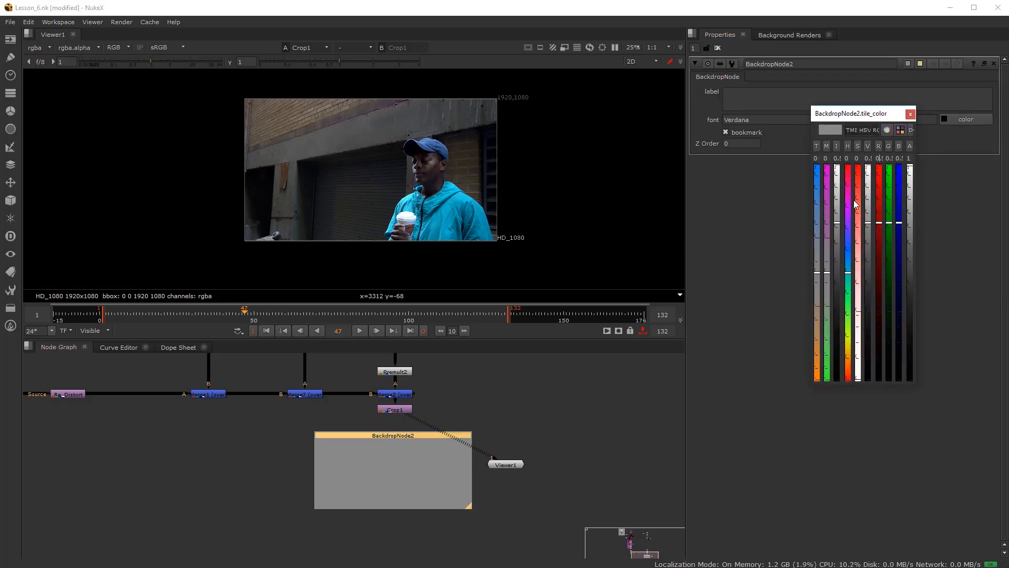
left_click_drag(879, 220, 879, 166)
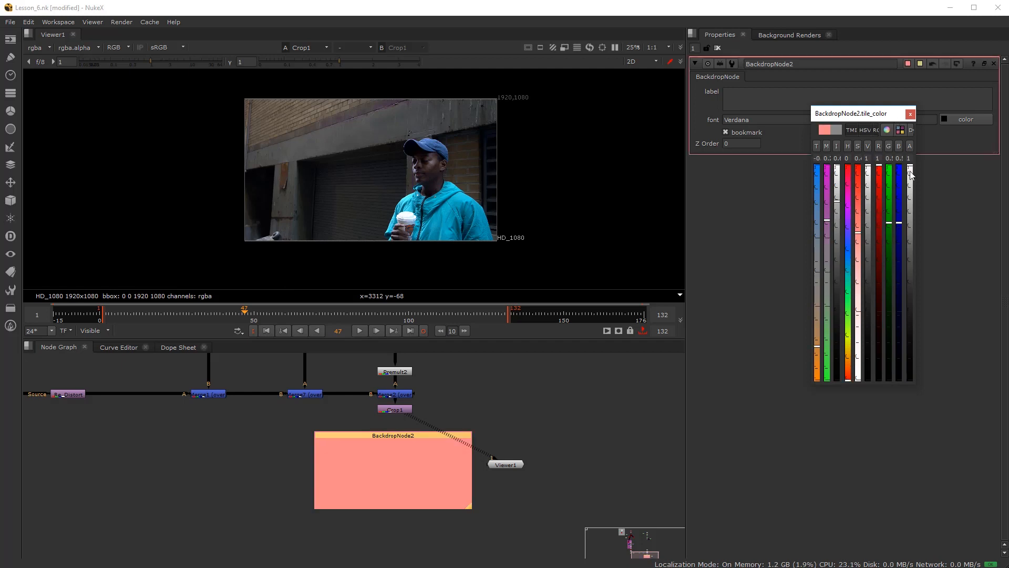
left_click_drag(890, 225, 891, 381)
left_click_drag(903, 249, 886, 430)
left_click(510, 439)
Add a Dot inside the red backdrop, fed by the Crop node and placed directly below it
left_click_drag(383, 437, 383, 438)
scroll(440, 405, "up", 2)
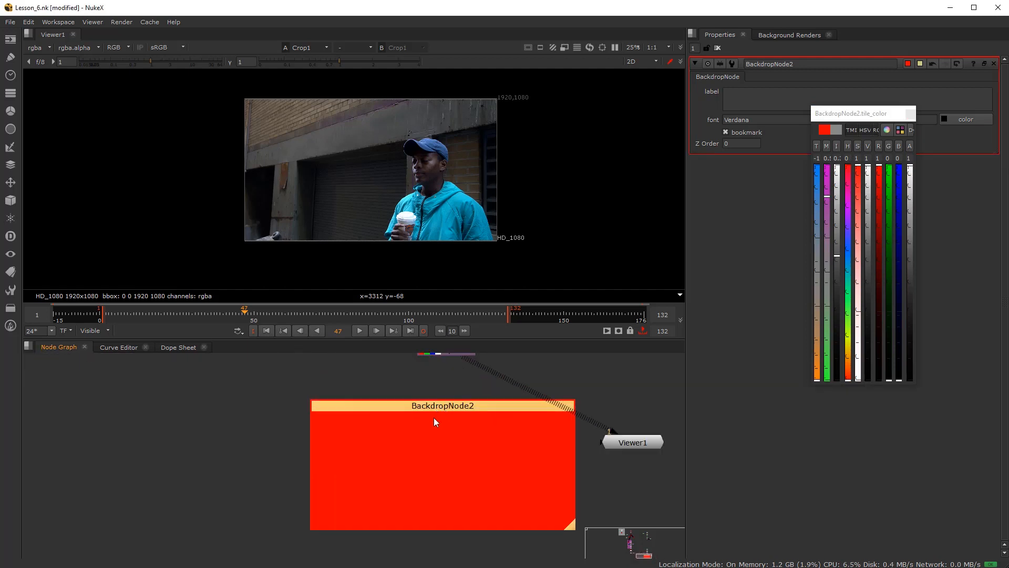
scroll(434, 421, "down", 3)
left_click(460, 469)
key("period")
left_click_drag(457, 456, 440, 388)
left_click_drag(460, 468, 443, 446)
Create a Write node inside the red backdrop and connect its input to the dot
left_click(393, 447)
key("Tab")
type("wr")
left_click(373, 456)
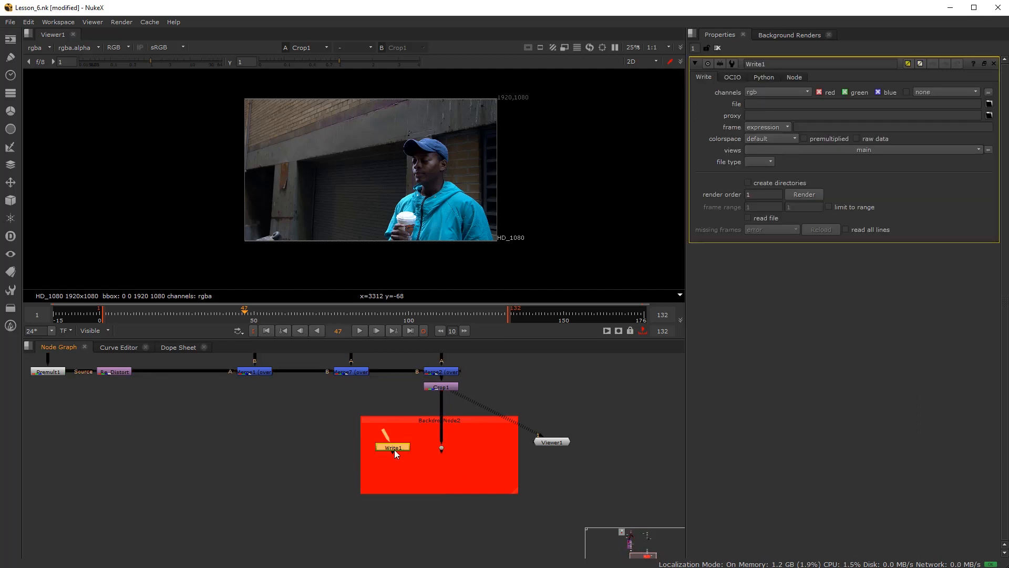
scroll(393, 450, "up", 3)
left_click_drag(384, 428, 456, 451)
left_click_drag(381, 419, 492, 446)
Add a Switch node below the dot and connect its input 0 to the dot
key("Tab")
type("swi")
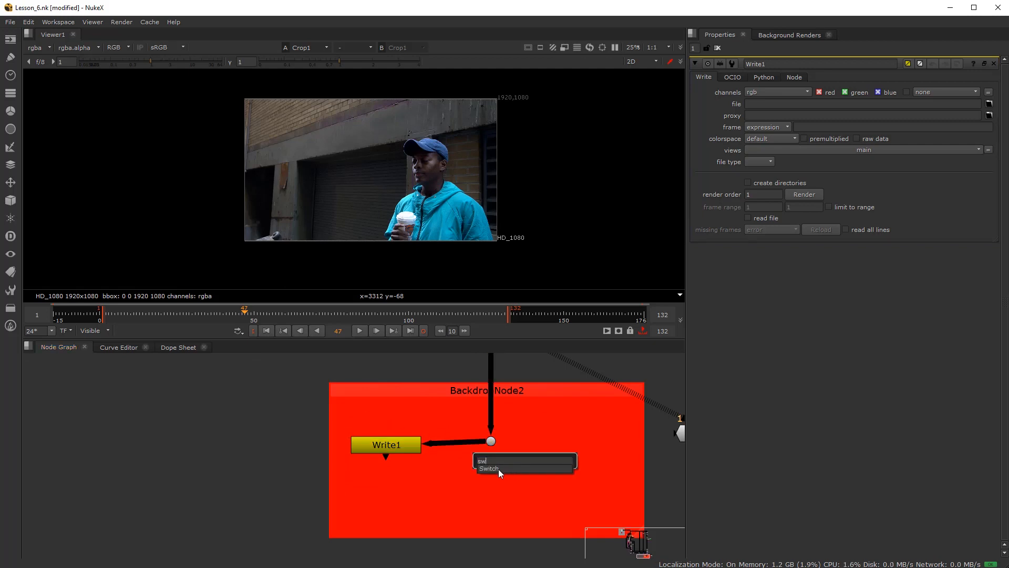
left_click(498, 469)
left_click_drag(525, 462, 490, 442)
left_click_drag(485, 492, 582, 507)
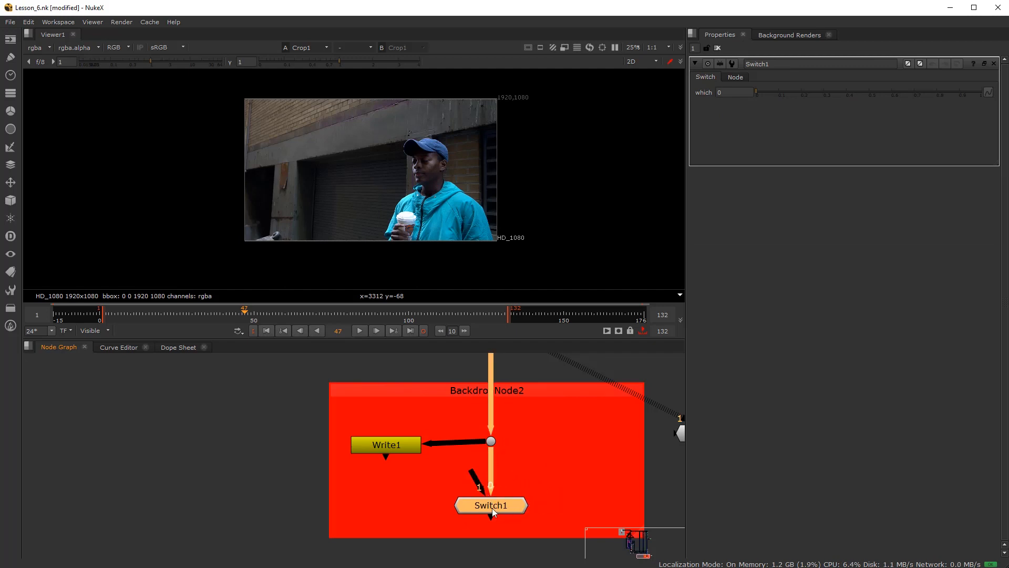
Toggle the Write node's read file option on and off, and align the node level with the dot
left_click(396, 446)
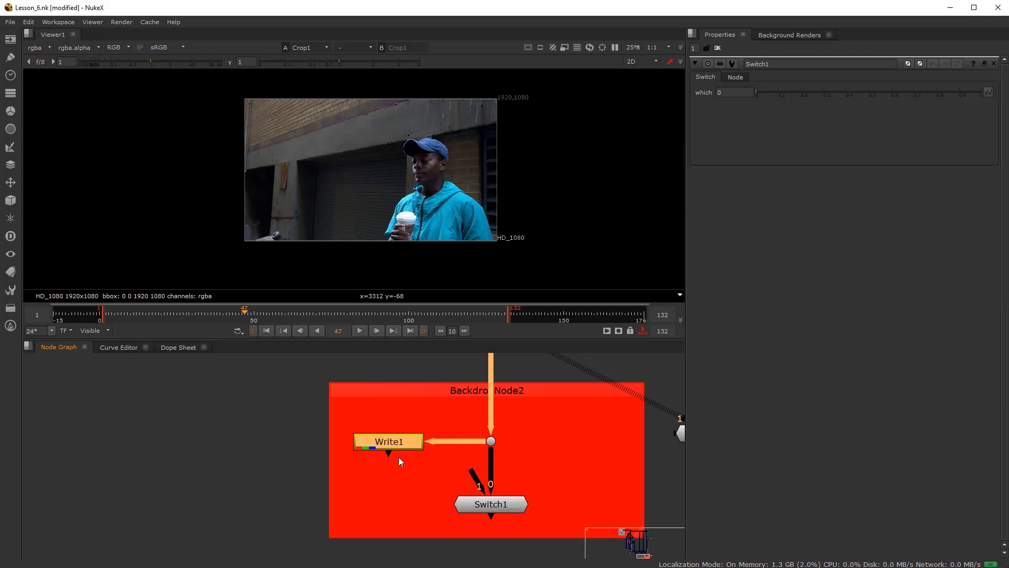
double_click(397, 446)
scroll(462, 439, "down", 4)
scroll(357, 465, "up", 4)
left_click(748, 218)
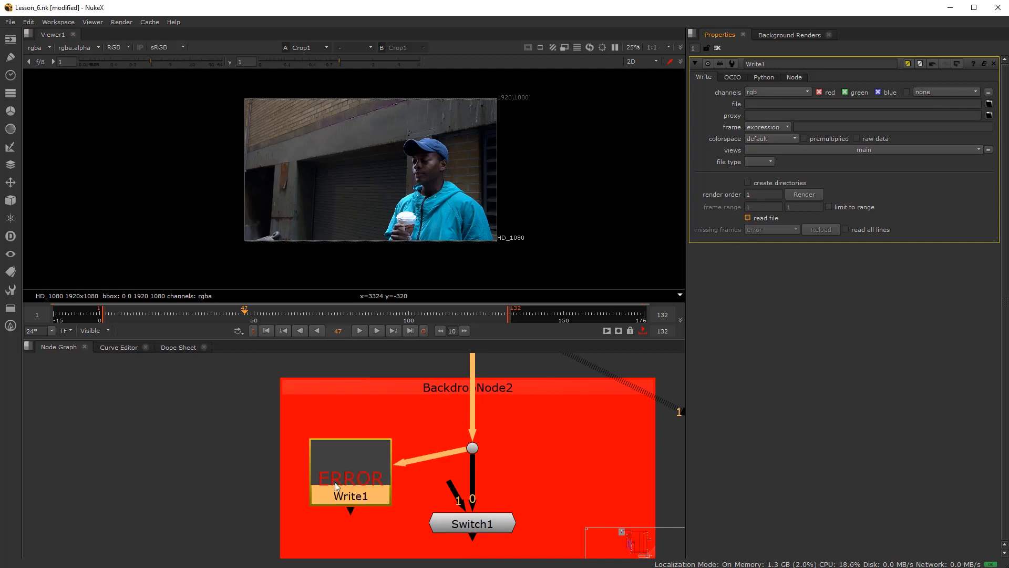
left_click_drag(338, 483, 330, 458)
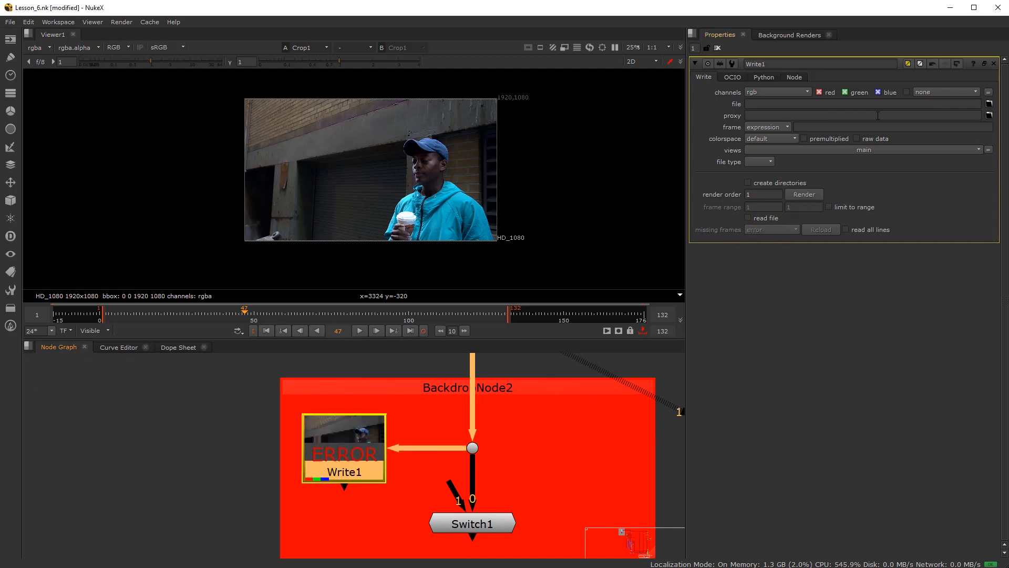
Set the Write node's output file to D:/NKE_104_Class_Files/Milestone_1/Milestone_1.###.dpx
left_click(969, 105)
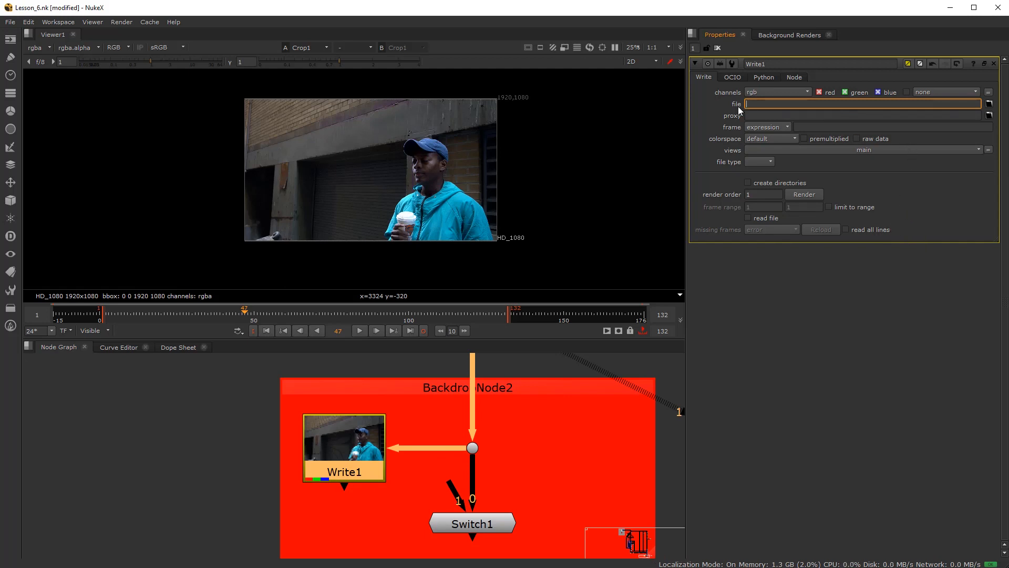
left_click(989, 103)
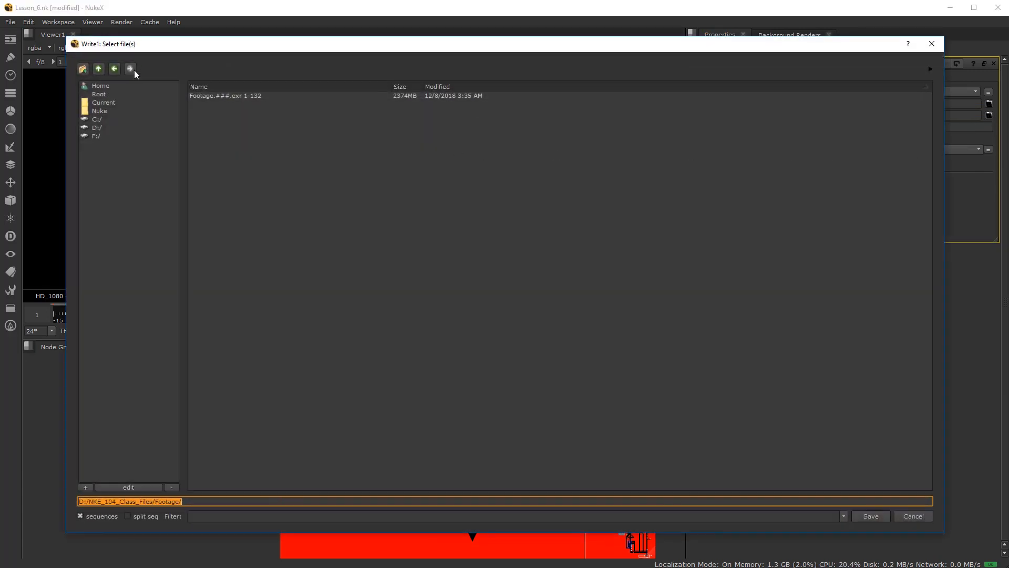
left_click(99, 70)
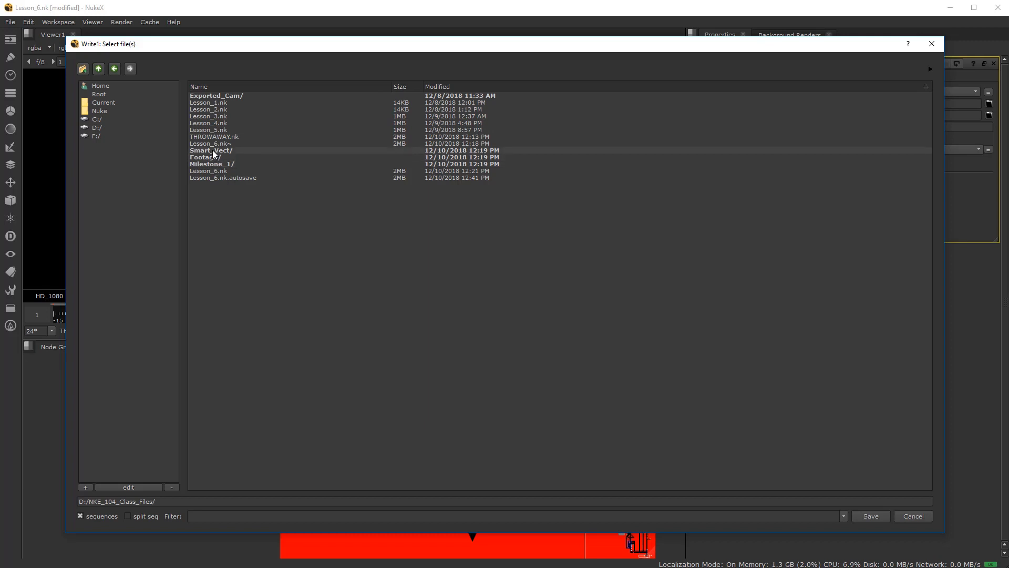
double_click(211, 163)
left_click(216, 502)
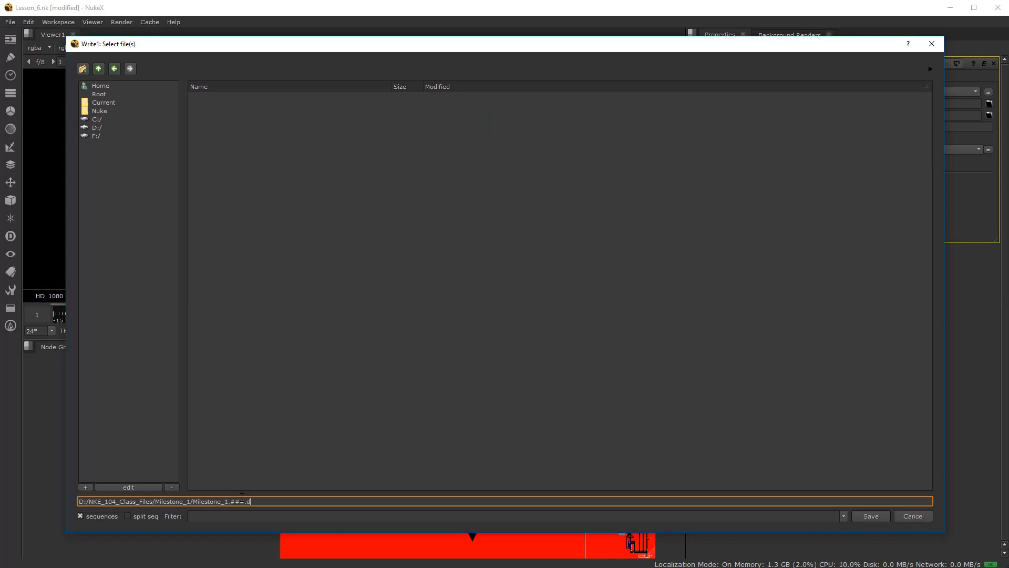
key("Return")
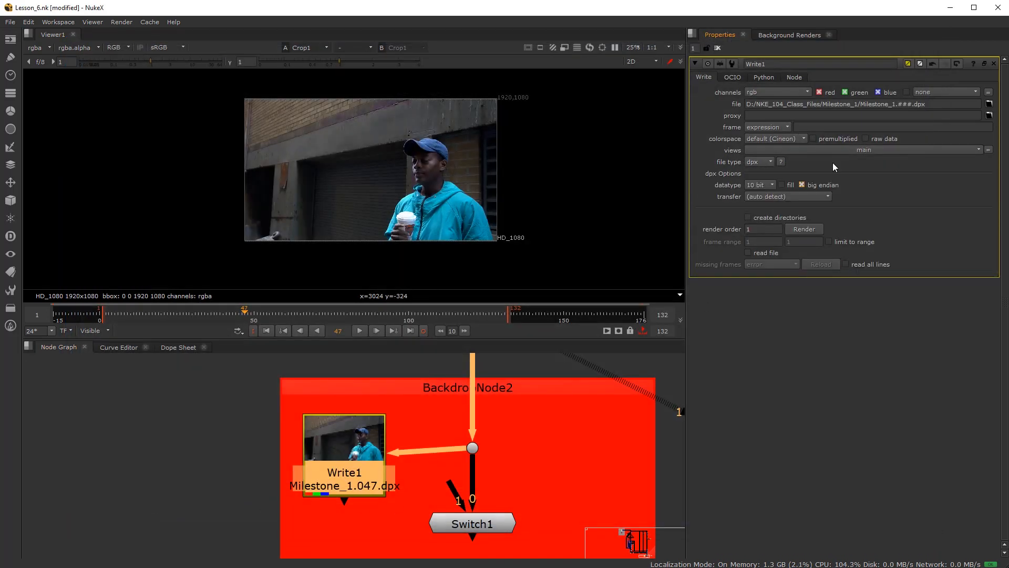
Review the Write node's DPX data type choices, keeping 10 bit, and align the node level with the dot
left_click(766, 185)
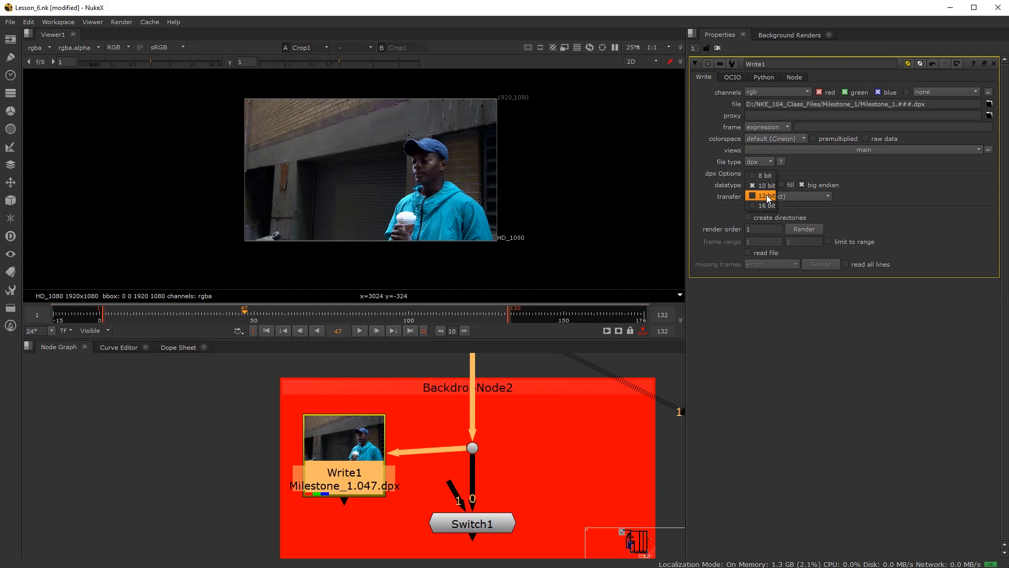
left_click(883, 188)
left_click_drag(333, 442, 335, 434)
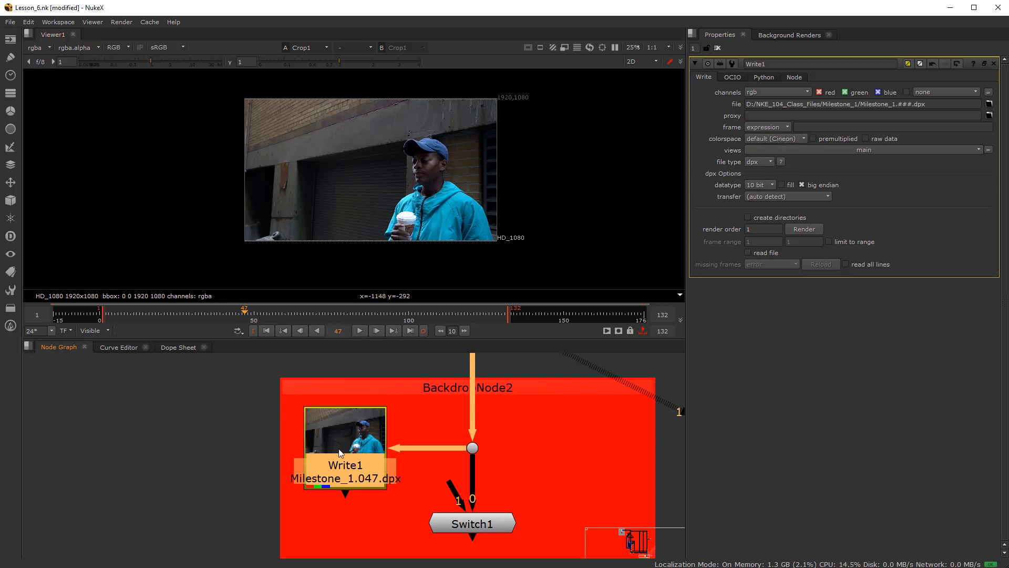
left_click_drag(368, 470, 372, 470)
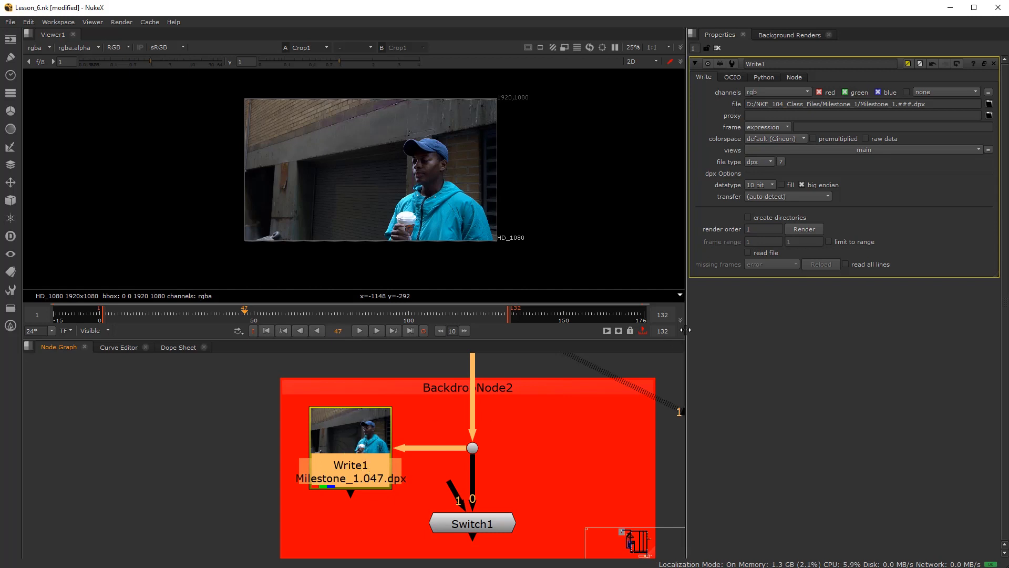
Copy the [file dirname [value root.name]] expression from the file path of the footage Read node in the CLASS_CONTENT backdrop
scroll(555, 420, "down", 12)
middle_click_drag(528, 394, 526, 487)
scroll(525, 428, "up", 4)
scroll(371, 397, "up", 6)
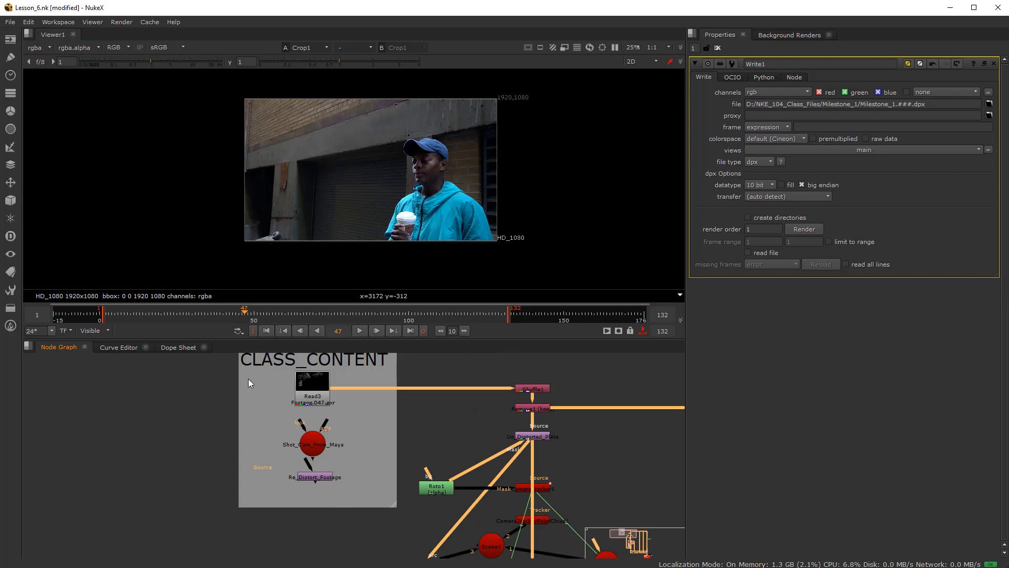
left_click(289, 399)
double_click(310, 397)
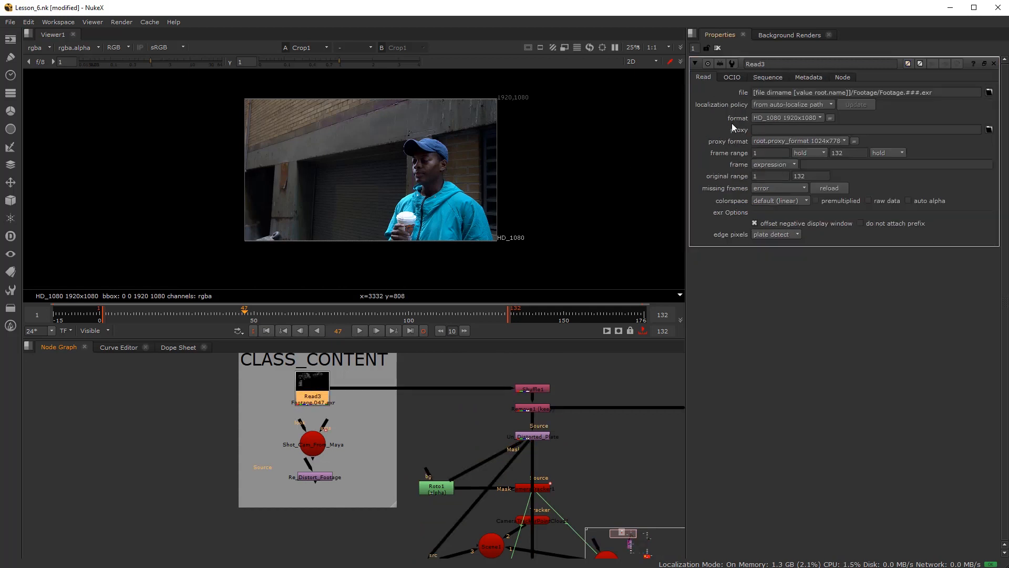
left_click_drag(853, 90, 737, 90)
key("ctrl+c")
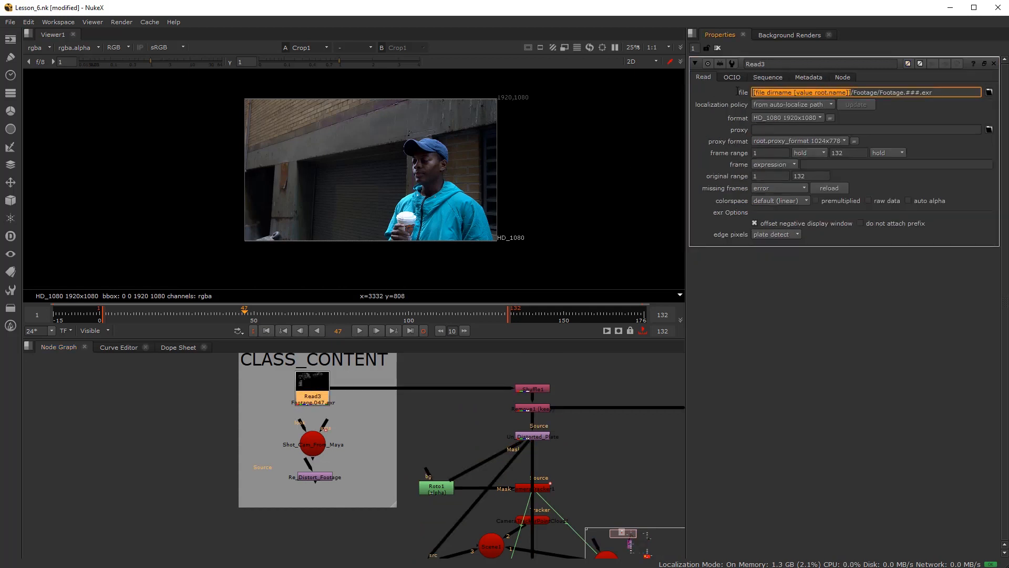
Replace D:/NKE_104_Class_Files in the Write node's file path with the copied [file dirname [value root.name]] expression
scroll(597, 436, "down", 6)
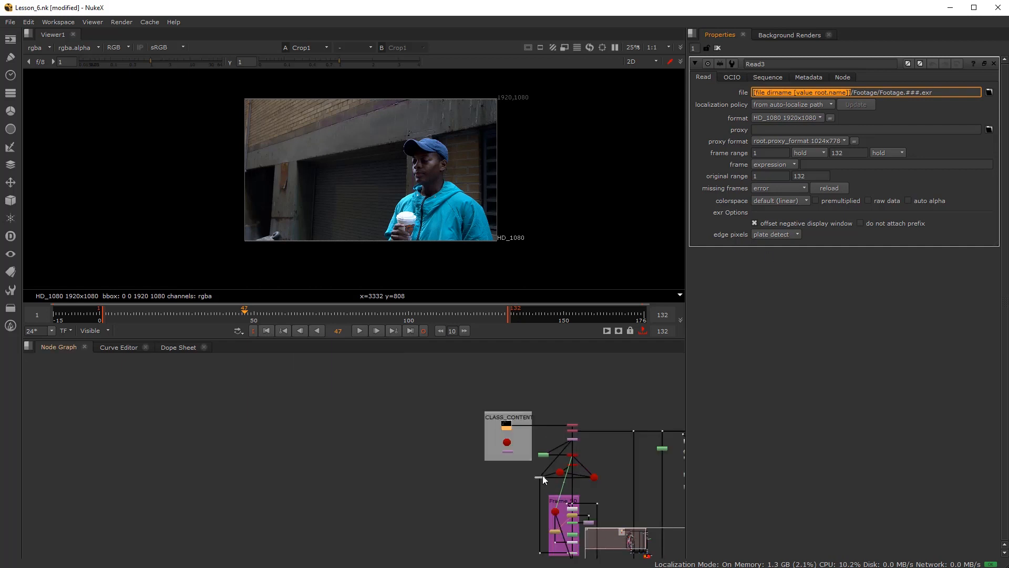
middle_click_drag(576, 467, 434, 407)
middle_click_drag(540, 549, 462, 404)
scroll(462, 404, "up", 4)
scroll(461, 404, "up", 3)
double_click(440, 378)
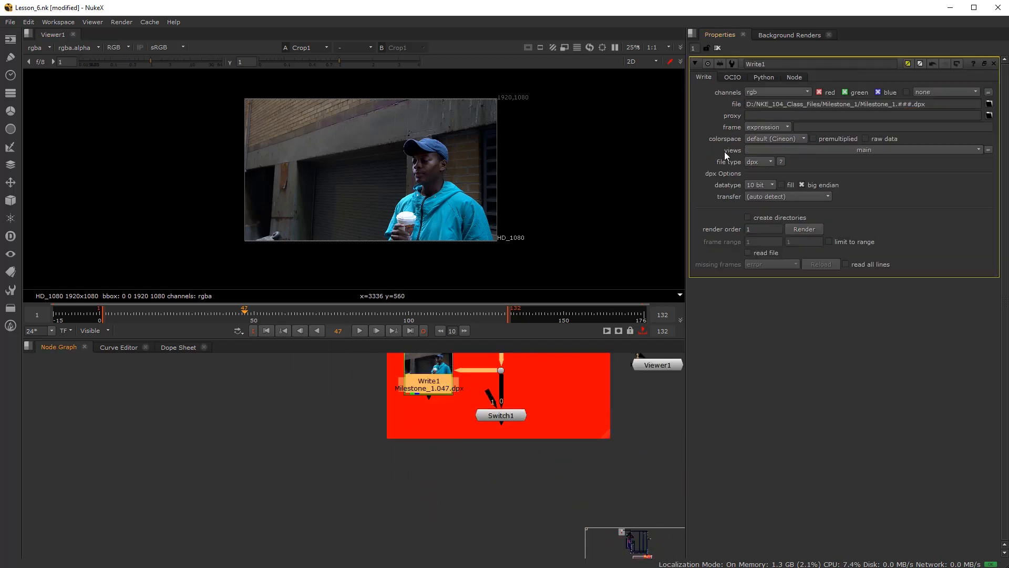
left_click_drag(821, 104, 746, 104)
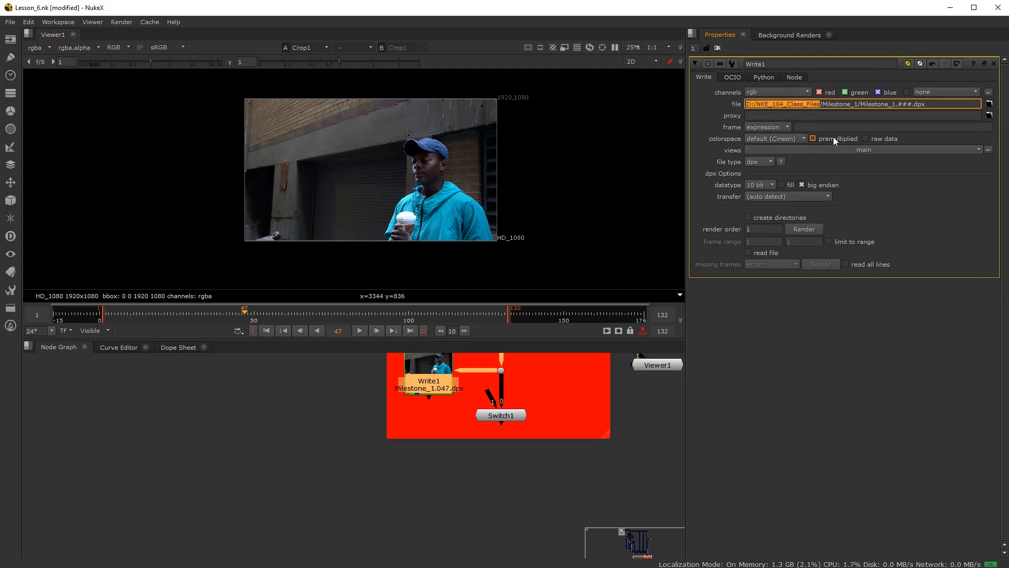
key("ctrl+v")
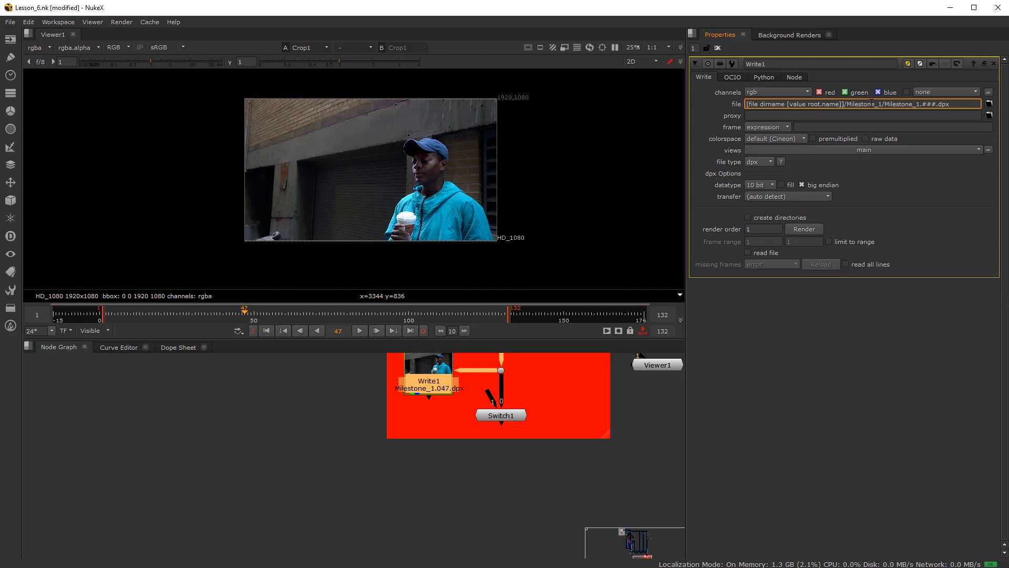
left_click(824, 117)
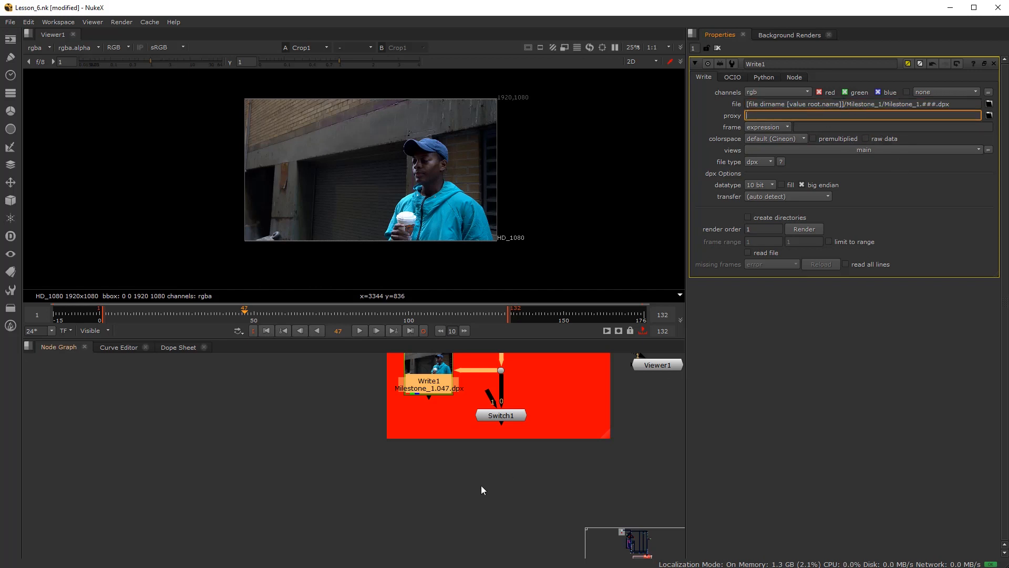
left_click_drag(844, 104, 746, 103)
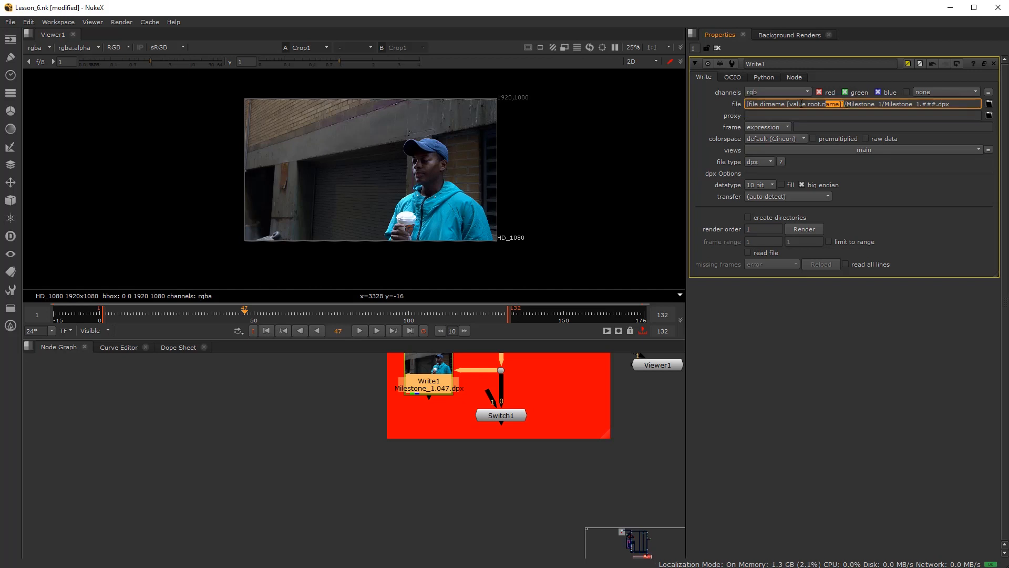
mouse_move(851, 104)
left_mouse_down()
mouse_move(951, 104)
mouse_move(855, 104)
left_mouse_up()
left_click(841, 115)
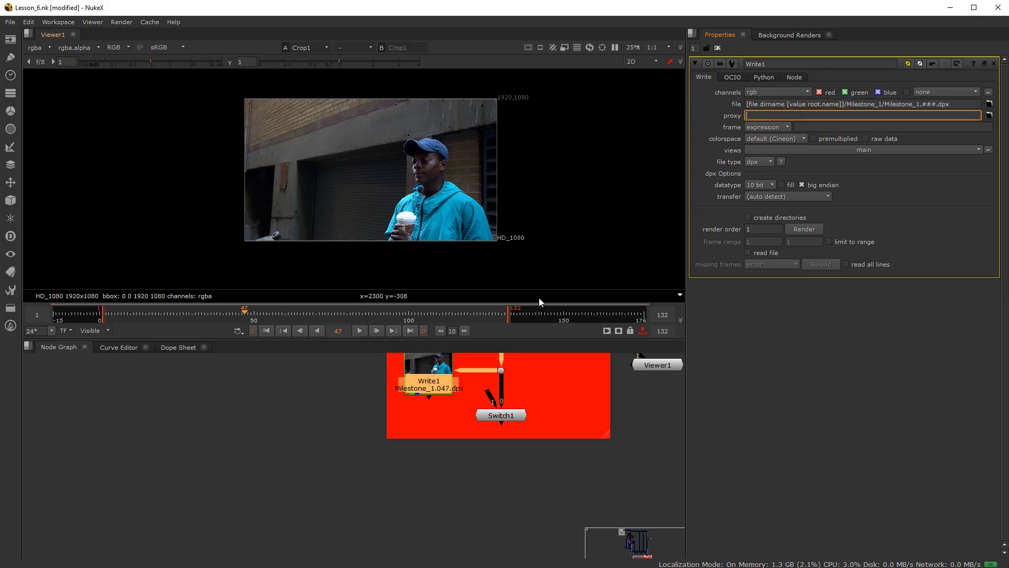
Render the Write node over the input frame range
middle_click_drag(491, 397, 482, 452)
scroll(484, 455, "up", 2)
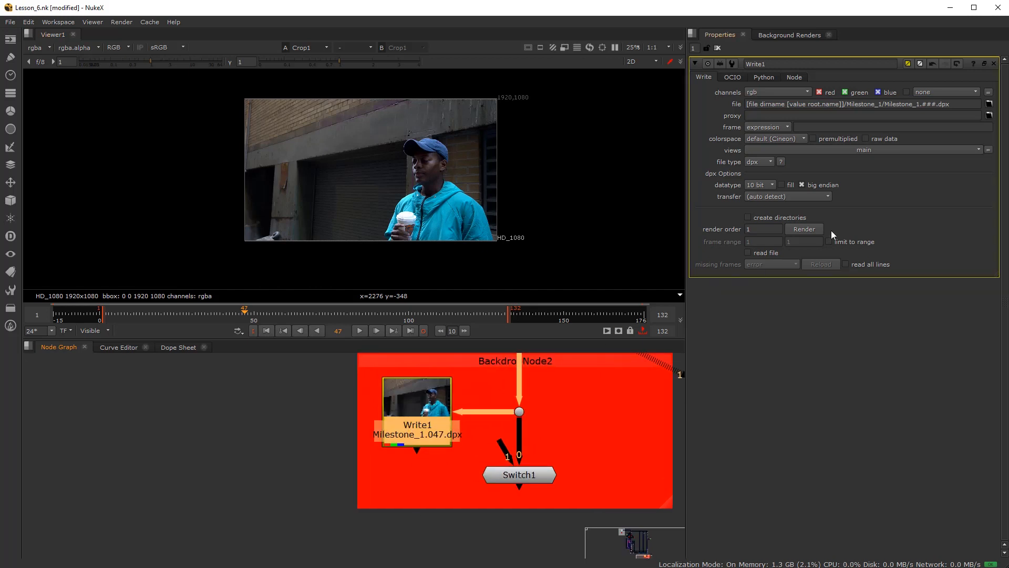
left_click(811, 228)
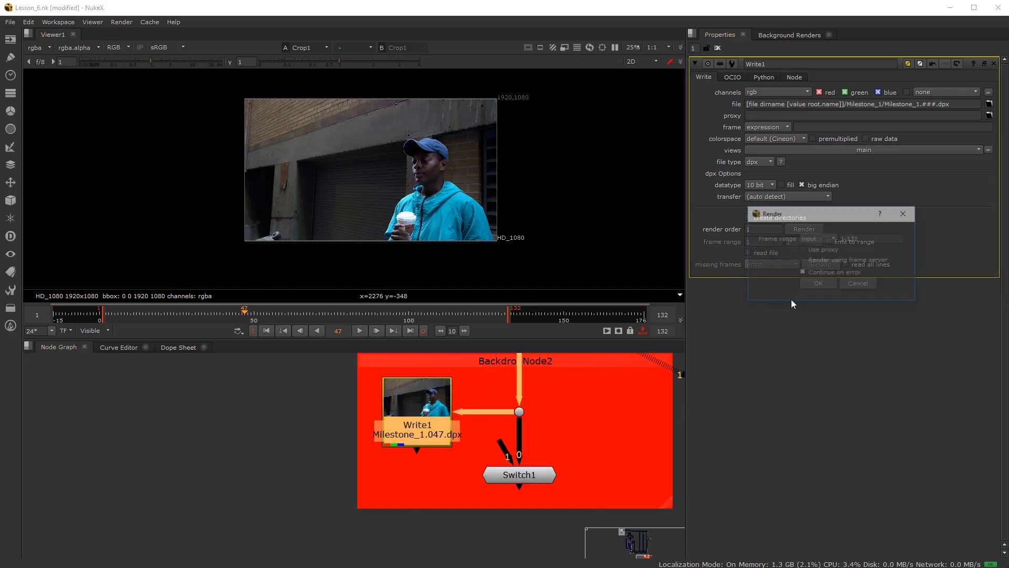
left_click(823, 282)
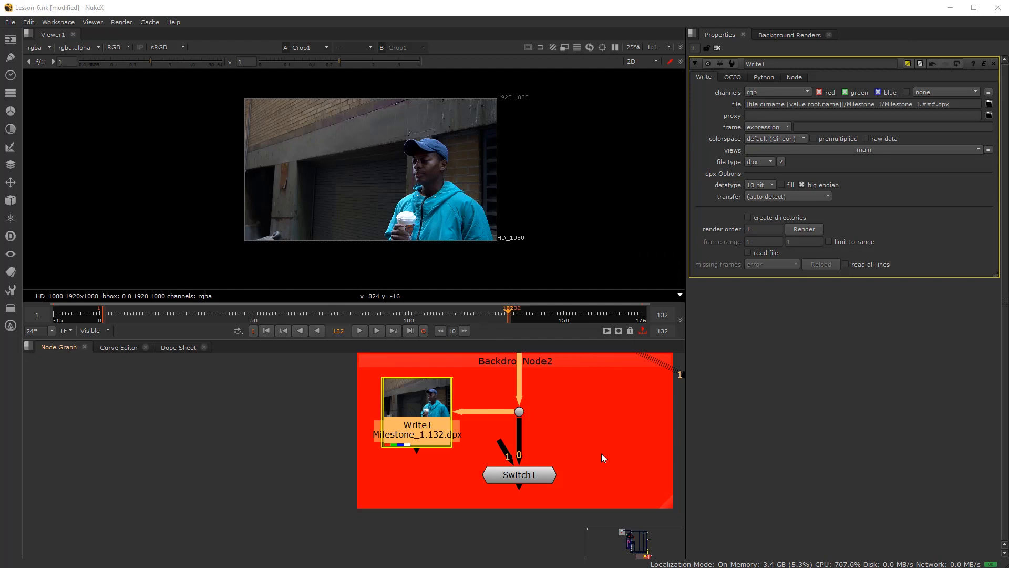
Copy the Write node's entire file path, including the directory expression
left_click(586, 449)
left_click(406, 417)
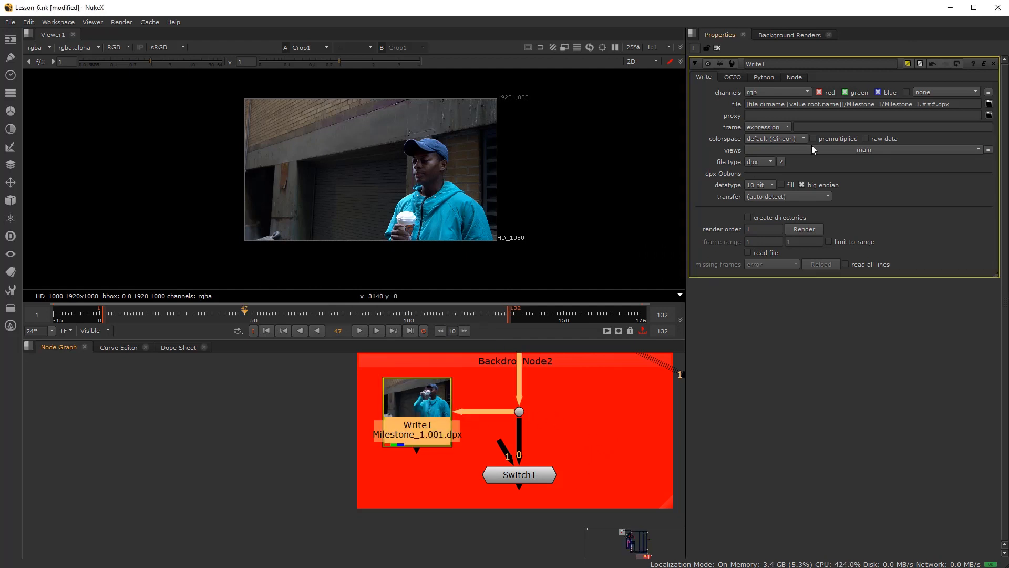
left_click_drag(964, 104, 695, 107)
key("ctrl+c")
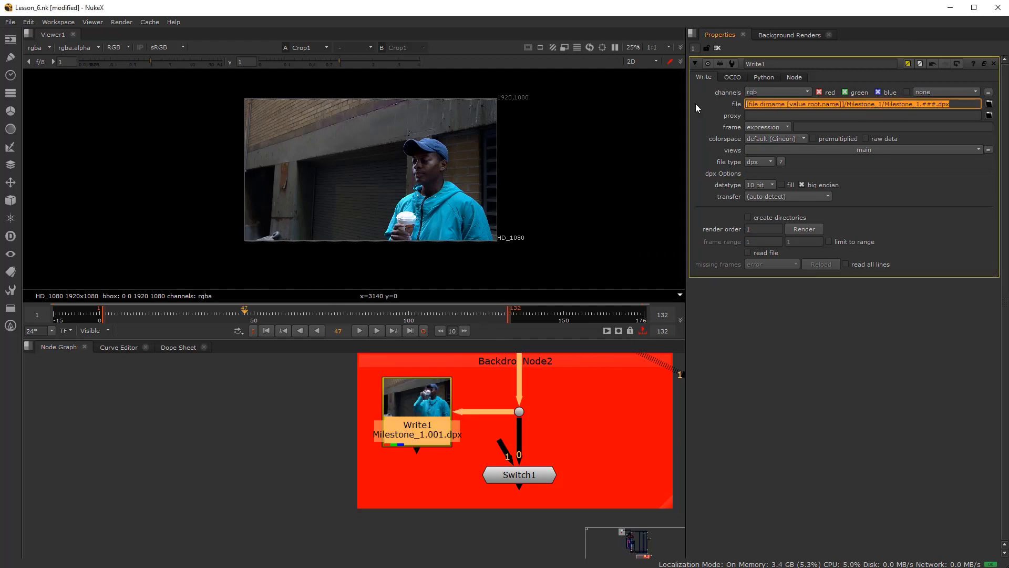
Read the rendered Milestone_1.###.dpx 1-132 sequence into the red backdrop
left_click(606, 451)
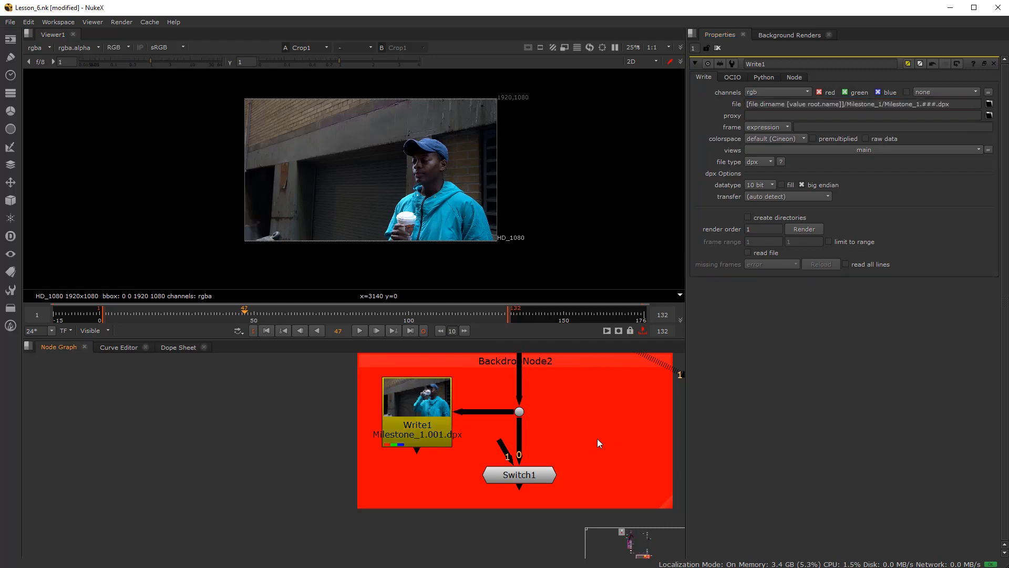
key("r")
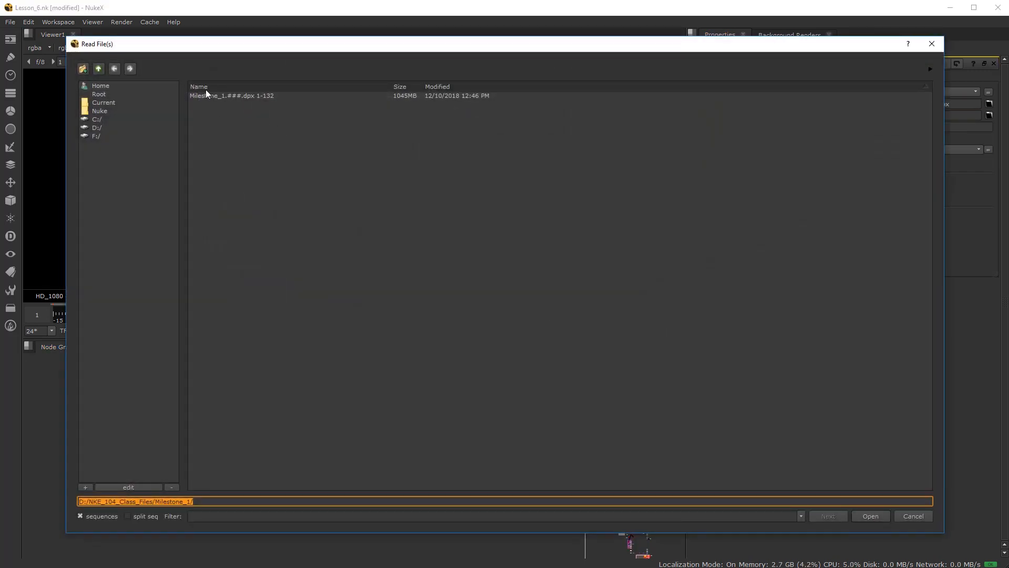
double_click(253, 97)
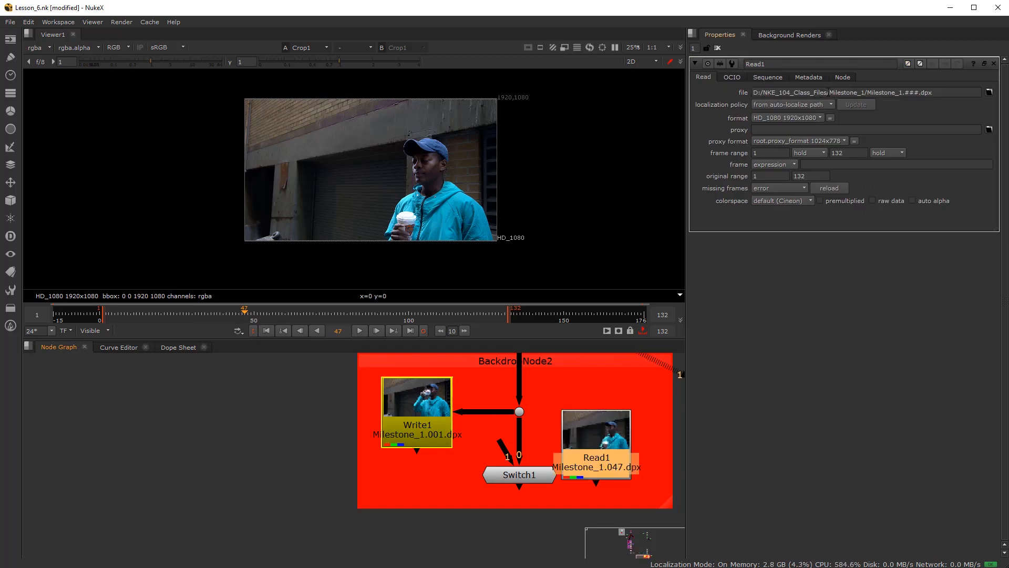
Paste the copied path over the new Read node's directory prefix, and view the node connected to Switch input 1
left_click_drag(829, 92, 753, 92)
key("ctrl+v")
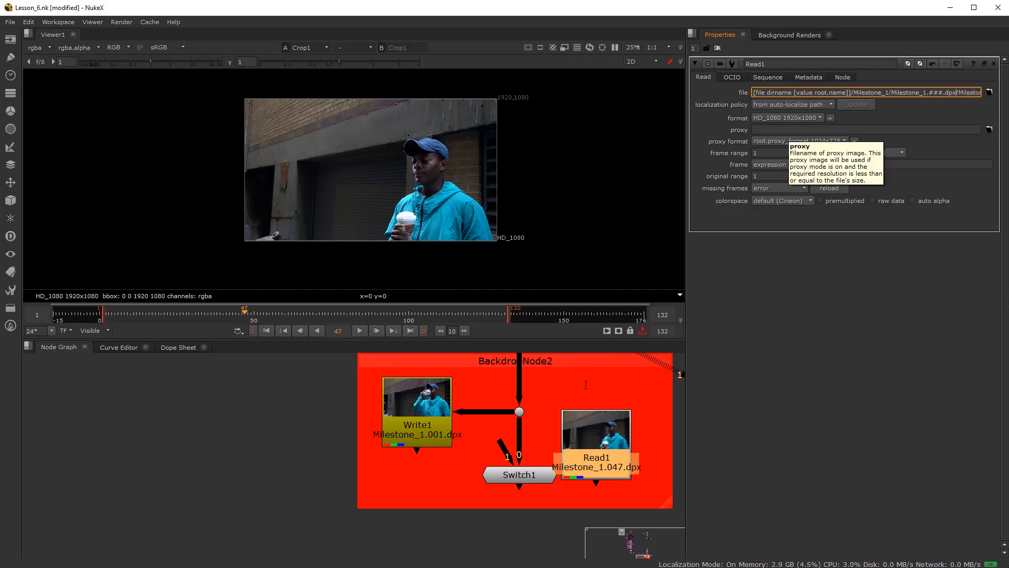
left_click_drag(594, 440, 615, 444)
left_click_drag(505, 448, 625, 446)
key("1")
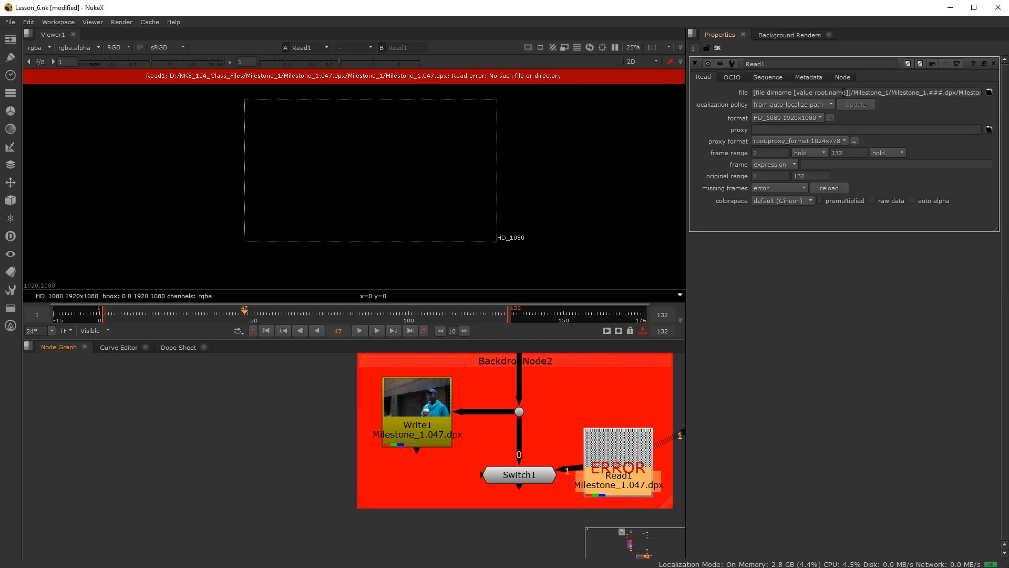
Reselect the Milestone_1.###.dpx sequence for the failing Read node, replacing its path with the full file path string
left_click_drag(813, 94, 743, 91)
left_click(802, 94)
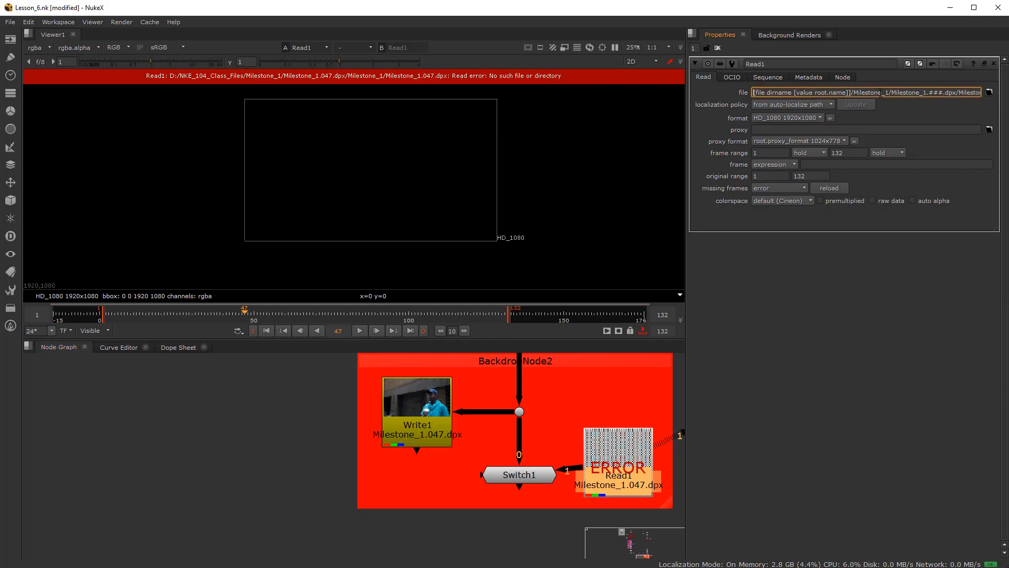
left_click(581, 434)
left_click(607, 452)
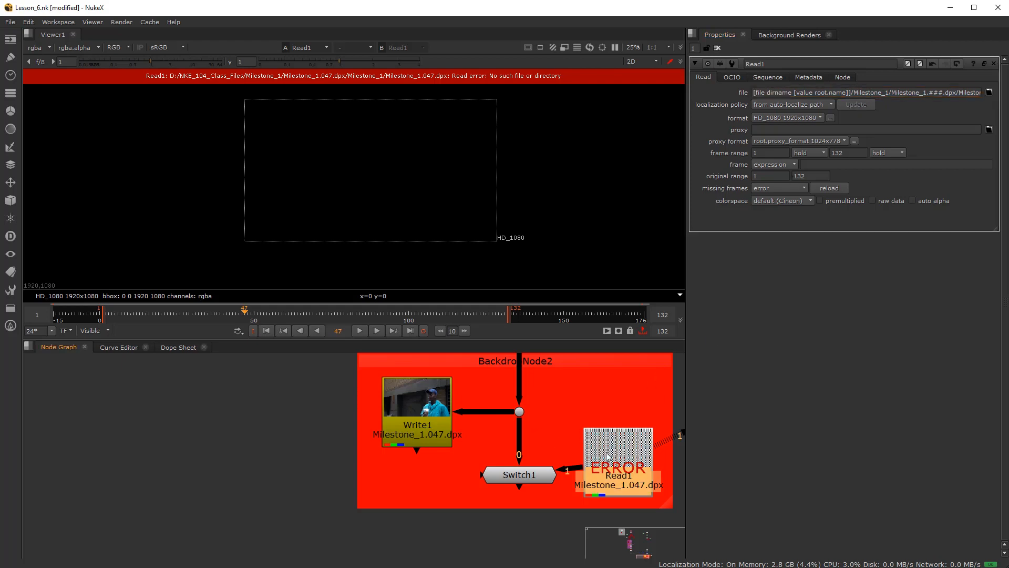
left_click(990, 93)
left_click(225, 109)
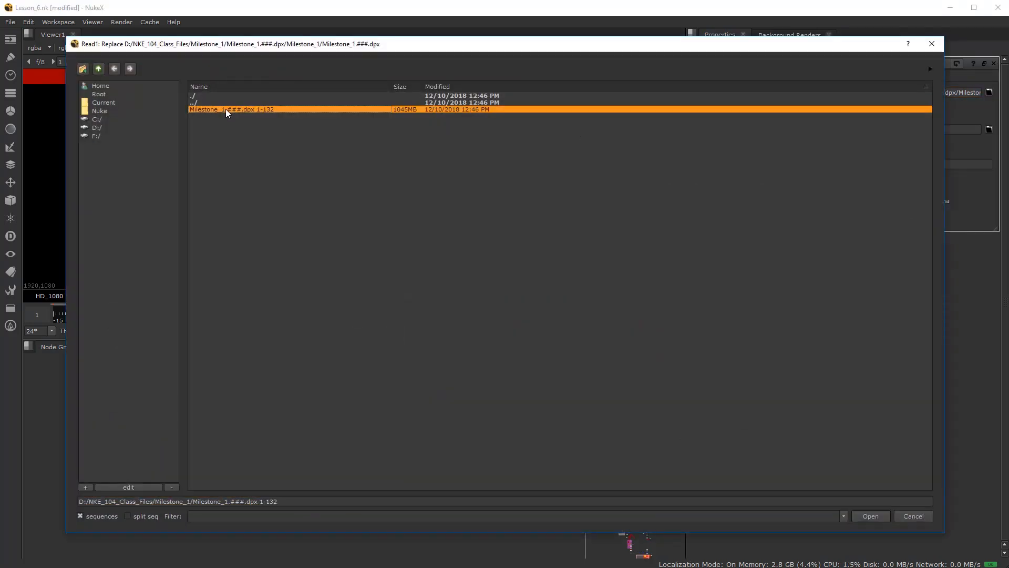
left_click(879, 520)
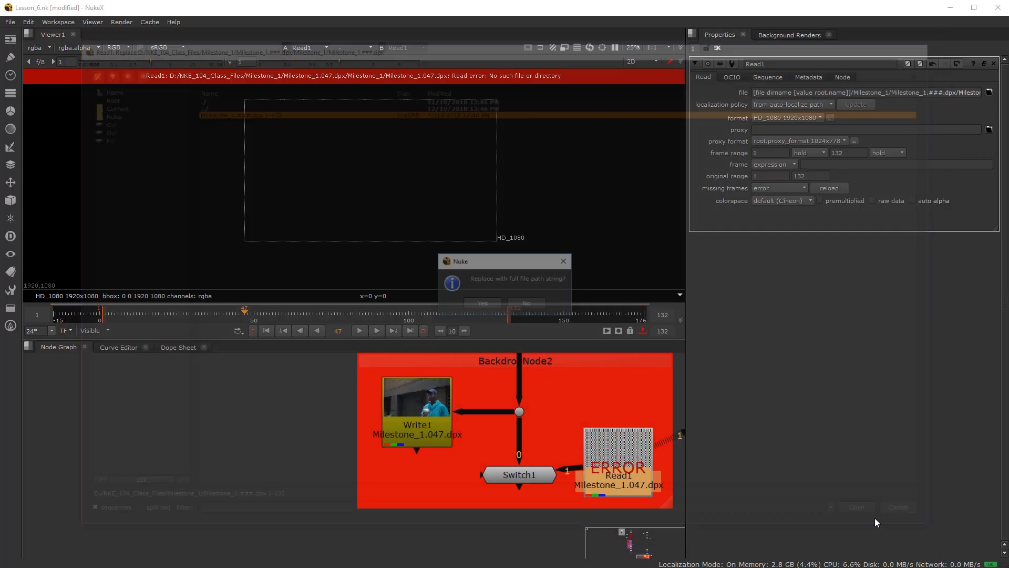
left_click(483, 304)
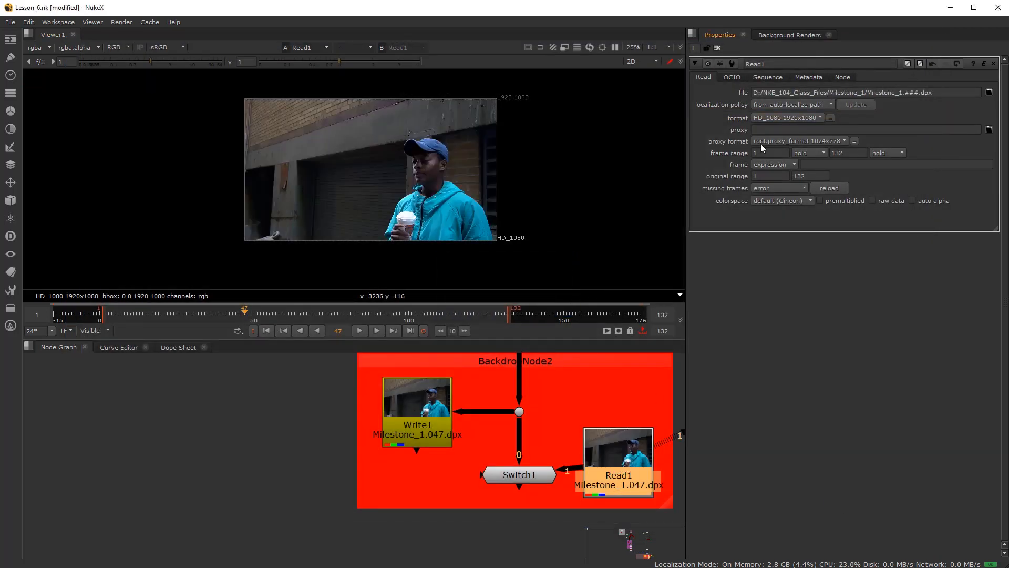
Try to replace D:/NKE_104_Class_Files in the Read node's path with [file dirname [value root.name]]/Milestone_1/Milestone_1.###.dpx
left_click(825, 93)
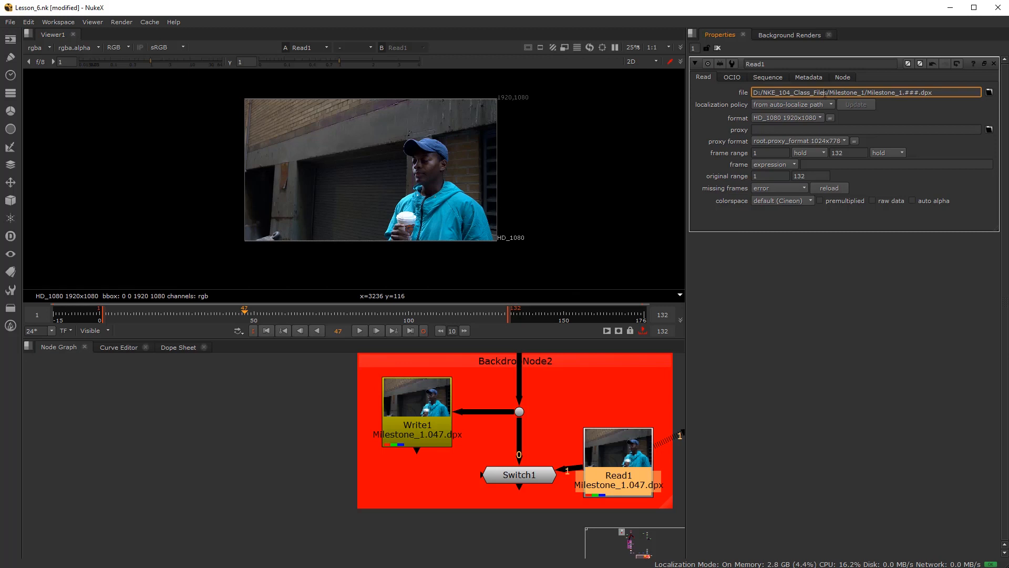
left_click_drag(826, 93, 740, 94)
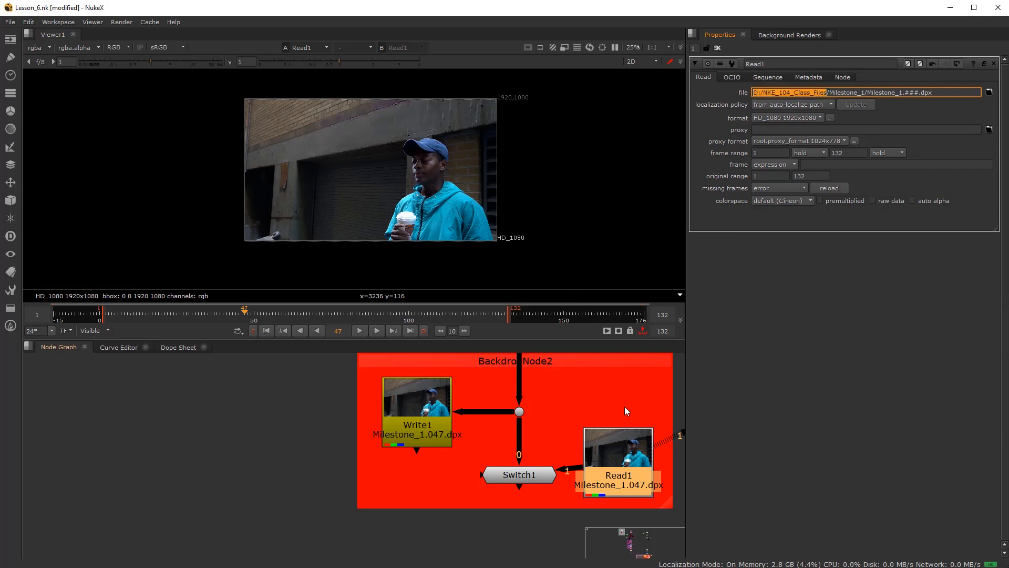
type("[file dirname [value root.name]]/Milestone_1/Milestone_1.###.dpx")
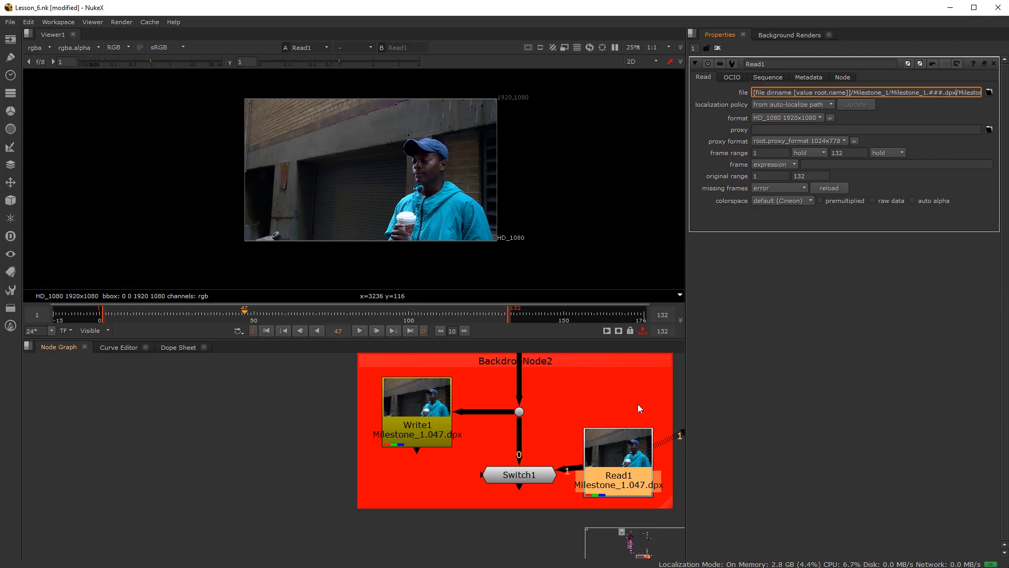
key("Return")
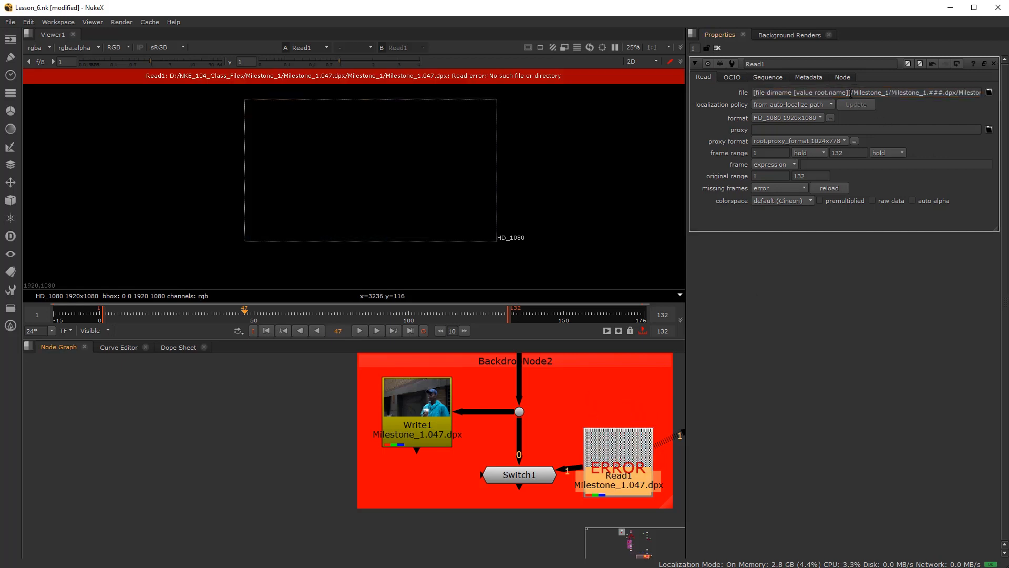
Correct the Read node's duplicated file path to [file dirname [value root.name]]/Milestone_1/Milestone_1.###.dpx
left_click_drag(943, 96, 981, 93)
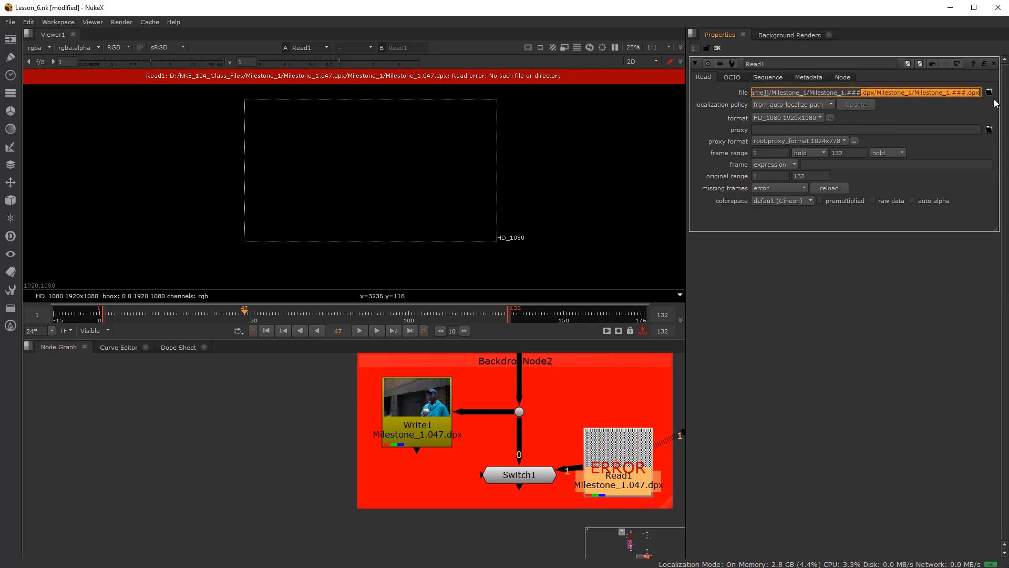
left_click(981, 96)
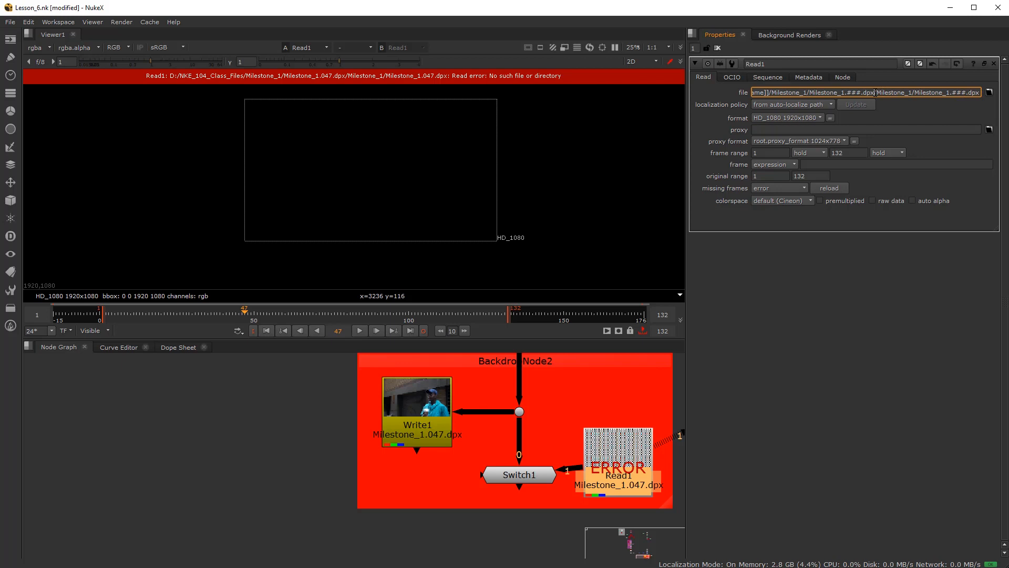
key("shift+Home")
key("BackSpace")
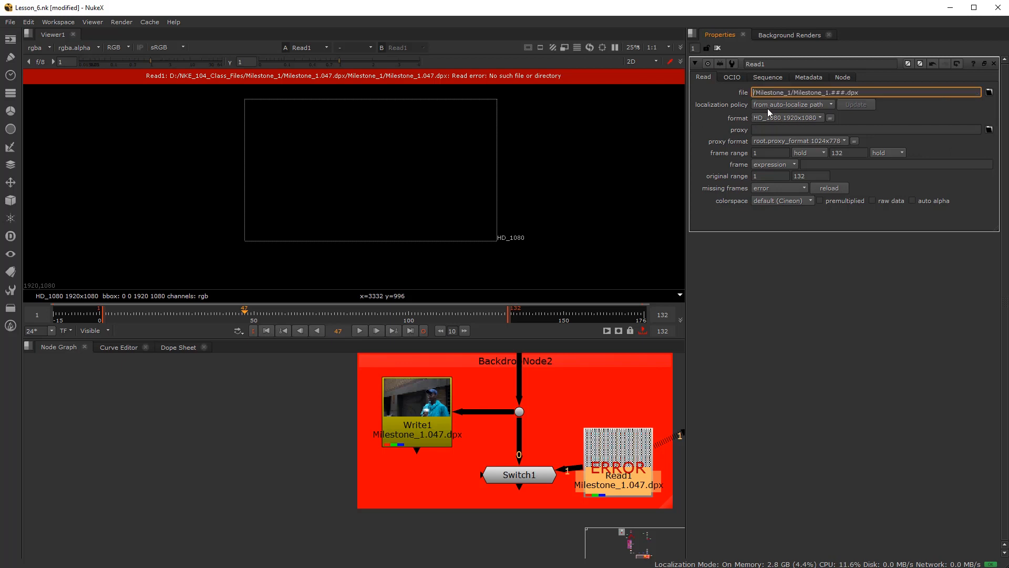
type("[file dirname [value root.name]]")
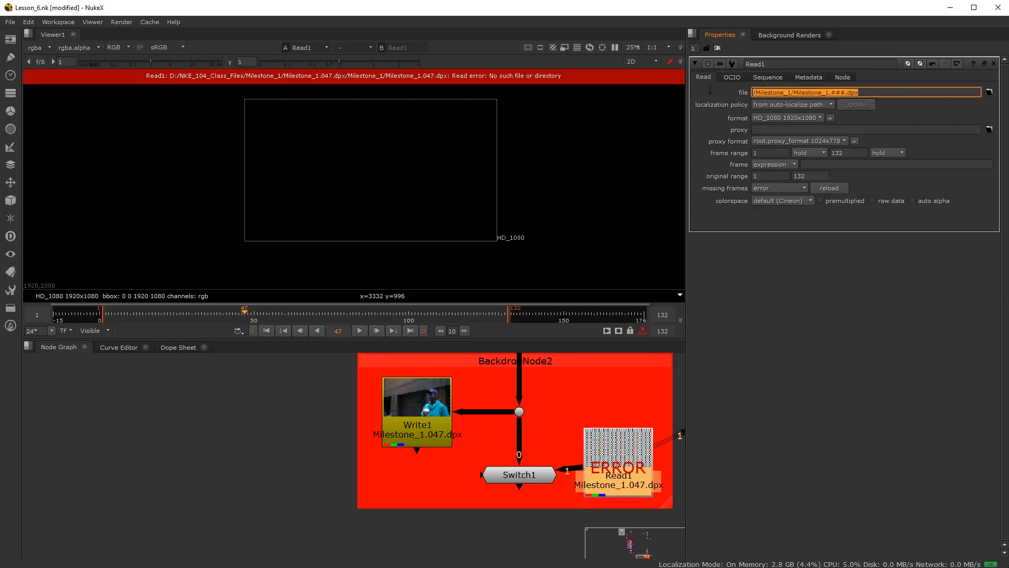
key("Return")
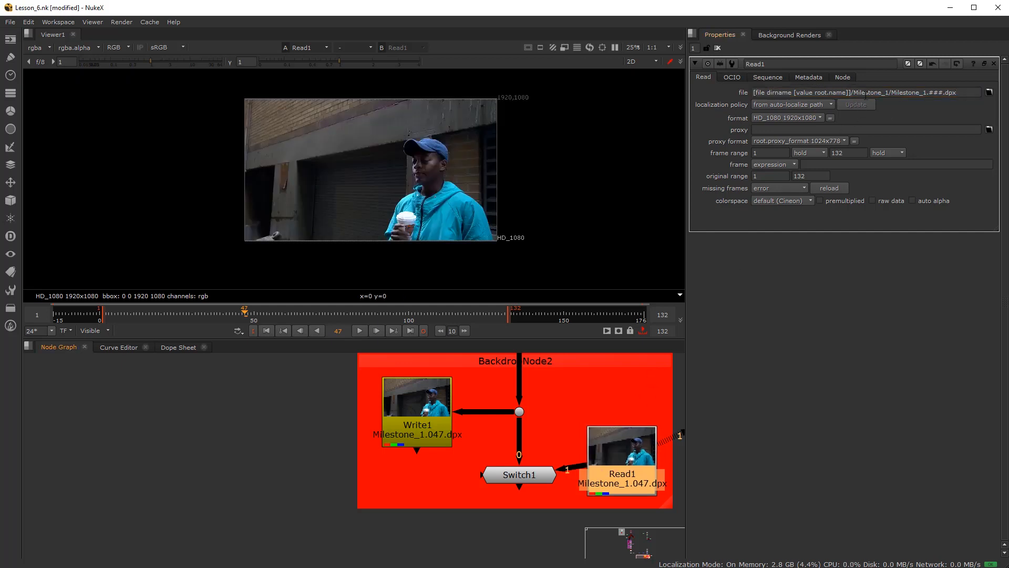
Compare the relative directory expression in Read1's file path with the script name and project directory in the project settings
left_click_drag(852, 92, 752, 92)
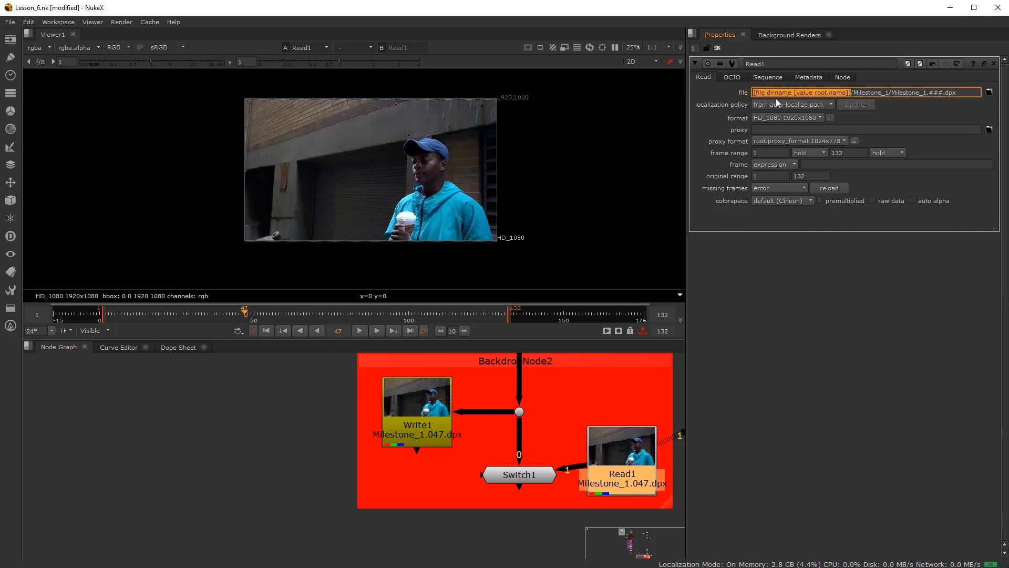
left_click_drag(520, 476, 520, 463)
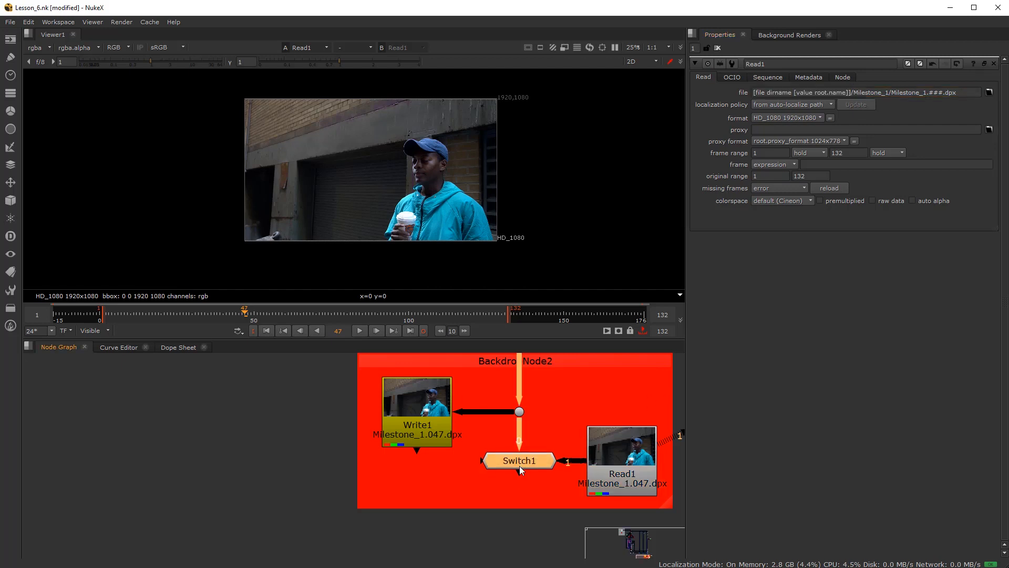
left_click_drag(851, 92, 753, 93)
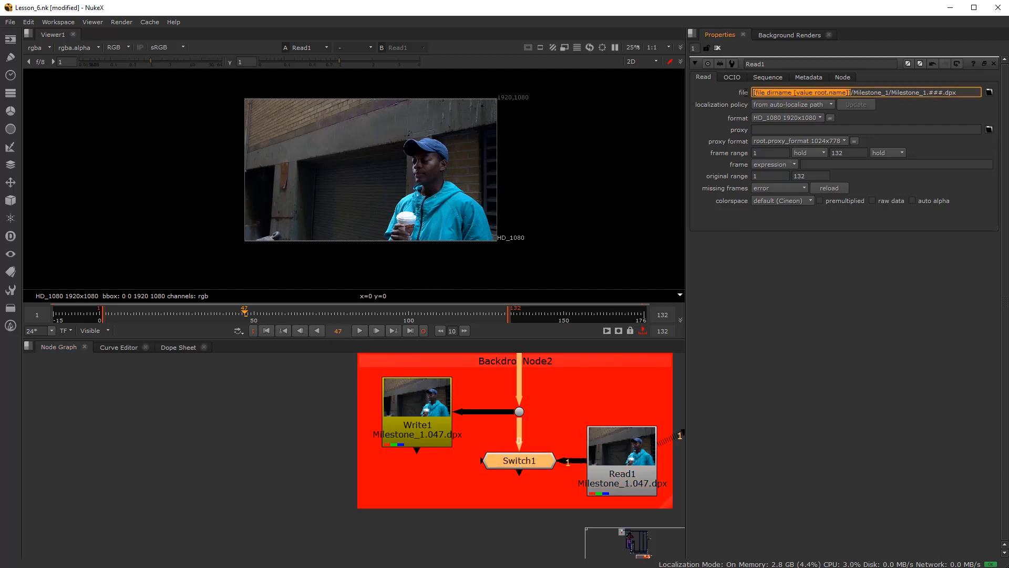
left_click(294, 455)
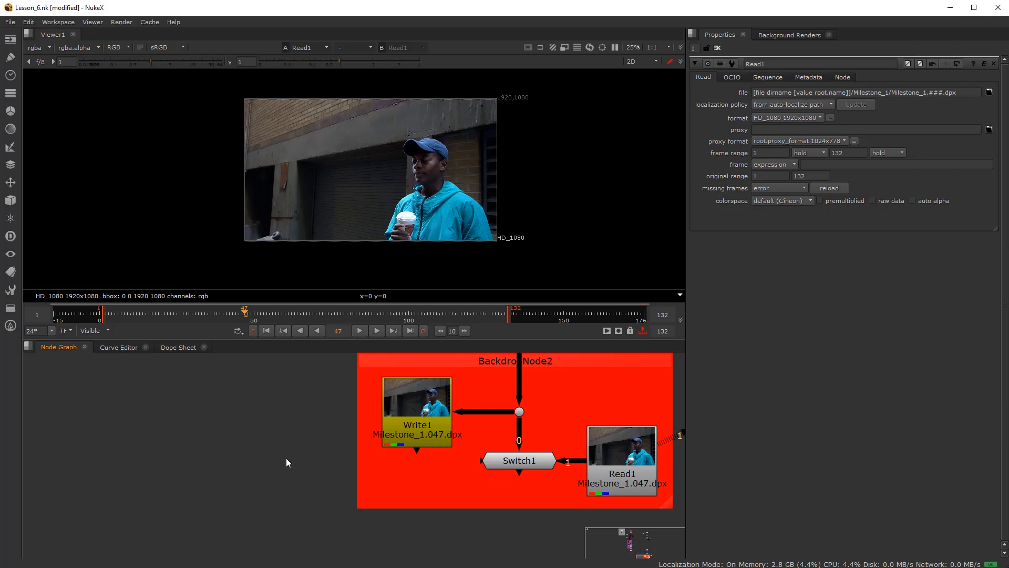
key("s")
left_click(762, 105)
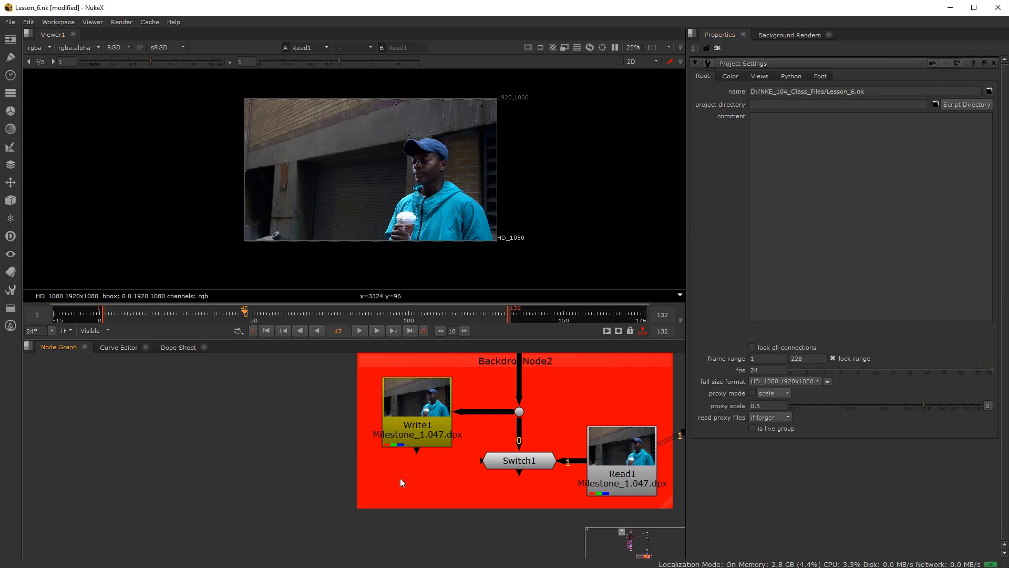
Connect Switch1's input 1 to the Write1 node instead of Read1, and open Write1's properties
left_click(527, 460)
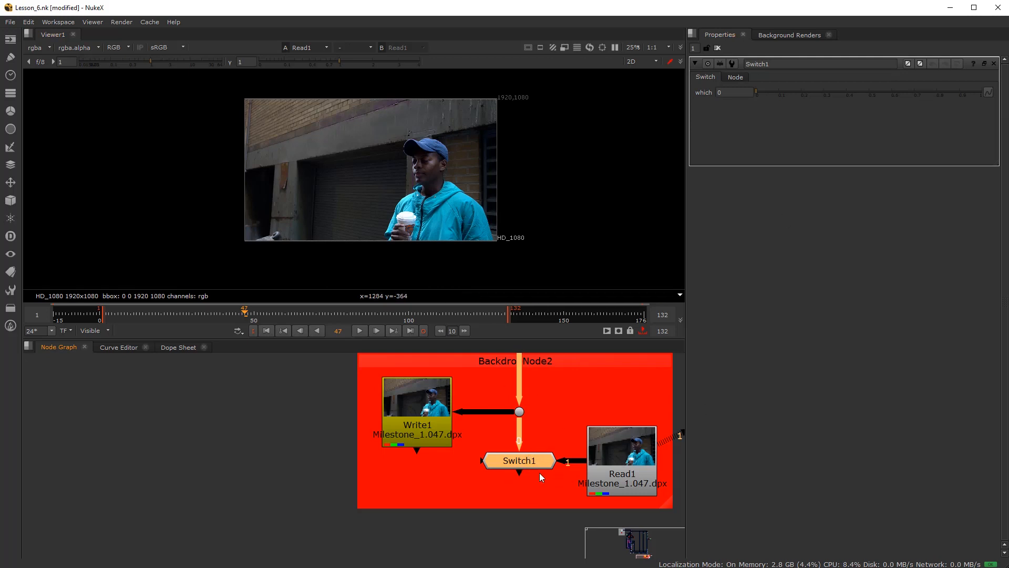
left_click_drag(614, 468, 446, 421)
left_click(538, 467)
left_click(536, 463)
left_click(447, 421)
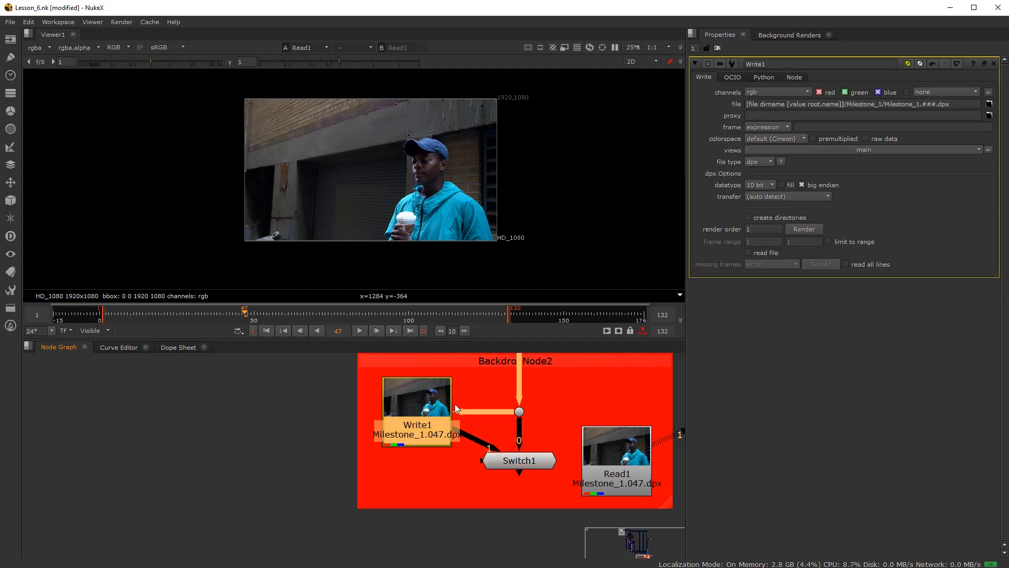
Enable read file on Write1 and view the output of Switch1
left_click(767, 253)
left_click_drag(529, 456, 529, 468)
key("1")
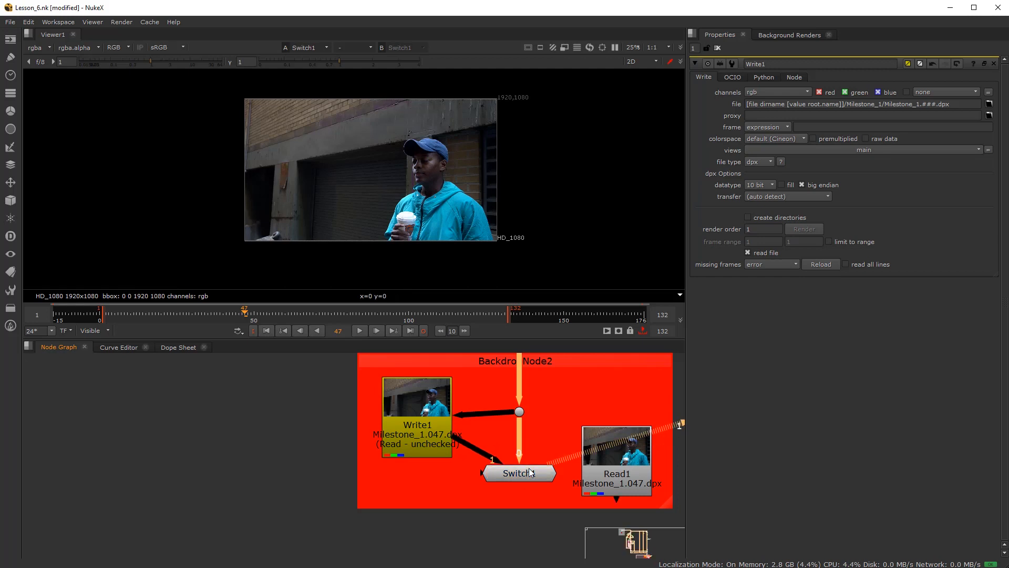
Check Switch1's output at frames 63 and 22
left_click(294, 314)
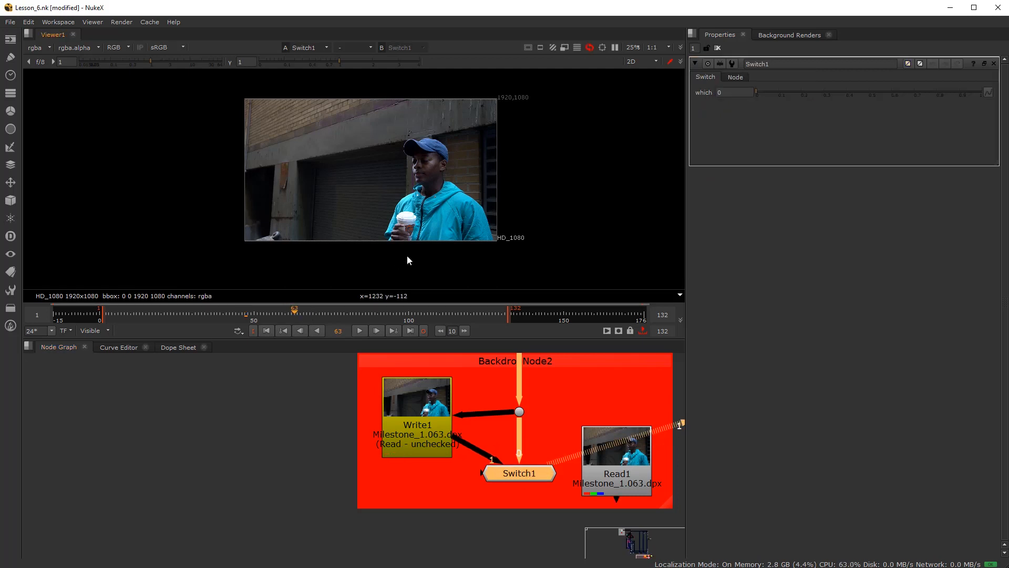
left_click(167, 314)
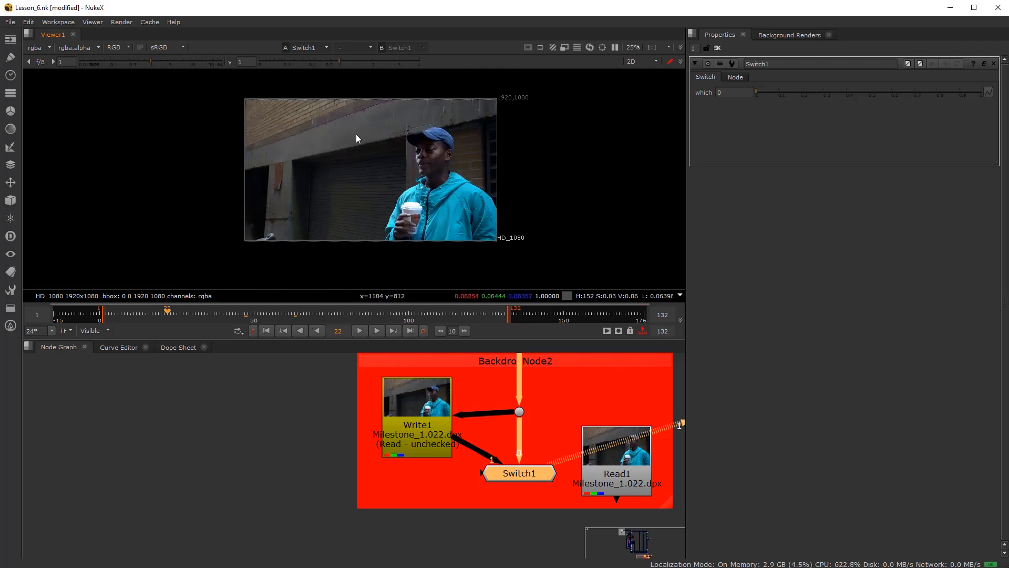
left_click(52, 48)
left_click(51, 47)
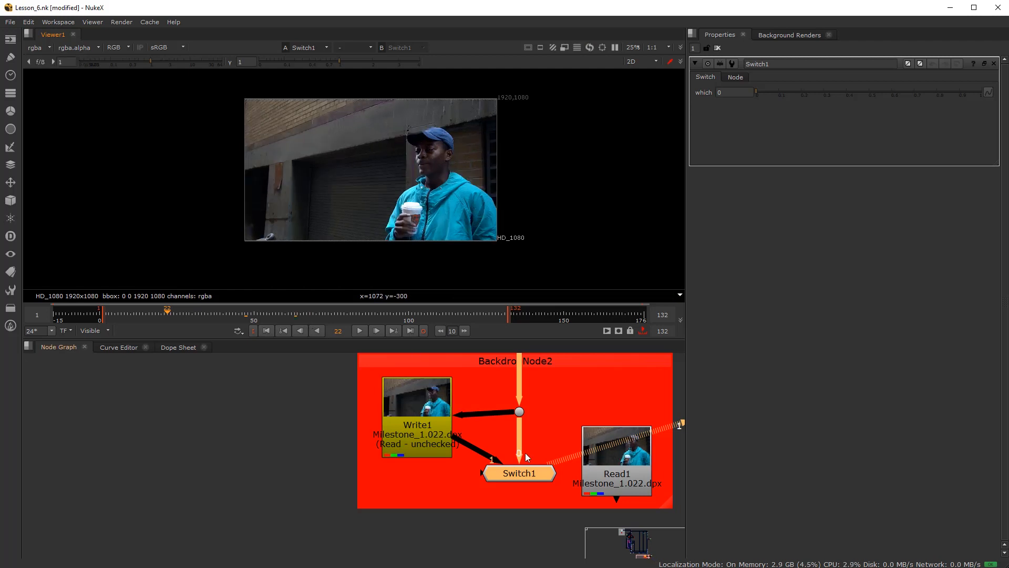
Reconnect Switch1's input 1 to Read1, set which to 1, and align Write1 with the dot
mouse_move(528, 450)
left_mouse_down()
mouse_move(594, 480)
mouse_move(539, 462)
left_mouse_up()
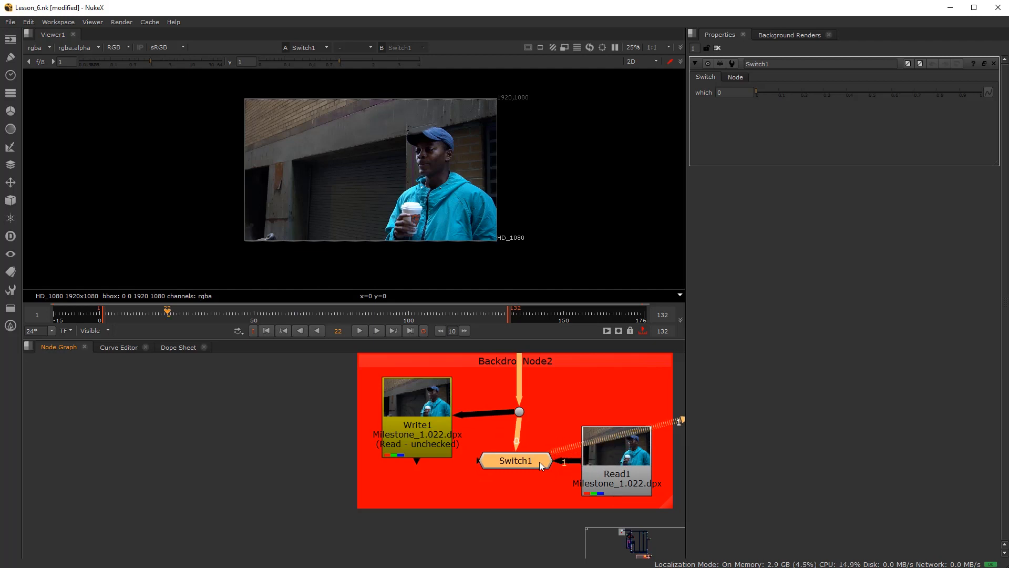
left_click_drag(805, 97, 981, 95)
left_click_drag(517, 459, 520, 459)
left_click_drag(439, 421, 439, 415)
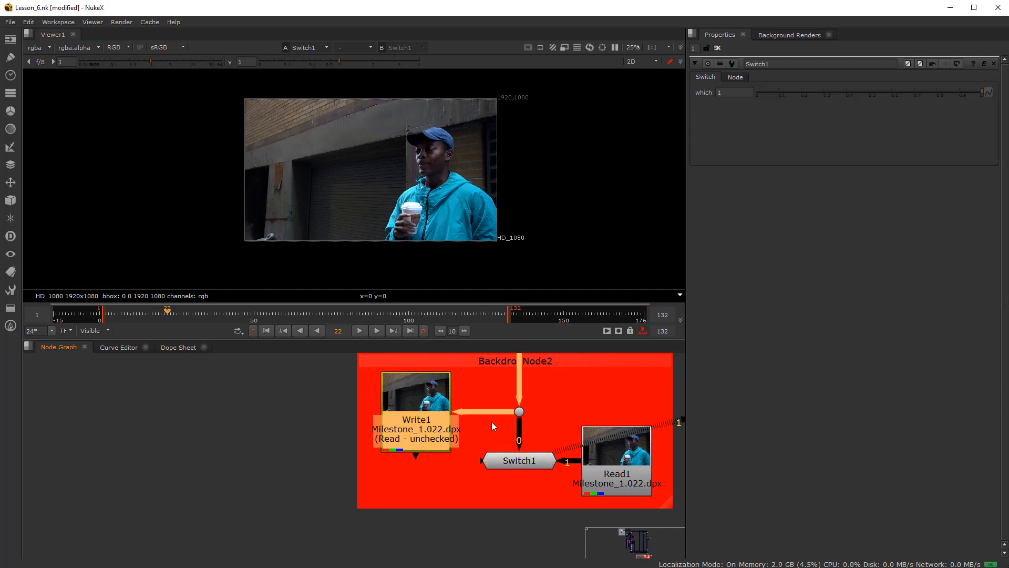
left_click(532, 468)
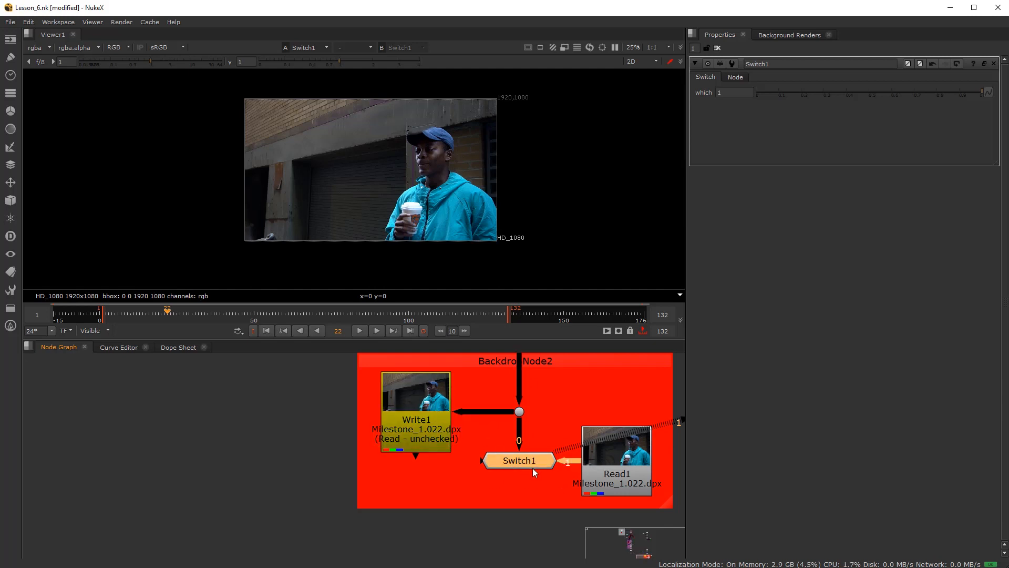
Move the Viewer node below Switch1 and scrub the switched output forward to frame 105
scroll(532, 424, "down", 3)
scroll(532, 424, "up", 2)
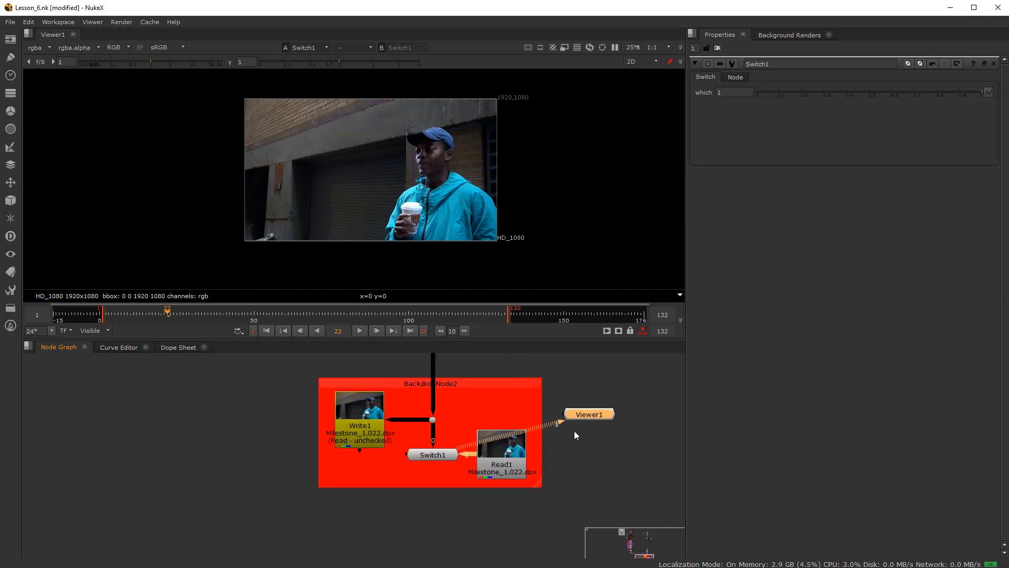
left_click_drag(588, 415, 438, 501)
left_click(233, 314)
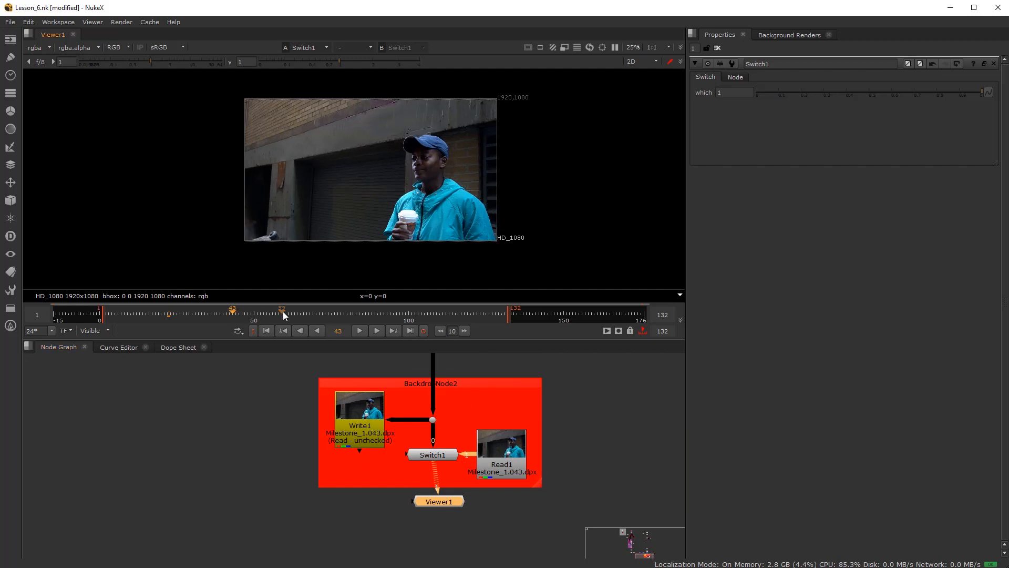
left_click(322, 312)
left_click(424, 314)
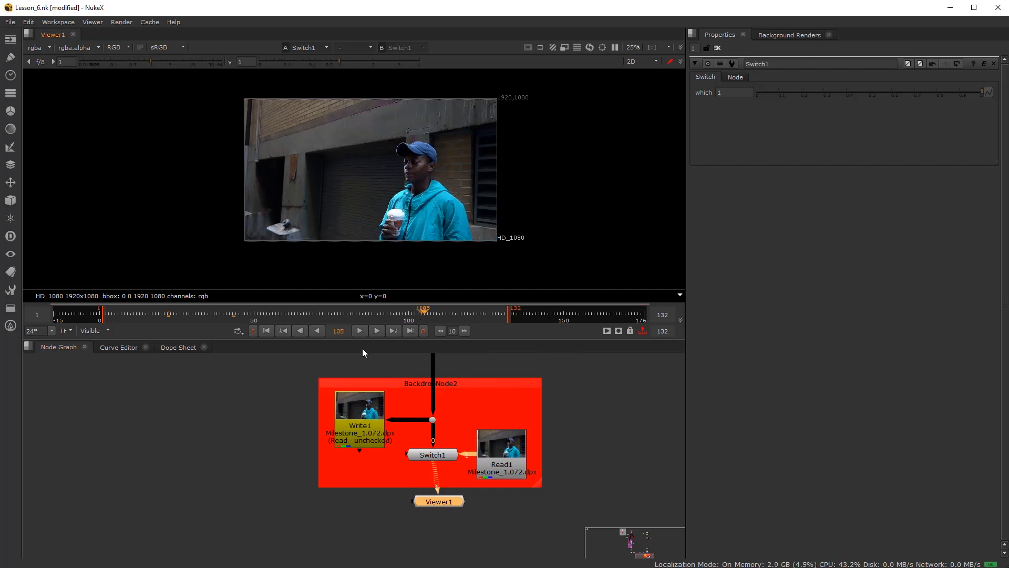
Line up the Viewer node vertically beneath Switch1, just outside the red backdrop
scroll(474, 498, "up", 2)
left_click_drag(454, 506, 437, 527)
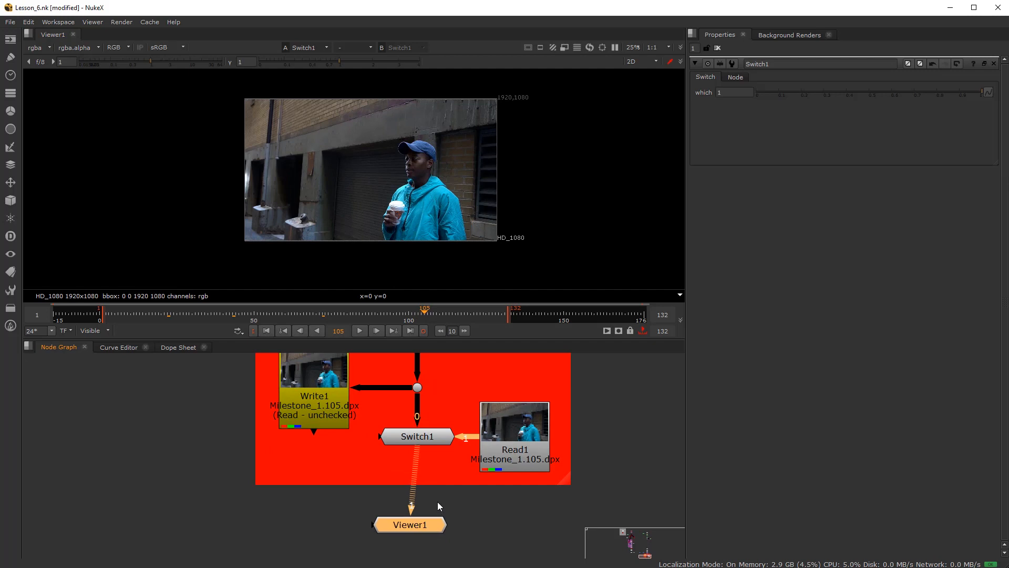
scroll(438, 503, "down", 5)
middle_click_drag(404, 486, 462, 451)
scroll(471, 471, "up", 2)
left_click_drag(476, 487, 480, 506)
scroll(468, 481, "down", 3)
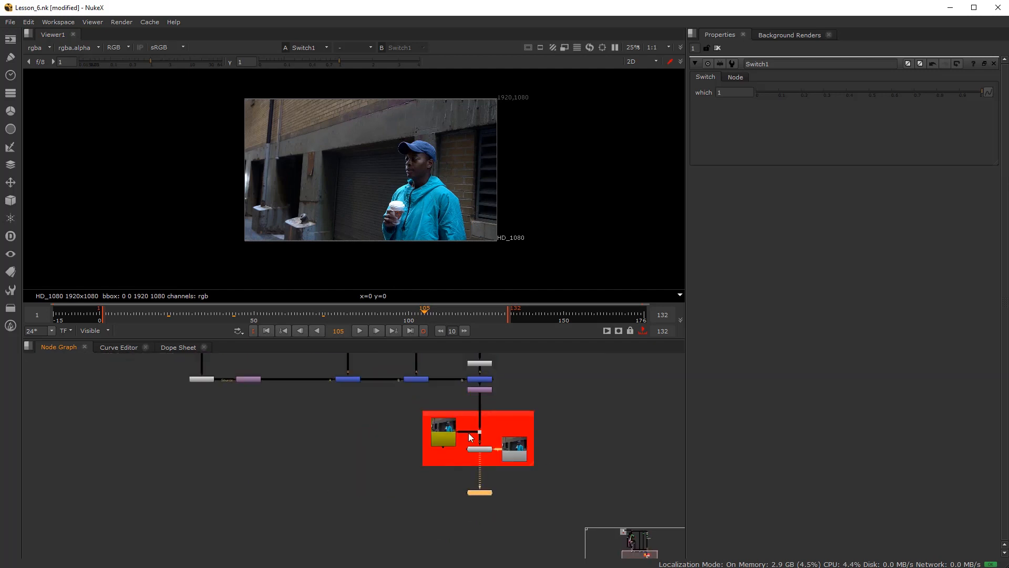
Enlarge the red backdrop to enclose the Viewer with free space above the nodes, and level Write1 with the dot
scroll(468, 444, "up", 2)
left_click_drag(435, 433, 431, 446)
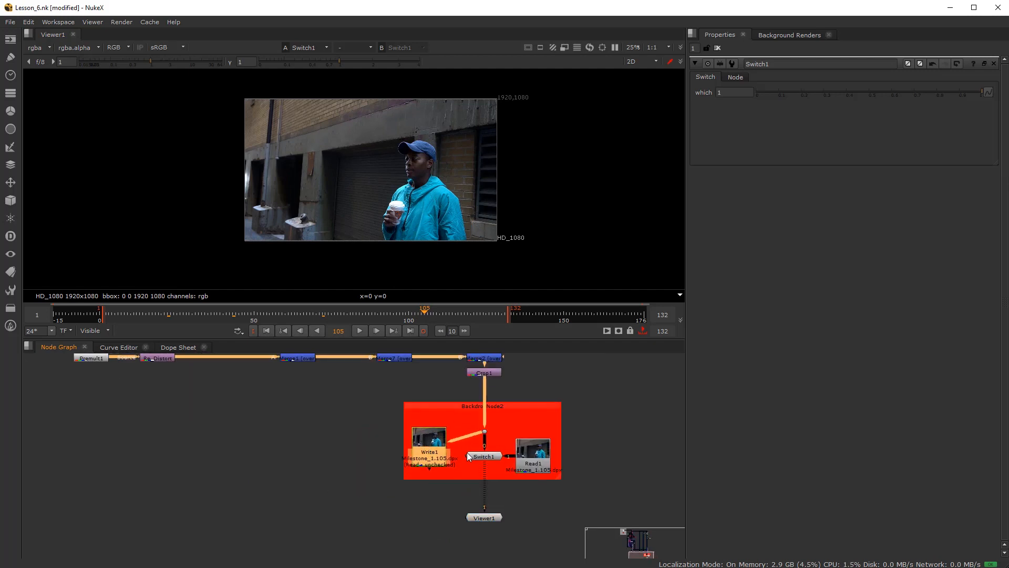
scroll(467, 452, "up", 2)
left_click_drag(599, 488, 607, 545)
left_click_drag(570, 464, 573, 508)
left_click(564, 456)
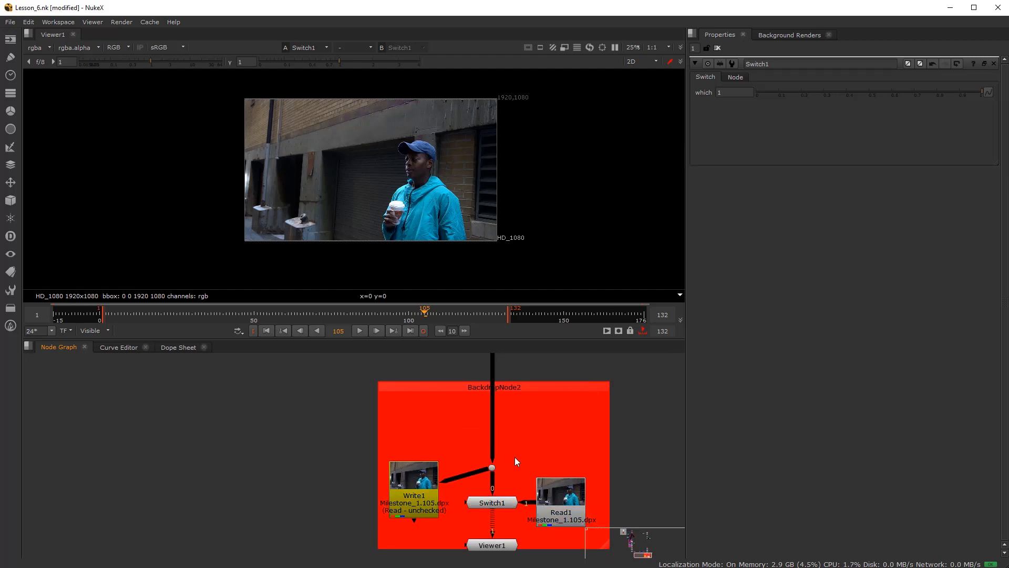
left_click_drag(430, 489, 429, 470)
Label the red backdrop with CLEAN_PLATE on the first line and MILESTONE #1 on the second
left_click(469, 394)
left_click(470, 389)
left_click(757, 100)
type("MILESTONE_1")
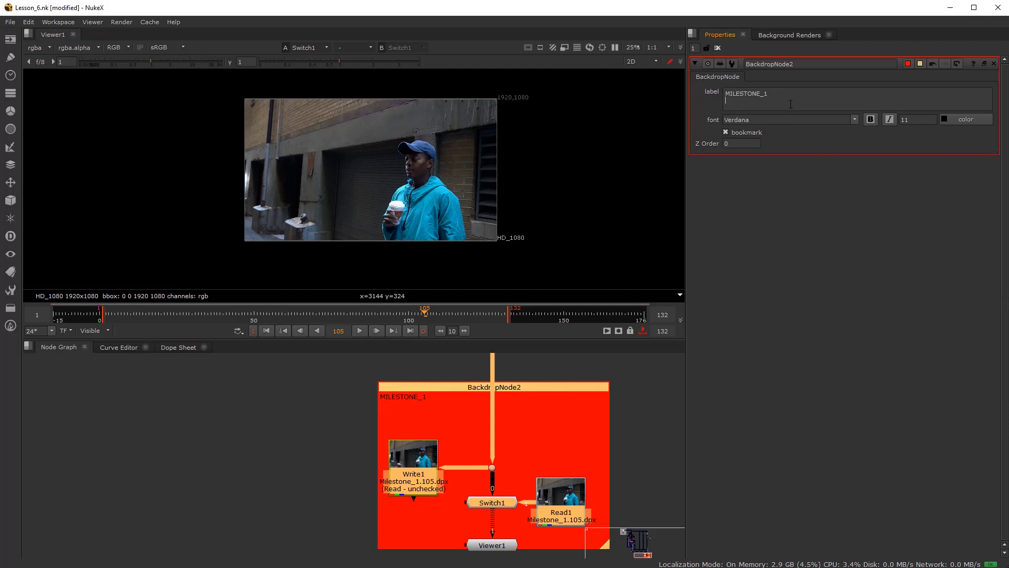
key("ctrl+a")
type("CLEA")
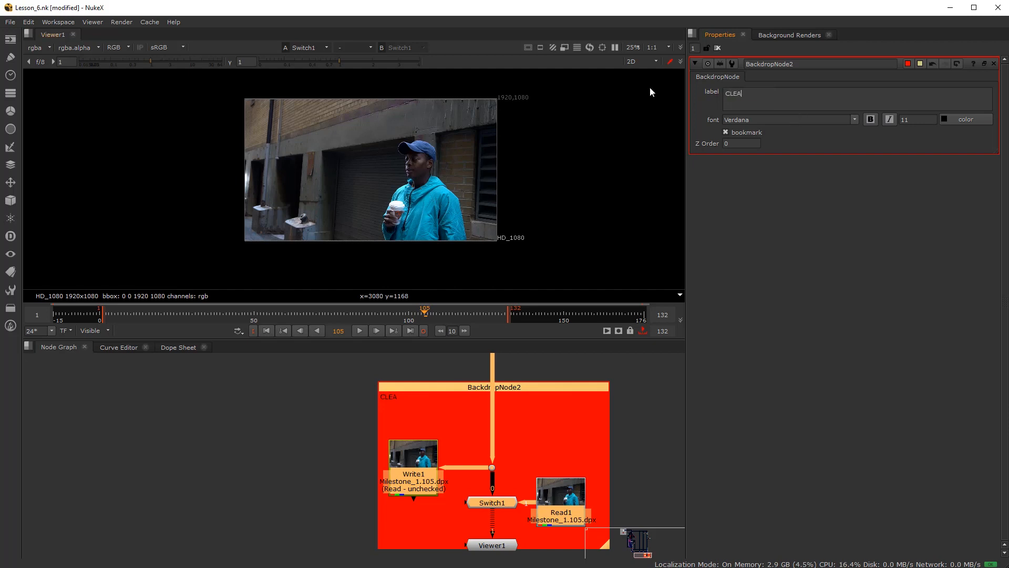
type("N_PLATE")
key("Return")
type("MILESTONE #1")
Set the backdrop label's font size to 26 and deselect the backdrop
left_click(910, 120)
type("1826")
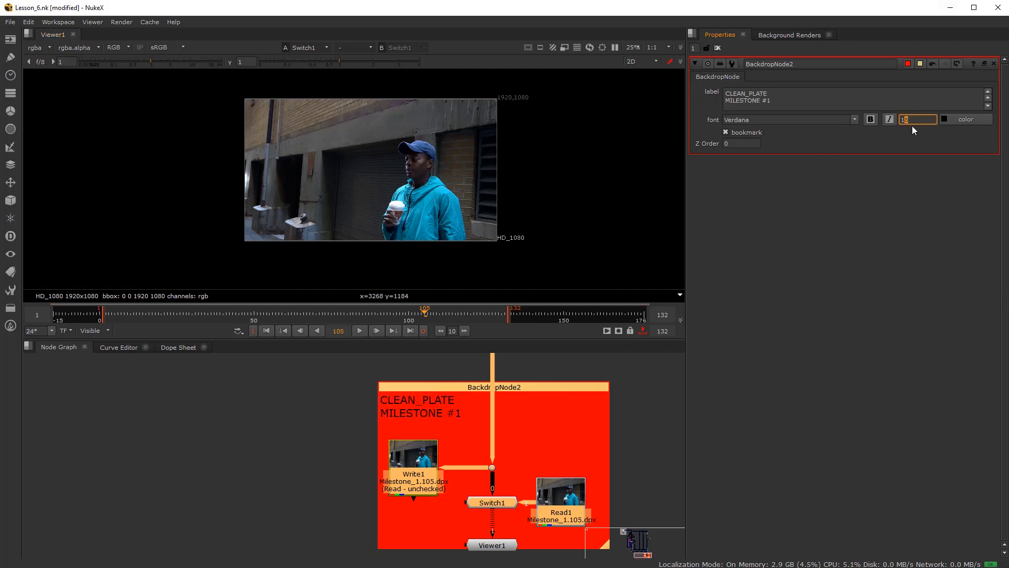
key("Return")
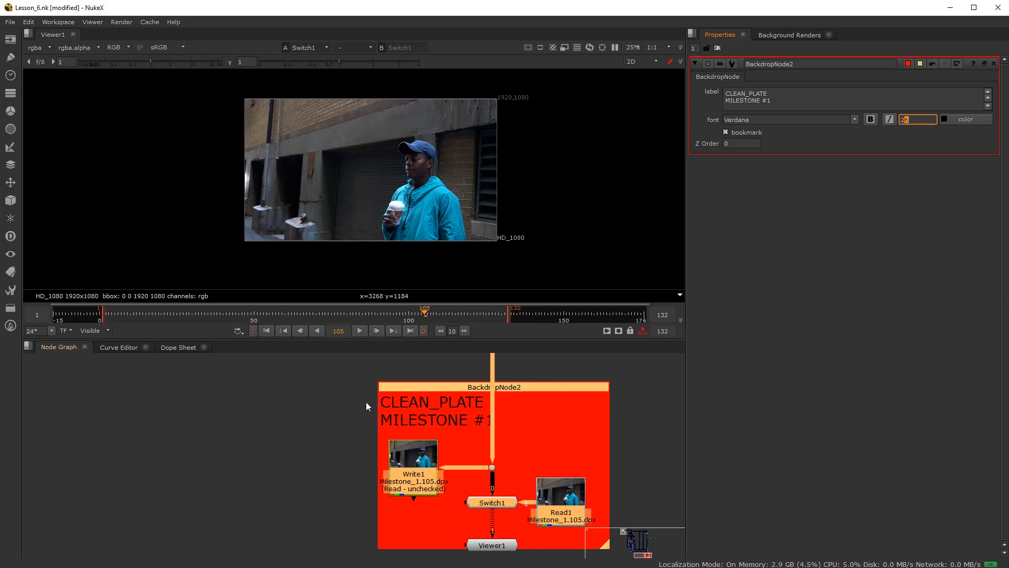
left_click(235, 443)
Look over the labelled red backdrop and its place in the node graph
scroll(243, 434, "down", 4)
scroll(315, 442, "up", 4)
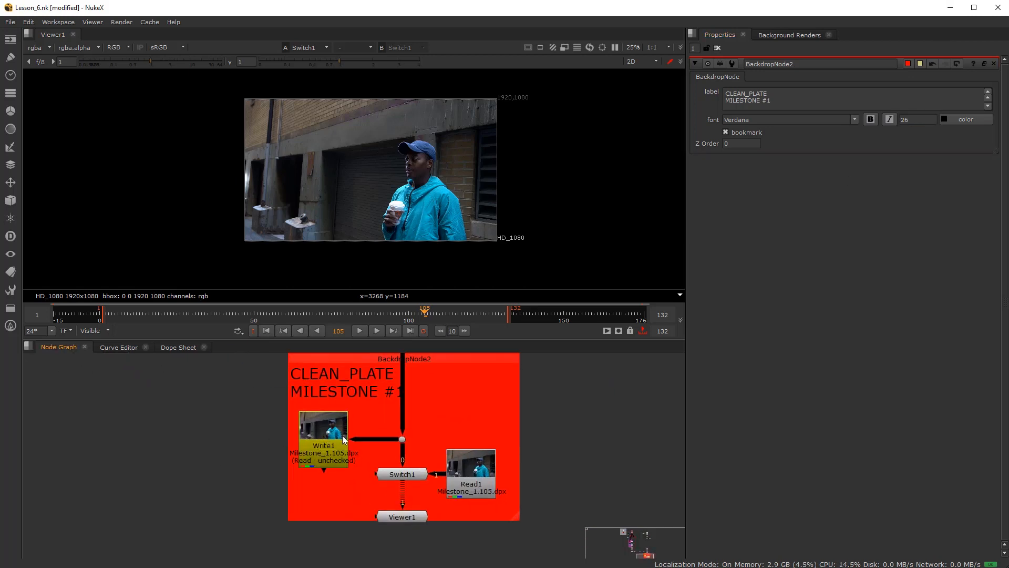
scroll(342, 434, "down", 2)
scroll(246, 437, "down", 3)
middle_click_drag(274, 437, 302, 442)
scroll(294, 444, "up", 3)
left_click(296, 443)
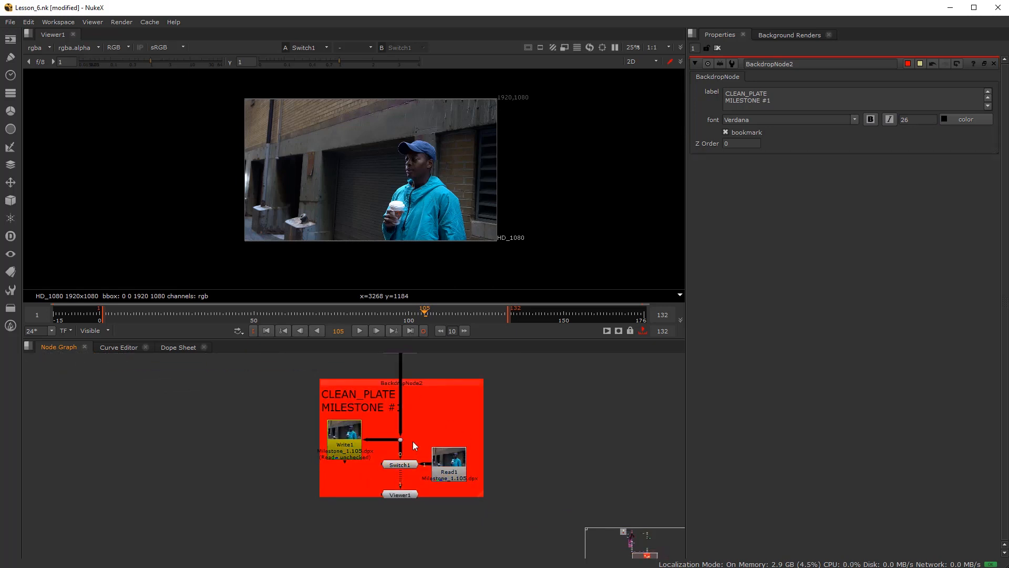
Inspect the switched output at frame 77 and move the Viewer node slightly closer to Switch1
left_click(338, 315)
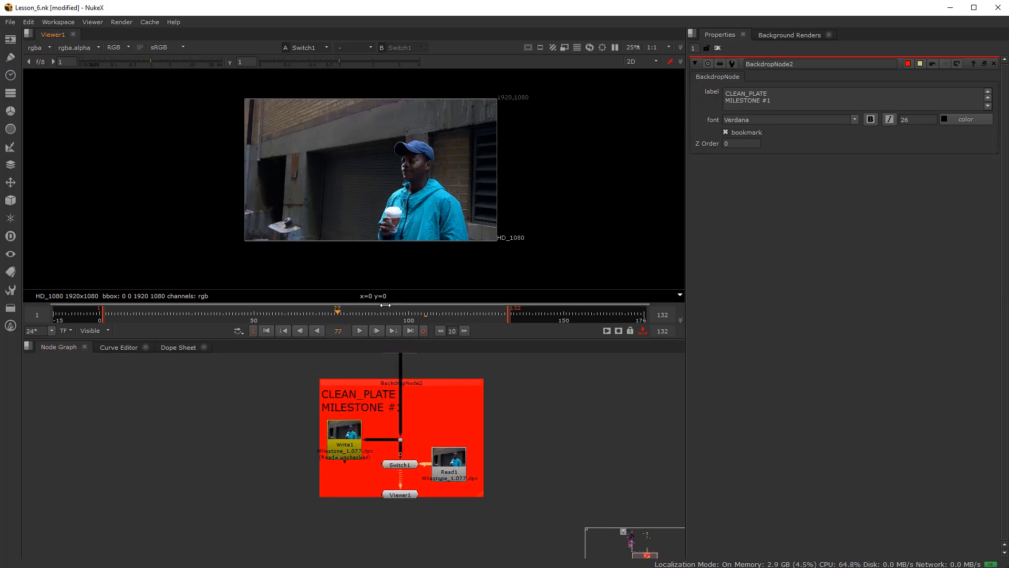
scroll(405, 169, "up", 4)
scroll(439, 164, "down", 3)
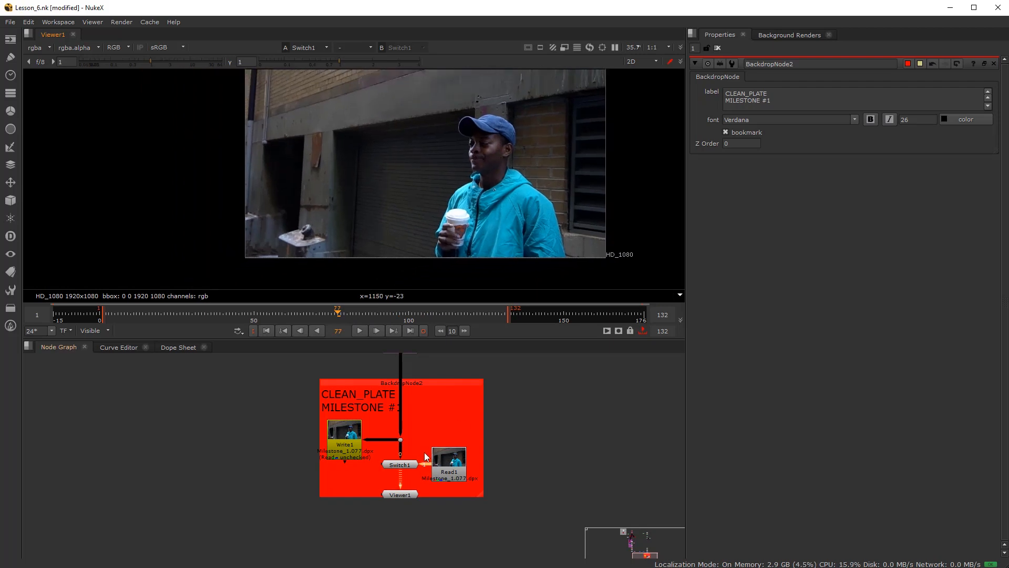
left_click_drag(407, 494, 407, 488)
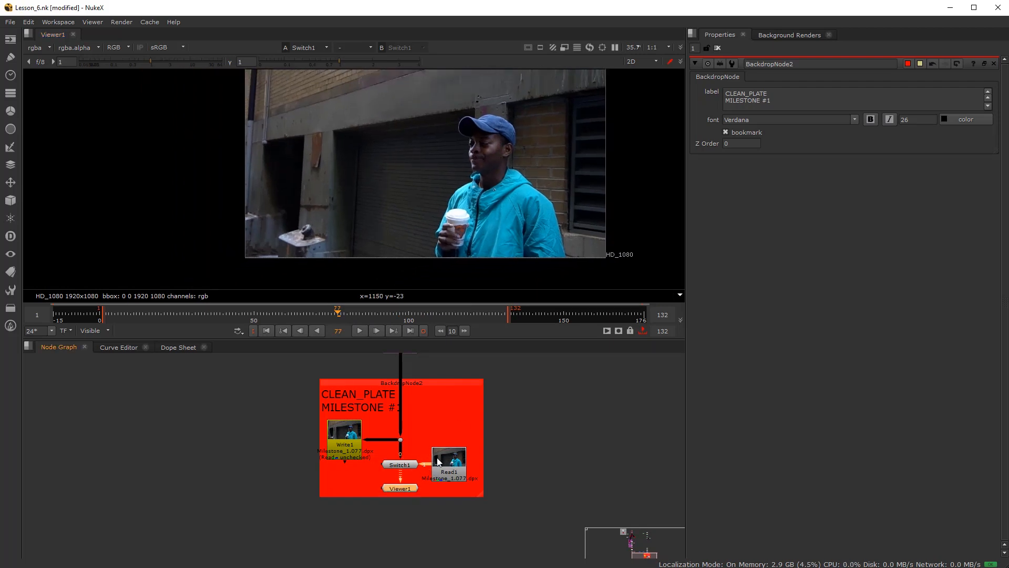
Move the Read1 node slightly farther from Switch1 inside the red backdrop
left_click_drag(297, 407, 504, 473)
left_click_drag(471, 411, 323, 489)
left_click(413, 419)
left_click_drag(433, 471, 437, 471)
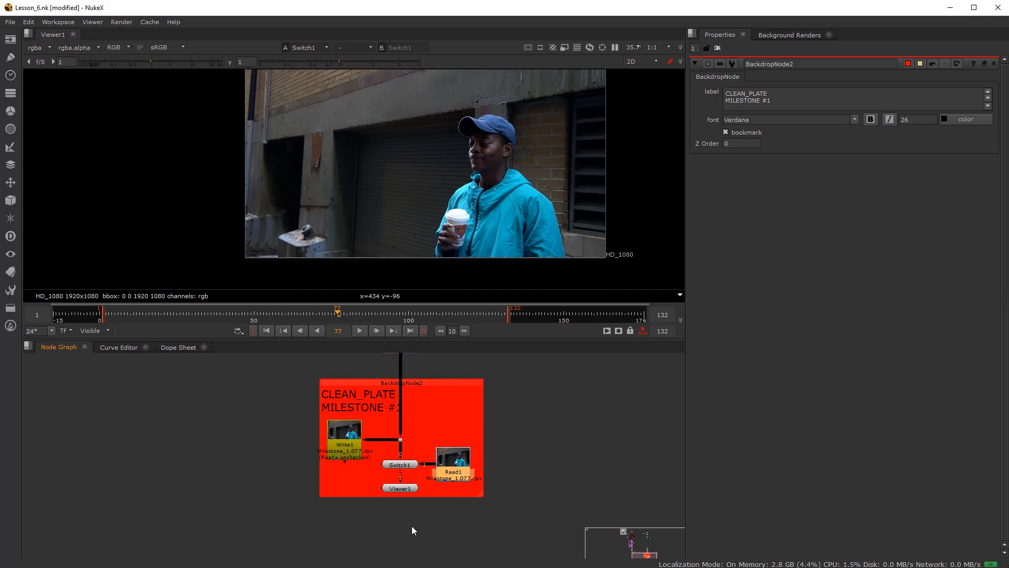
Open the Write1 node's properties and turn off its read file option
scroll(403, 508, "up", 3)
double_click(311, 397)
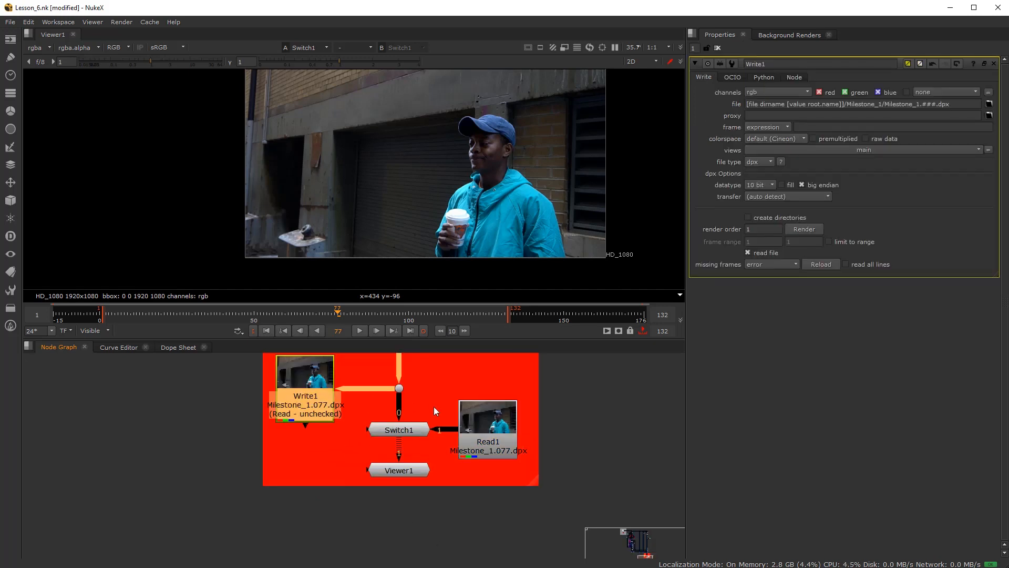
left_click(748, 252)
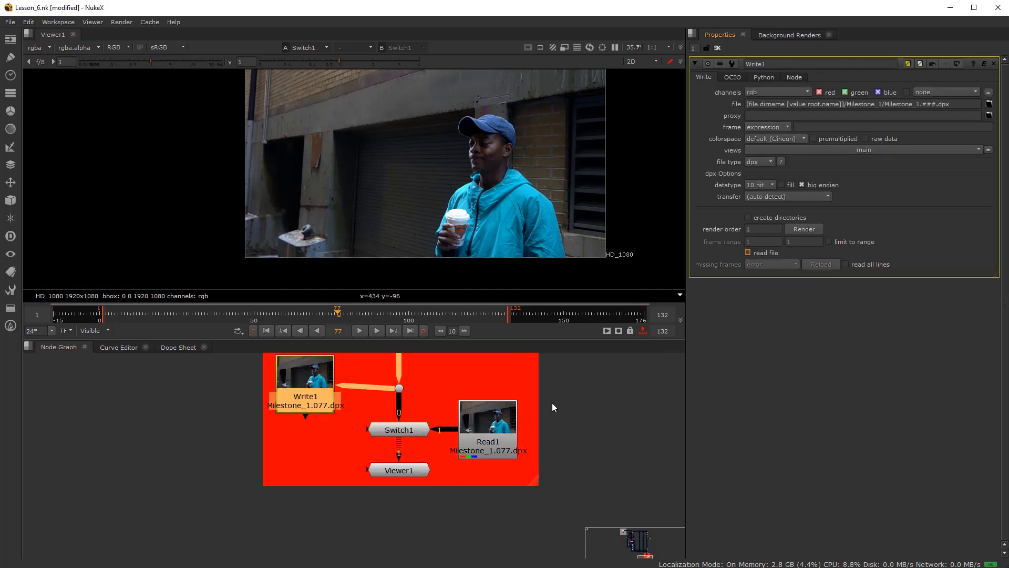
Move the Viewer1 node out of the red backdrop to the empty area below it
scroll(395, 471, "down", 2)
scroll(396, 471, "down", 1)
left_click_drag(395, 471, 331, 535)
Play the switched Milestone_1 sequence and scrub through its range, checking frames near the end and the start
middle_click_drag(505, 246, 428, 279)
left_click(362, 331)
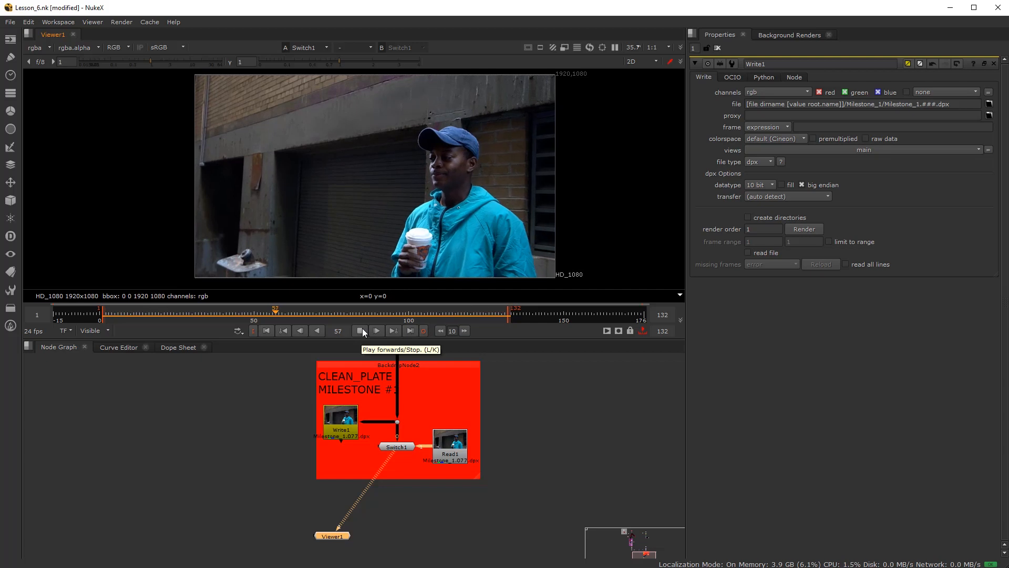
left_click_drag(270, 312, 417, 327)
left_click_drag(487, 314, 500, 314)
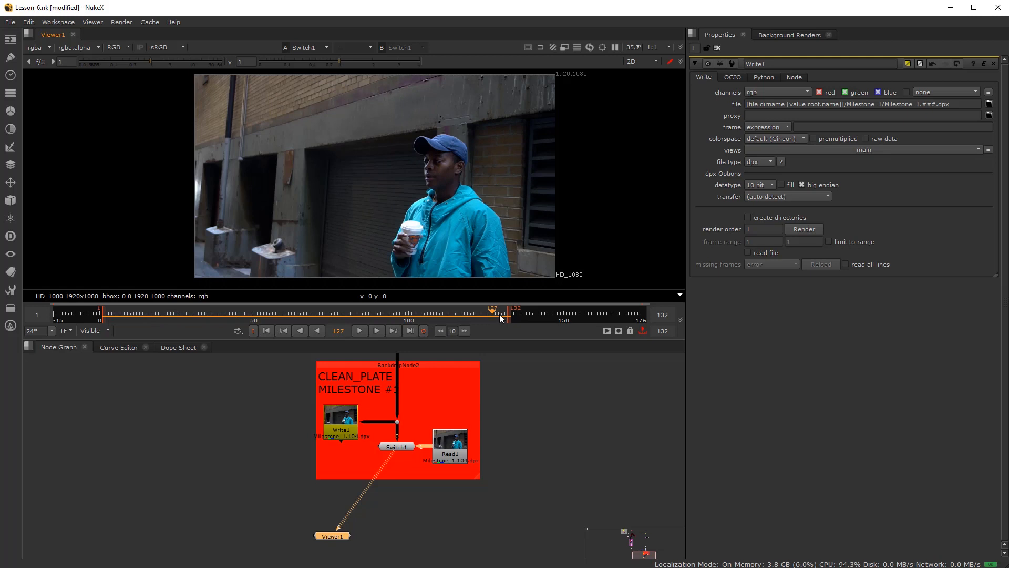
left_click(254, 314)
left_click(136, 315)
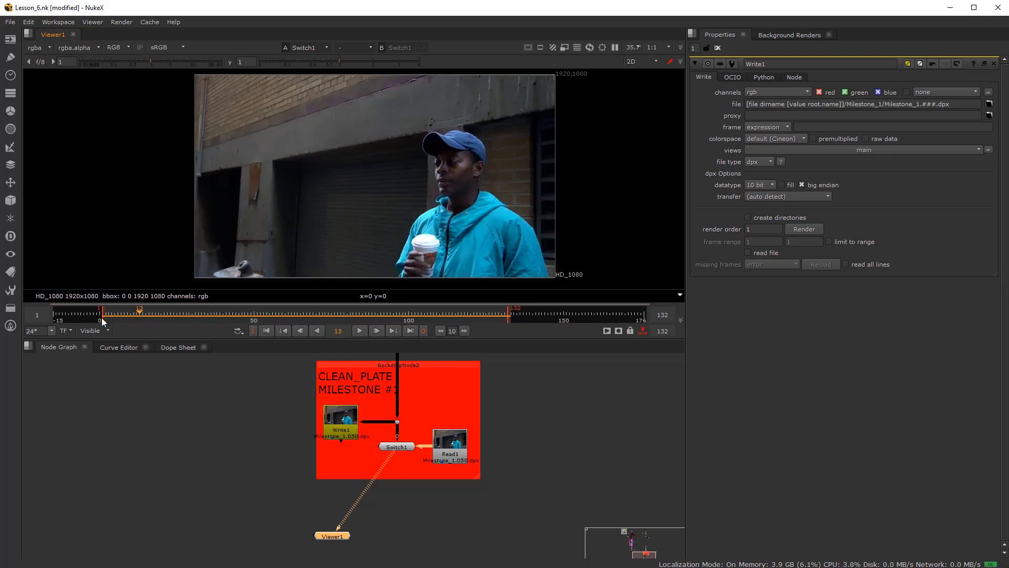
left_click(109, 317)
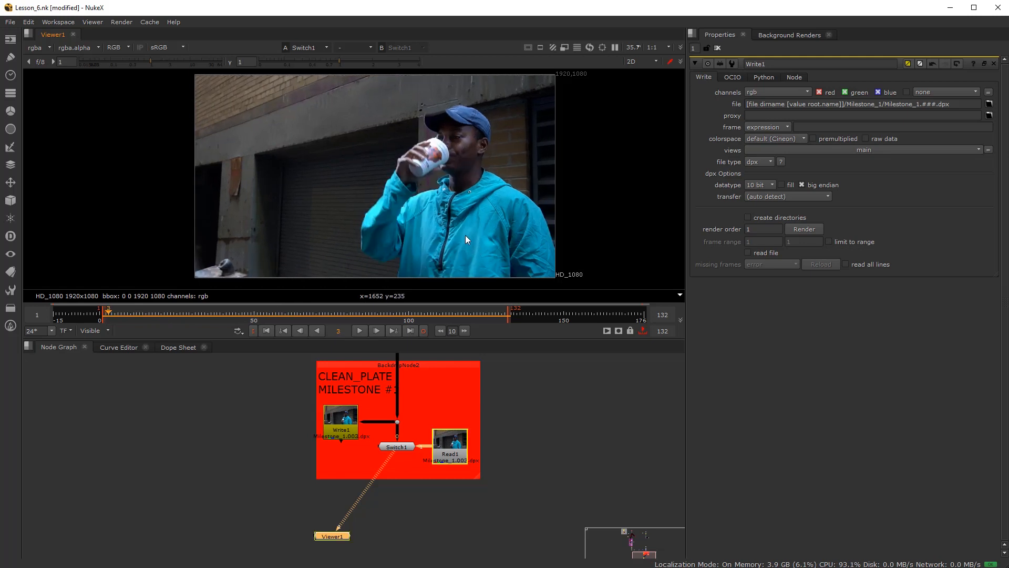
Examine the man's blue jacket up close across frames 93 to 104 of the rendered sequence
left_click(418, 314)
scroll(449, 252, "up", 2)
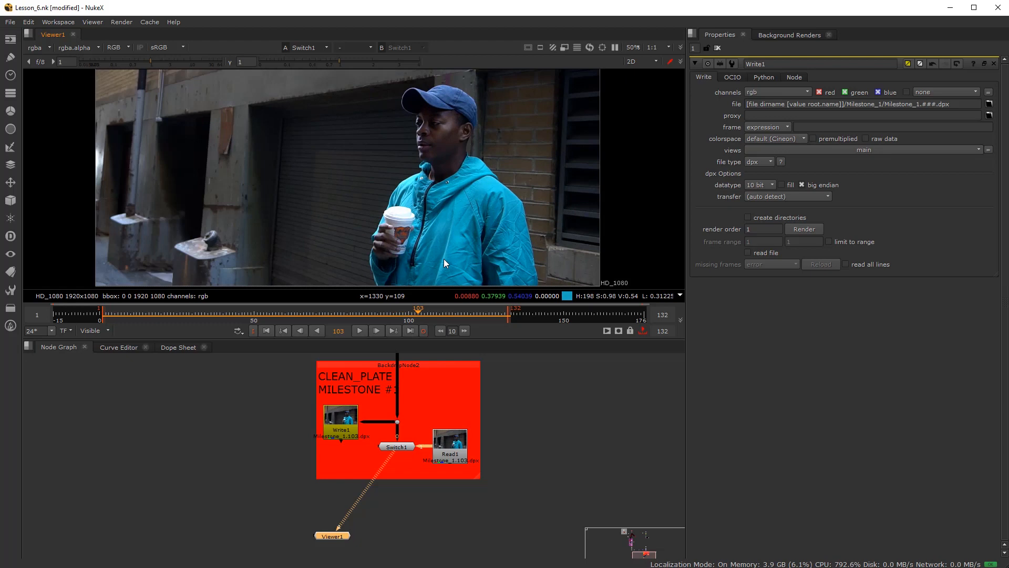
scroll(445, 260, "up", 3)
key("Right")
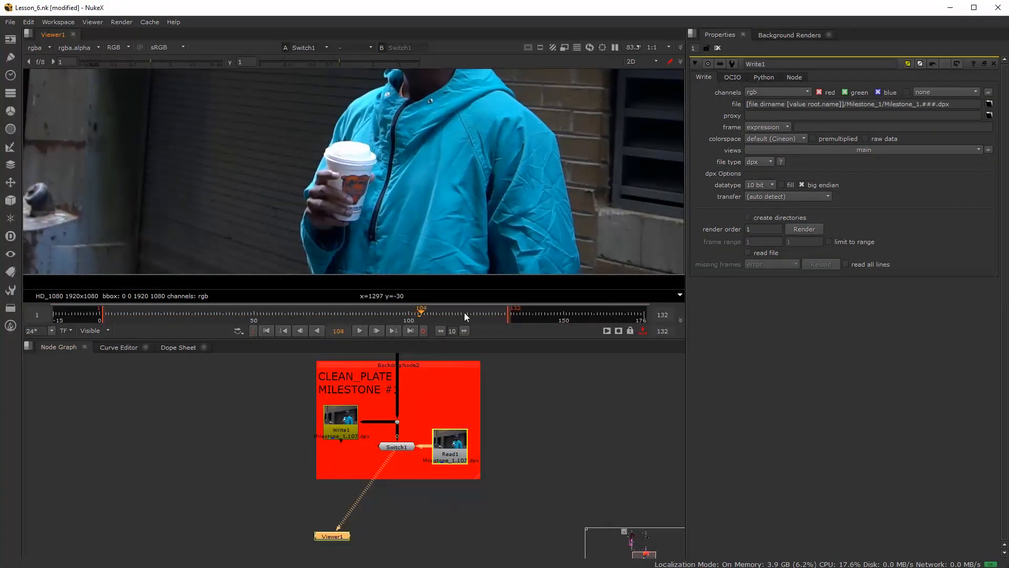
left_click(415, 316)
left_click(406, 317)
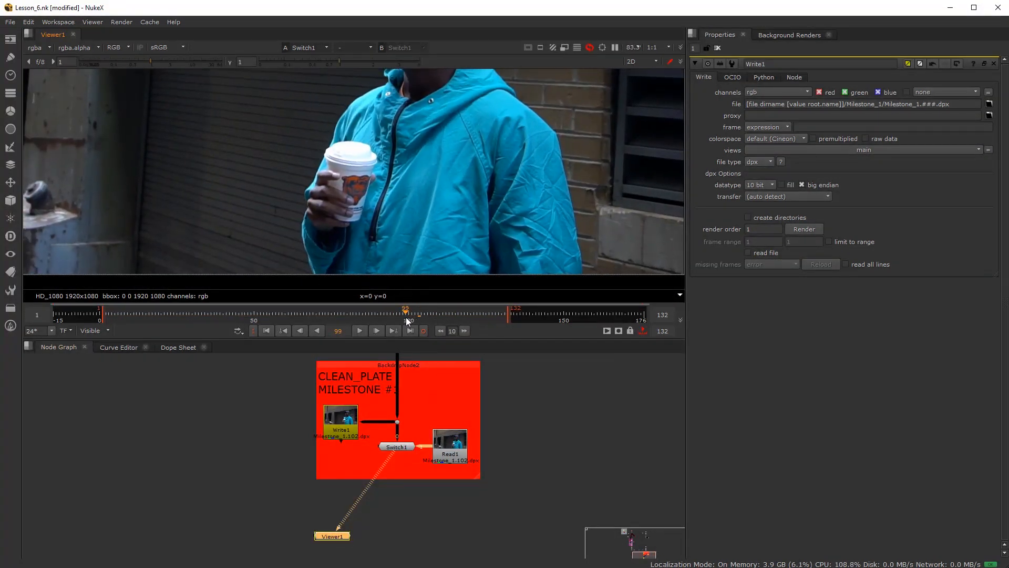
scroll(368, 463, "down", 3)
scroll(368, 473, "up", 4)
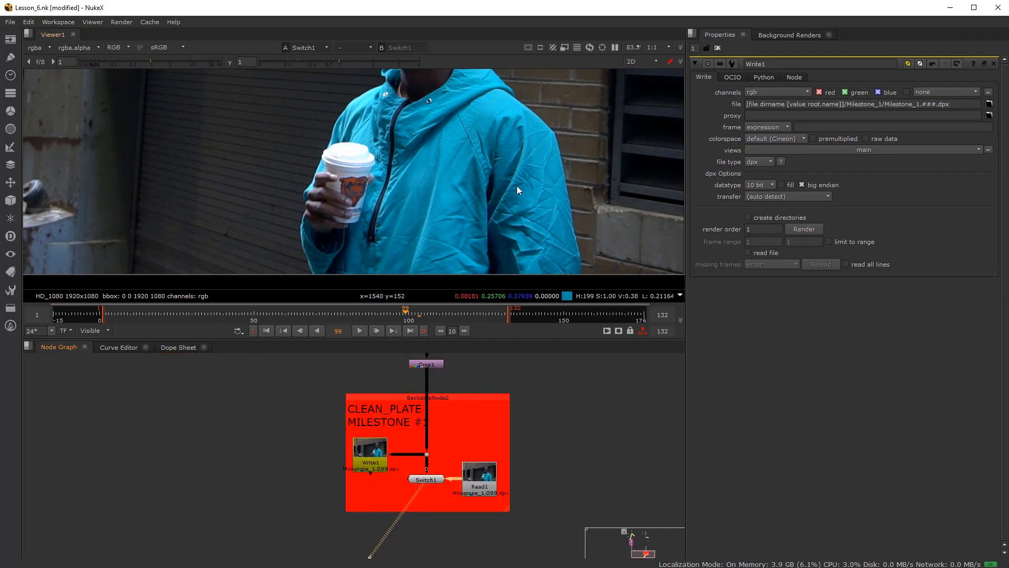
left_click(393, 314)
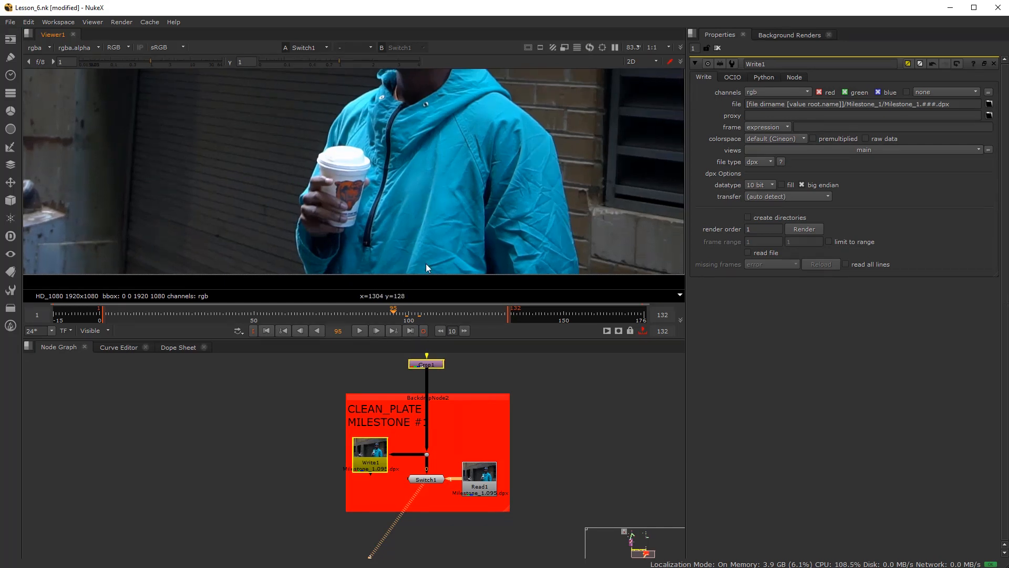
left_click(389, 315)
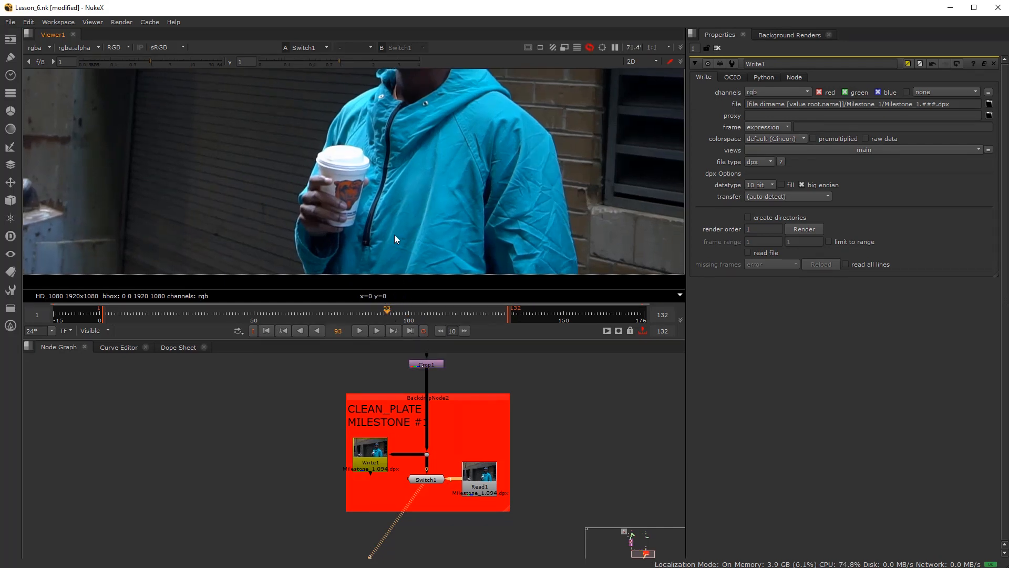
key("Left")
scroll(455, 194, "down", 2)
scroll(453, 237, "down", 1)
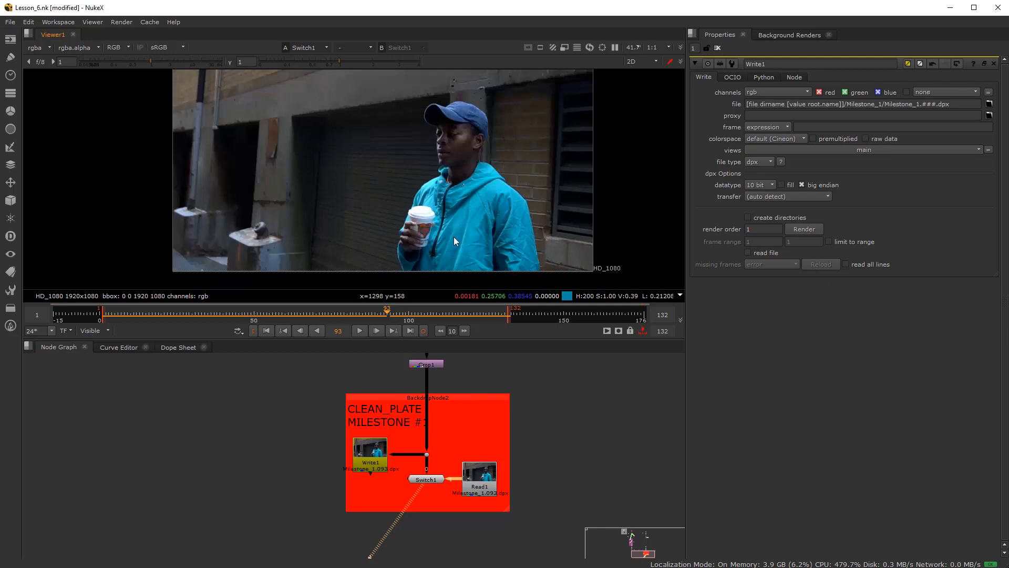
Compare the jacket's front at frames 88 and 91, both up close and in the wider shot
left_click(372, 314)
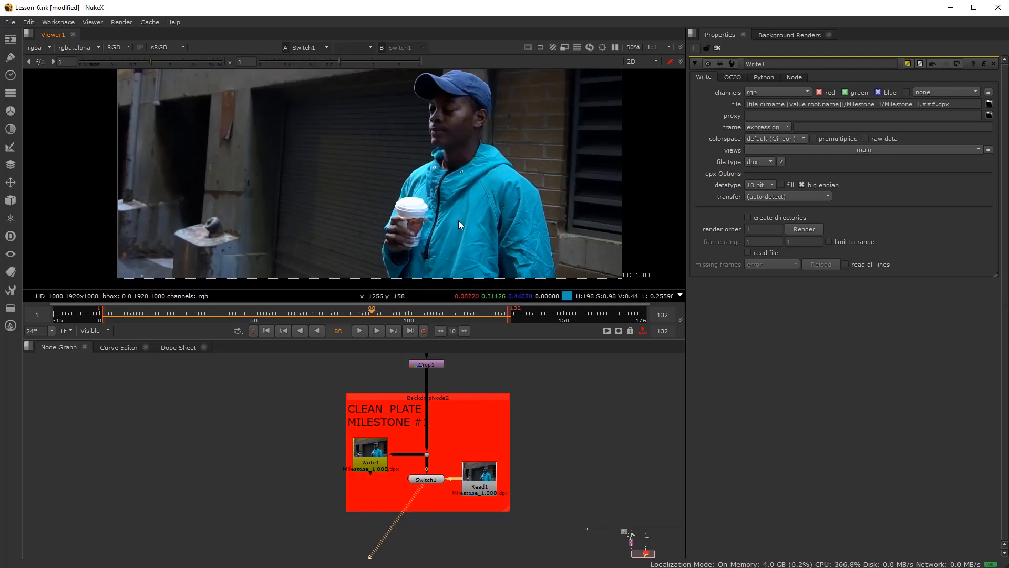
scroll(463, 216, "up", 2)
scroll(476, 214, "up", 2)
scroll(472, 219, "down", 2)
middle_click_drag(471, 218, 478, 193)
left_click(380, 315)
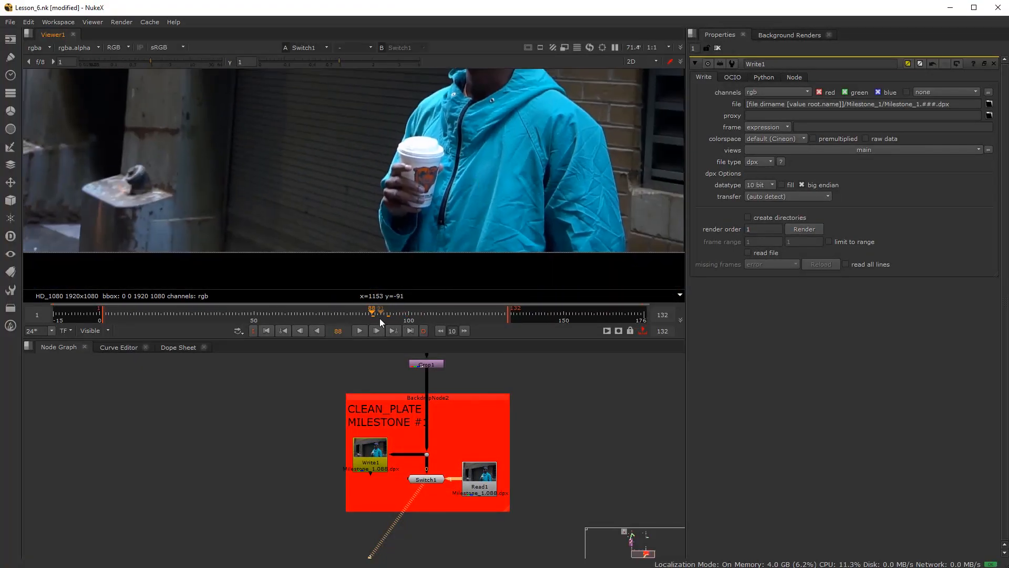
scroll(491, 211, "down", 1)
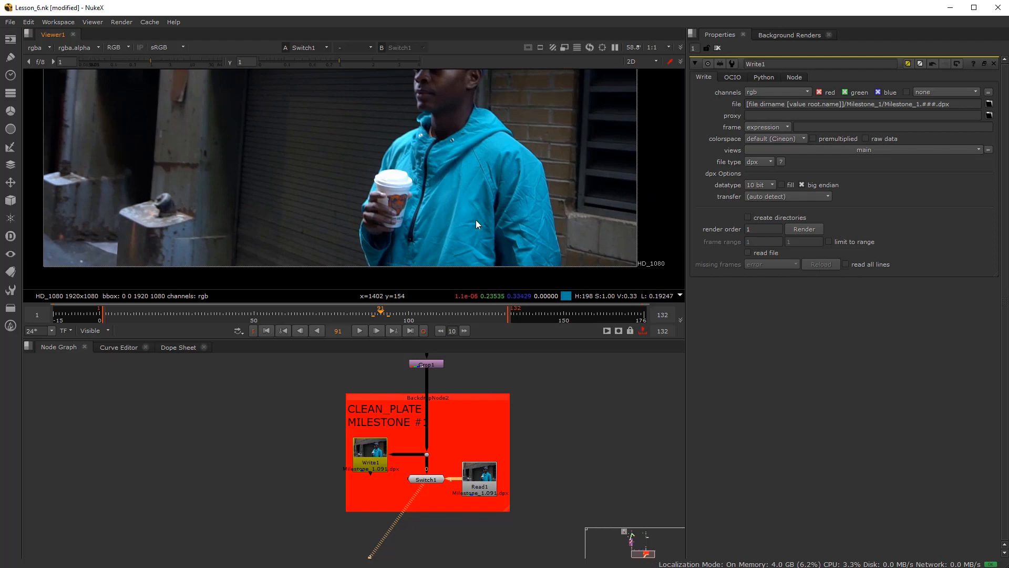
scroll(473, 226, "down", 1)
scroll(472, 225, "up", 2)
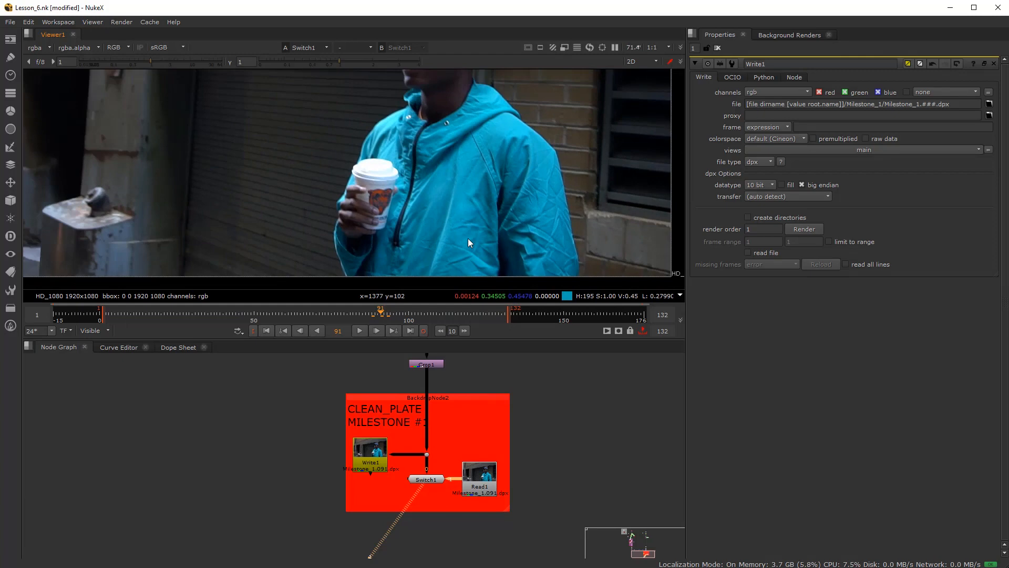
scroll(456, 231, "down", 2)
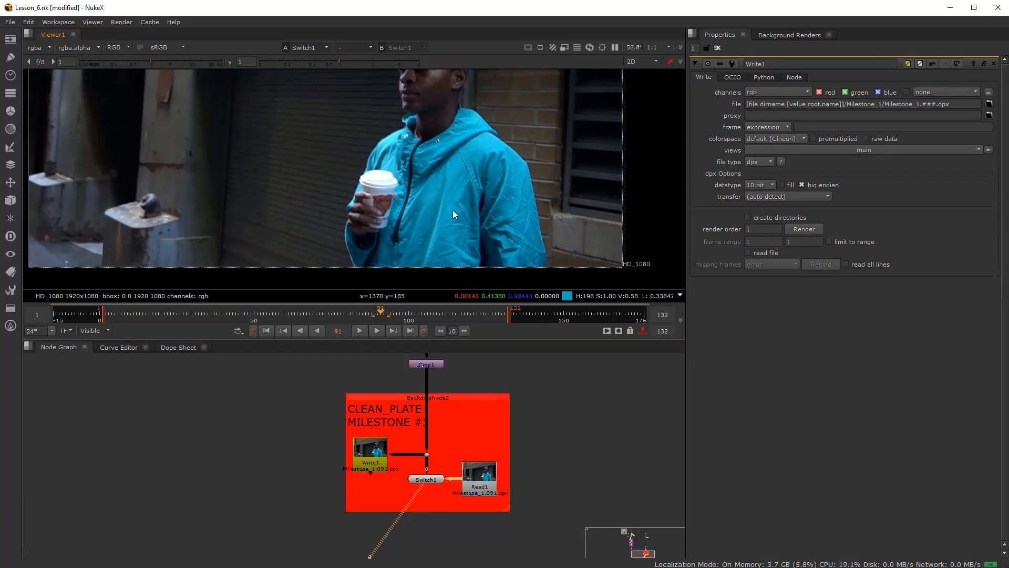
scroll(453, 210, "up", 2)
mouse_move(455, 190)
middle_mouse_down()
mouse_move(457, 205)
mouse_move(459, 195)
middle_mouse_up()
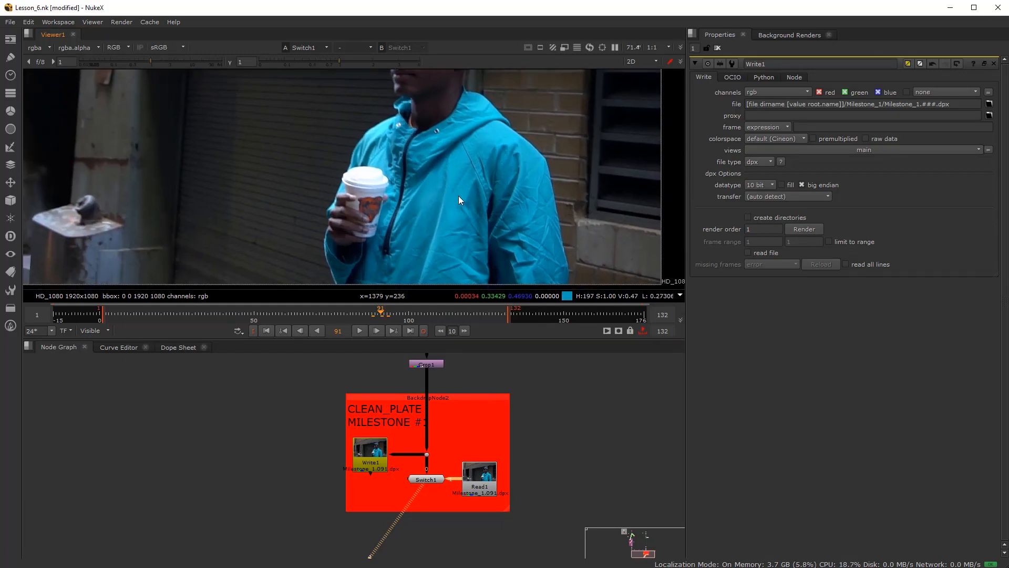
scroll(459, 204, "down", 3)
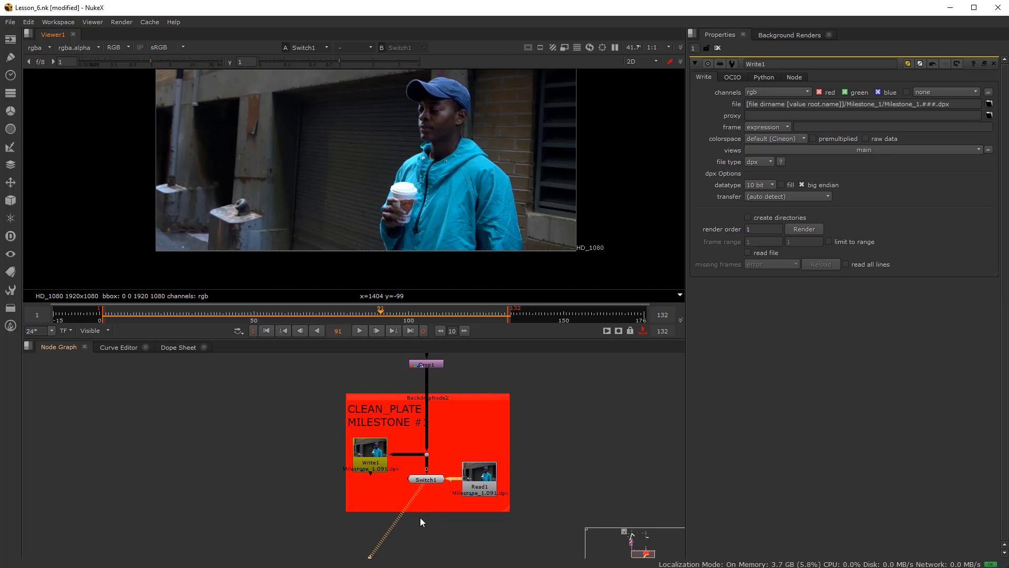
Inspect the jacket fabric beside the coffee cup in close detail at frame 99
scroll(443, 234, "up", 2)
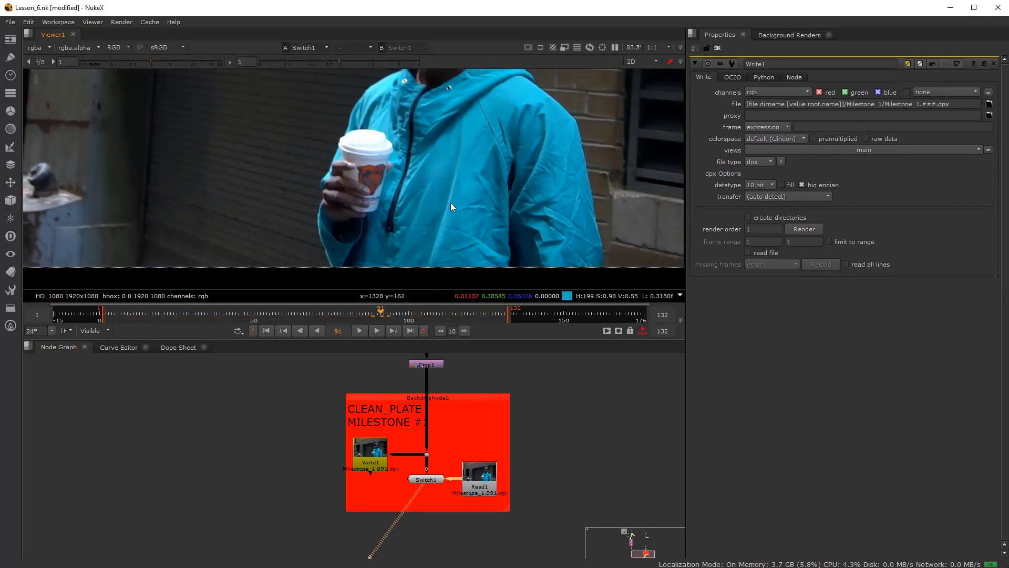
left_click(406, 314)
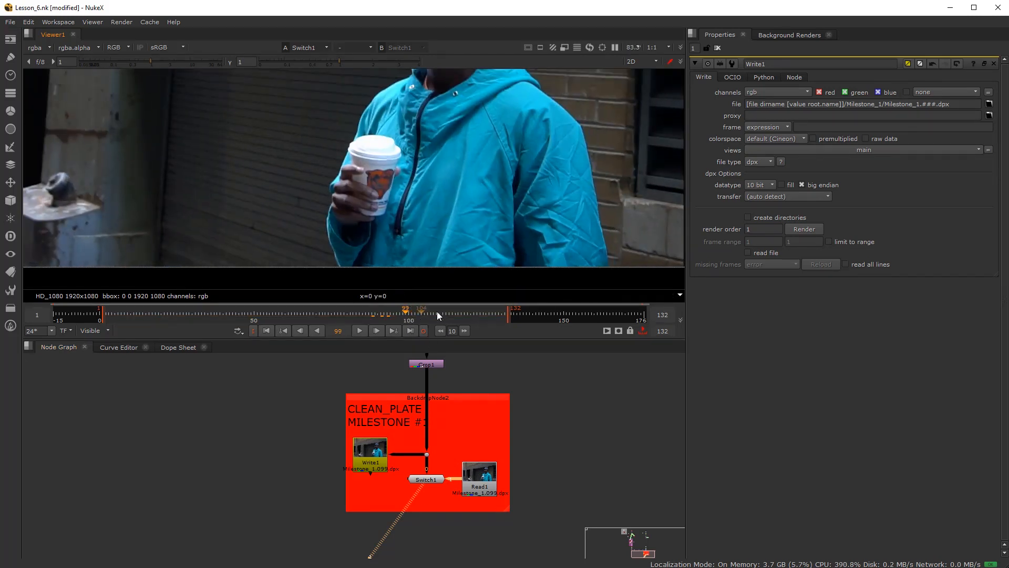
scroll(465, 171, "up", 1)
scroll(477, 172, "down", 1)
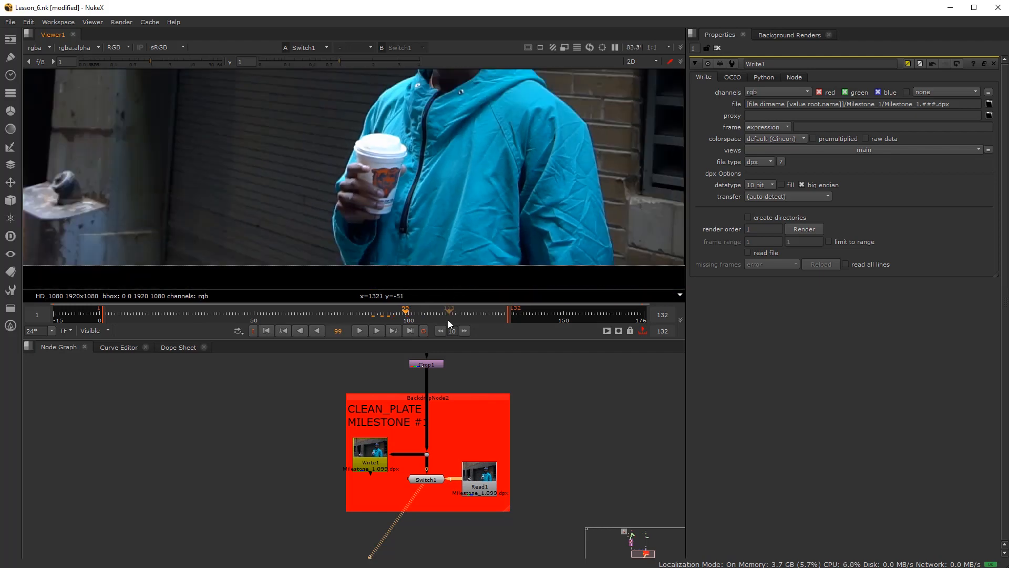
scroll(466, 192, "up", 2)
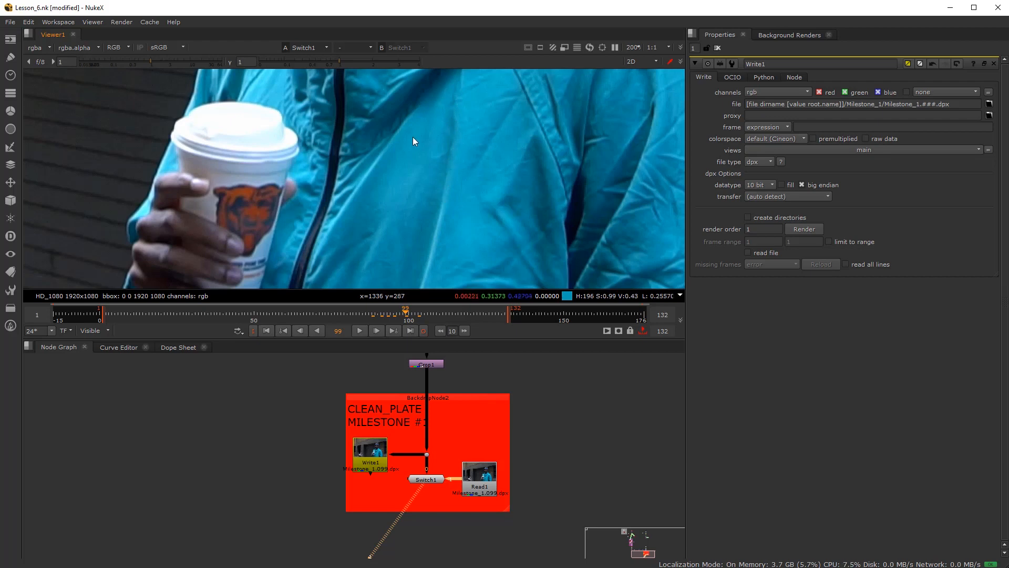
scroll(480, 167, "up", 3)
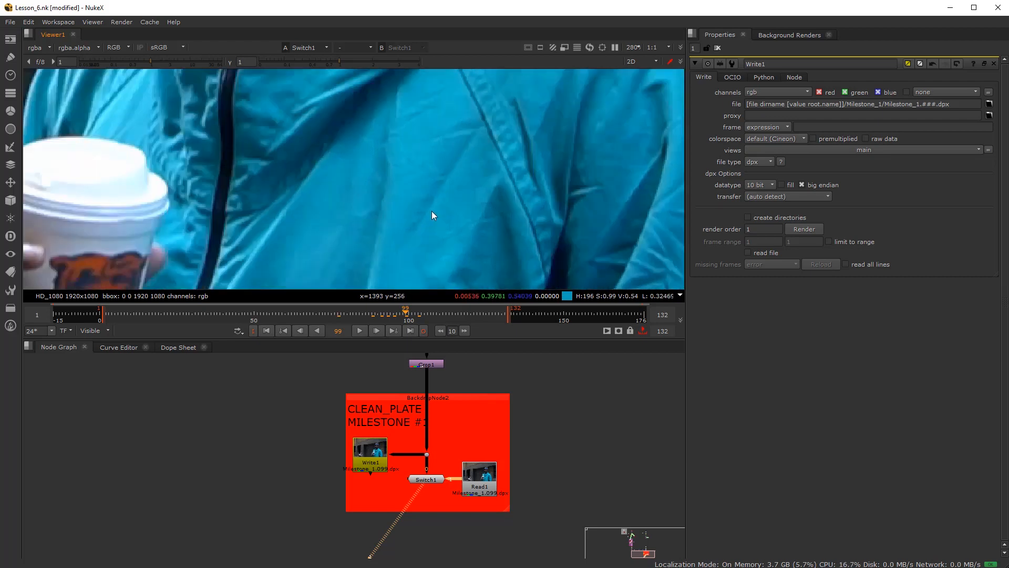
scroll(424, 158, "down", 4)
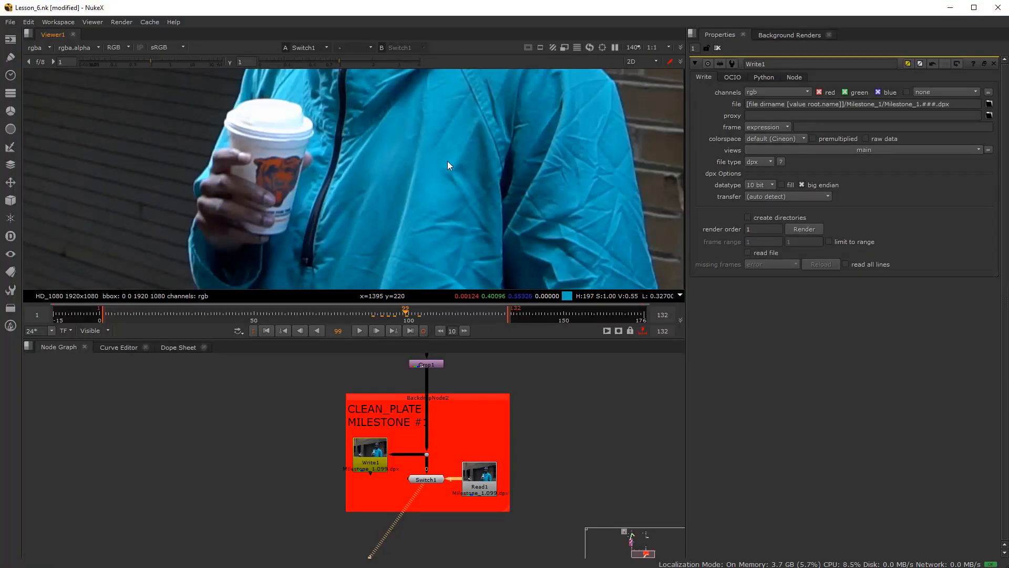
scroll(433, 226, "down", 2)
scroll(443, 186, "up", 3)
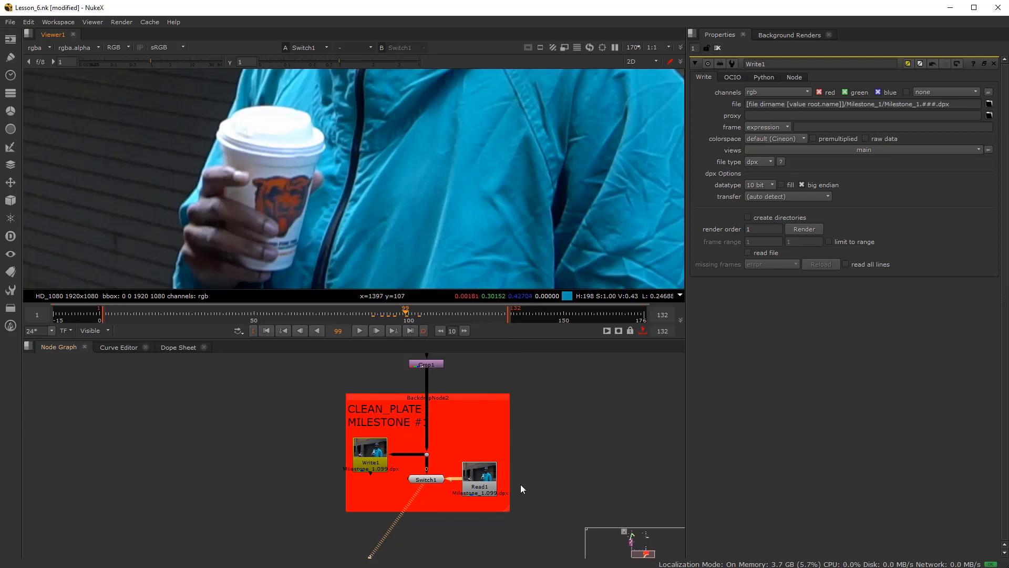
middle_click_drag(359, 522, 361, 505)
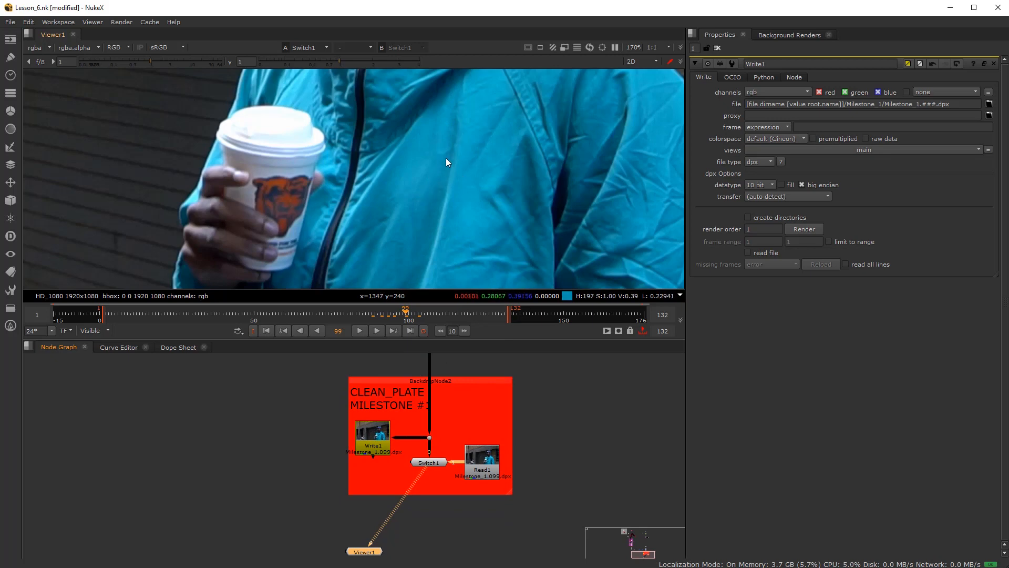
left_click(426, 525)
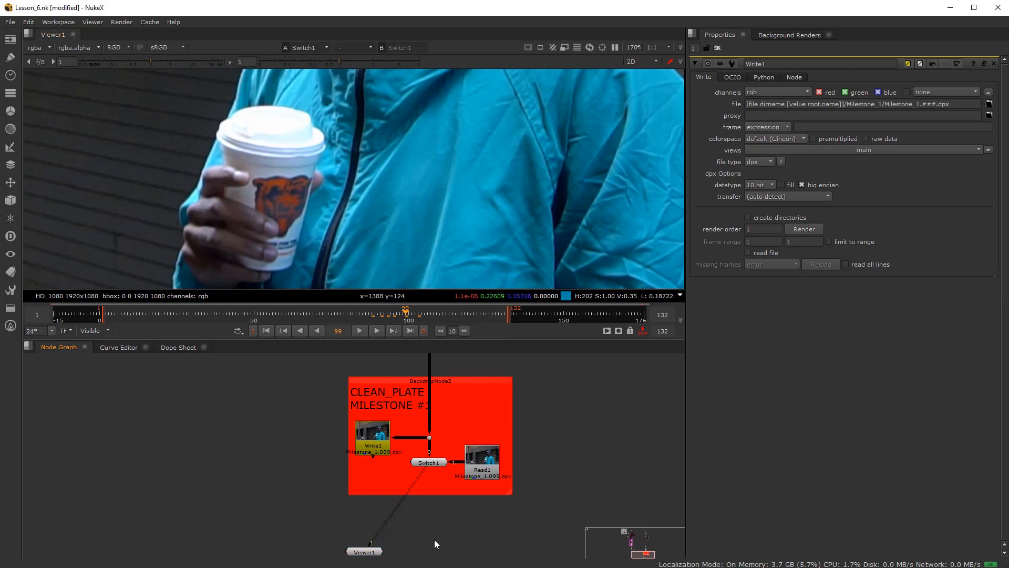
key("Tab")
key("Escape")
key("Escape")
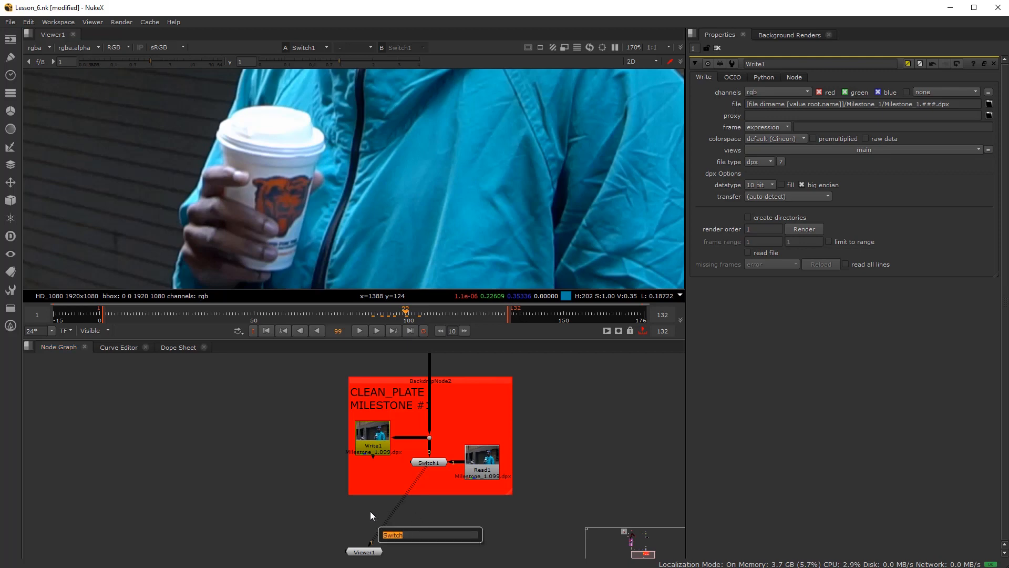
Review the jacket area by scrubbing back from about frame 99 to frame 79, and stop at frame 81
scroll(337, 510, "down", 3)
scroll(345, 502, "up", 1)
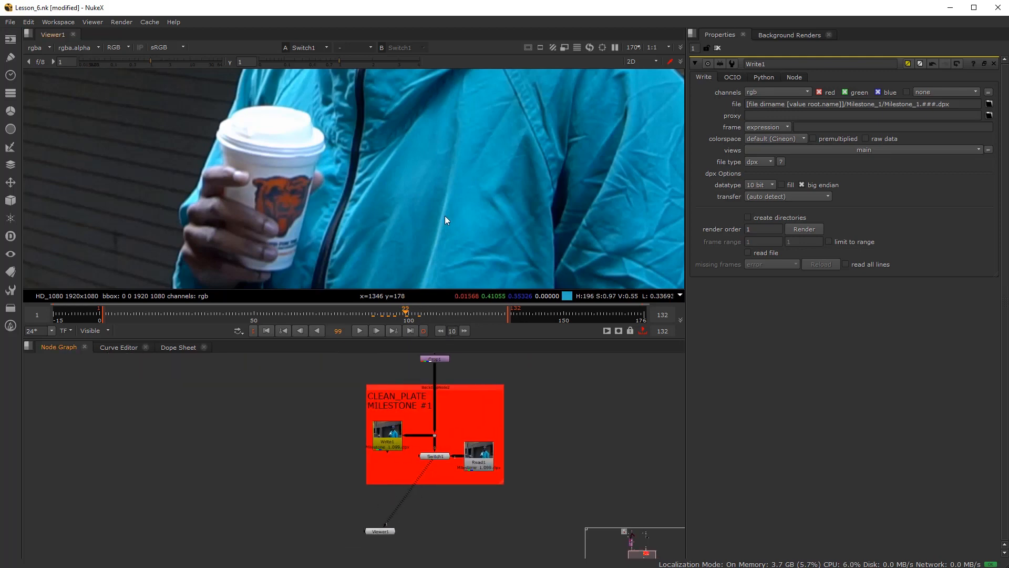
scroll(444, 215, "down", 4)
scroll(442, 215, "up", 2)
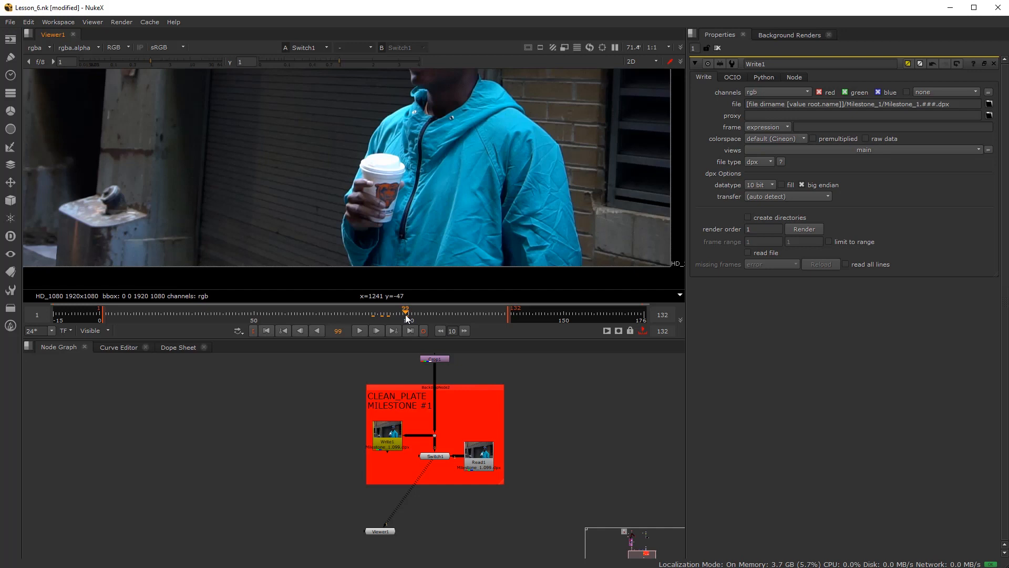
left_click(408, 315)
left_click_drag(409, 314, 343, 316)
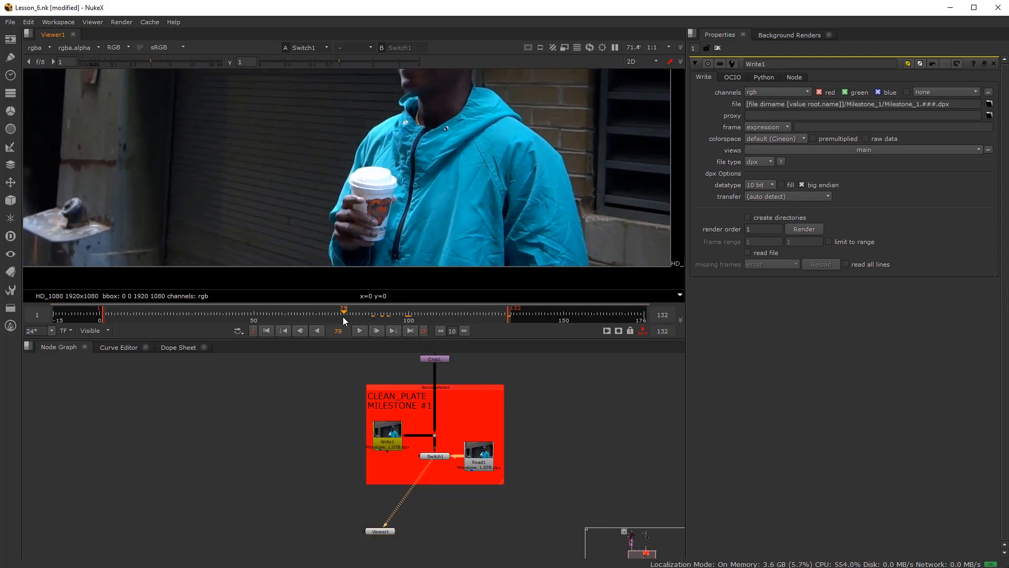
left_click(353, 317)
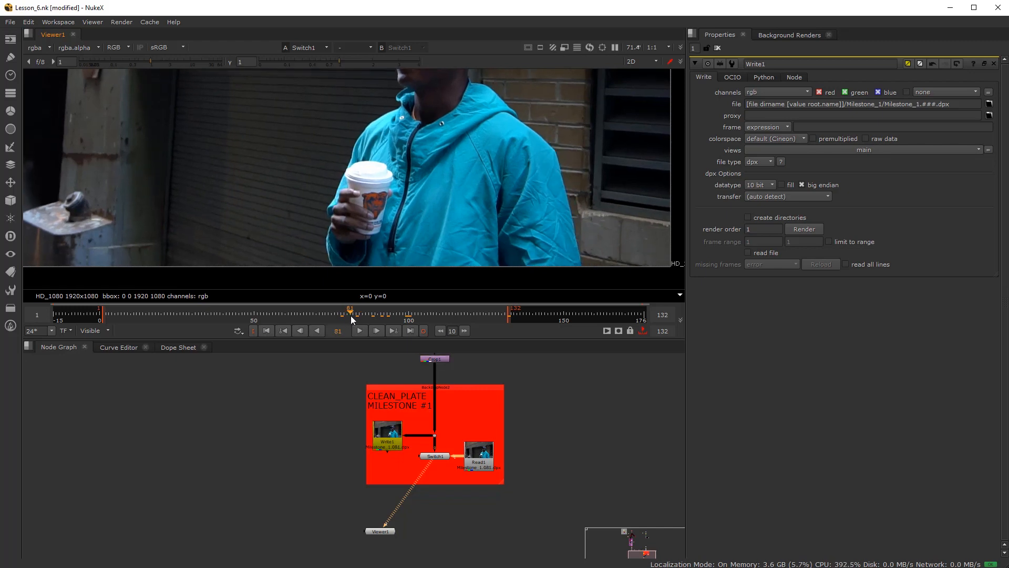
Add a FrameHold node below Switch1 and set its first frame to 82
scroll(387, 491, "up", 3)
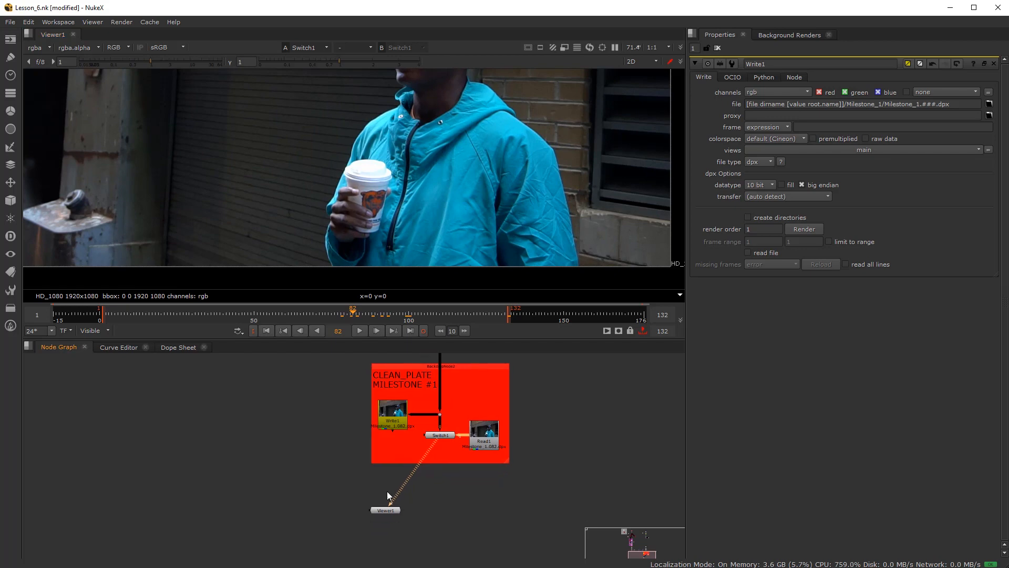
key("Tab")
type("ra")
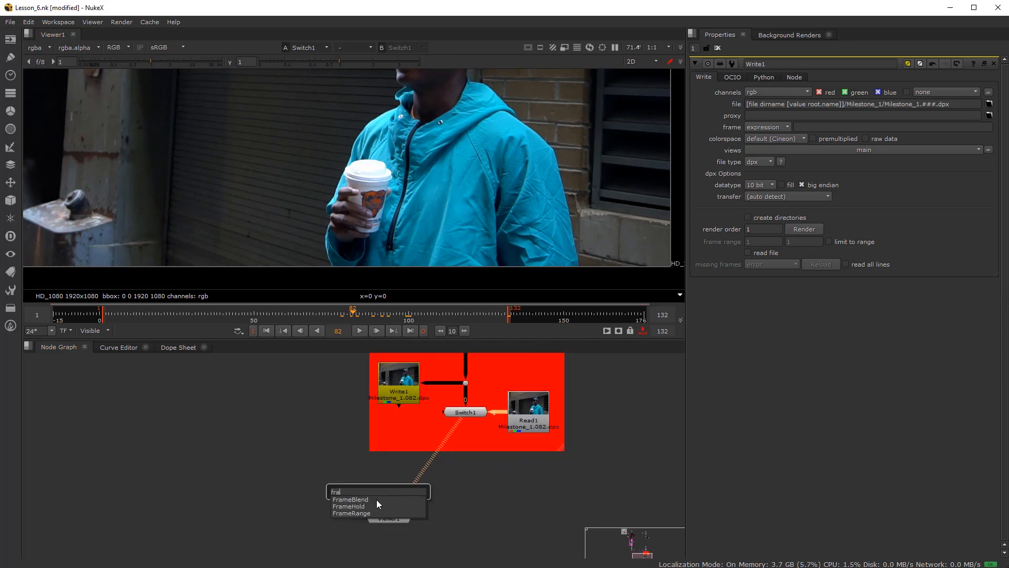
left_click(356, 506)
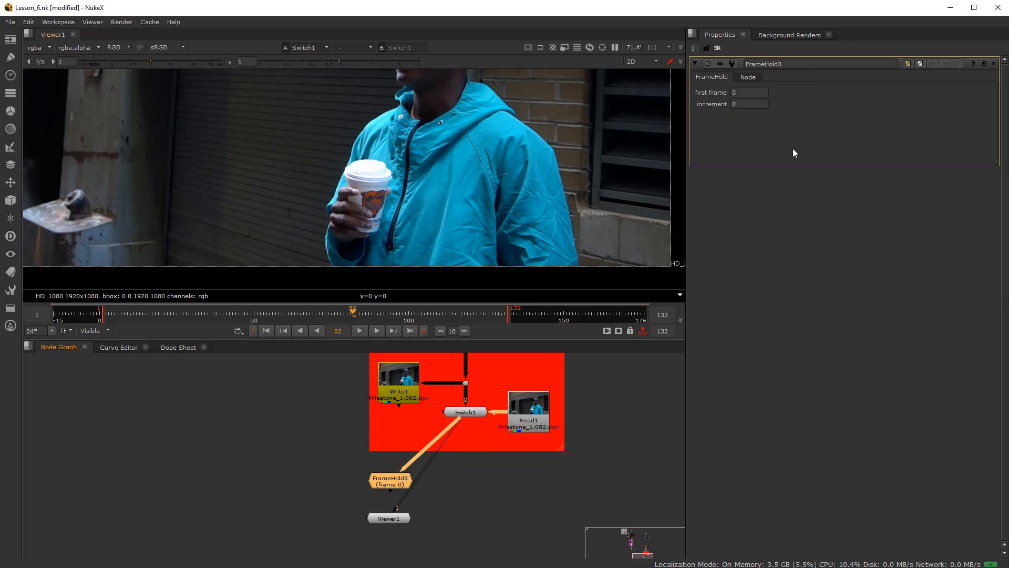
left_click(765, 93)
type("82")
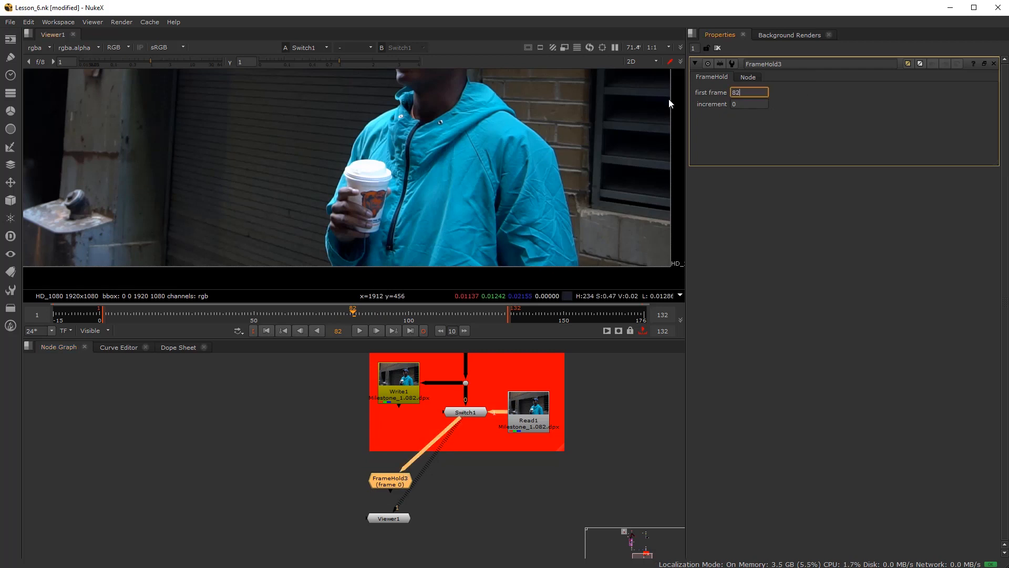
key("Return")
Move the Viewer1 node further below FrameHold3 to leave room for more nodes between them
scroll(382, 514, "up", 2)
left_click(379, 538)
left_click_drag(386, 523, 392, 551)
middle_click_drag(425, 506, 456, 472)
left_click(456, 472)
middle_click_drag(394, 466, 368, 472)
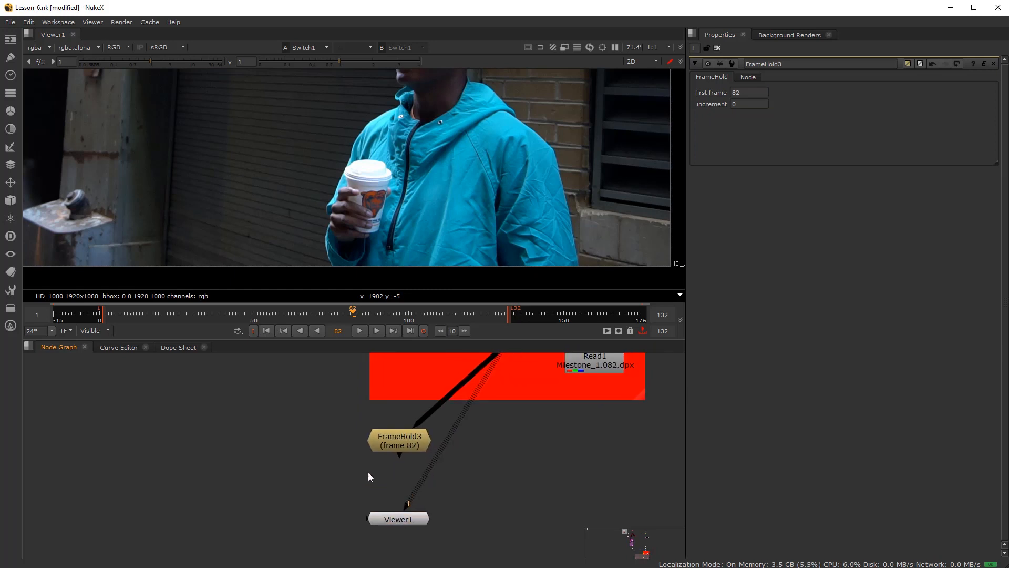
key("Tab")
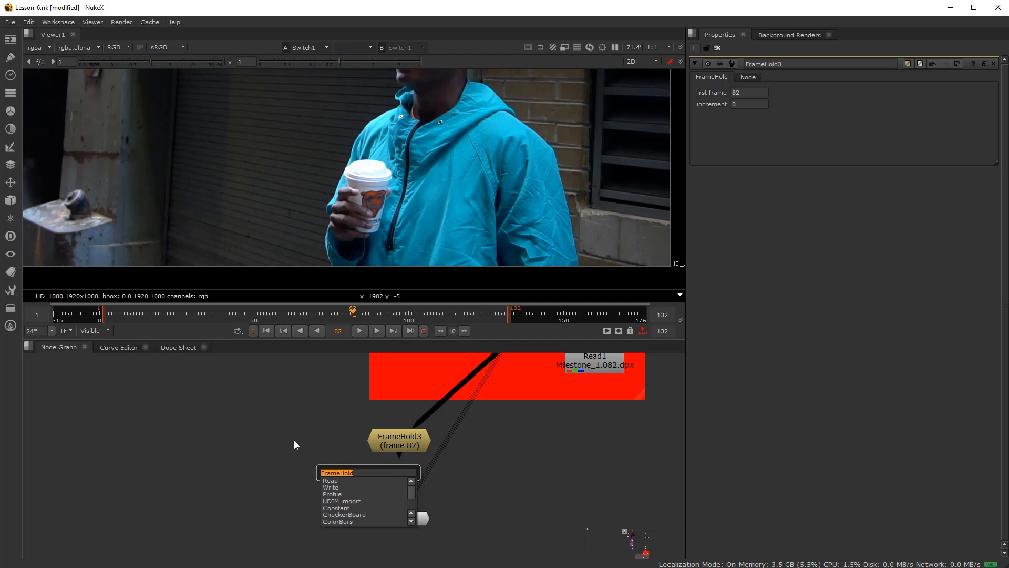
key("Escape")
key("Escape")
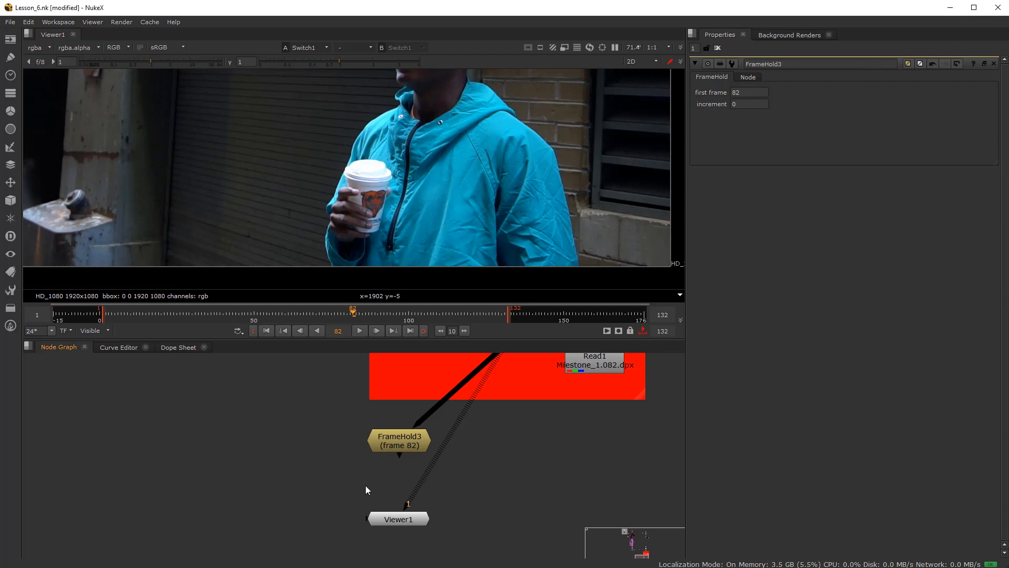
Add a RotoPaint node, connect its bg input to FrameHold3, align it underneath, and display its output in the viewer
key("Tab")
type("ro")
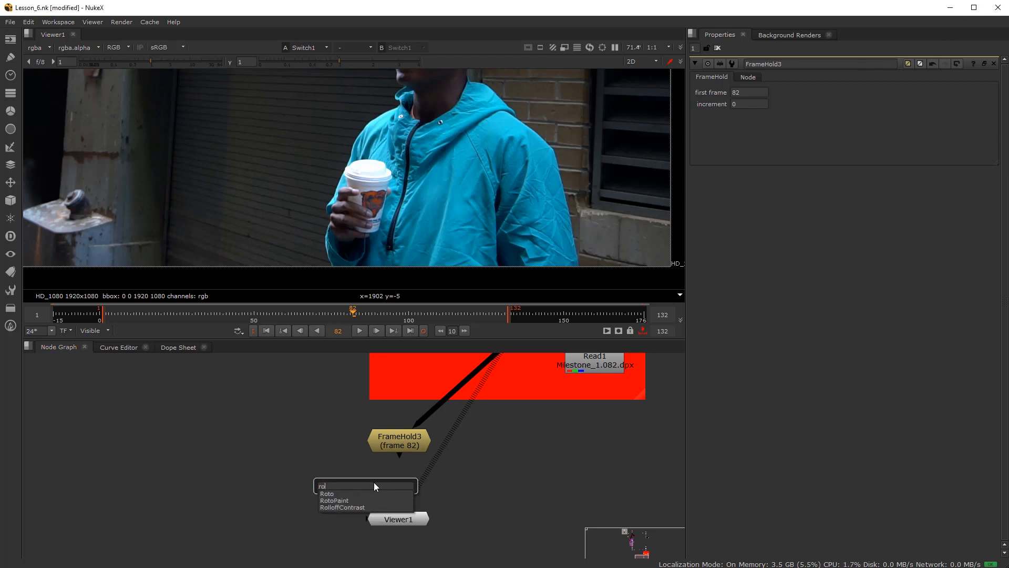
left_click(349, 499)
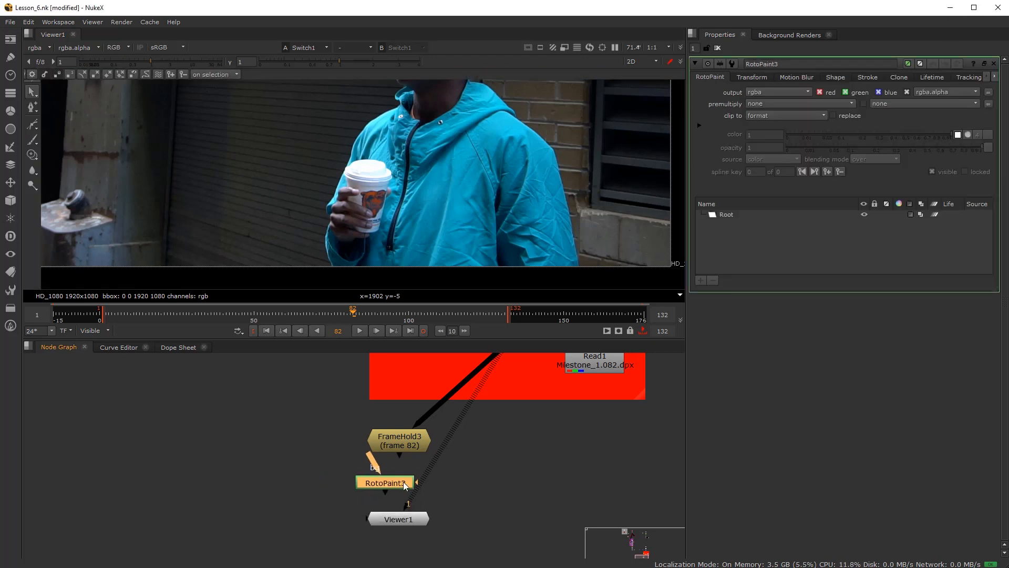
left_click_drag(392, 451, 393, 447)
left_click_drag(403, 483, 408, 485)
key("1")
left_click(393, 486)
scroll(439, 210, "up", 4)
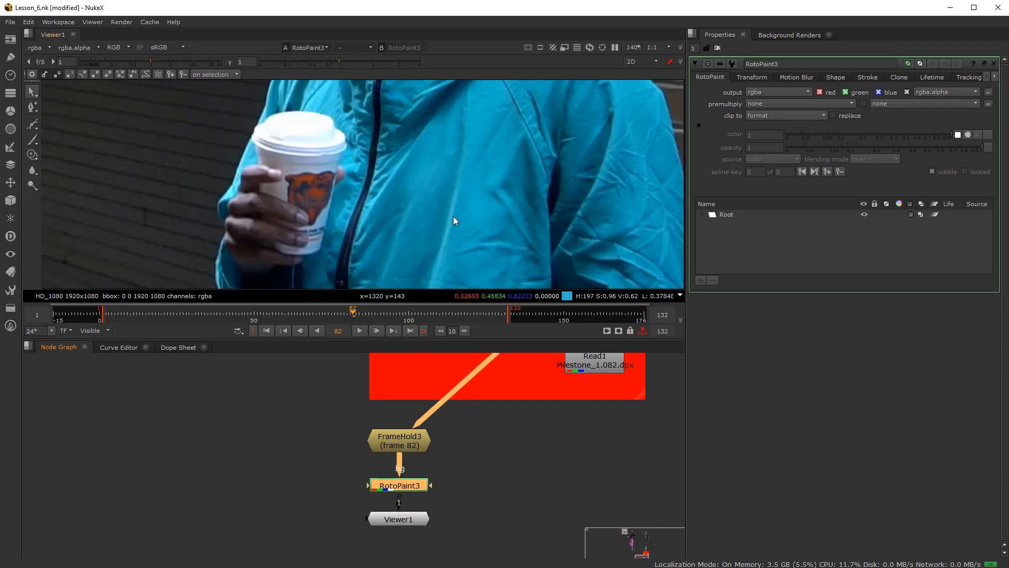
Shift Viewer1 and RotoPaint3 down and insert a Denoise node between FrameHold3 and RotoPaint3
left_click(412, 519)
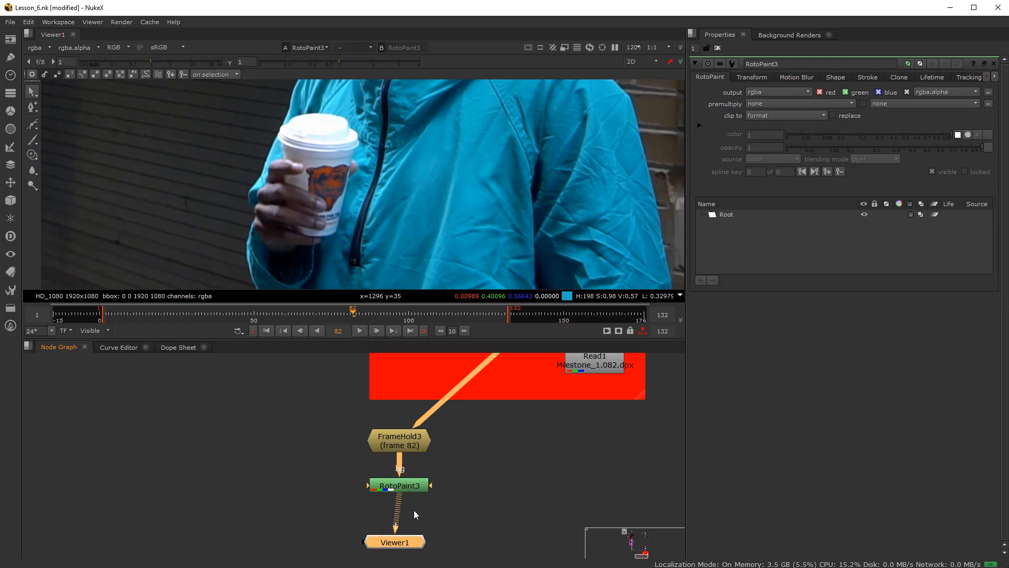
left_click_drag(402, 484, 403, 507)
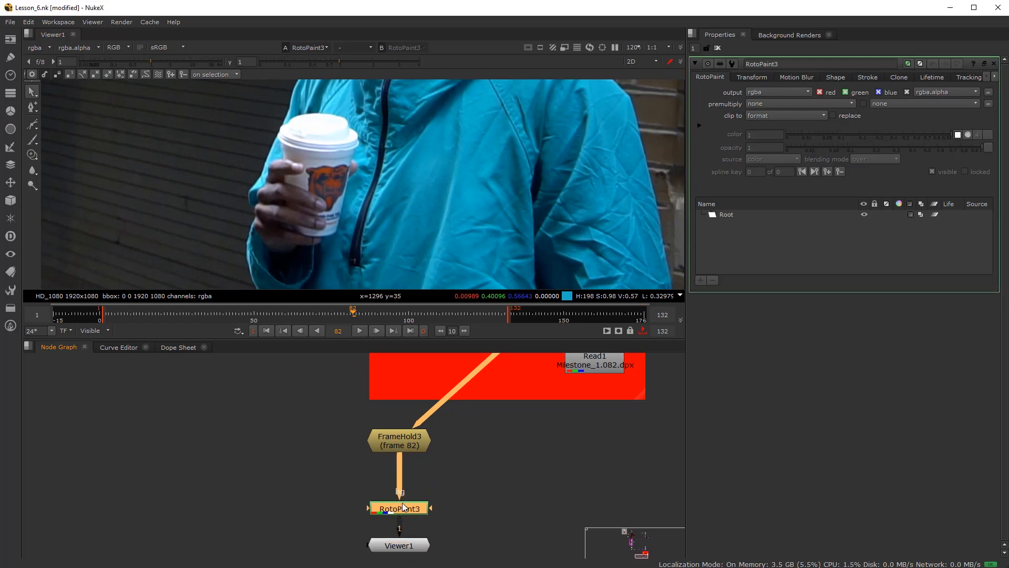
left_click(374, 478)
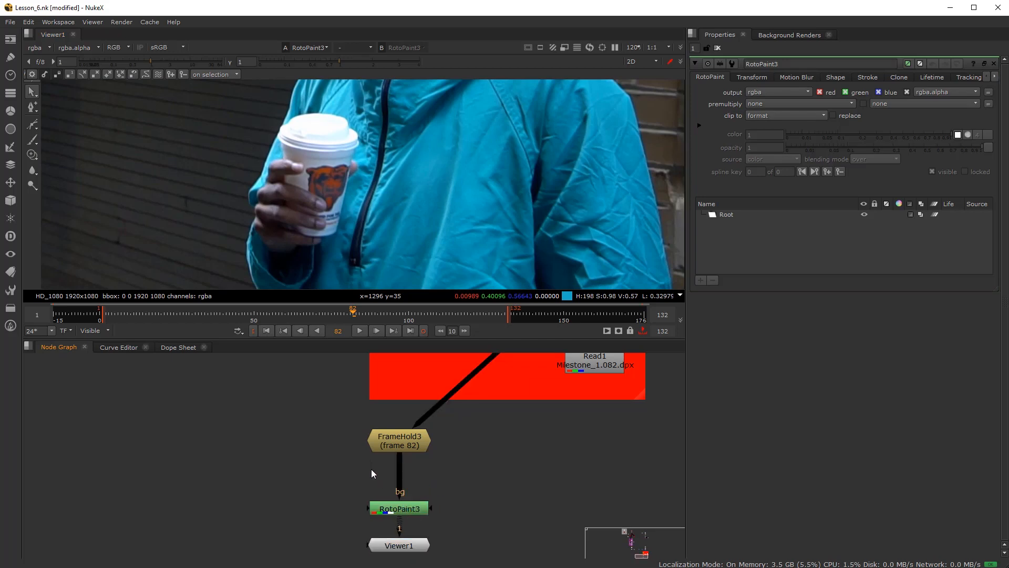
key("Tab")
type("de")
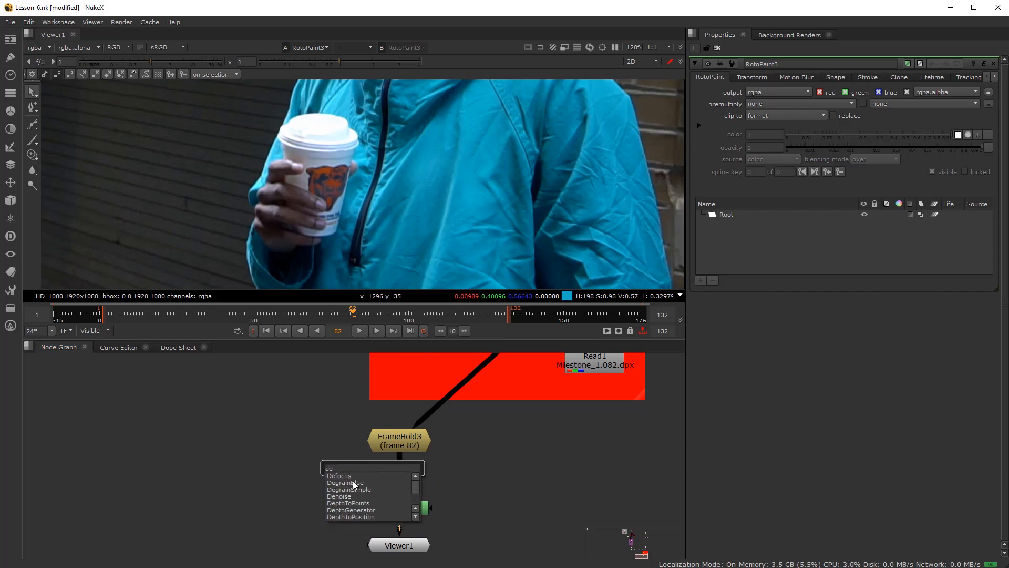
left_click(354, 495)
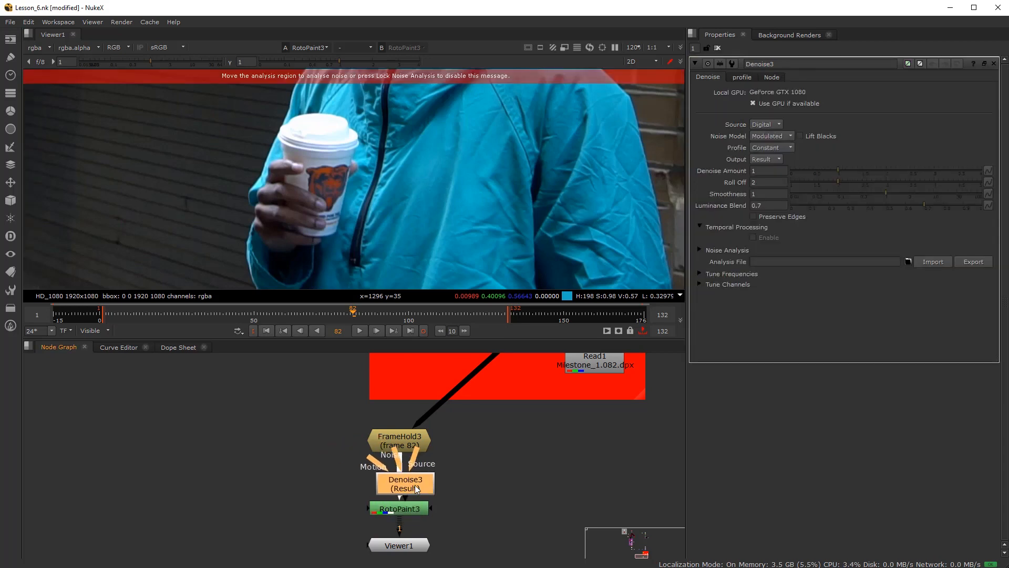
left_click_drag(413, 446, 416, 429)
Add a dot on the connection above FrameHold3 and connect the Denoise node's Noise input to it
scroll(387, 459, "down", 2)
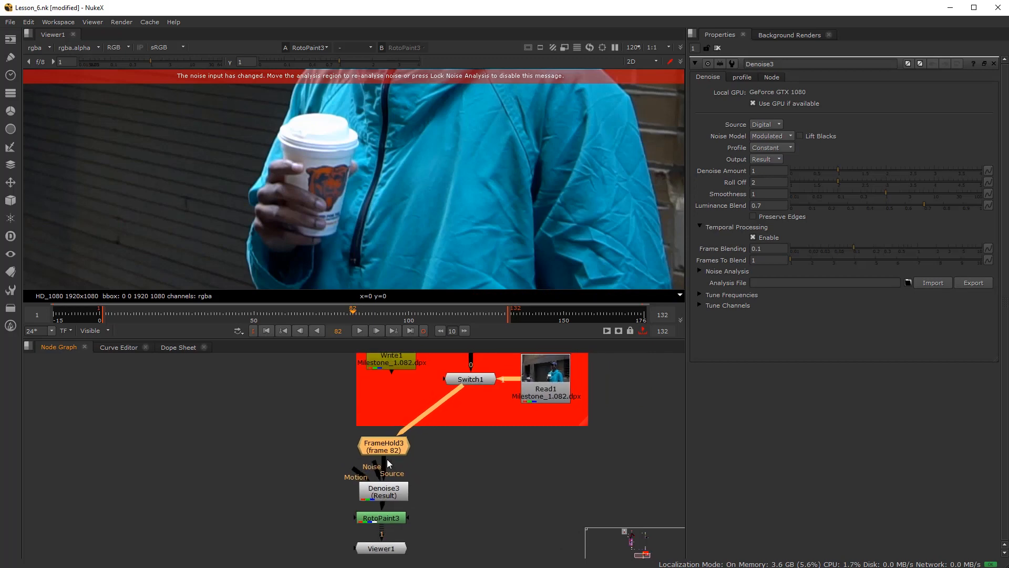
left_click(430, 412, "ctrl")
left_click_drag(375, 460, 430, 410)
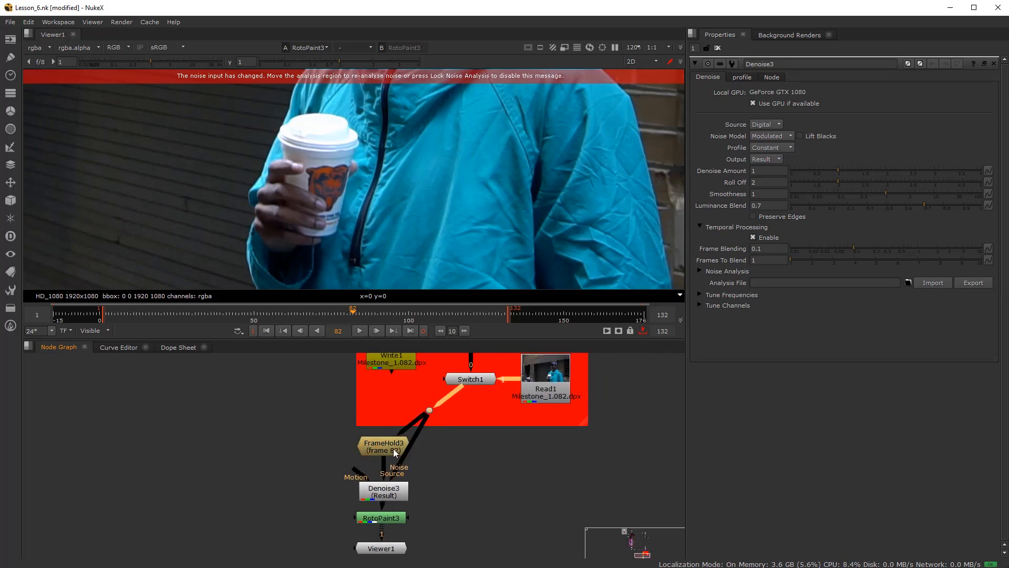
scroll(389, 487, "up", 2)
Display the Denoise3 output and place an enlarged noise analysis region on the dark garage shutter beside the man
left_click(389, 488)
key("f")
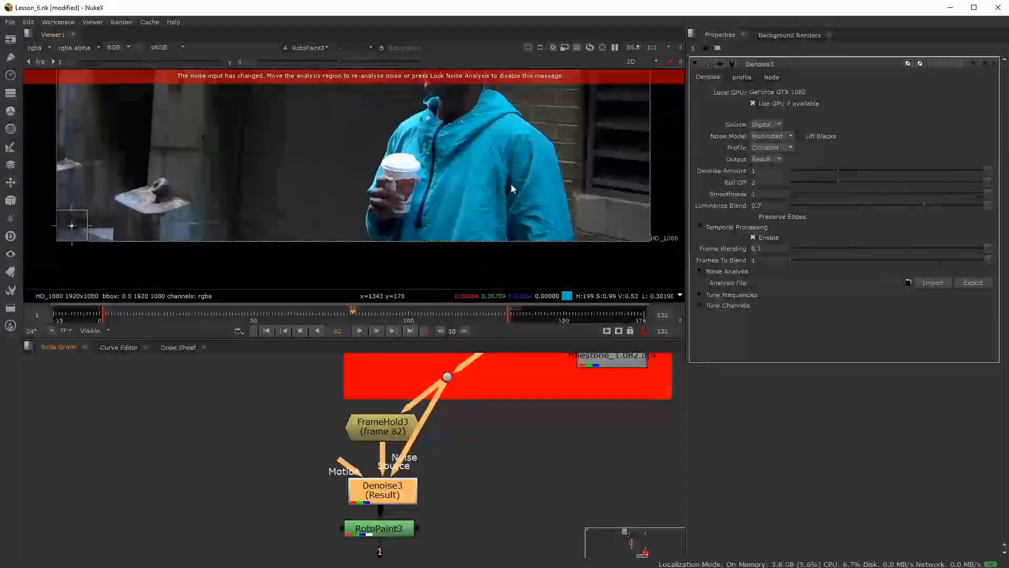
scroll(472, 187, "down", 2)
middle_click_drag(383, 172, 418, 260)
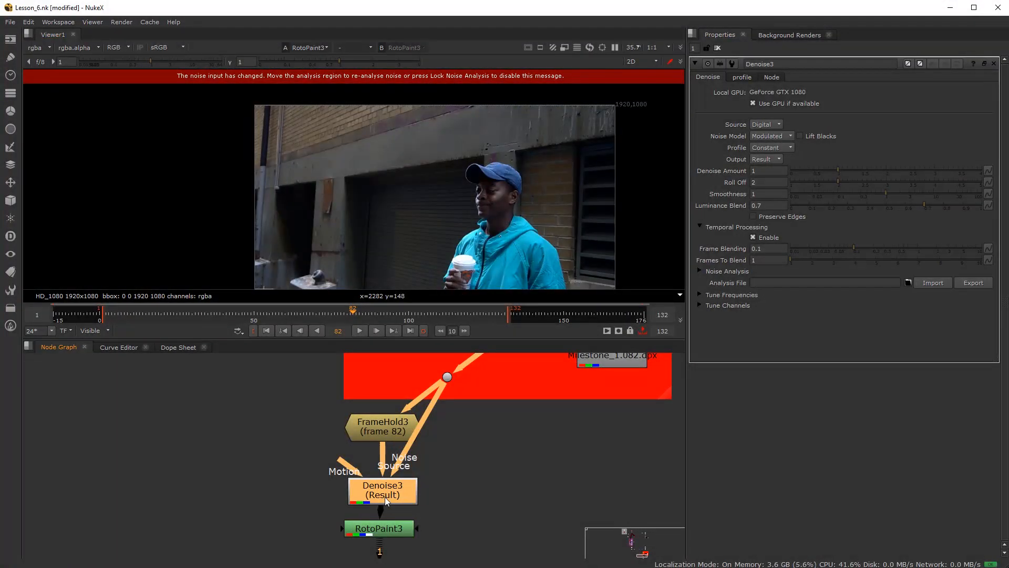
key("1")
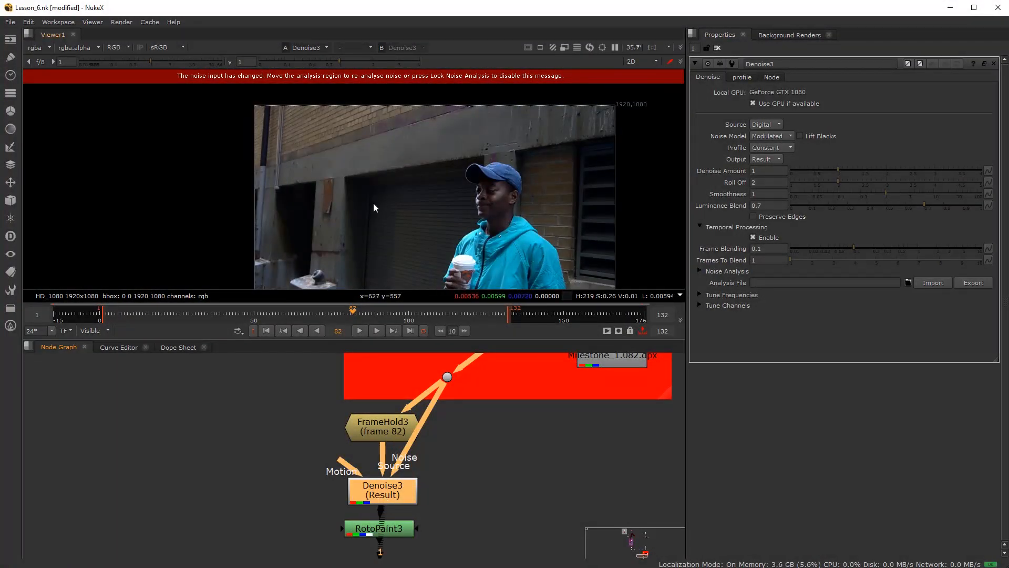
scroll(440, 237, "down", 3)
middle_click_drag(440, 237, 426, 220)
scroll(376, 237, "up", 3)
left_click_drag(312, 257, 380, 199)
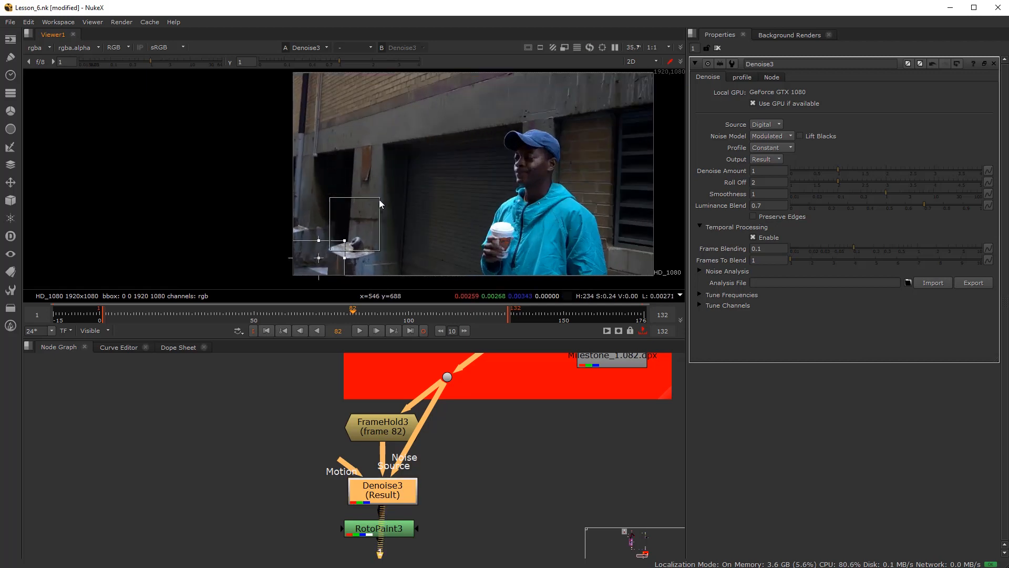
left_click_drag(326, 258, 353, 238)
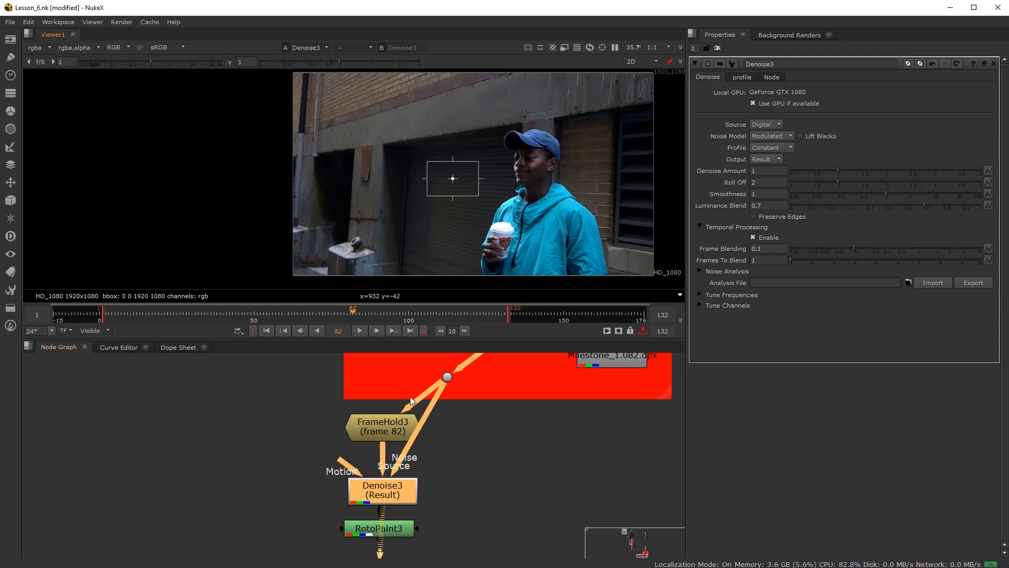
Compare the jacket fabric up close with Denoise3 repeatedly disabled and re-enabled, leaving the node enabled
scroll(449, 197, "up", 3)
left_click(393, 460)
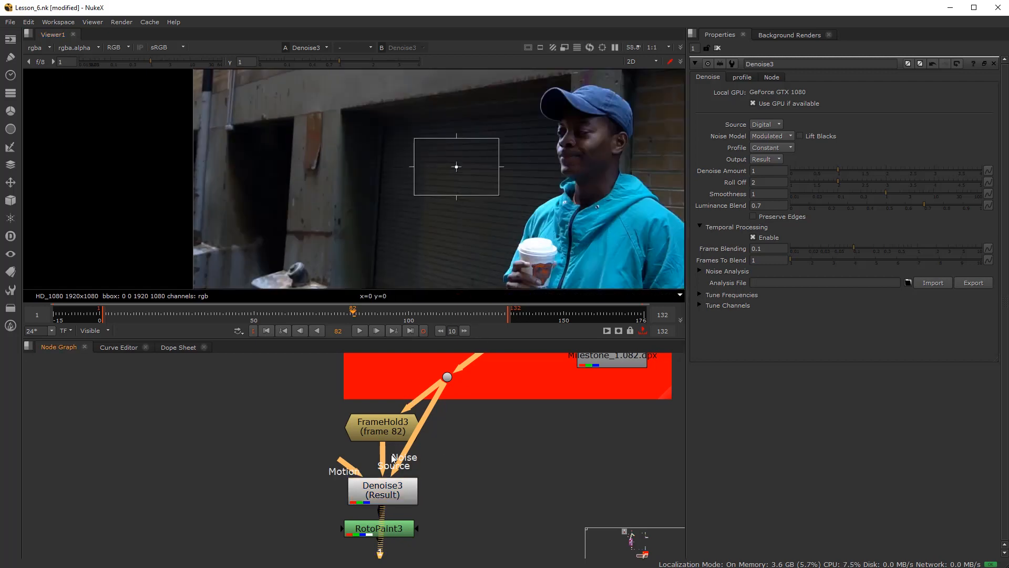
scroll(579, 242, "up", 5)
scroll(390, 213, "up", 5)
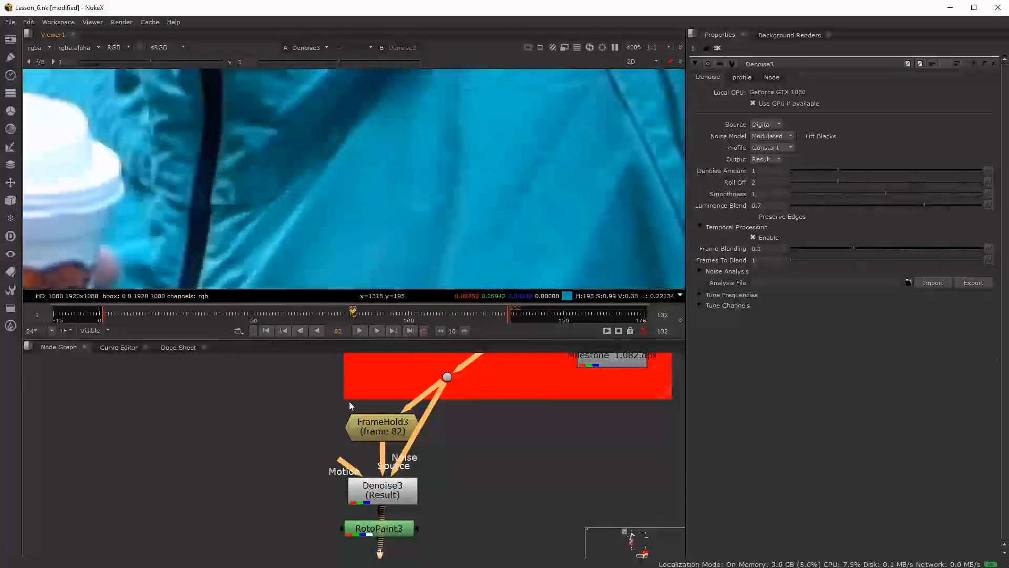
left_click(376, 495)
key("d")
key("d")
key("d")
key("d")
key("d")
scroll(463, 194, "down", 3)
key("d")
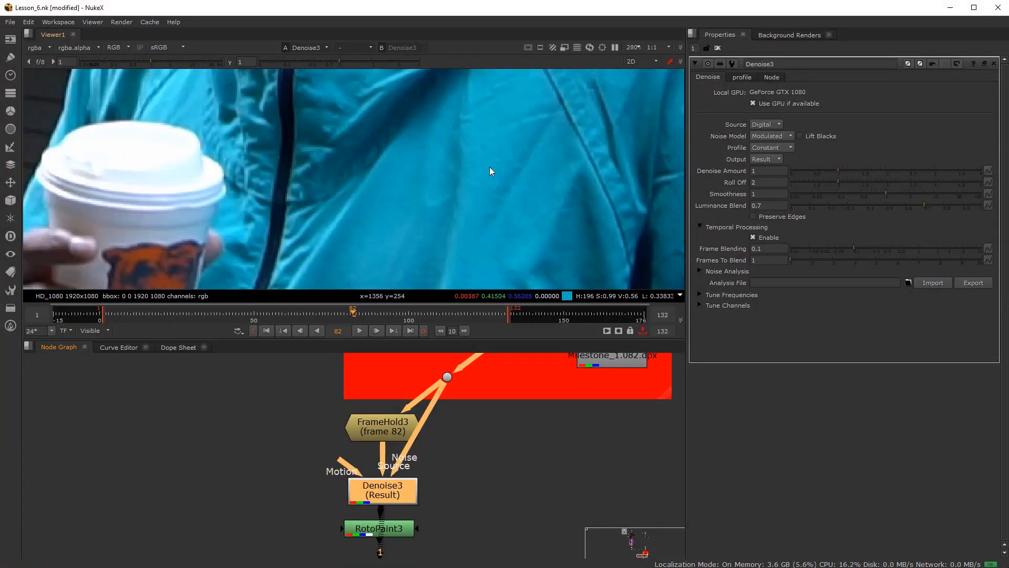
key("d")
key("d")
key("d")
key("d")
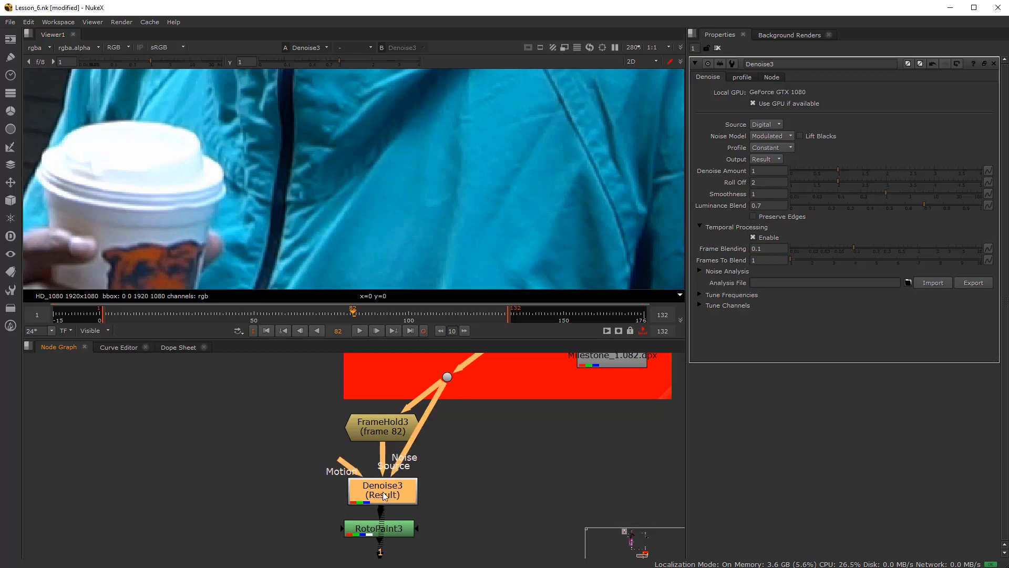
Adjust the noise analysis region, moving it higher and further left on the dark garage shutter
scroll(598, 276, "down", 6)
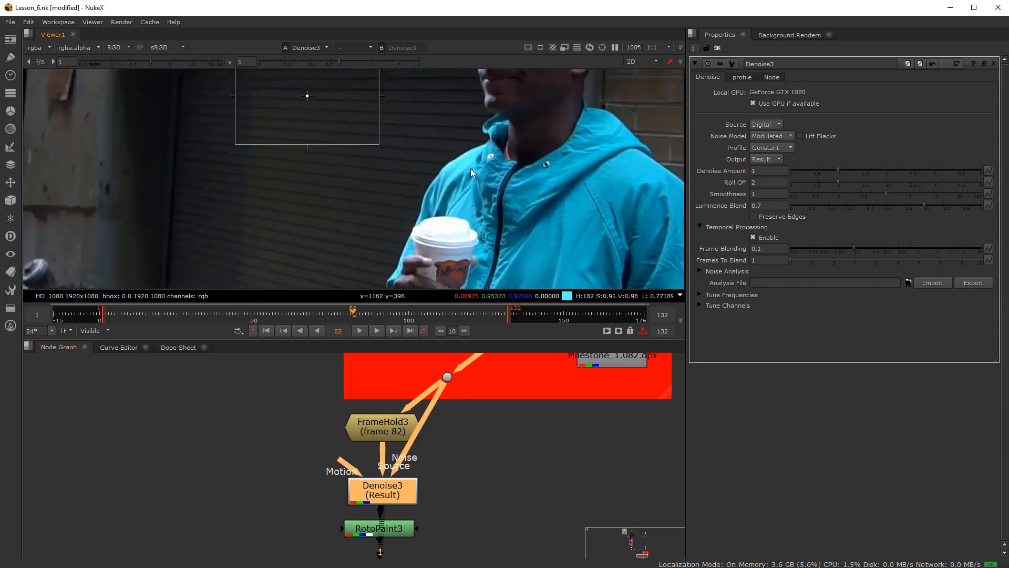
left_click_drag(286, 168, 280, 165)
left_click_drag(335, 201, 295, 136)
scroll(458, 254, "up", 3)
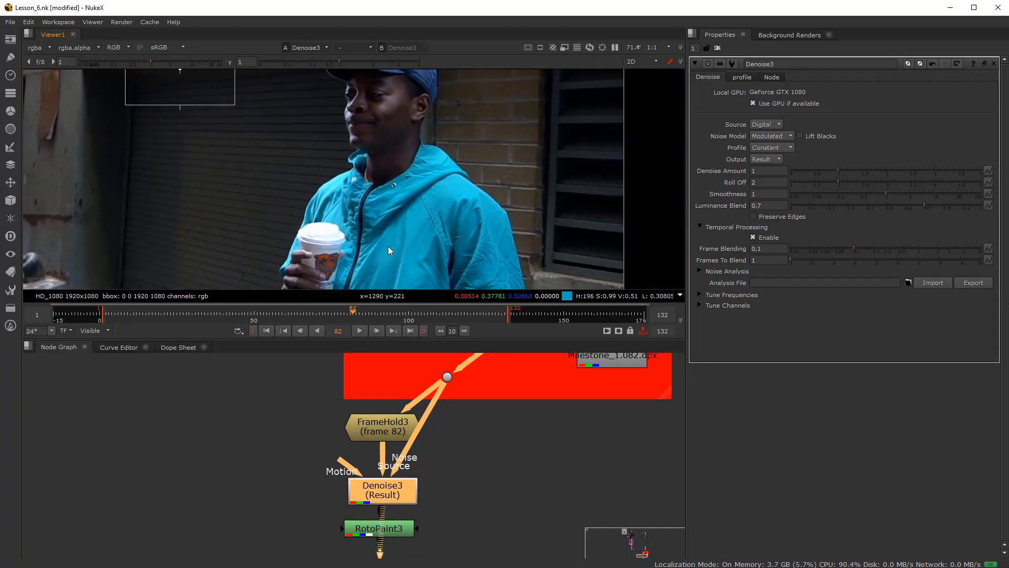
Connect the dot above FrameHold3 to the viewer's second input for comparison with Denoise3
scroll(405, 413, "up", 1)
left_click(456, 358)
key("2")
left_click(385, 478)
left_click(447, 447)
Compare the original and denoised images up close on the jacket and the wall and window frame beside it
scroll(473, 264, "up", 8)
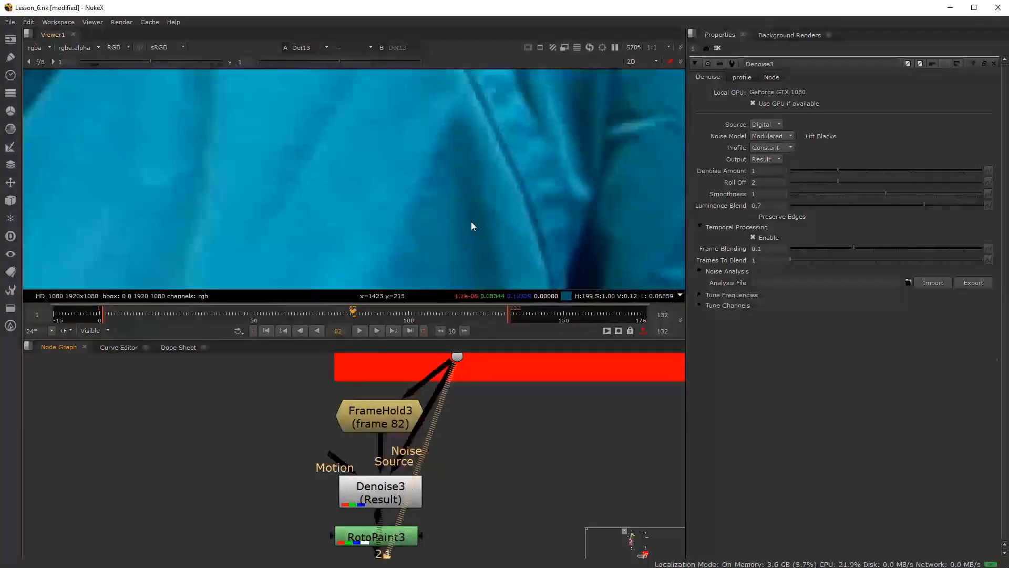
scroll(401, 226, "down", 5)
middle_click_drag(605, 158, 378, 209)
scroll(585, 181, "up", 6)
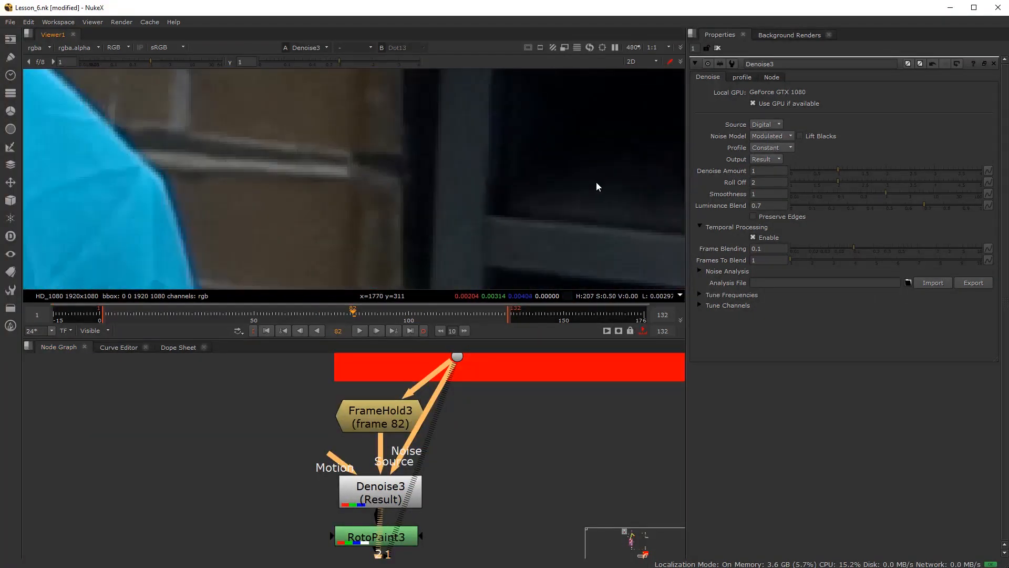
key("1")
key("2")
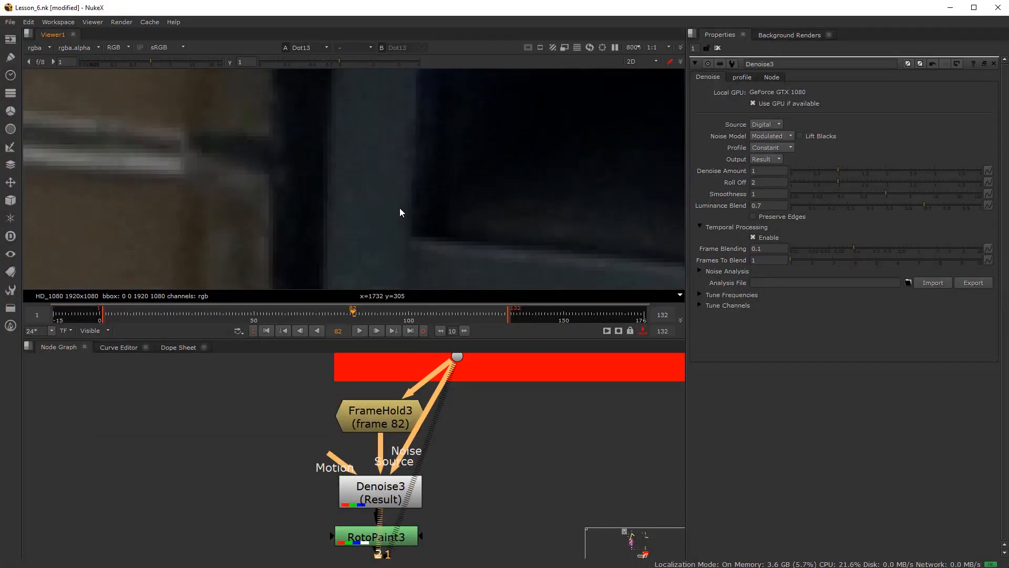
key("1")
key("2")
scroll(358, 205, "up", 5)
key("1")
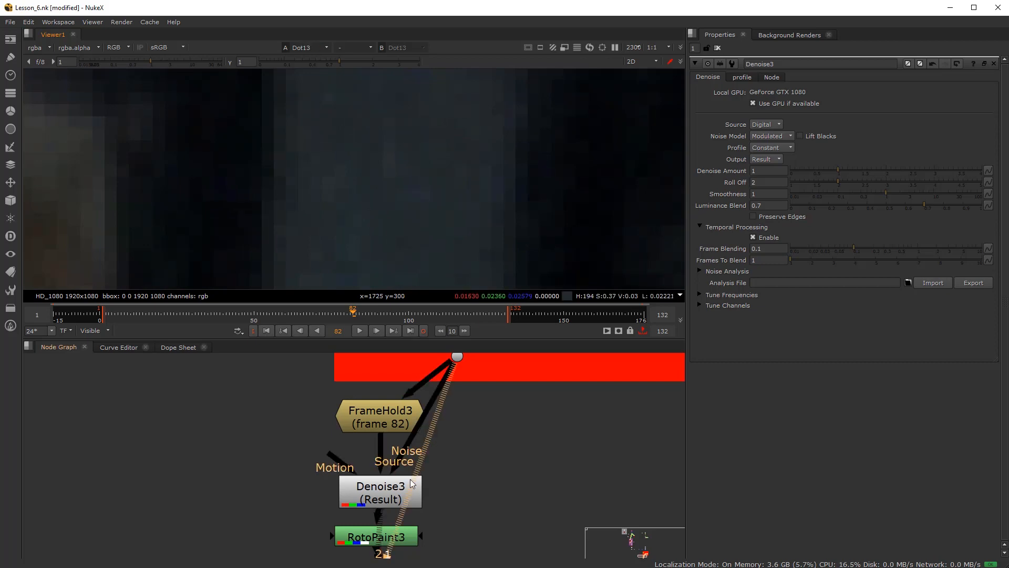
left_click(376, 493)
scroll(512, 210, "down", 8)
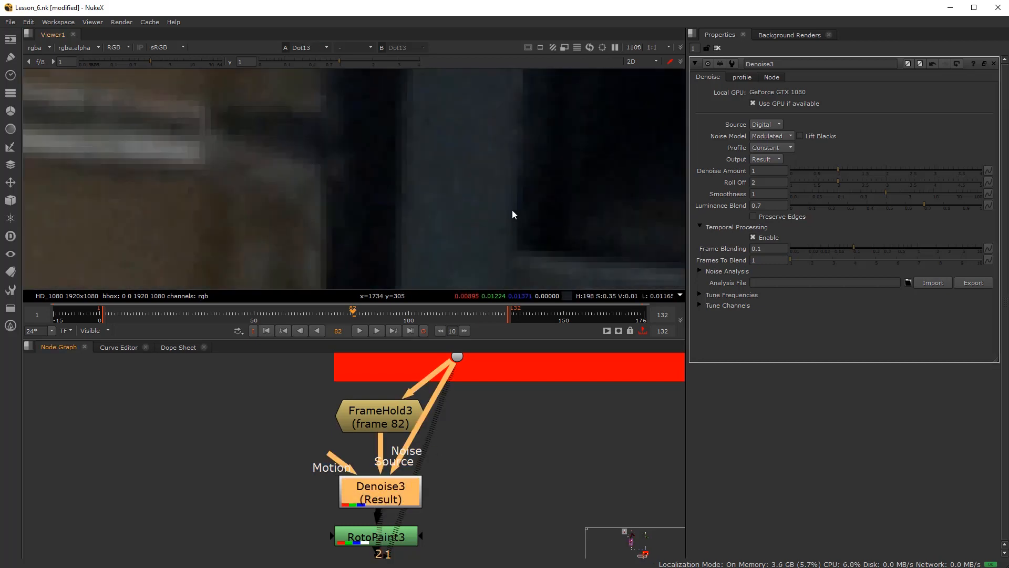
scroll(487, 213, "down", 5)
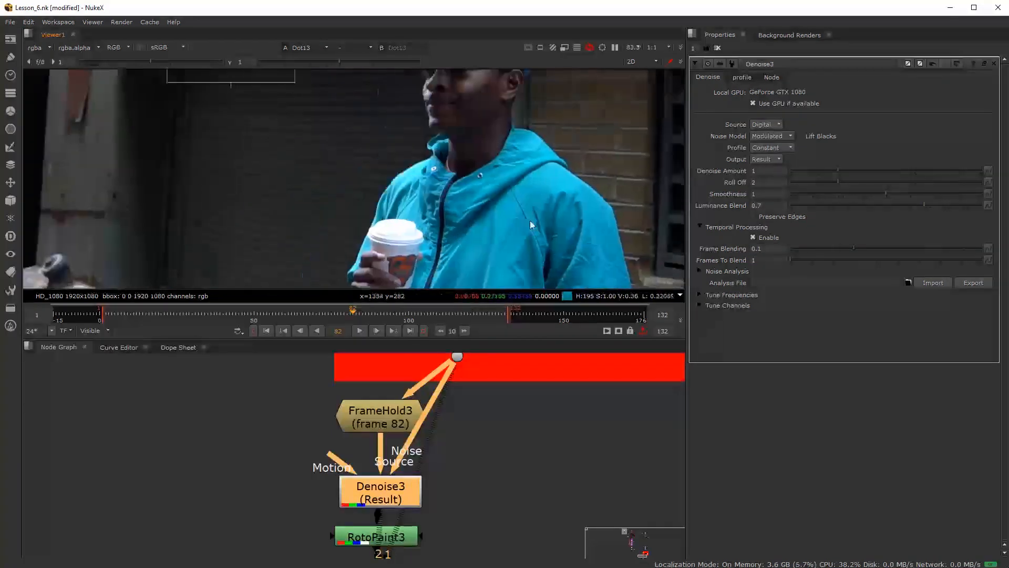
scroll(568, 246, "down", 2)
scroll(538, 245, "up", 7)
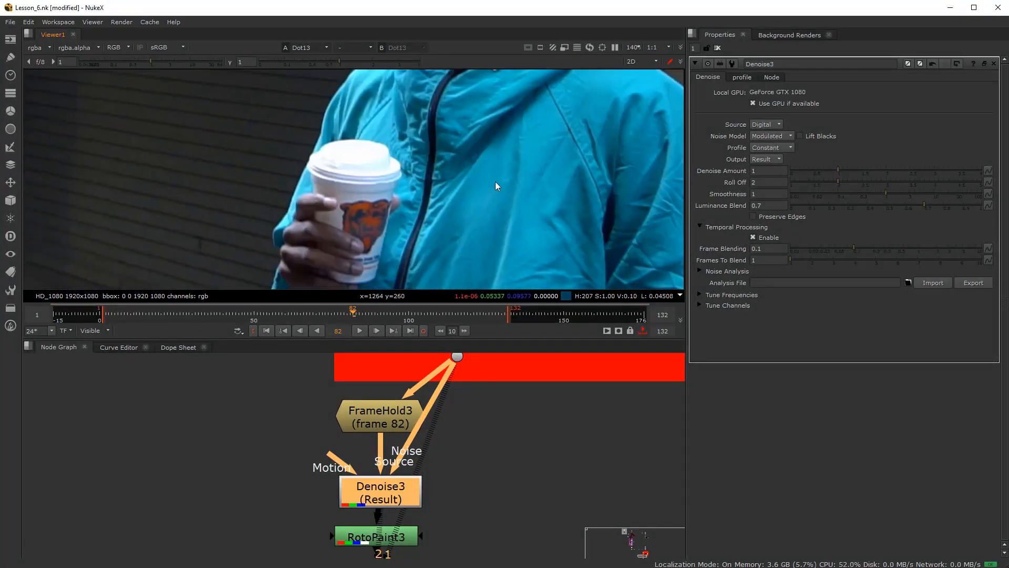
Set Denoise3's denoise amount to 1.14, and display RotoPaint3 in the viewer with its properties open
left_click_drag(844, 172, 864, 172)
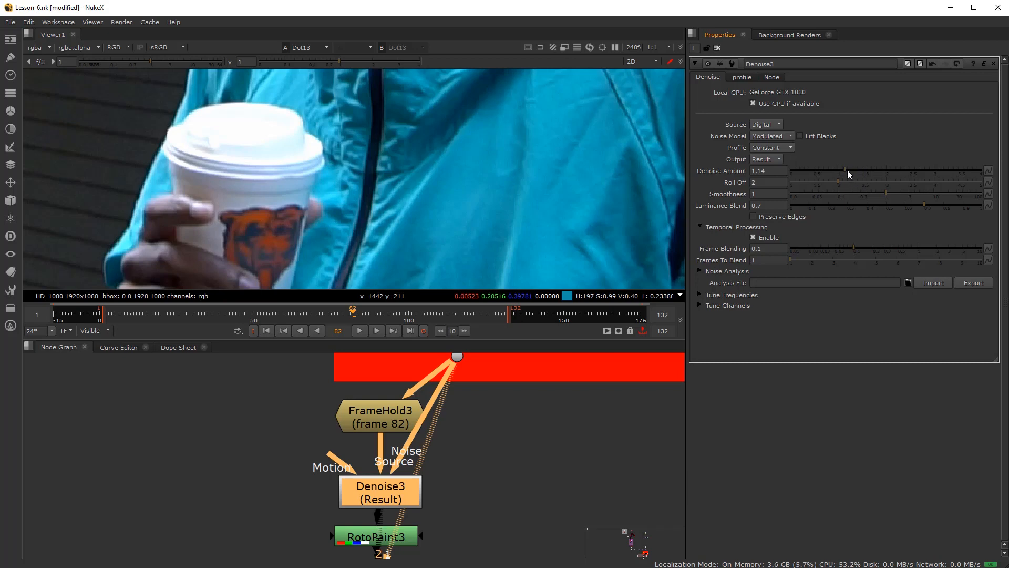
scroll(384, 498, "down", 2)
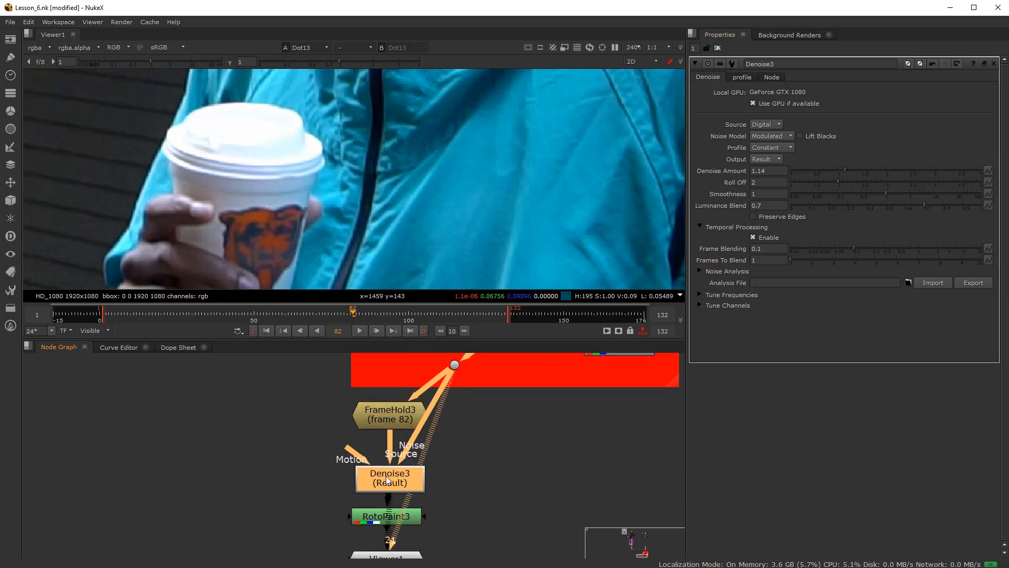
left_click(382, 519)
key("1")
double_click(382, 520)
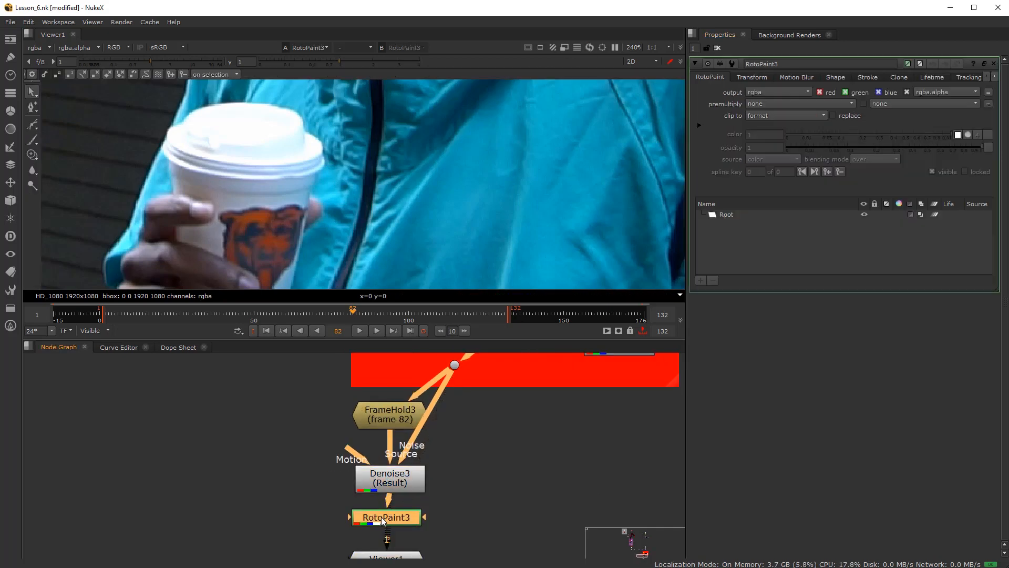
Activate RotoPaint3's Blur tool and set its brush opacity to 0.3
scroll(355, 165, "down", 3)
middle_click_drag(355, 166, 319, 133)
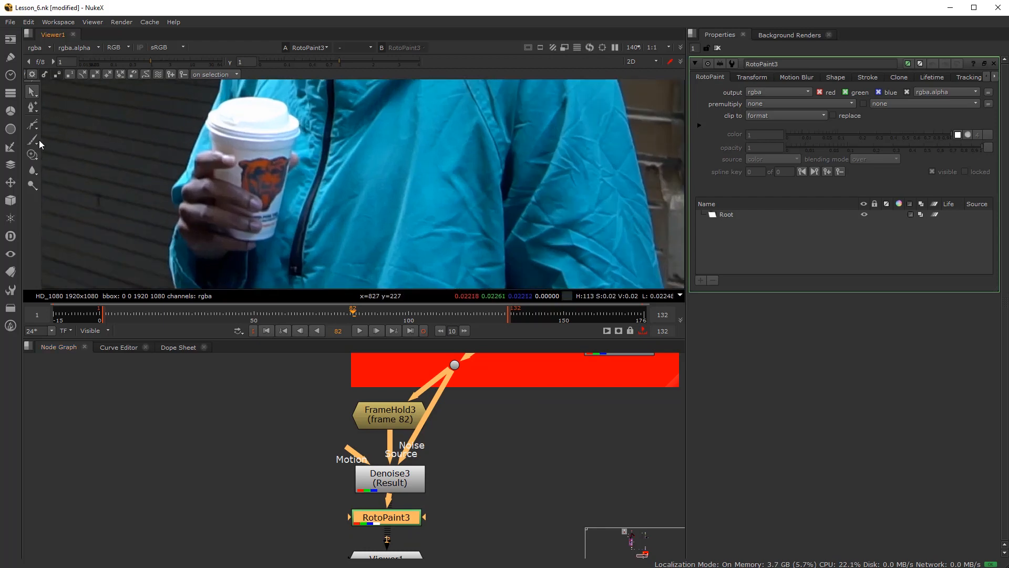
right_click(32, 170)
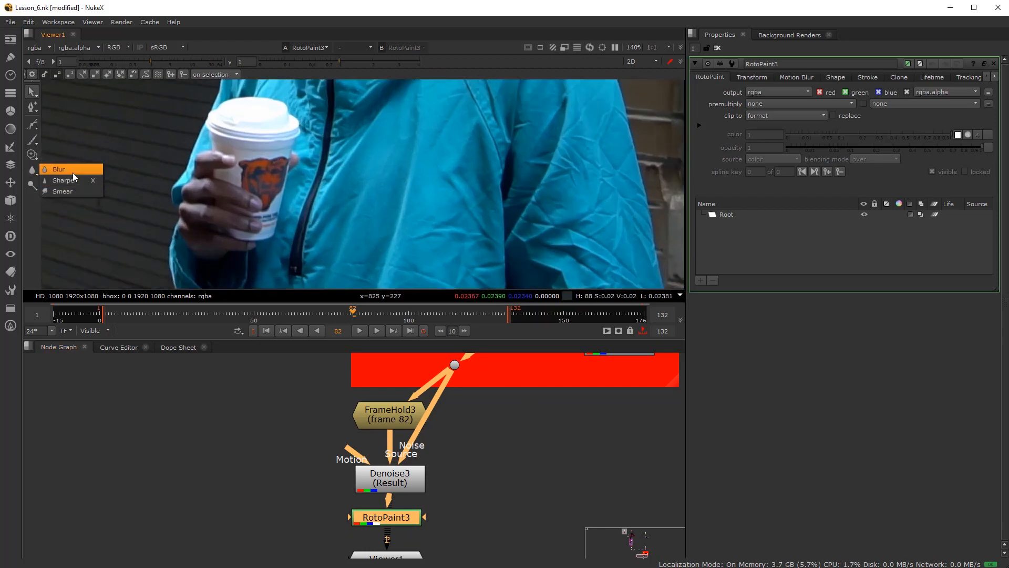
left_click(73, 171)
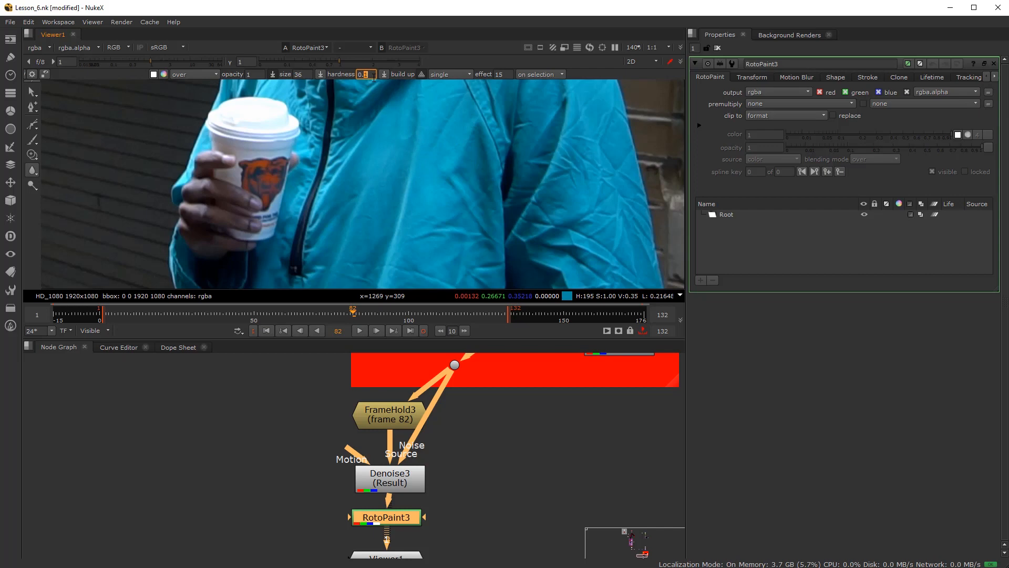
double_click(255, 75)
type(".")
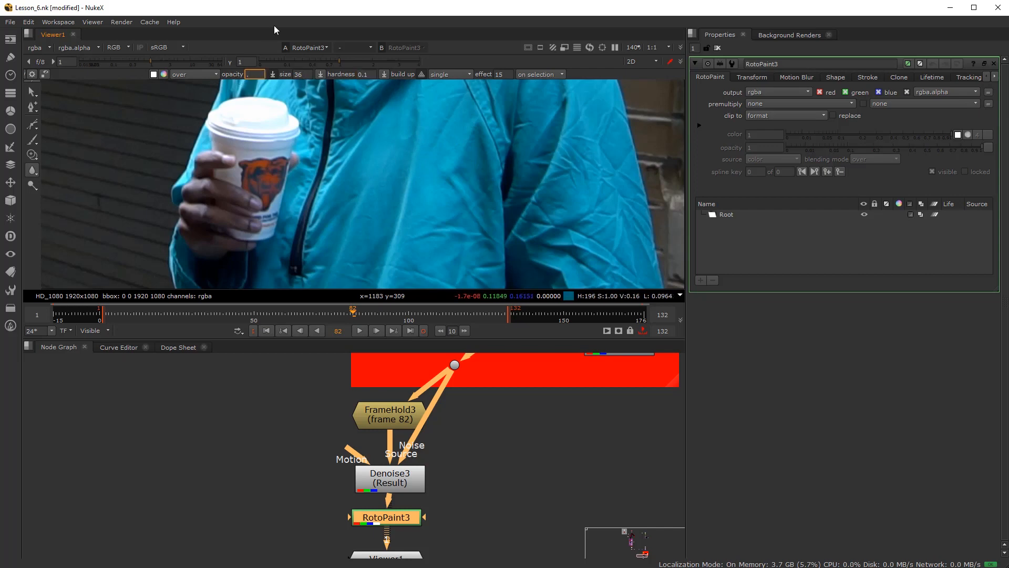
type("3")
key("Return")
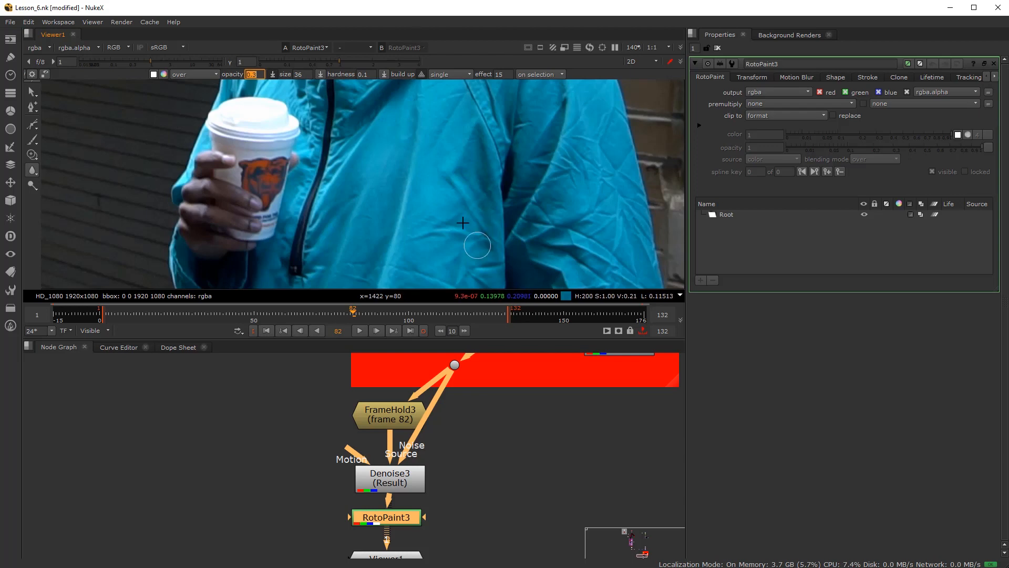
Try a blur stroke on the jacket's chest beside the diagonal seam
scroll(452, 172, "up", 2)
scroll(452, 173, "up", 4)
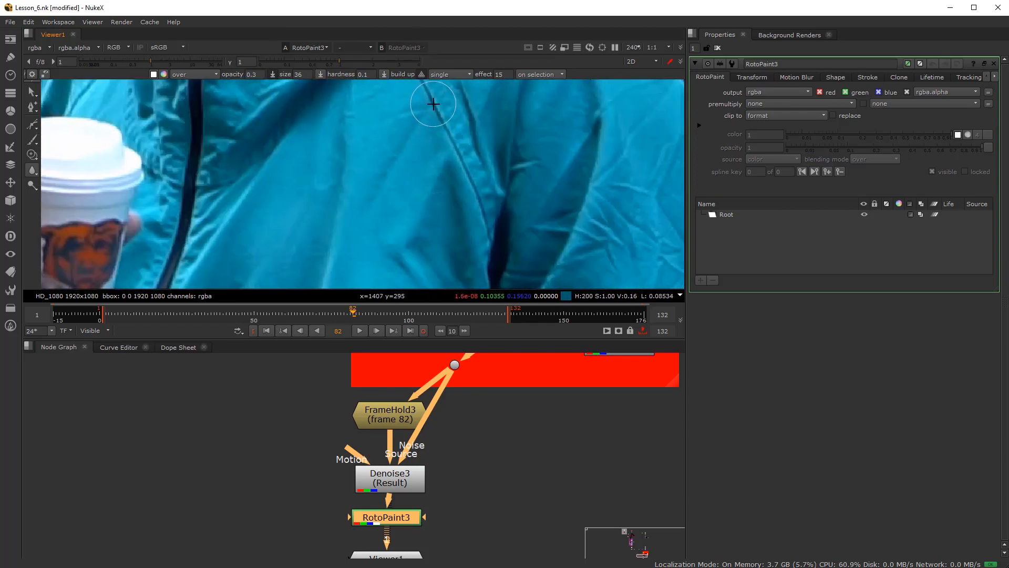
middle_click_drag(428, 102, 405, 187)
mouse_move(385, 141)
left_mouse_down()
mouse_move(411, 167)
mouse_move(430, 215)
left_mouse_up()
middle_click_drag(305, 222, 349, 142)
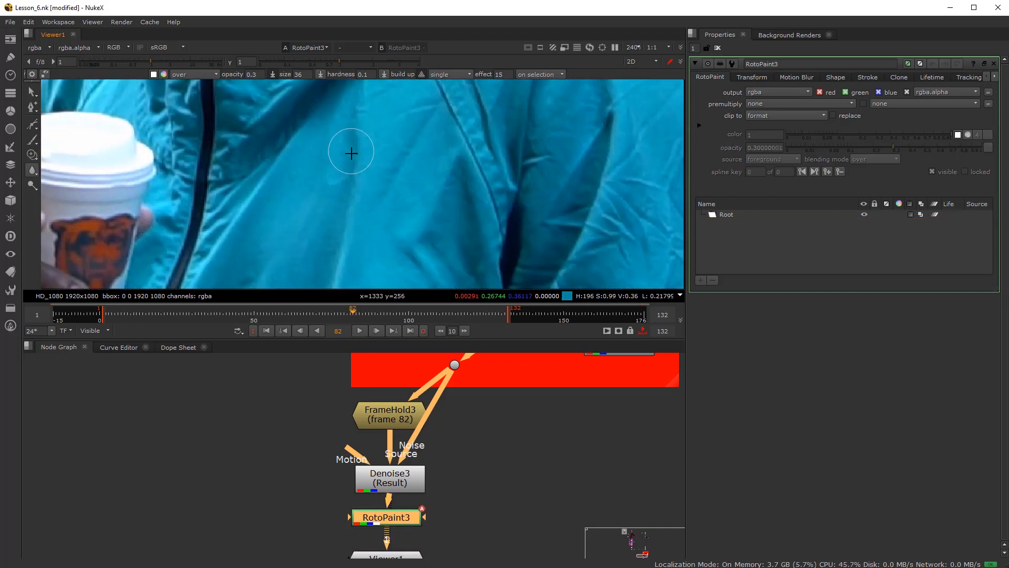
Set the blur strokes' lifetime to all frames and enlarge the brush to about 43
left_click(448, 74)
left_click(453, 56)
mouse_move(430, 144)
middle_mouse_down()
mouse_move(372, 192)
mouse_move(396, 178)
mouse_move(382, 234)
middle_mouse_up()
left_click_drag(383, 218, 404, 219, "shift")
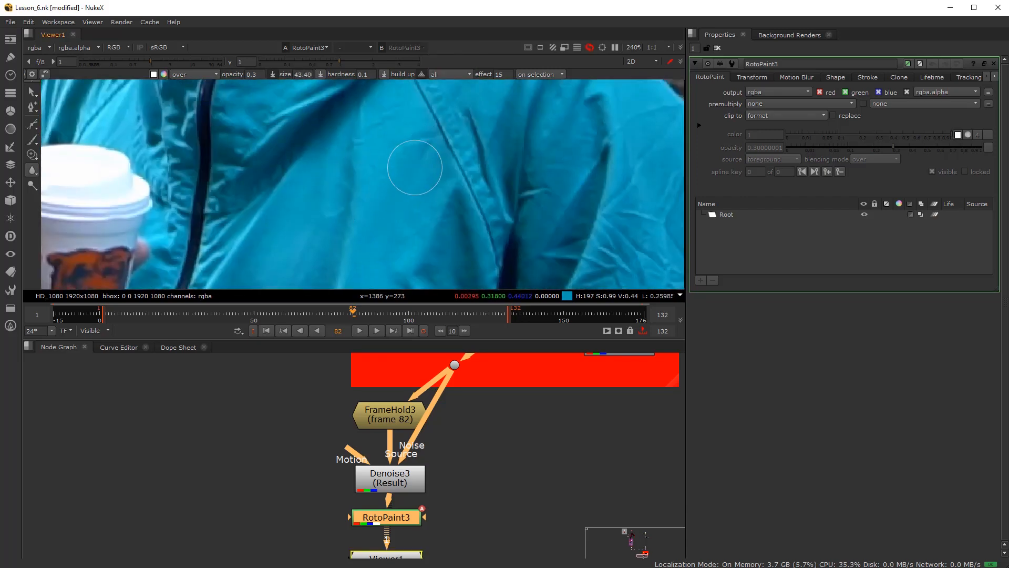
Soften the fabric texture on the jacket's chest beside the diagonal seam with blur strokes at brush size about 19
scroll(383, 151, "up", 2)
mouse_move(390, 149)
left_mouse_down()
mouse_move(412, 138)
mouse_move(379, 152)
left_mouse_up()
left_click(410, 148)
left_click_drag(446, 126, 450, 126)
middle_click_drag(406, 164, 426, 200)
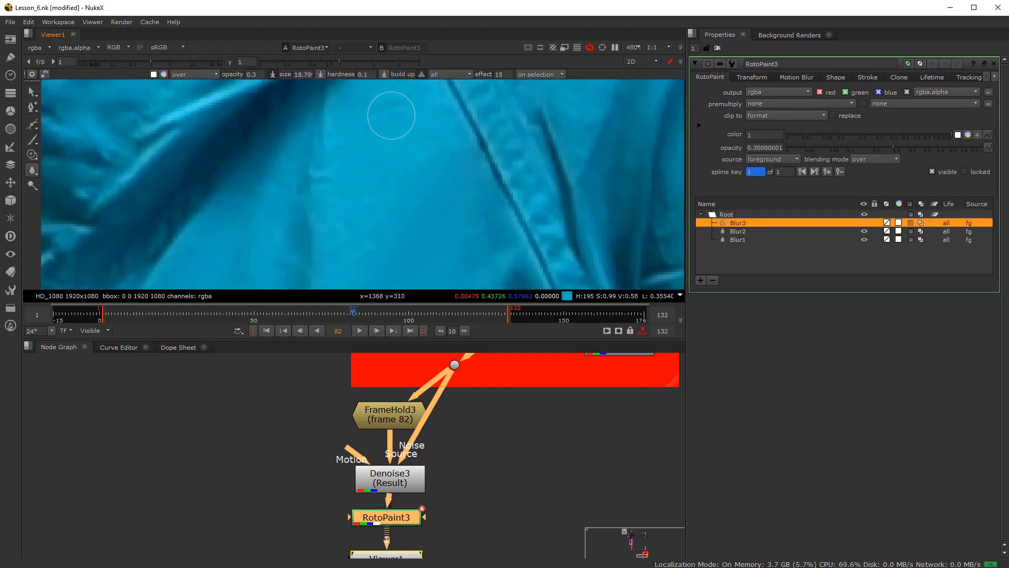
left_click_drag(389, 109, 335, 182)
scroll(334, 210, "down", 3)
mouse_move(316, 252)
middle_mouse_down()
mouse_move(356, 250)
mouse_move(385, 135)
mouse_move(374, 153)
middle_mouse_up()
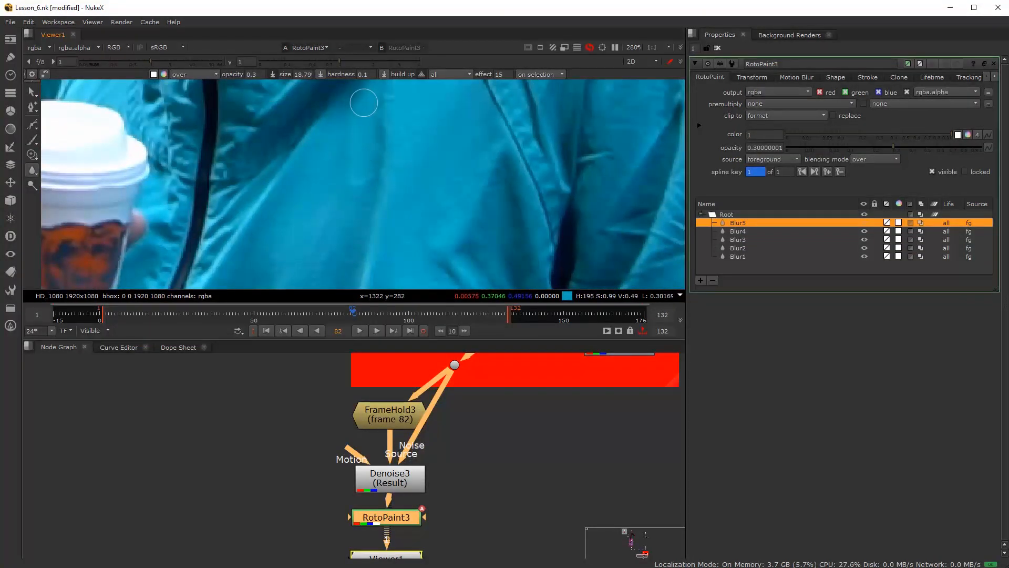
left_click_drag(361, 167, 370, 153)
mouse_move(350, 128)
middle_mouse_down()
mouse_move(367, 133)
mouse_move(372, 169)
middle_mouse_up()
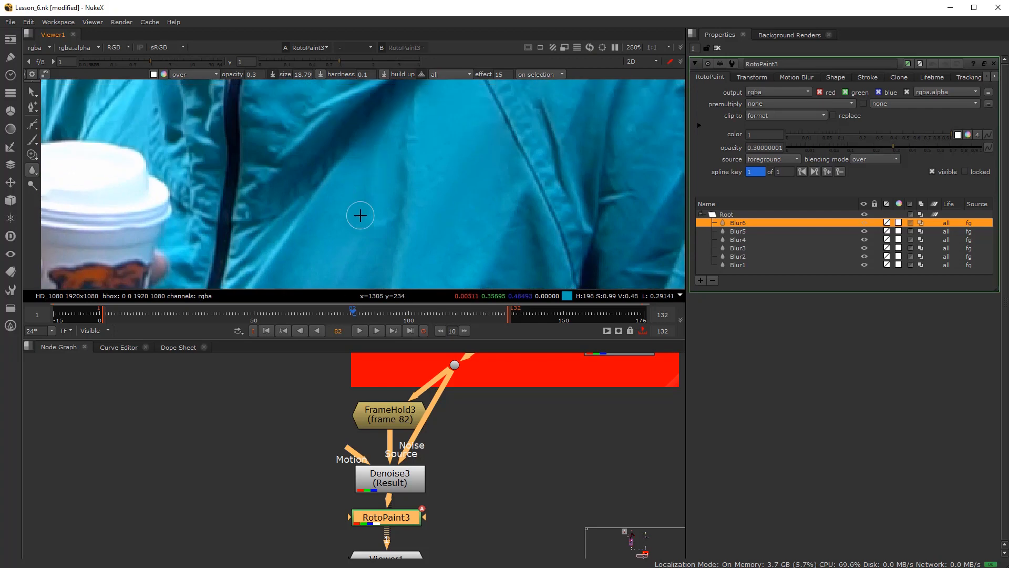
Set the blur brush to opacity 0.1 and size about 42, and smooth the middle of the jacket front
left_click_drag(395, 220, 396, 220, "shift")
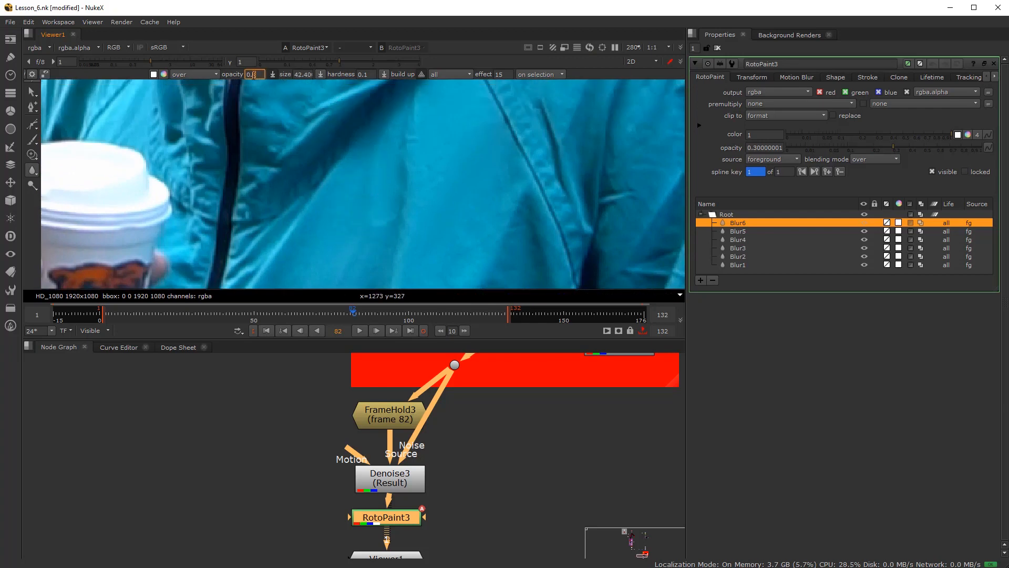
key("Down")
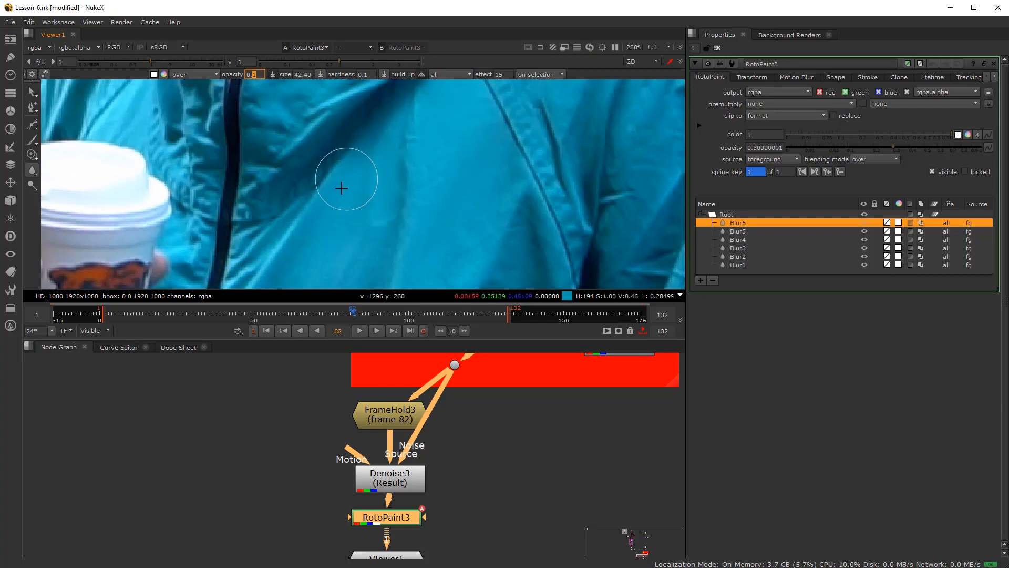
middle_click_drag(364, 238, 389, 159)
mouse_move(347, 213)
left_mouse_down()
mouse_move(372, 180)
mouse_move(368, 221)
left_mouse_up()
scroll(361, 232, "down", 2)
middle_click_drag(391, 114, 382, 168)
left_click_drag(394, 131, 380, 191)
middle_click_drag(364, 233, 398, 141)
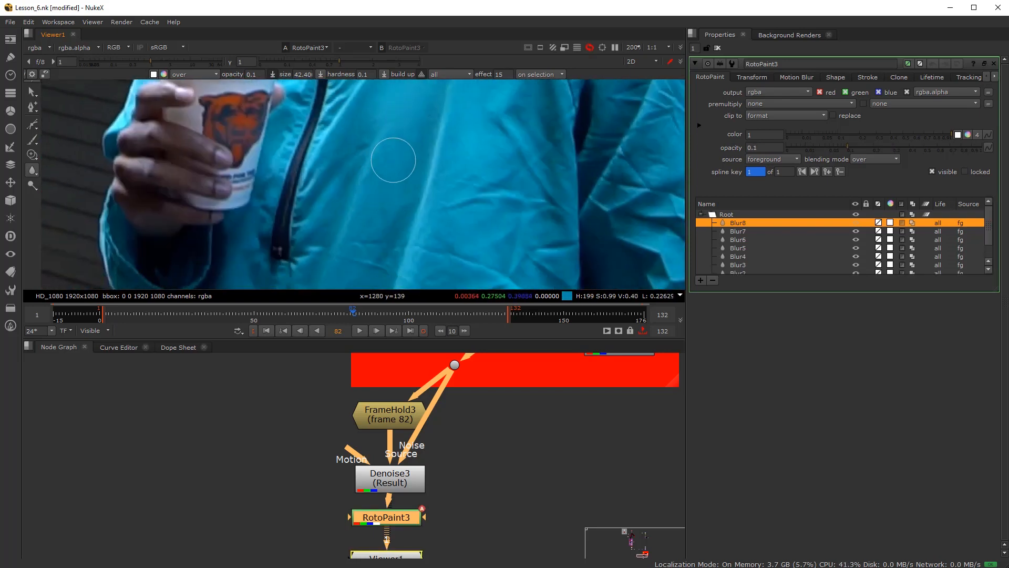
Reduce the blur brush to about 28.6 and soften the lower jacket front around the light vertical fold
scroll(370, 203, "up", 4)
mouse_move(386, 164)
left_mouse_down("shift")
mouse_move(363, 165)
mouse_move(384, 153)
left_mouse_up("shift")
mouse_move(384, 154)
middle_mouse_down()
mouse_move(368, 178)
mouse_move(330, 147)
middle_mouse_up()
mouse_move(330, 146)
left_mouse_down()
mouse_move(338, 135)
mouse_move(313, 148)
left_mouse_up()
scroll(345, 169, "down", 3)
middle_click_drag(363, 239, 324, 178)
left_click_drag(448, 165, 426, 155)
middle_click_drag(425, 149, 408, 175)
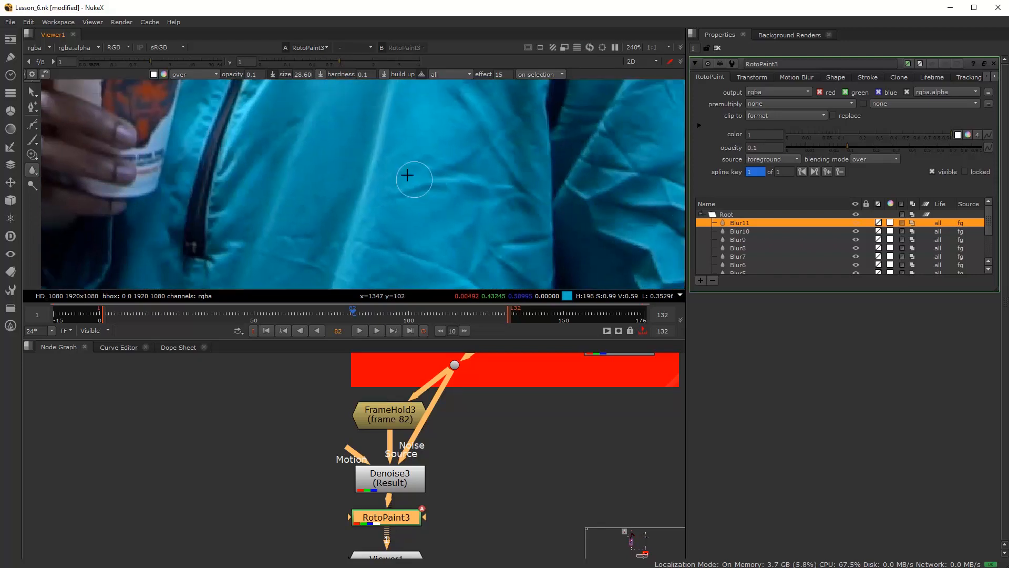
Blur the creases between the light vertical fold and the sleeve, working up toward the diagonal seam
left_click_drag(409, 149, 428, 231)
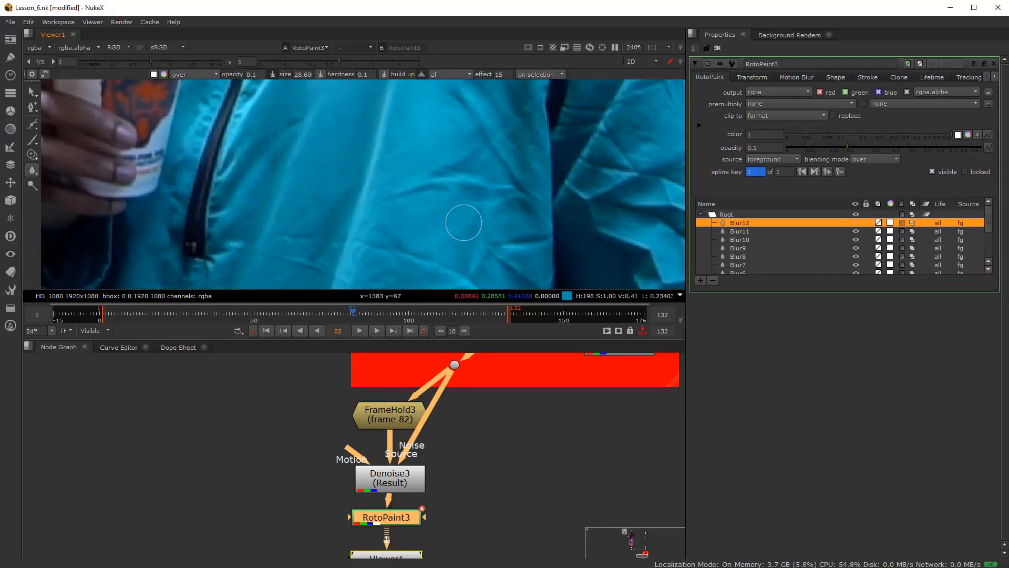
left_click_drag(429, 205, 445, 225)
mouse_move(445, 224)
middle_mouse_down()
mouse_move(404, 234)
mouse_move(389, 250)
middle_mouse_up()
scroll(413, 153, "up", 2)
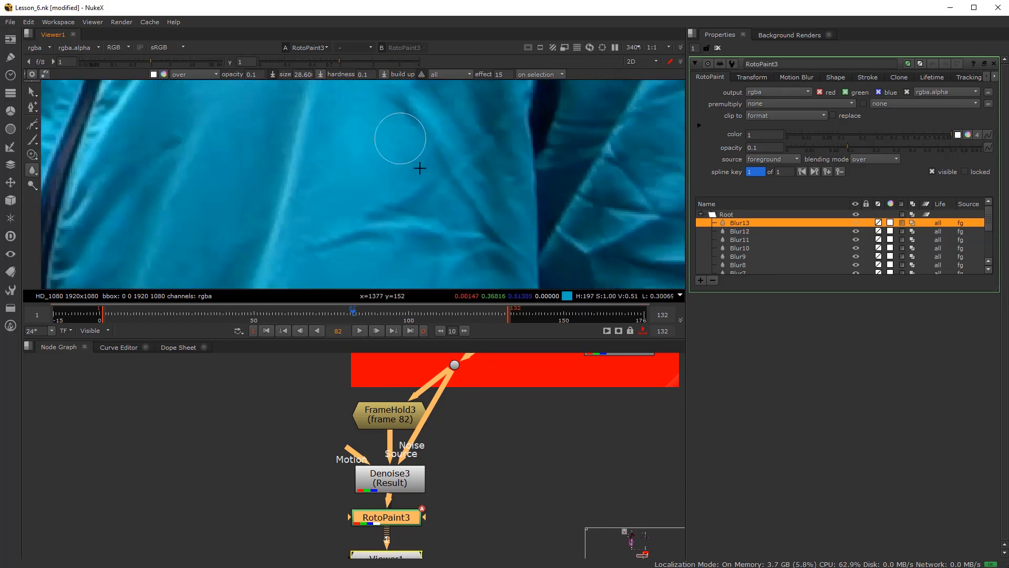
mouse_move(400, 138)
left_mouse_down()
mouse_move(423, 193)
mouse_move(368, 202)
left_mouse_up()
middle_click_drag(417, 172, 352, 239)
mouse_move(399, 137)
left_mouse_down()
mouse_move(415, 131)
mouse_move(392, 140)
mouse_move(405, 117)
left_mouse_up()
middle_click_drag(406, 118, 424, 202)
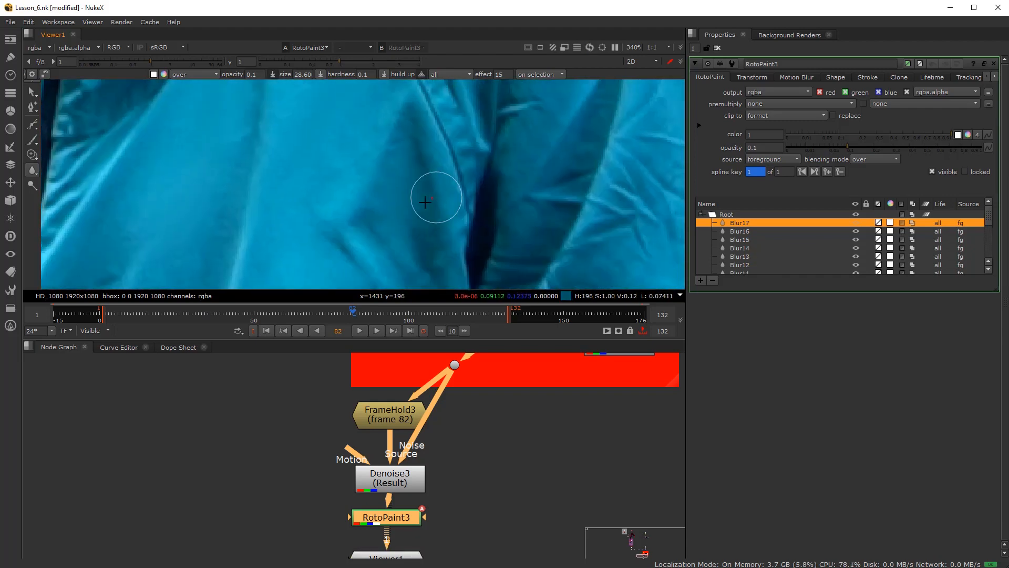
mouse_move(425, 129)
left_mouse_down()
mouse_move(451, 184)
mouse_move(424, 137)
mouse_move(435, 164)
left_mouse_up()
Enlarge the blur brush to 41 and smooth the shoulder fabric beside the top of the diagonal seam
scroll(383, 210, "down", 3)
middle_click_drag(414, 155, 428, 196)
middle_click_drag(440, 143, 438, 182)
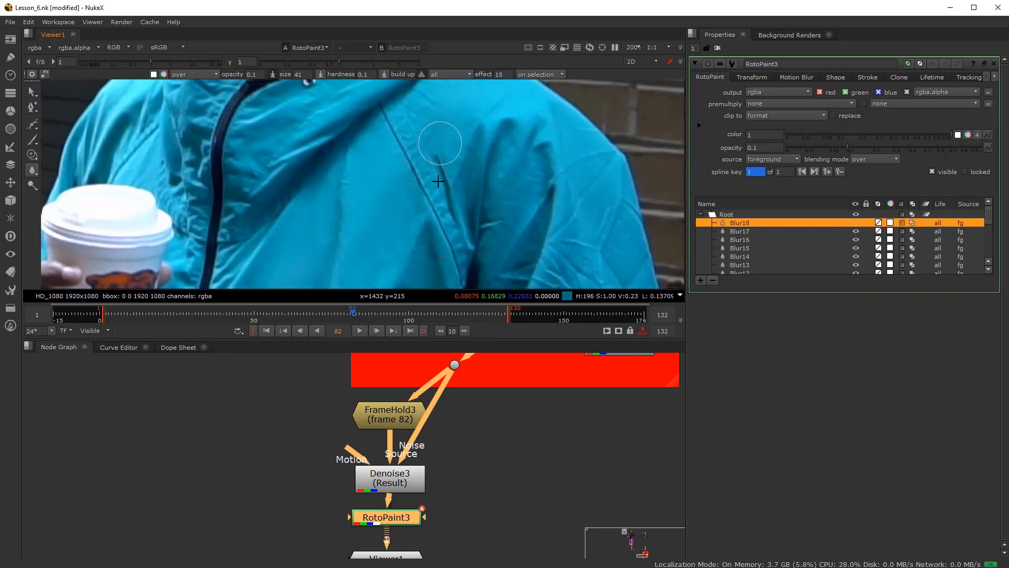
scroll(440, 143, "up", 2)
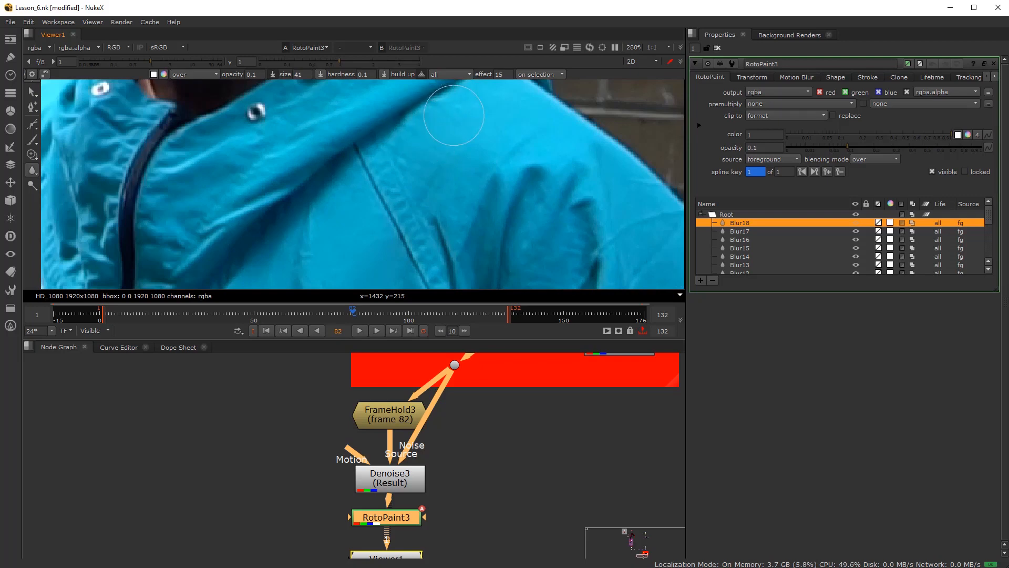
left_click_drag(437, 123, 424, 135)
scroll(421, 137, "down", 4)
middle_click_drag(395, 116, 375, 197)
Blur the jacket fabric below the collar and hood and down across the chest
scroll(374, 196, "up", 2)
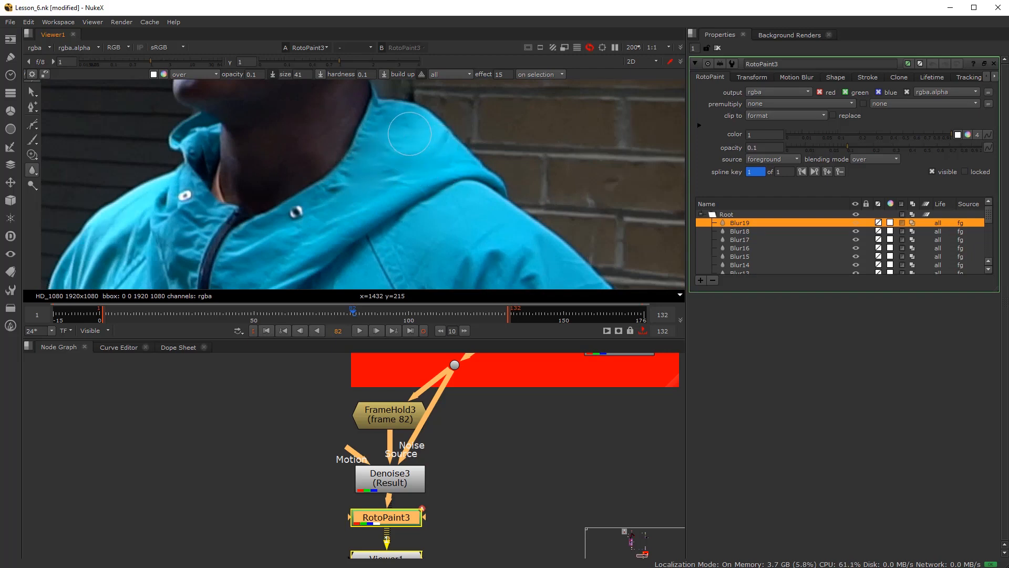
middle_click_drag(275, 256, 354, 207)
mouse_move(354, 207)
left_mouse_down()
mouse_move(325, 242)
mouse_move(347, 220)
left_mouse_up()
left_click_drag(367, 183, 353, 226)
scroll(353, 226, "down", 3)
left_click_drag(383, 174, 395, 164)
mouse_move(349, 284)
middle_mouse_down()
mouse_move(379, 213)
mouse_move(435, 140)
middle_mouse_up()
scroll(379, 216, "up", 2)
scroll(449, 136, "up", 1)
left_click_drag(460, 145, 466, 205)
middle_click_drag(455, 209, 463, 159)
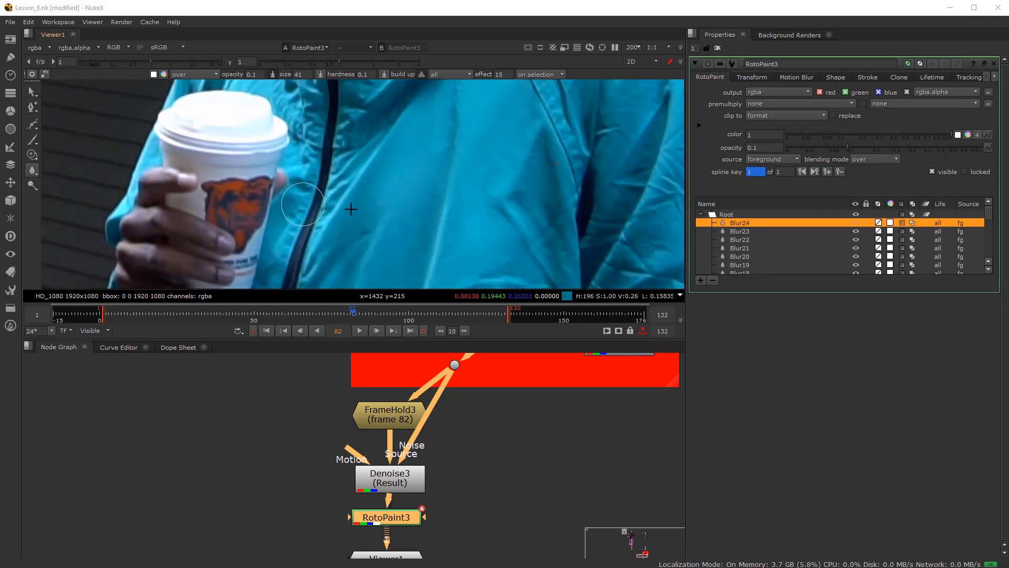
Blur the fine creases on the lower jacket front between the zipper's end and the light vertical fold
scroll(462, 158, "up", 4)
scroll(462, 162, "up", 4)
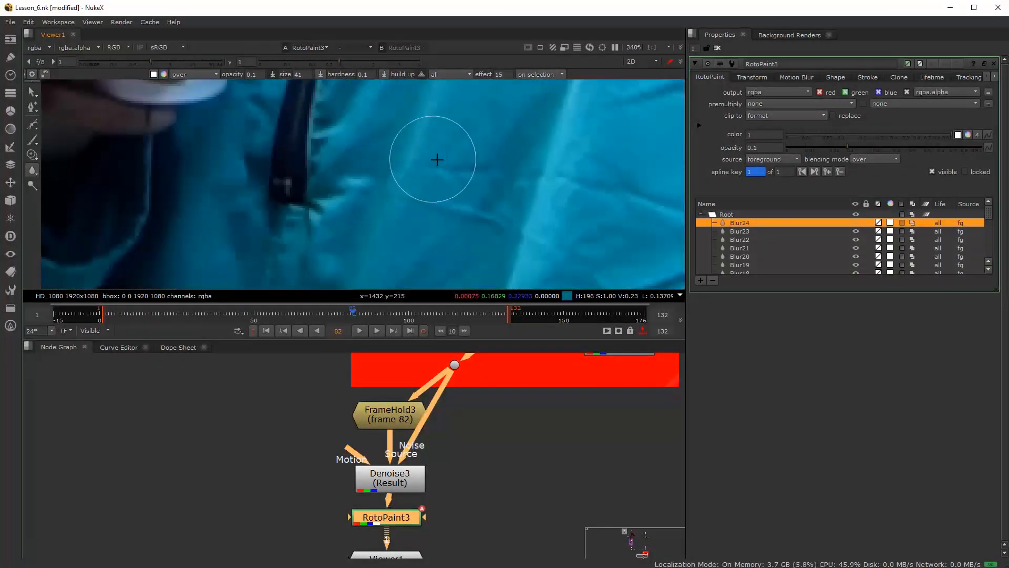
left_click_drag(458, 189, 448, 198)
middle_click_drag(465, 213, 430, 185)
left_click_drag(430, 184, 469, 187)
middle_click_drag(469, 179, 456, 197)
mouse_move(455, 197)
left_mouse_down()
mouse_move(448, 167)
mouse_move(475, 178)
left_mouse_up()
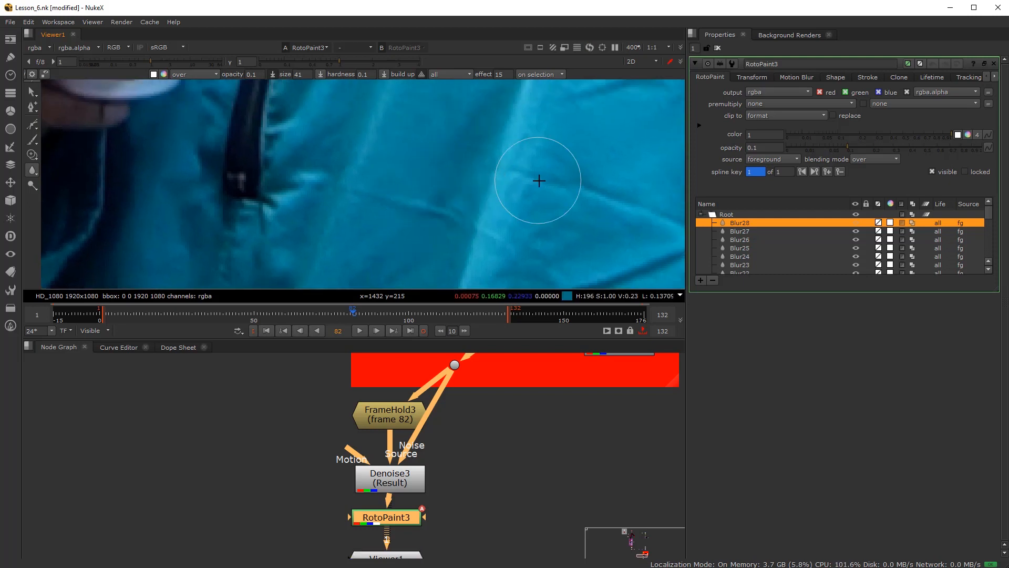
middle_click_drag(539, 180, 434, 202)
mouse_move(478, 196)
left_mouse_down()
mouse_move(574, 228)
mouse_move(426, 157)
left_mouse_up()
middle_click_drag(500, 171, 459, 271)
scroll(459, 271, "down", 2)
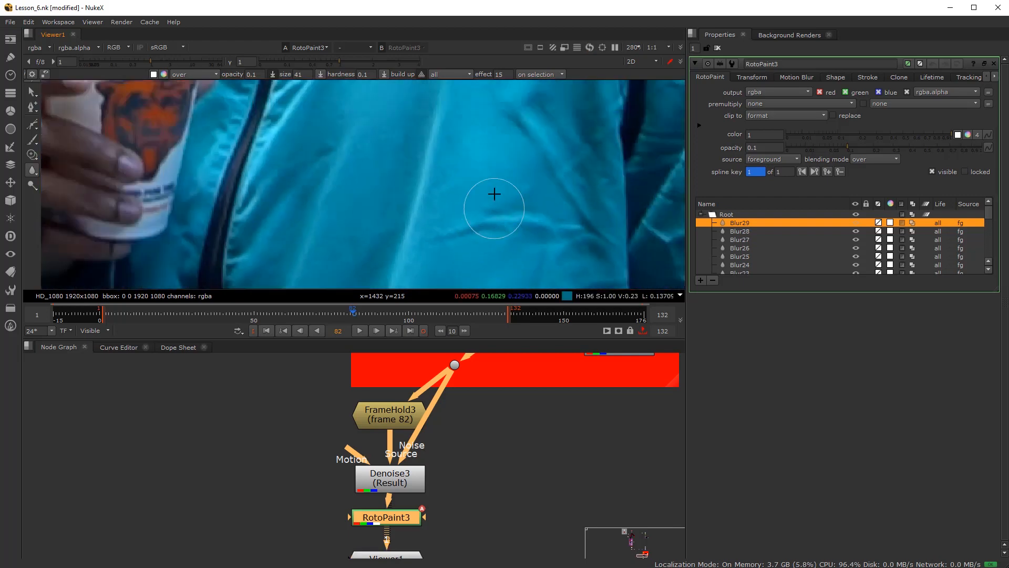
Smooth the jacket front beside the light vertical fold with further blur strokes, continuing up the chest
mouse_move(478, 182)
left_mouse_down()
mouse_move(462, 183)
mouse_move(441, 221)
left_mouse_up()
scroll(420, 226, "down", 6)
scroll(448, 216, "up", 2)
scroll(434, 111, "up", 2)
left_click_drag(428, 112, 412, 160)
mouse_move(412, 159)
middle_mouse_down()
mouse_move(372, 173)
mouse_move(376, 216)
mouse_move(412, 213)
middle_mouse_up()
Blur the shoulder beside the diagonal seam, the collar next to its snap button, and the chest fabric
scroll(369, 187, "down", 3)
scroll(380, 158, "up", 2)
scroll(420, 231, "up", 2)
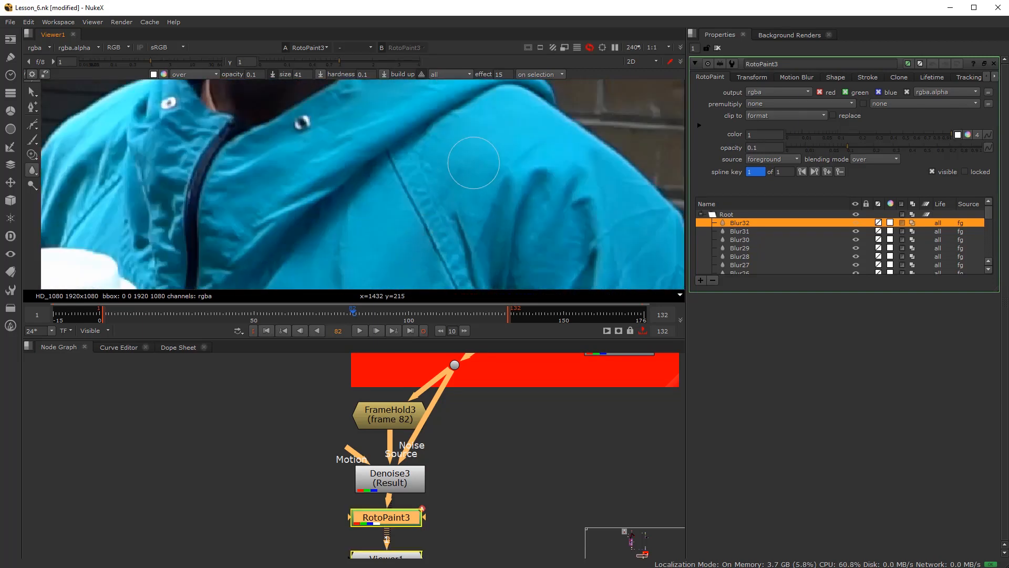
mouse_move(443, 184)
left_mouse_down()
mouse_move(467, 190)
mouse_move(486, 154)
mouse_move(479, 187)
left_mouse_up()
middle_click_drag(445, 157, 442, 207)
left_click_drag(331, 169, 341, 176)
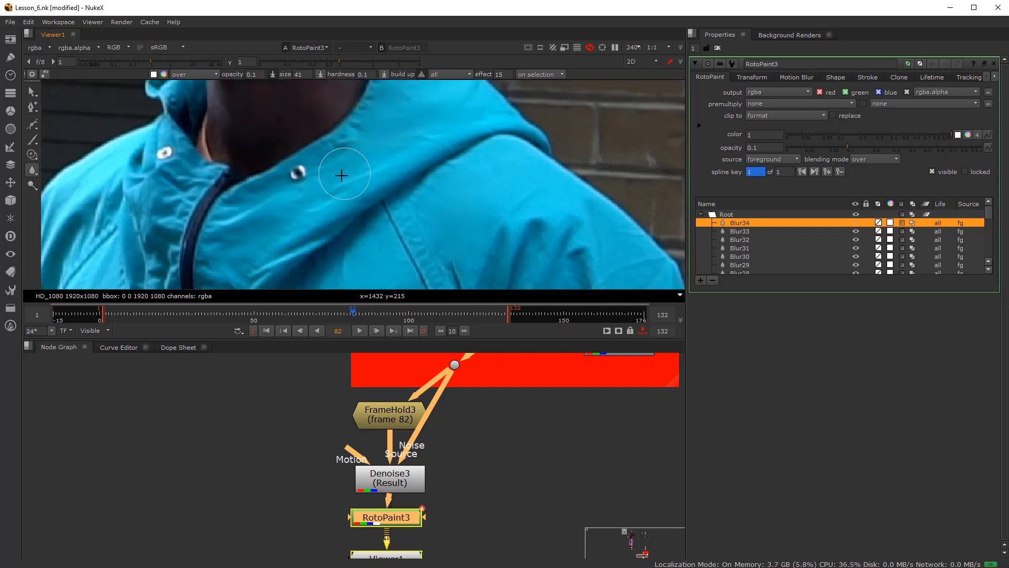
middle_click_drag(373, 241, 380, 173)
scroll(394, 212, "up", 2)
mouse_move(435, 181)
left_mouse_down()
mouse_move(462, 135)
mouse_move(473, 152)
left_mouse_up()
Switch to the Sharpen tool with an opacity of 0.03 and its stroke lifetime set to all frames
left_click(27, 172)
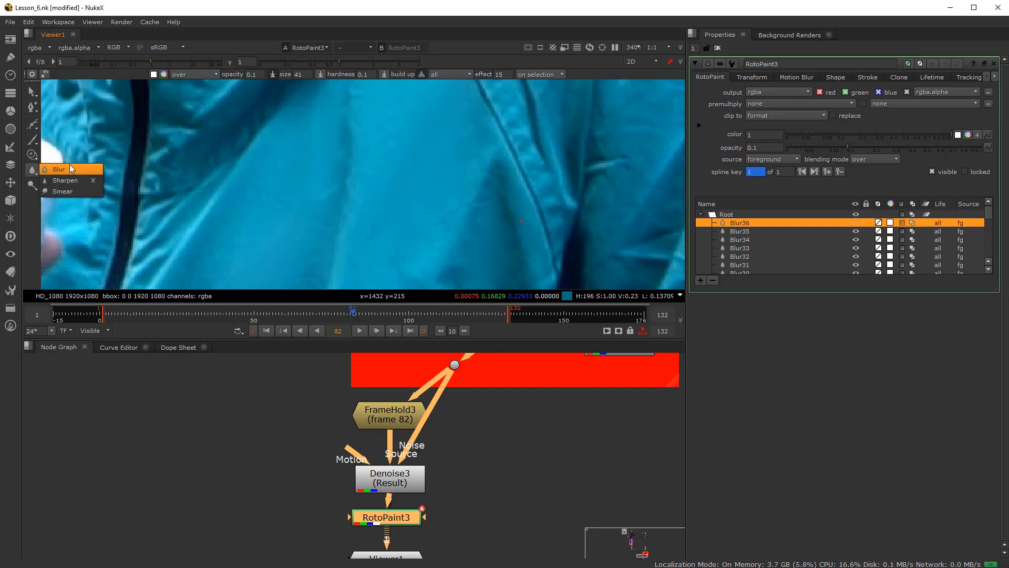
left_click(72, 181)
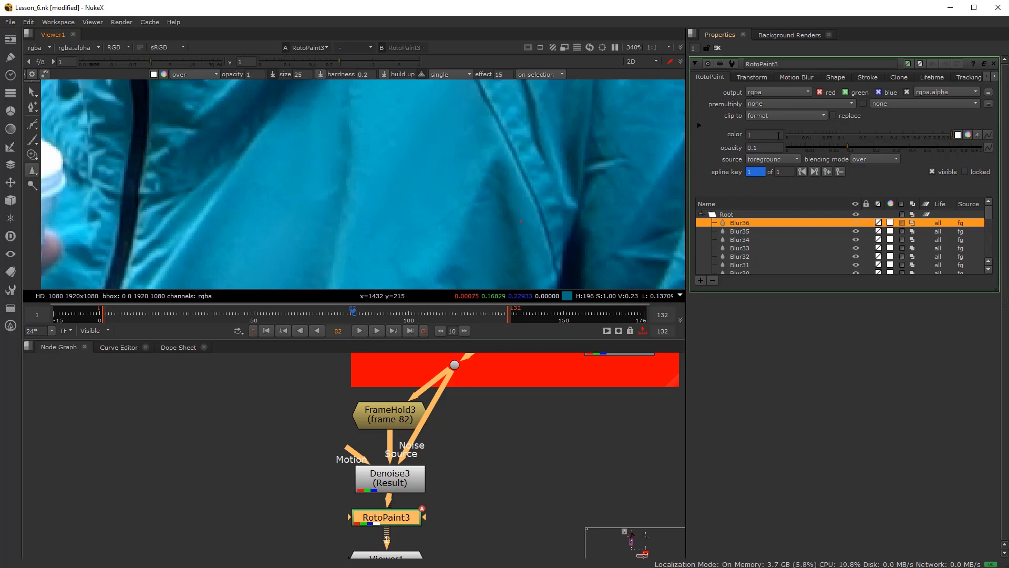
left_click(257, 75)
type("0.03")
key("Return")
left_click(367, 76)
scroll(480, 194, "down", 3)
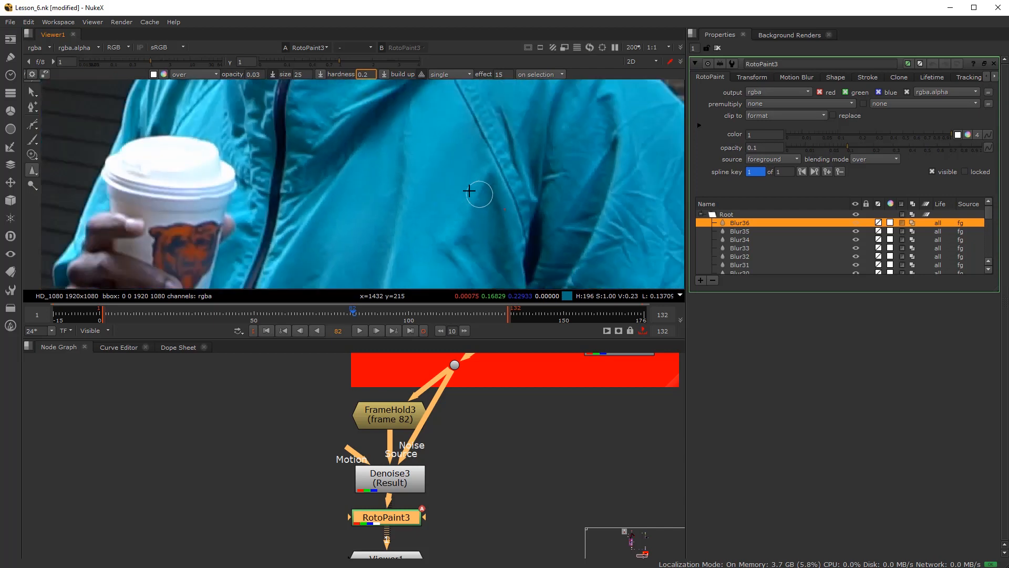
left_click(455, 74)
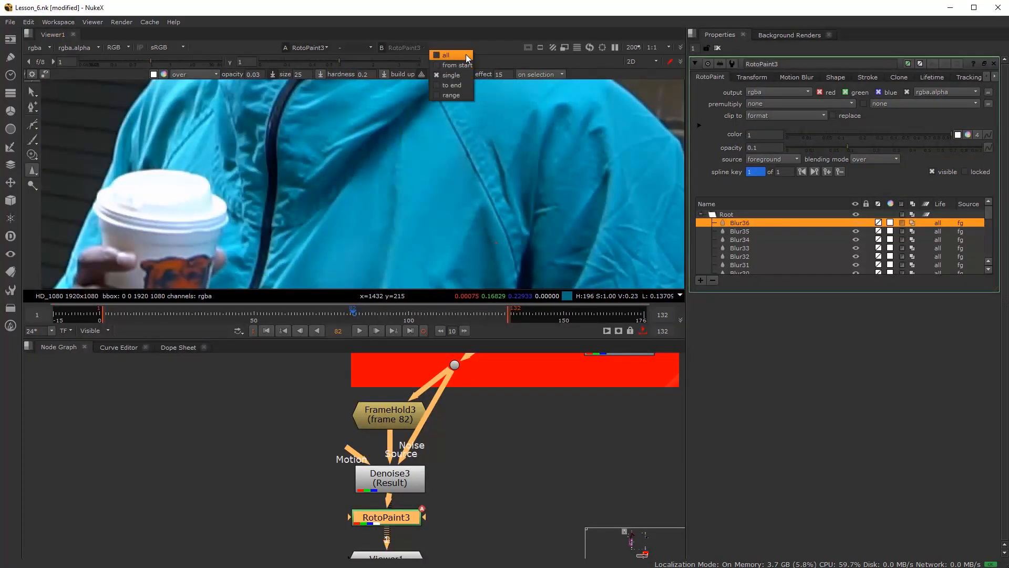
left_click(452, 56)
scroll(451, 197, "up", 2)
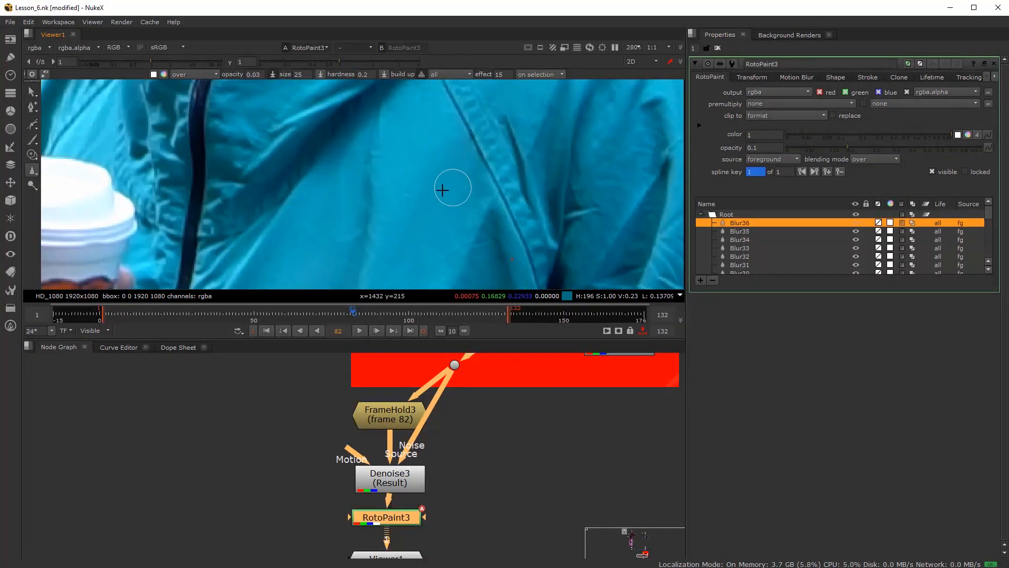
Sharpen the light vertical fold on the upper jacket front and the chest fabric beside the diagonal seam
left_click_drag(372, 138, 371, 251)
middle_click_drag(375, 238, 401, 167)
left_click_drag(401, 167, 378, 259)
mouse_move(463, 226)
left_mouse_down()
mouse_move(523, 139)
mouse_move(507, 145)
left_mouse_up()
scroll(474, 231, "down", 2)
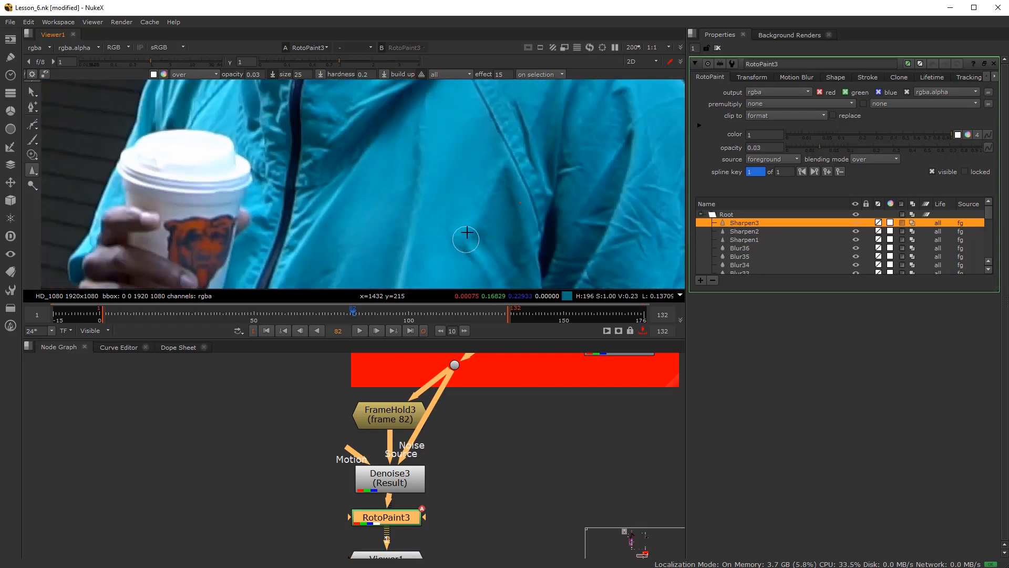
Paint further sharpen strokes on the folds of the lower jacket front between the zipper and the sleeve
middle_click_drag(475, 231, 478, 190)
left_click_drag(451, 180, 491, 266)
middle_click_drag(463, 269, 474, 195)
left_click_drag(475, 198, 365, 232)
middle_click_drag(386, 254, 401, 192)
left_click_drag(402, 193, 384, 228)
mouse_move(418, 134)
left_mouse_down()
mouse_move(425, 216)
mouse_move(521, 227)
mouse_move(525, 209)
left_mouse_up()
Compare the unpainted Denoise3 result with RotoPaint3 across the jacket front, collar and shoulder
scroll(500, 194, "down", 4)
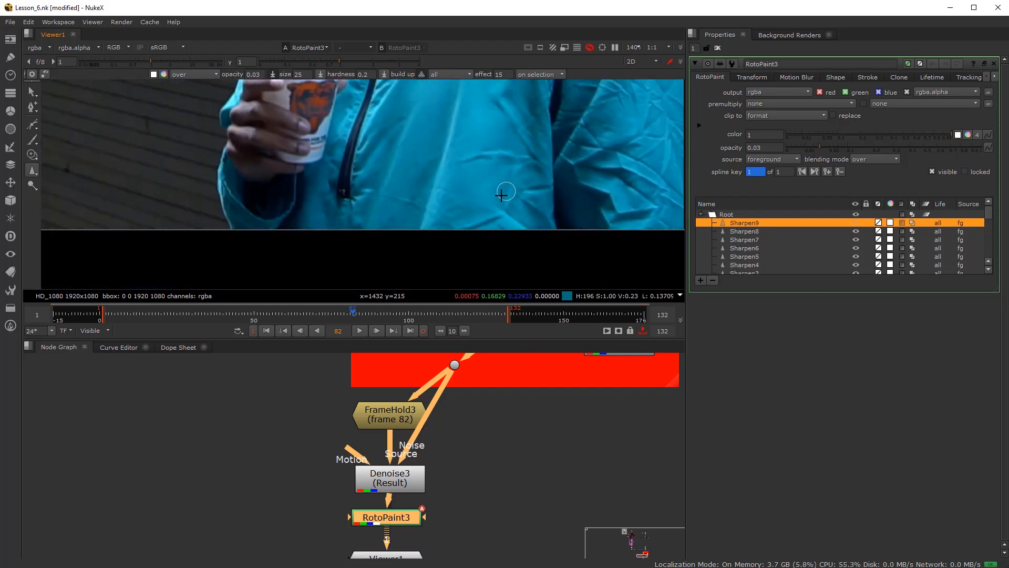
middle_click_drag(498, 179, 480, 226)
scroll(476, 200, "down", 1)
middle_click_drag(472, 190, 476, 206)
scroll(476, 205, "up", 1)
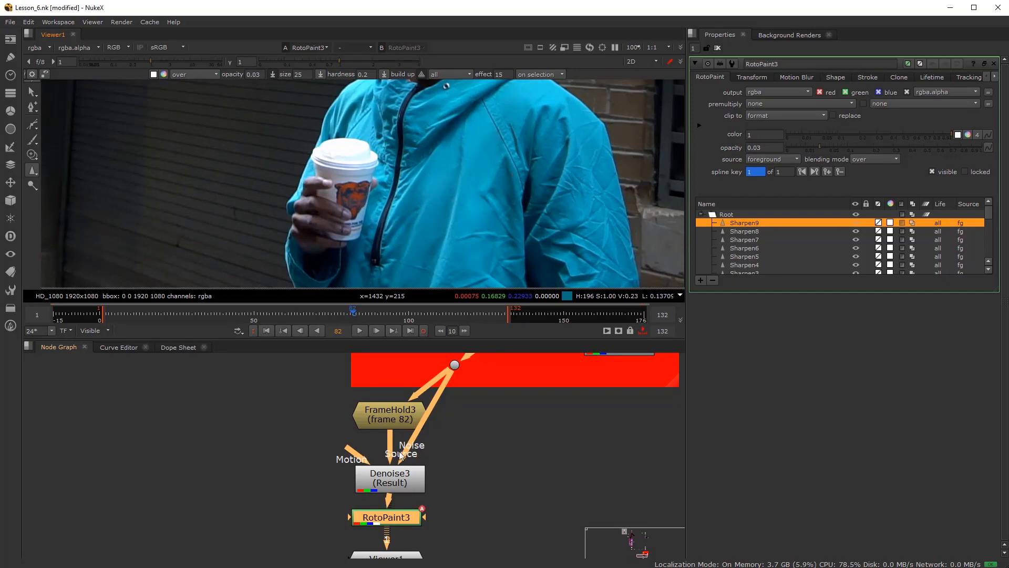
left_click(391, 489)
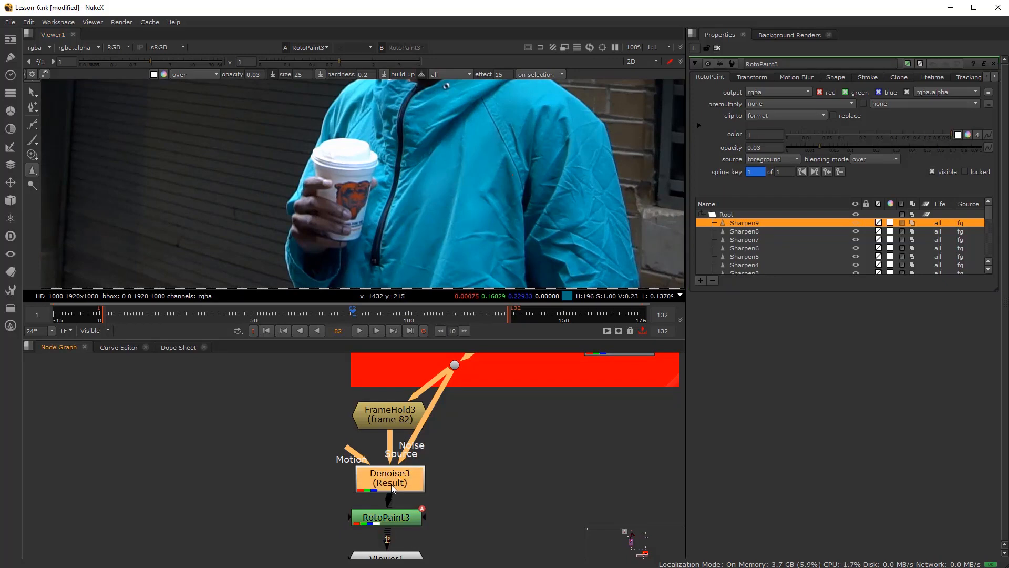
key("2")
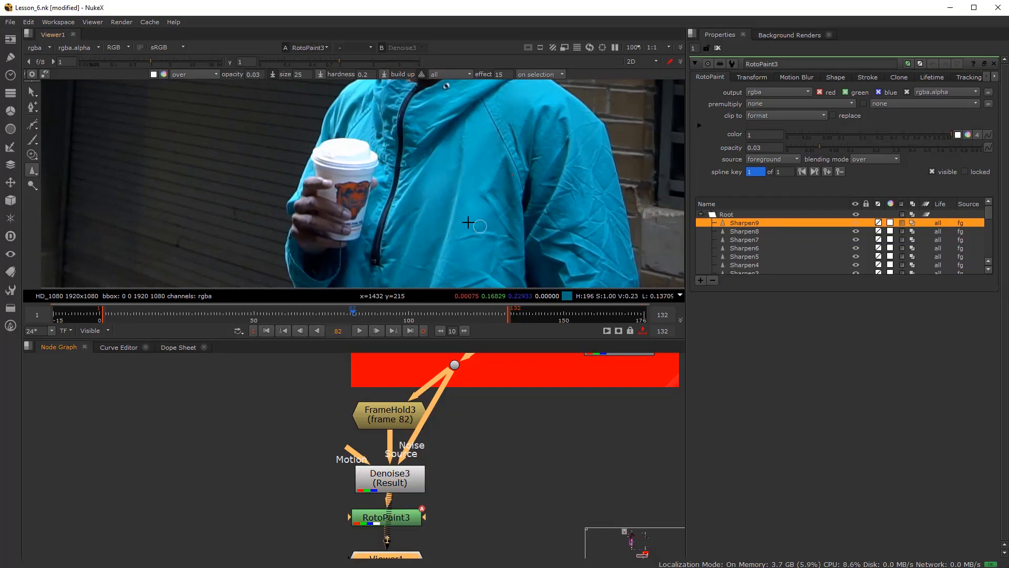
key("2")
scroll(455, 210, "up", 2)
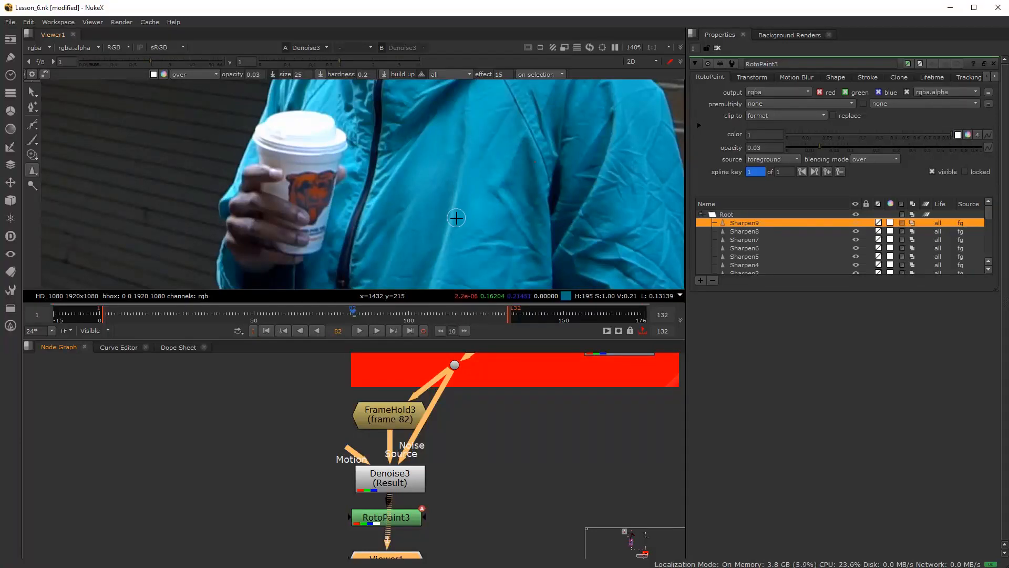
key("1")
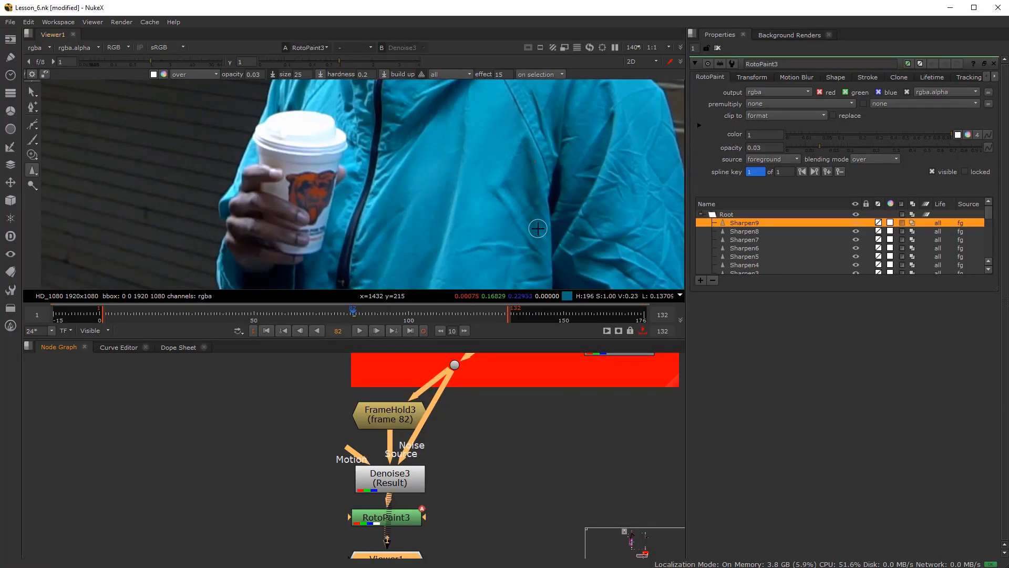
key("2")
middle_click_drag(478, 174, 485, 255)
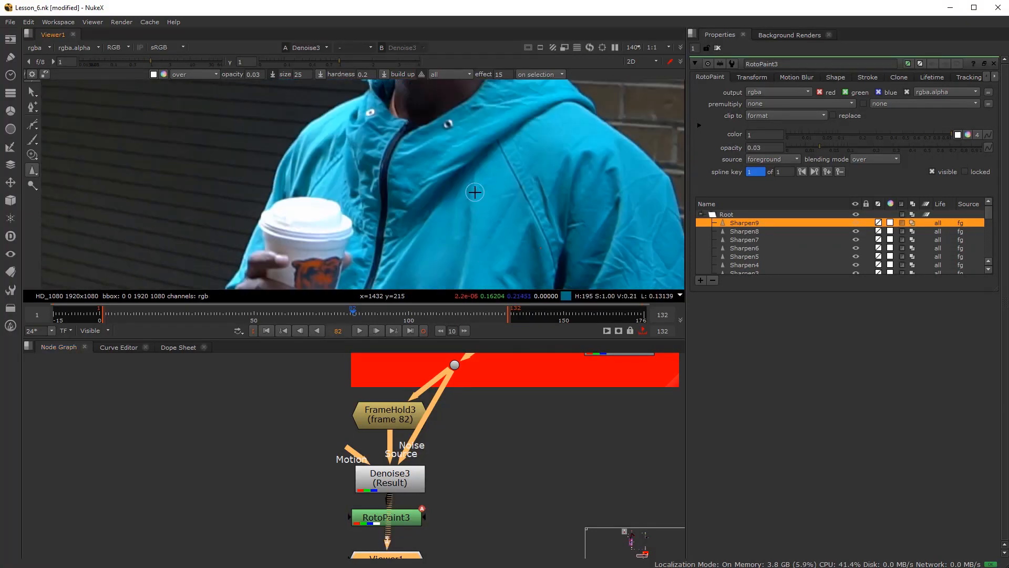
scroll(464, 141, "up", 2)
key("1")
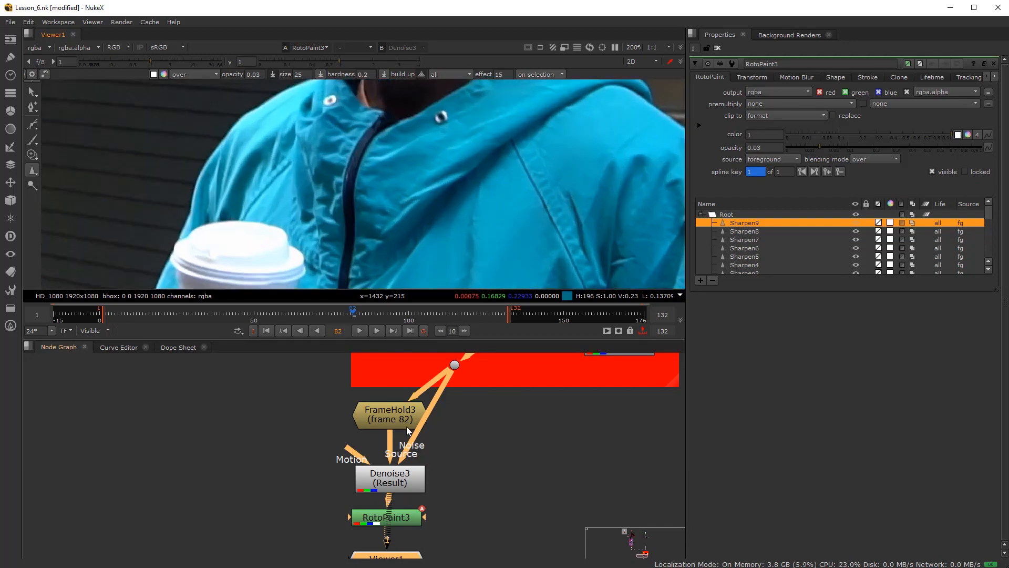
Switch RotoPaint3 back to the Blur tool and soften the collar below its snap button and the adjacent chest fabric
left_click(396, 518)
right_click(33, 170)
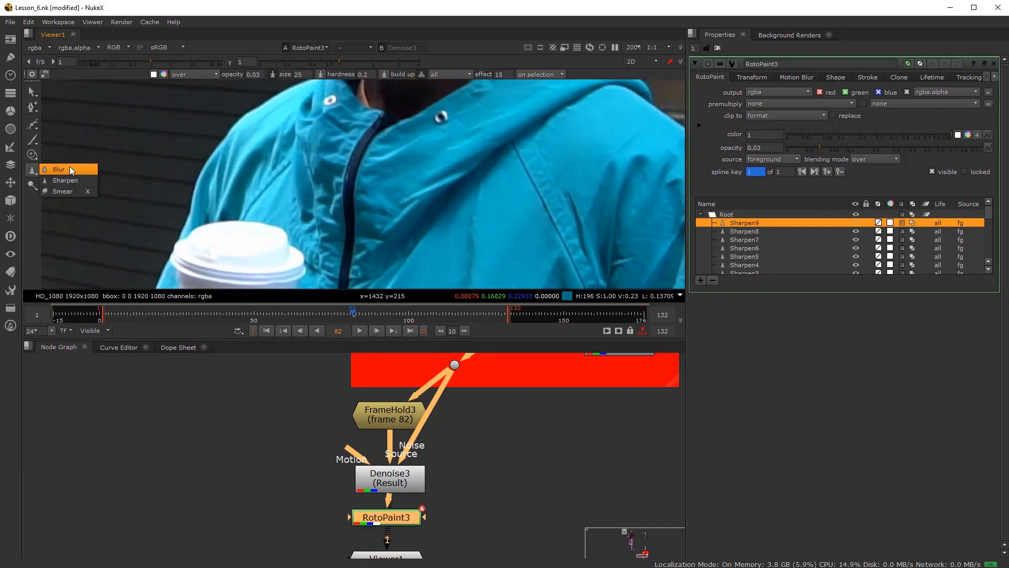
left_click(71, 173)
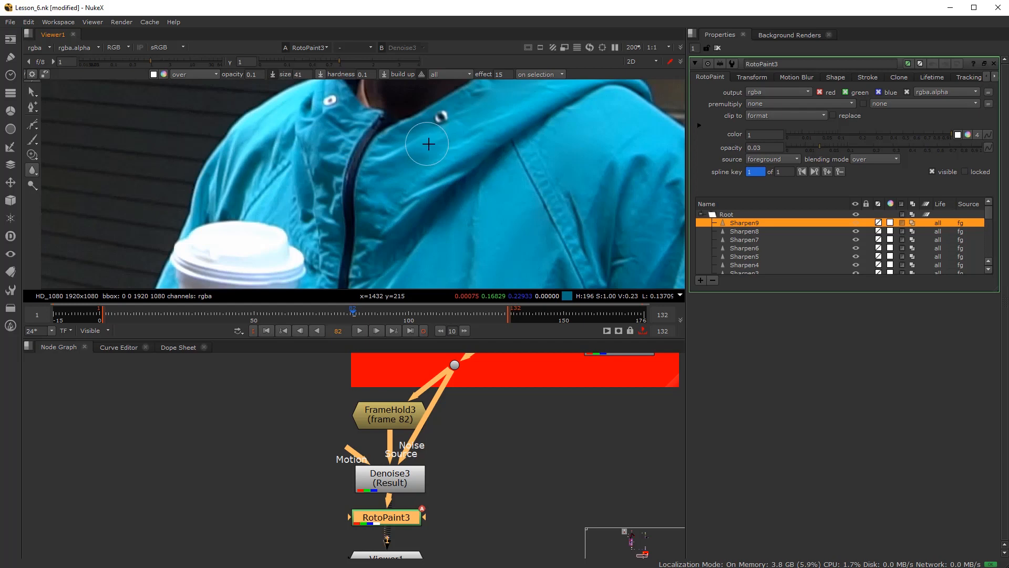
scroll(428, 140, "up", 2)
mouse_move(413, 157)
left_mouse_down()
mouse_move(429, 180)
mouse_move(410, 185)
left_mouse_up()
mouse_move(508, 148)
left_mouse_down()
mouse_move(515, 136)
mouse_move(536, 141)
left_mouse_up()
scroll(525, 183, "down", 5)
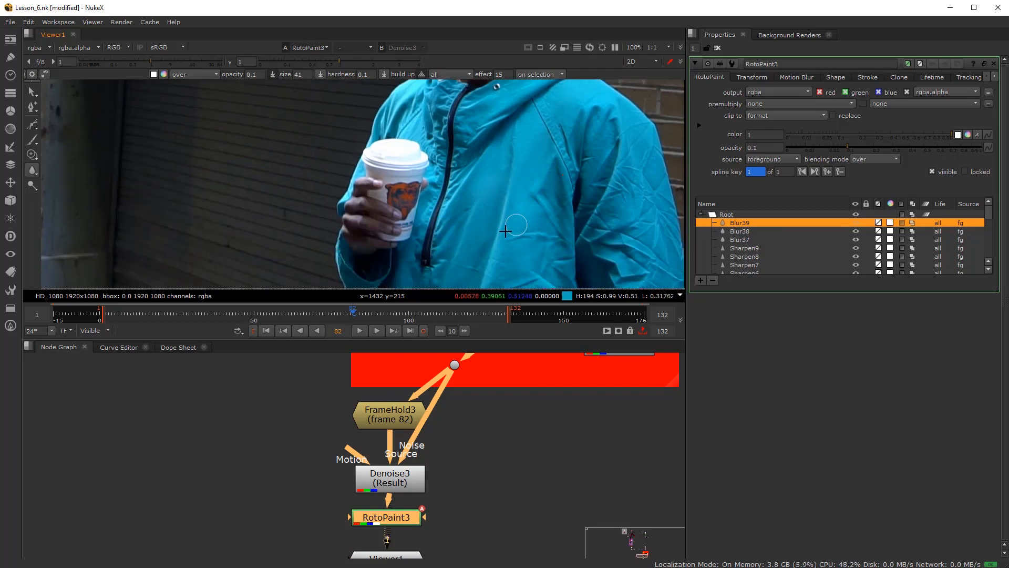
Blur the creases on the middle and lower jacket front, comparing the paint against the Denoise3 result
scroll(545, 228, "up", 3)
mouse_move(436, 205)
left_mouse_down()
mouse_move(461, 182)
mouse_move(422, 202)
left_mouse_up()
mouse_move(529, 243)
middle_mouse_down()
mouse_move(513, 226)
mouse_move(484, 221)
middle_mouse_up()
left_click_drag(531, 224, 508, 259)
key("2")
middle_click_drag(548, 225, 533, 190)
key("1")
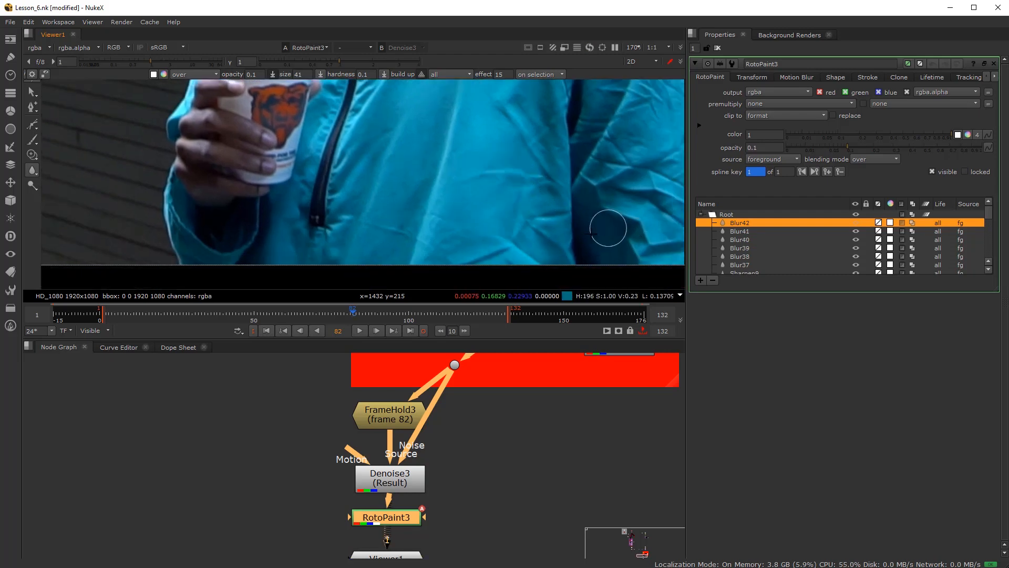
Blur the jacket front near the hem and along the side next to the sleeve
left_click_drag(443, 243, 440, 234)
mouse_move(551, 211)
left_mouse_down()
mouse_move(544, 192)
mouse_move(531, 199)
left_mouse_up()
left_click_drag(543, 119, 546, 148)
scroll(520, 188, "down", 3)
scroll(504, 209, "up", 3)
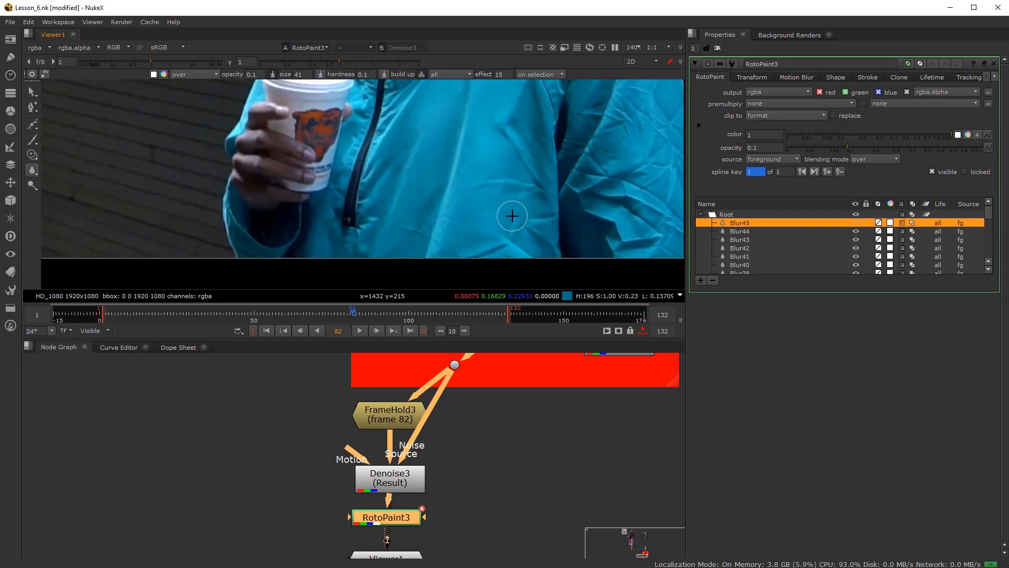
mouse_move(508, 212)
left_mouse_down()
mouse_move(541, 182)
mouse_move(523, 153)
mouse_move(530, 132)
left_mouse_up()
scroll(531, 191, "down", 2)
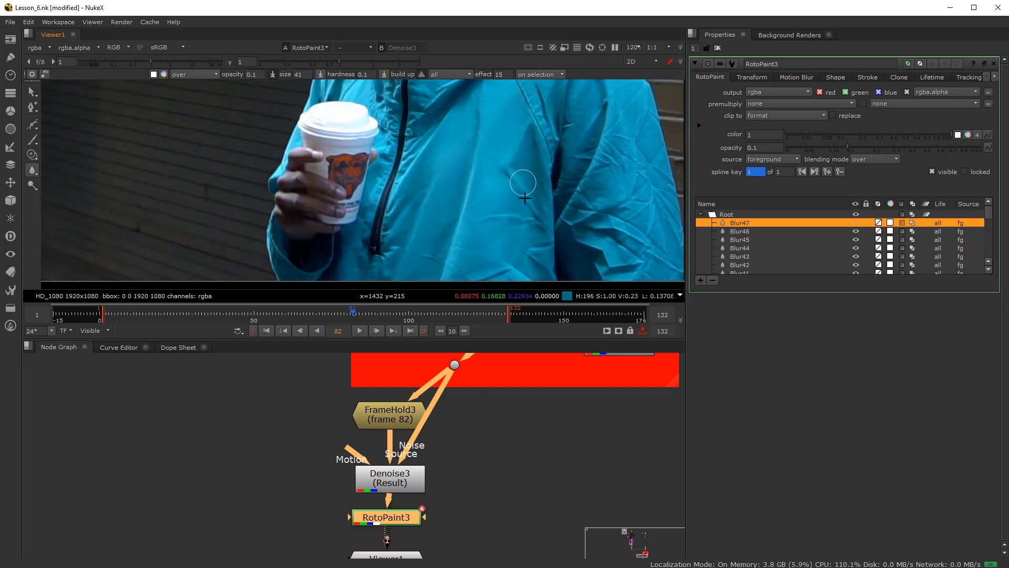
Smooth the remaining creases across the lower jacket front toward the zipper's end, checking them against Denoise3
scroll(519, 243, "up", 2)
scroll(520, 240, "up", 3)
mouse_move(523, 211)
left_mouse_down()
mouse_move(542, 220)
mouse_move(417, 236)
mouse_move(484, 212)
left_mouse_up()
scroll(484, 212, "down", 5)
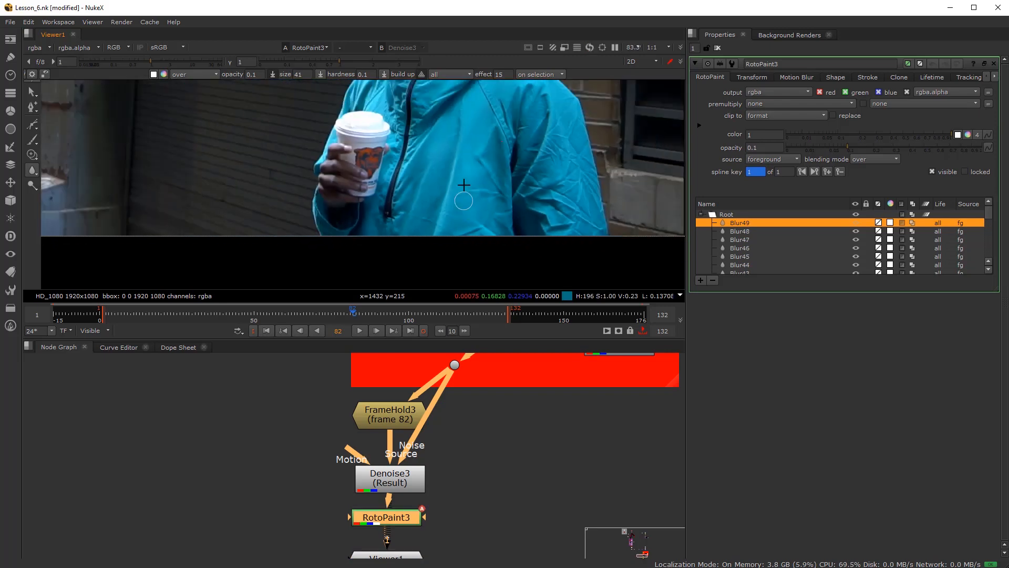
middle_click_drag(458, 218, 454, 212)
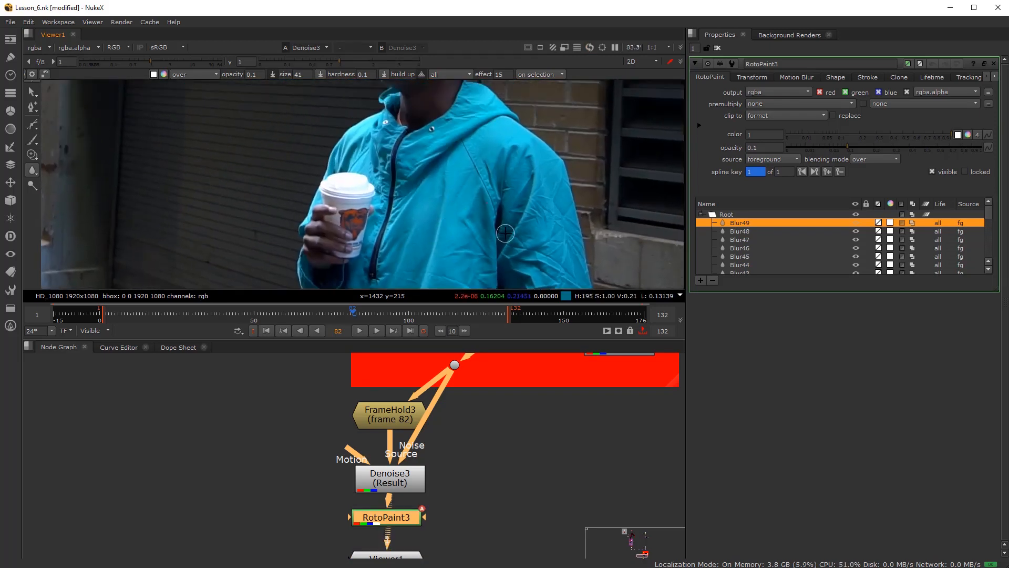
mouse_move(448, 259)
left_mouse_down()
mouse_move(375, 263)
mouse_move(390, 267)
left_mouse_up()
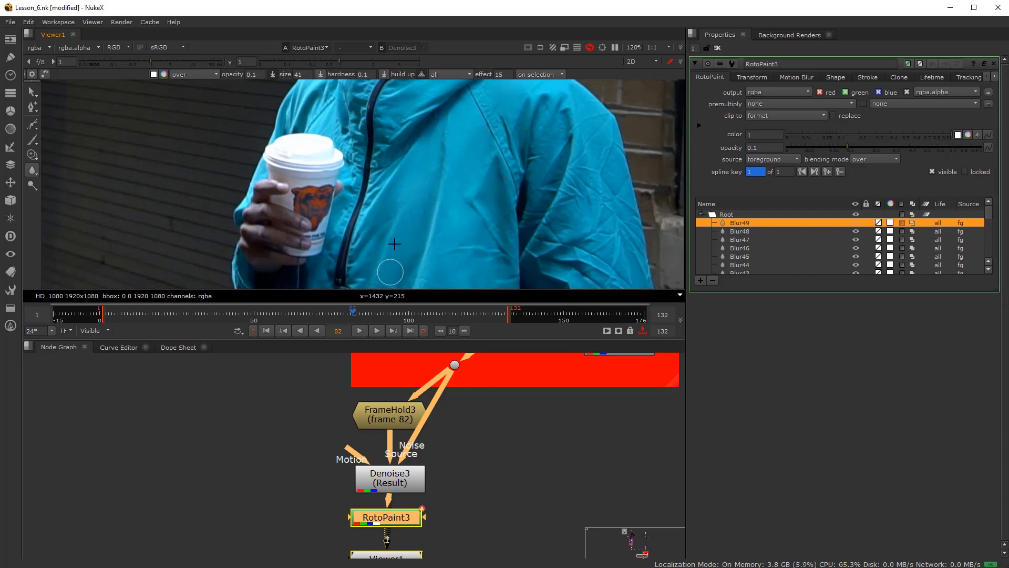
Blur the jacket front diagonally from beside the sleeve down to the hem, and touch up the area beside the sleeve
middle_click_drag(447, 228, 447, 212)
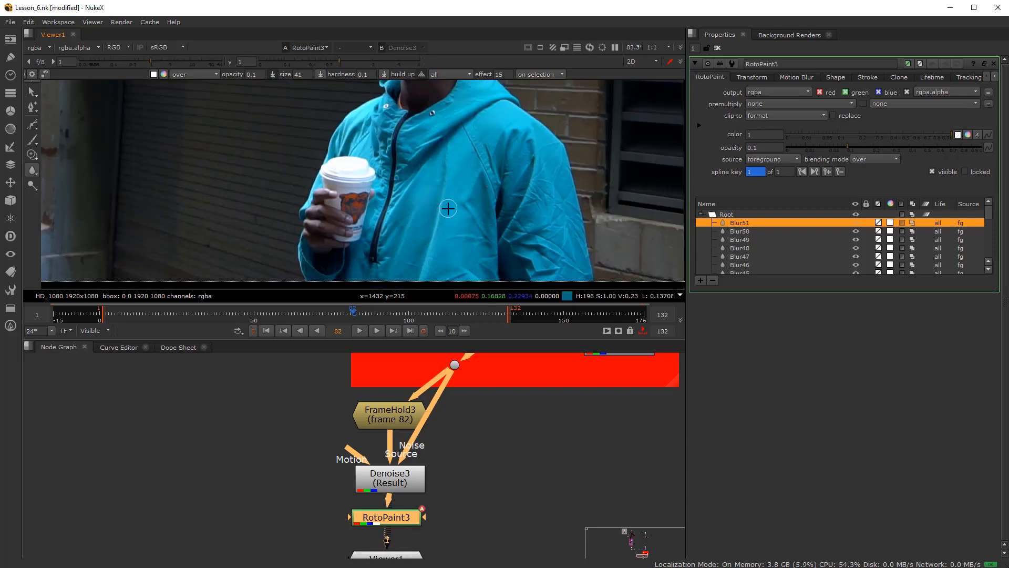
mouse_move(437, 167)
middle_mouse_down()
mouse_move(424, 158)
mouse_move(457, 186)
mouse_move(470, 178)
middle_mouse_up()
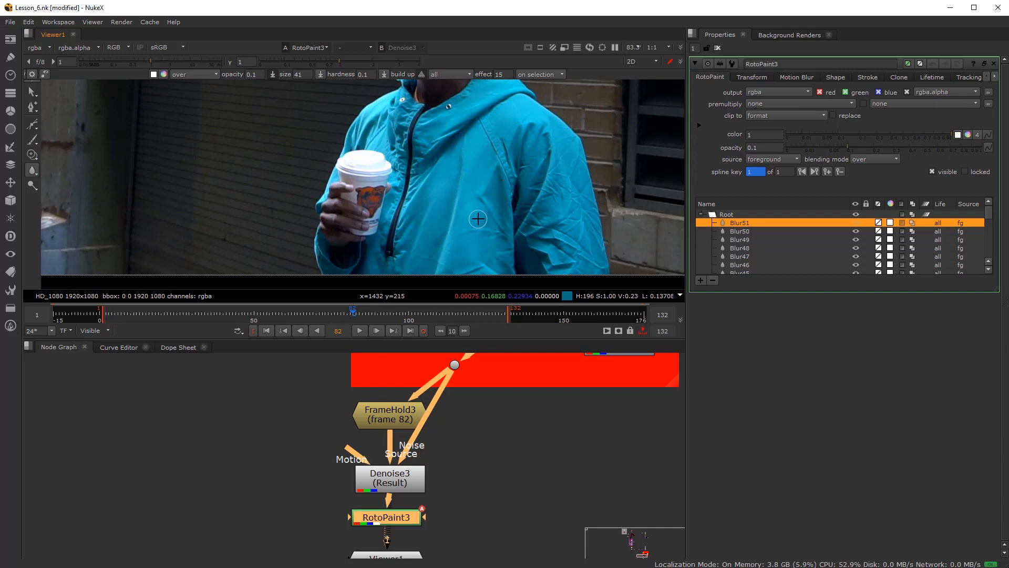
scroll(456, 237, "up", 2)
mouse_move(510, 198)
left_mouse_down()
mouse_move(505, 268)
mouse_move(462, 266)
left_mouse_up()
middle_click_drag(463, 249, 462, 207)
mouse_move(508, 209)
left_mouse_down()
mouse_move(491, 232)
mouse_move(503, 234)
left_mouse_up()
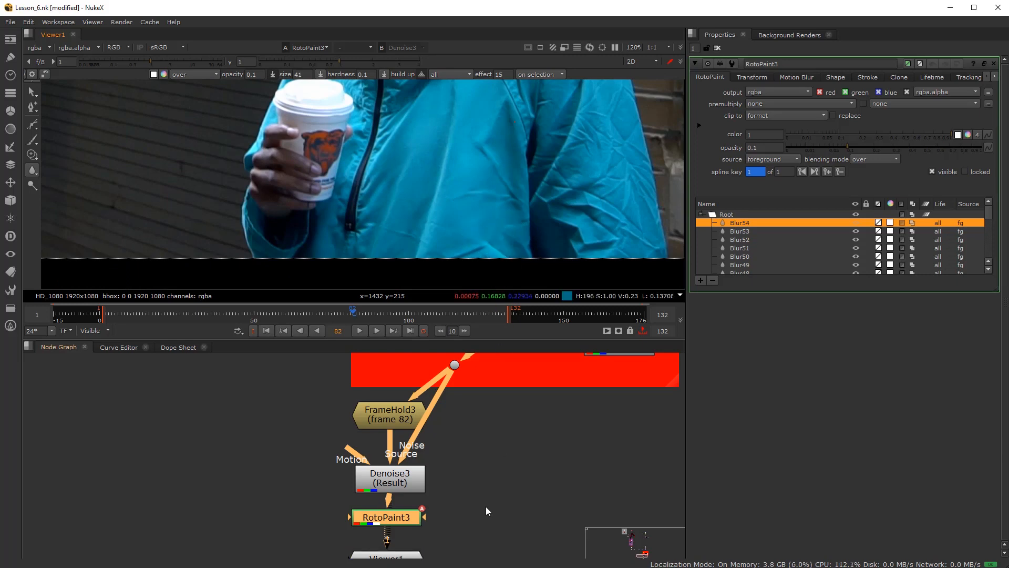
Move the RotoPaint3 node slightly to the left beneath Denoise3 in the node graph
scroll(463, 519, "down", 2)
middle_click_drag(451, 524, 461, 499)
scroll(432, 515, "up", 2)
left_click(428, 529)
left_click_drag(422, 488, 396, 504)
scroll(447, 478, "down", 3)
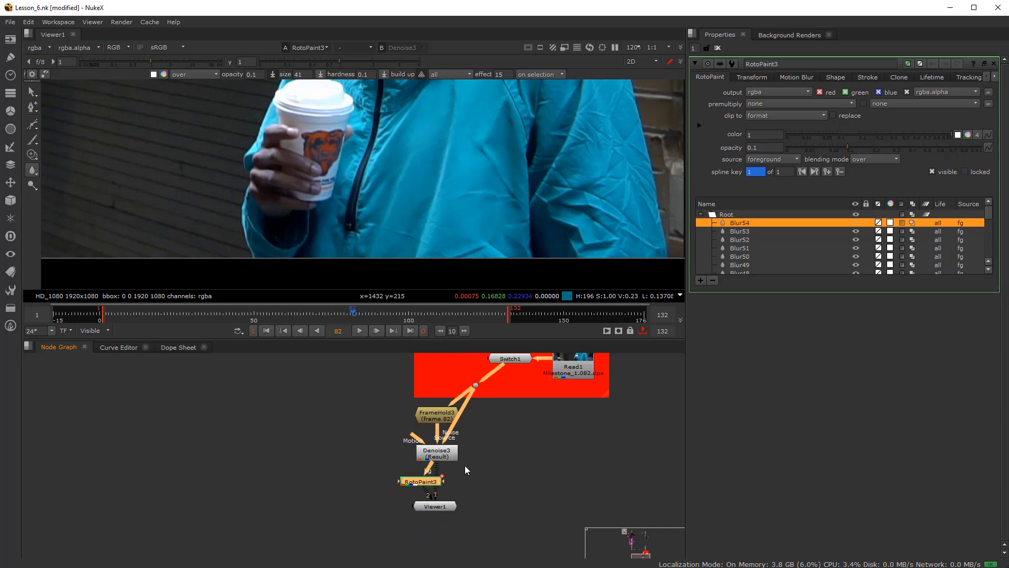
Add a Roto node in the empty space beside Denoise3
scroll(427, 469, "up", 2)
left_click(428, 468)
key("Tab")
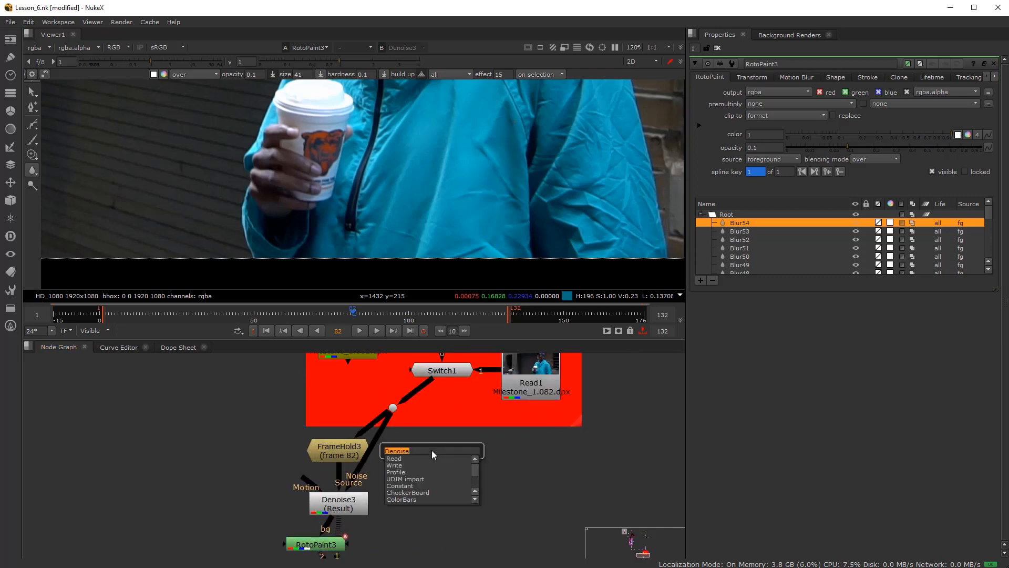
type("r")
left_click(406, 464)
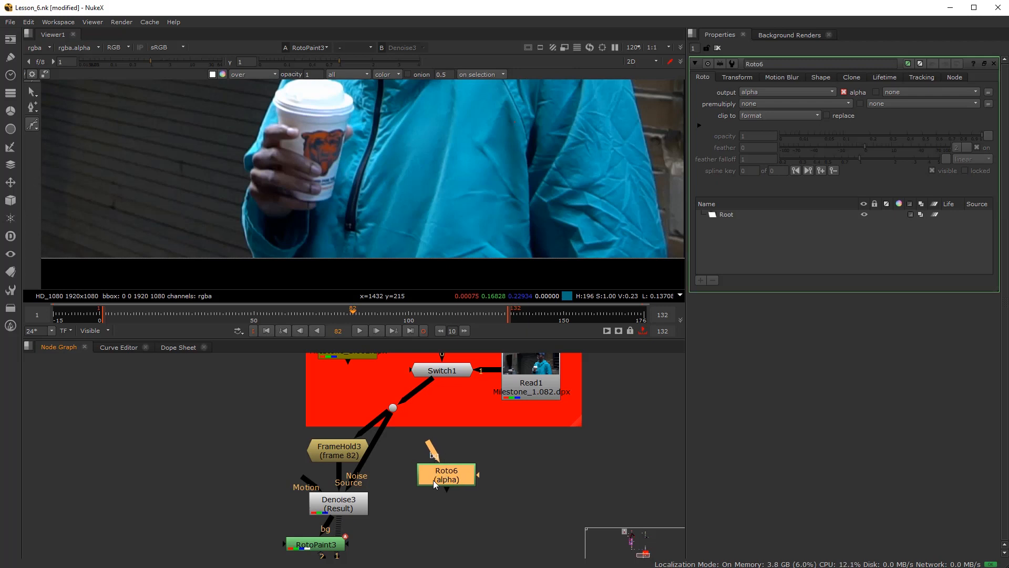
Line up FrameHold3, Denoise3, RotoPaint3 and the Viewer in one column, with the dot level with FrameHold3 and the Roto node alongside
middle_click_drag(433, 480, 427, 505)
left_click_drag(385, 435, 434, 476)
middle_click_drag(435, 481, 437, 439)
left_click_drag(440, 455, 438, 509)
middle_click_drag(427, 478, 445, 417)
left_click_drag(370, 500, 371, 526)
mouse_move(347, 495)
left_mouse_down()
mouse_move(348, 469)
mouse_move(362, 478)
mouse_move(346, 480)
left_mouse_up()
left_click_drag(346, 527, 349, 529)
left_click_drag(446, 449, 445, 479)
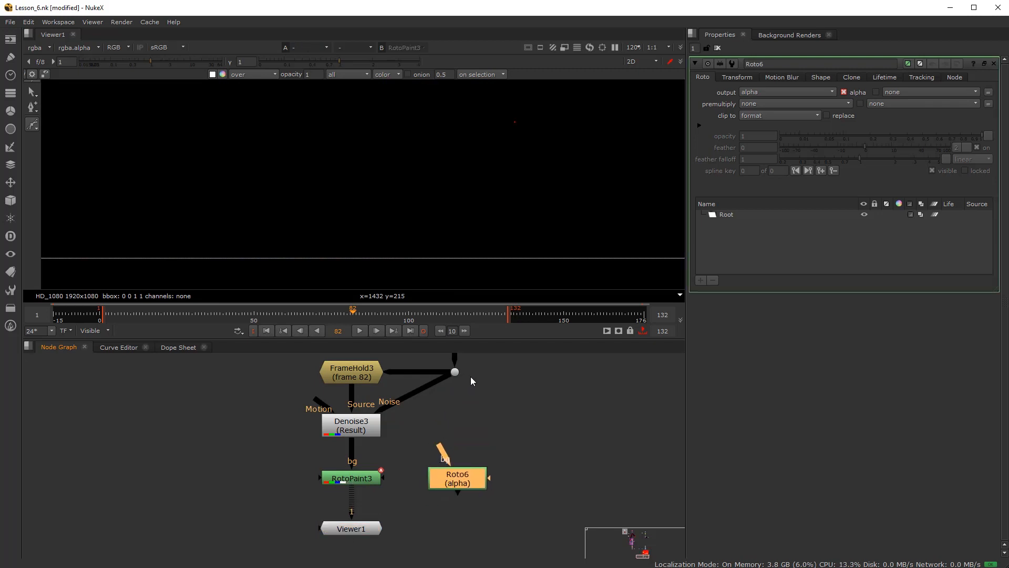
Connect the bg input of Roto6 to the dot beside FrameHold3 and show Roto6 in the viewer
scroll(420, 526, "down", 4)
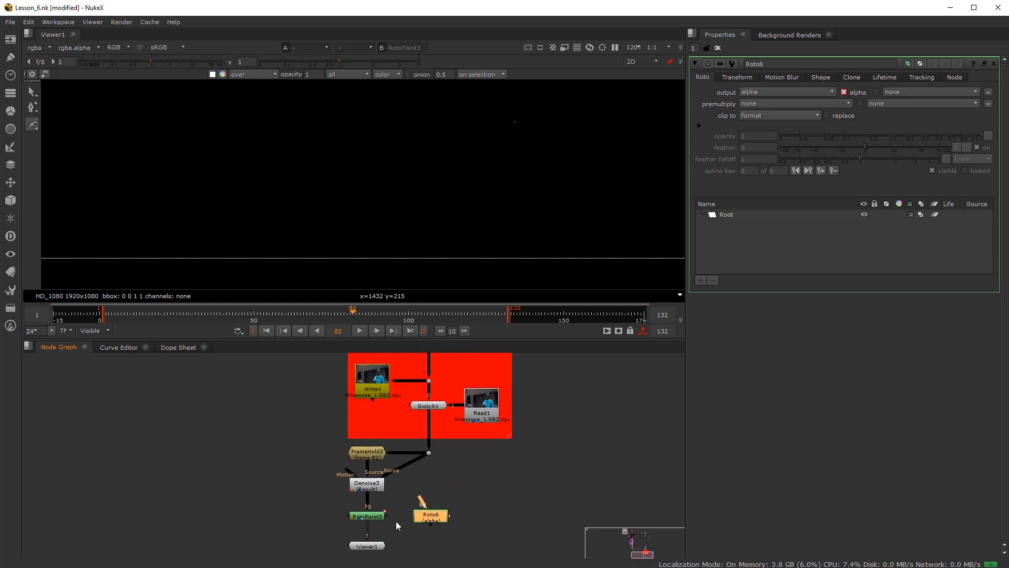
scroll(442, 460, "up", 4)
scroll(415, 517, "up", 1)
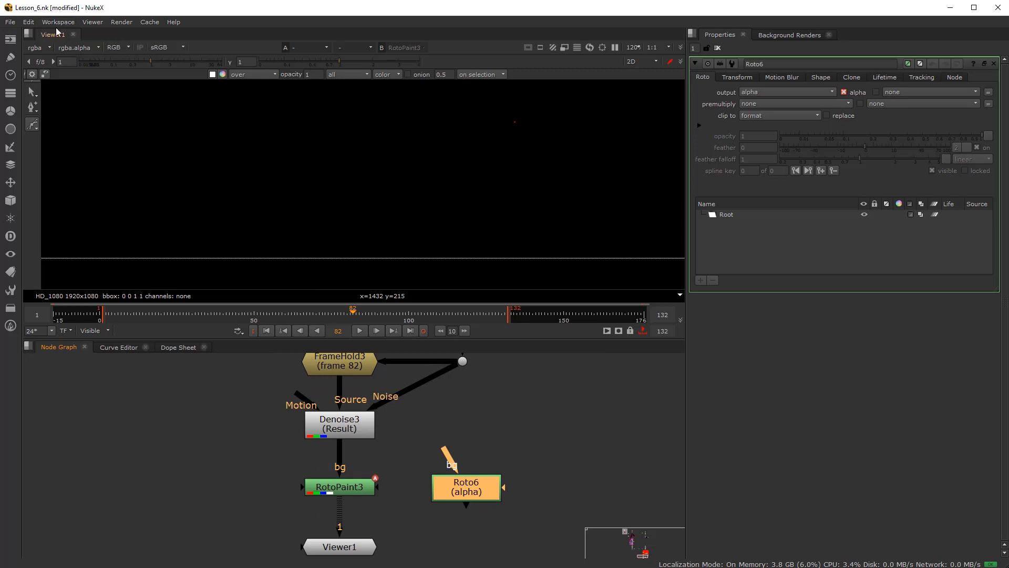
scroll(427, 464, "down", 2)
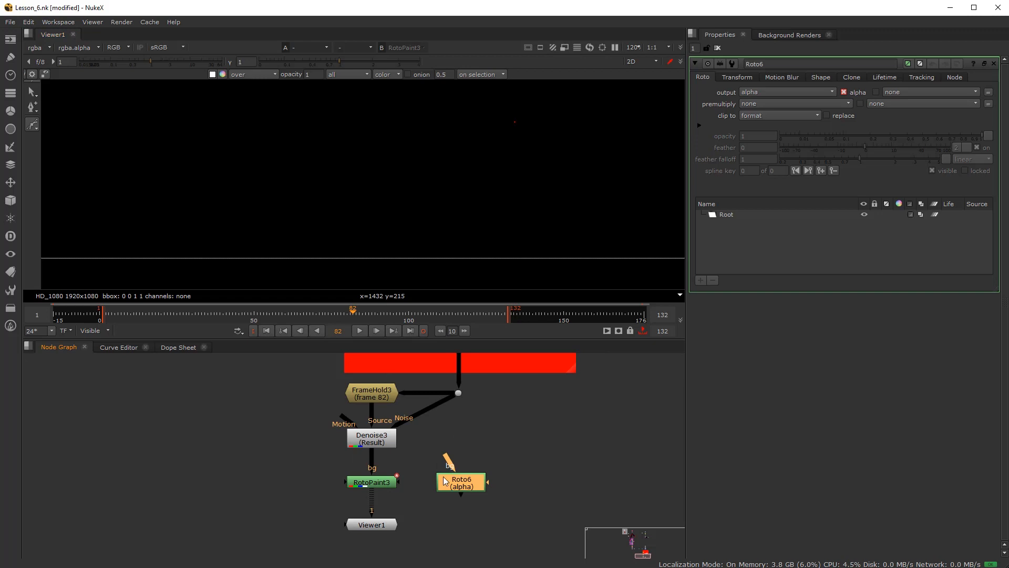
scroll(453, 481, "up", 1)
scroll(432, 497, "up", 2)
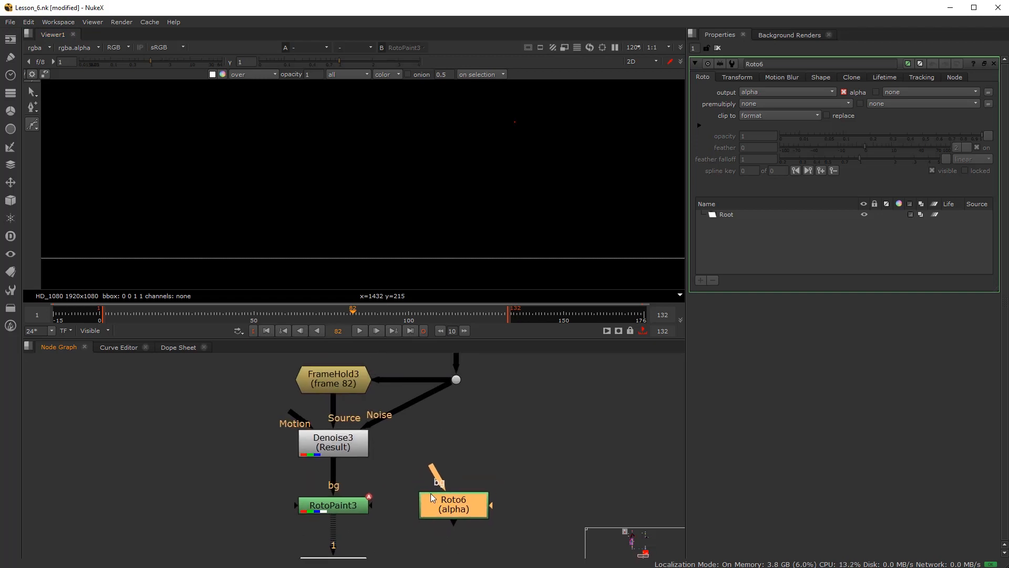
left_click_drag(435, 475, 456, 380)
key("1")
left_click(458, 508)
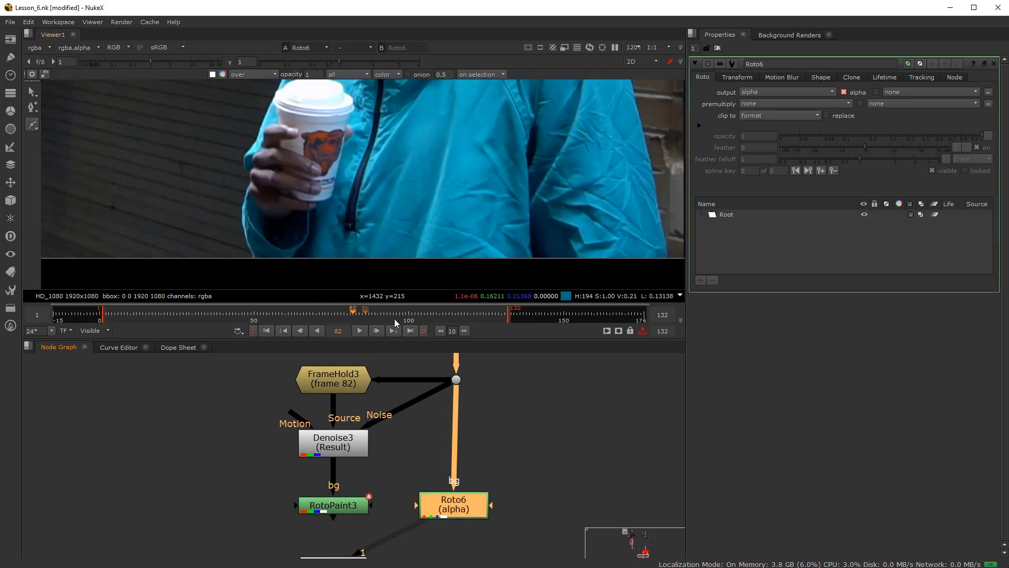
Start a Bezier shape on the jacket's chest at frame 82, running it over the hood edge and down the sleeve seam
scroll(444, 200, "down", 4)
scroll(262, 142, "up", 3)
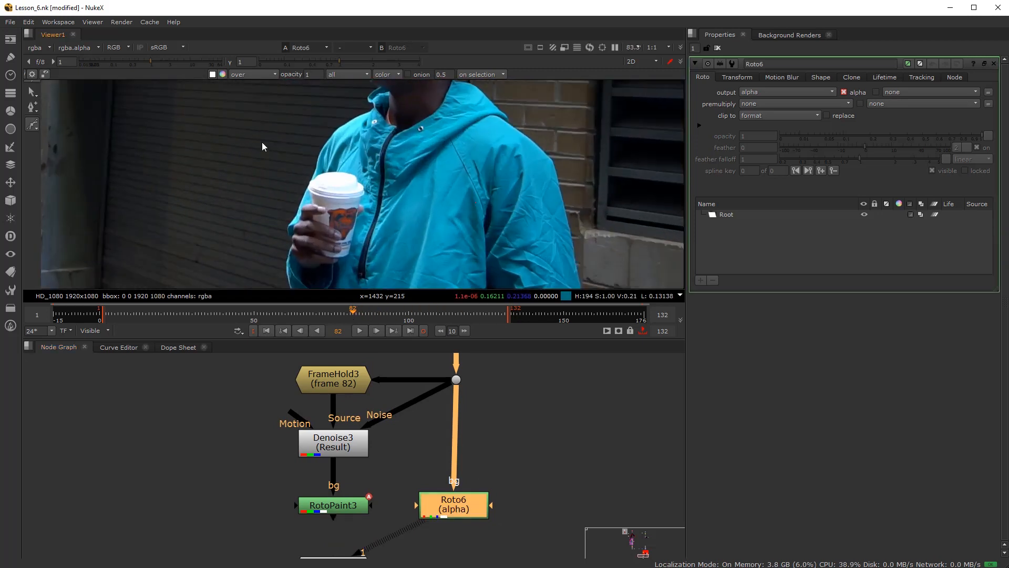
scroll(428, 158, "up", 3)
scroll(411, 210, "up", 1)
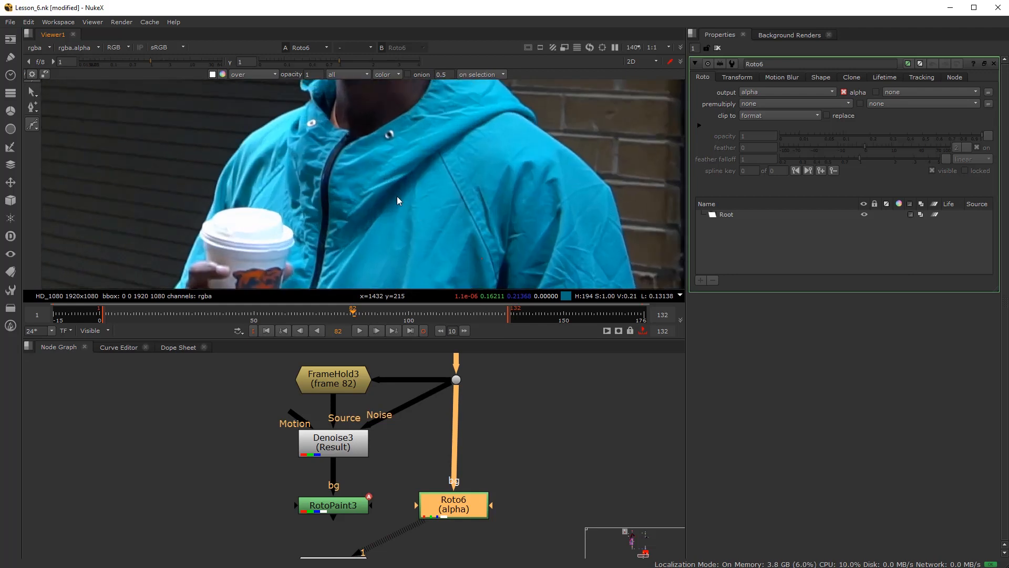
left_click(396, 199)
left_click(407, 194)
left_click_drag(439, 164, 441, 172)
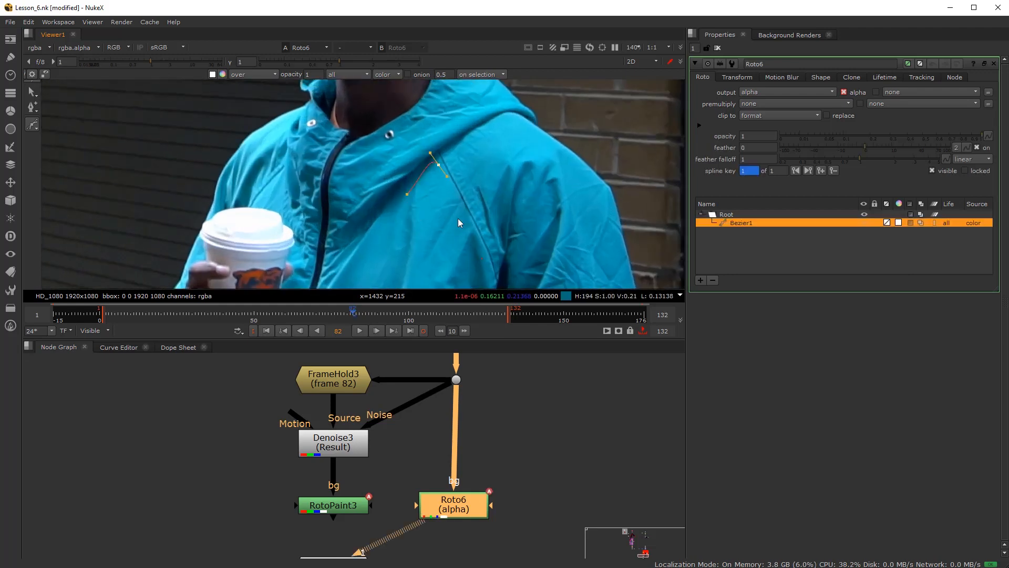
left_click_drag(482, 250, 488, 261)
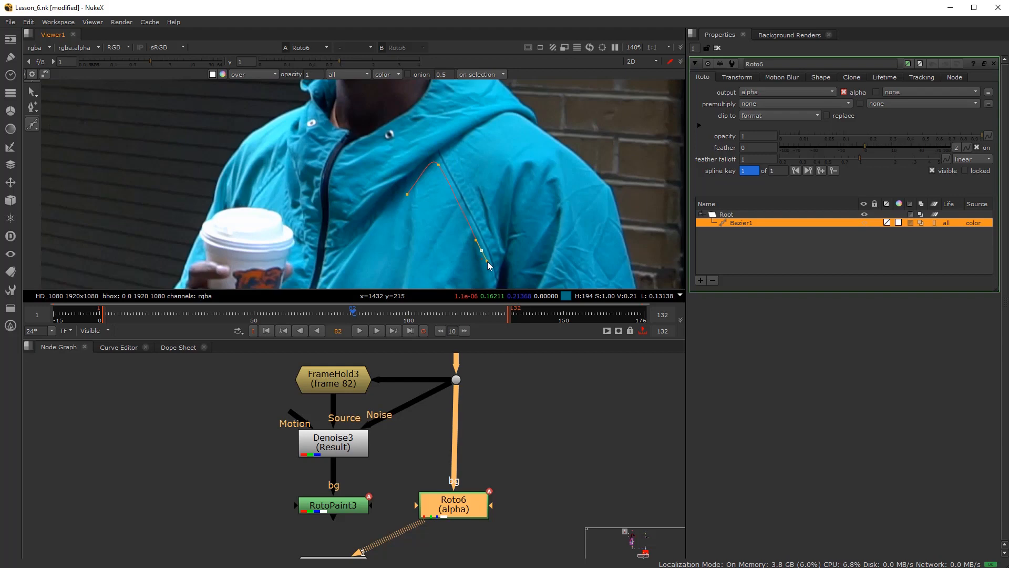
middle_click_drag(487, 261, 475, 183)
middle_click_drag(477, 220, 486, 164)
left_click_drag(494, 207, 493, 232)
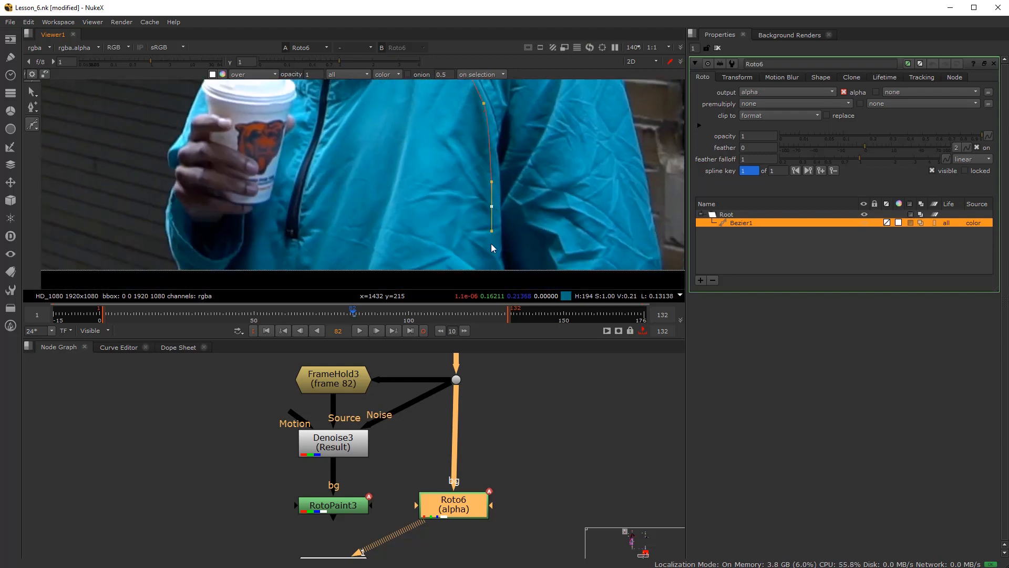
Continue the Bezier along the jacket's hem and up beside the zipper, closing it at its first point
middle_click_drag(487, 271, 487, 222)
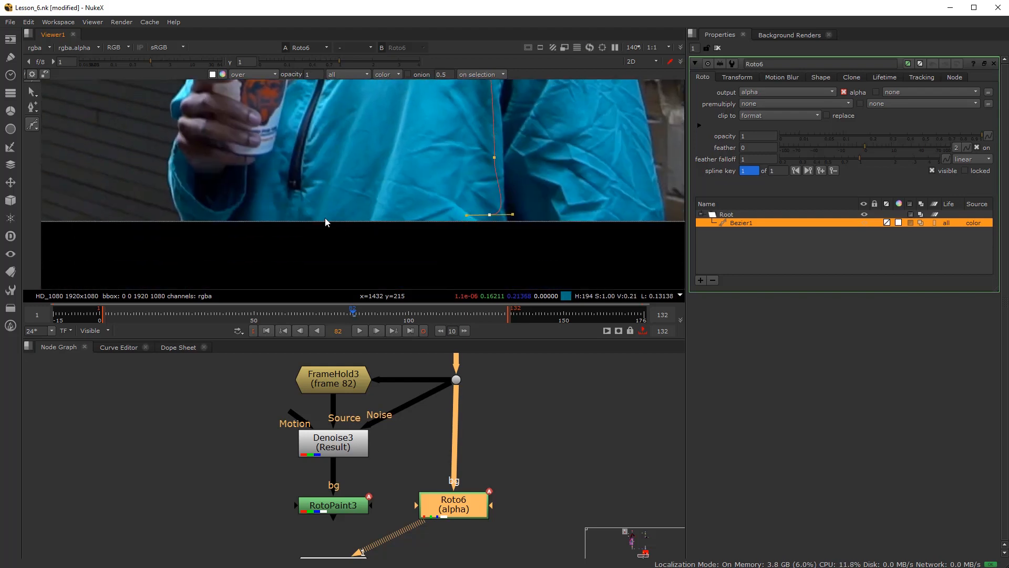
middle_click_drag(316, 190, 324, 231)
left_click_drag(317, 210, 317, 191)
middle_click_drag(336, 187, 339, 247)
left_click_drag(339, 186, 346, 171)
middle_click_drag(355, 178, 347, 216)
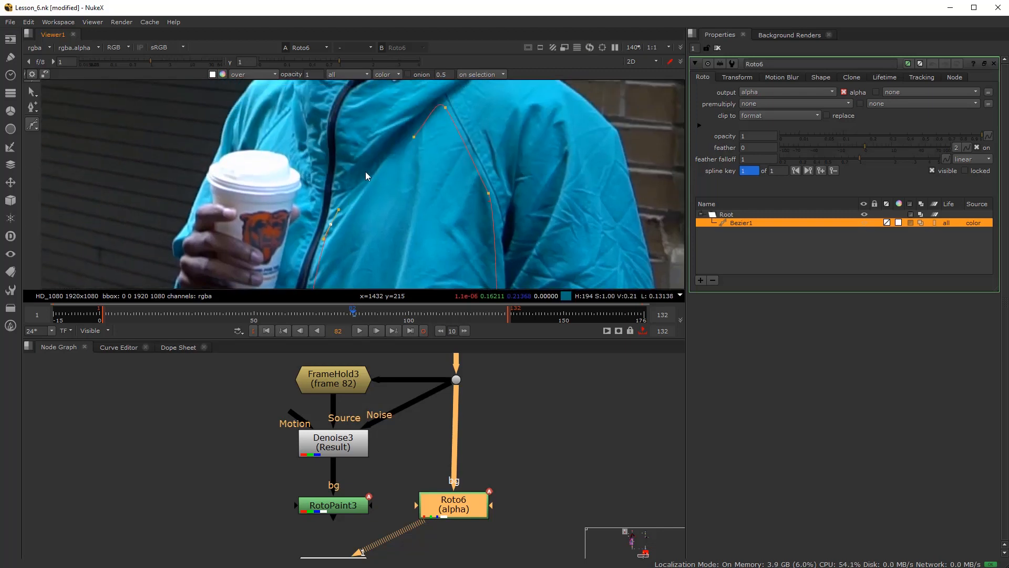
left_click(414, 138)
Move the chest shape's top point out to the shoulder, just below the hood's edge
middle_click_drag(414, 138, 381, 213)
scroll(404, 178, "up", 1)
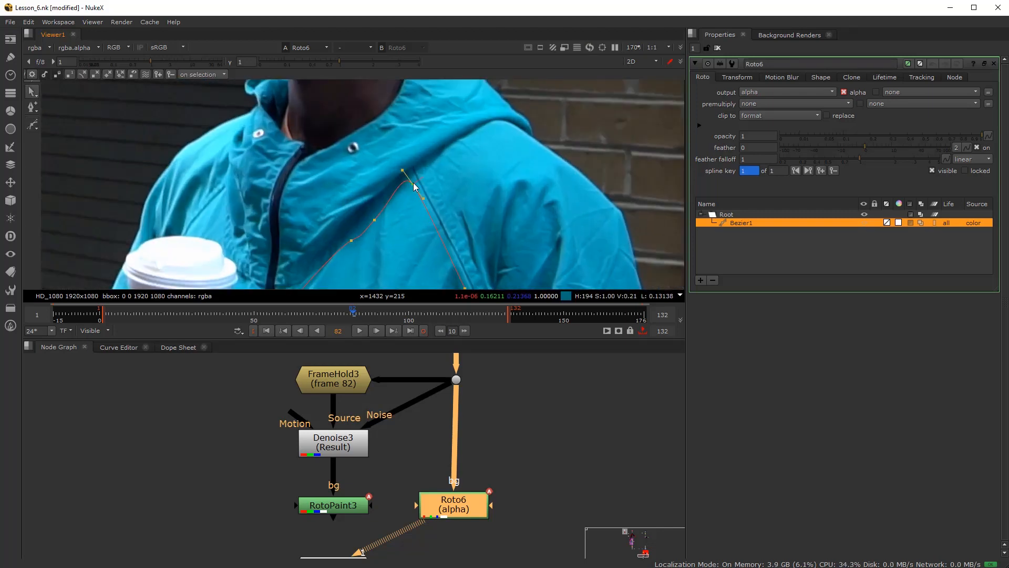
left_click_drag(483, 151, 494, 141)
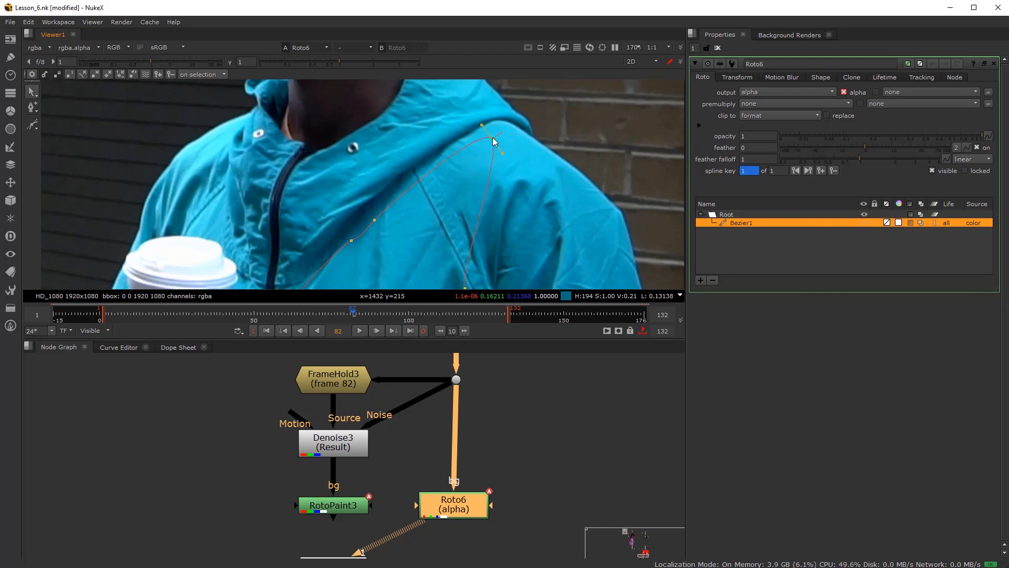
Compare the RotoPaint3 and Denoise3 results in the viewer and return to Roto6
left_click(337, 460)
left_click(339, 505)
key("1")
left_click(339, 446, "shift")
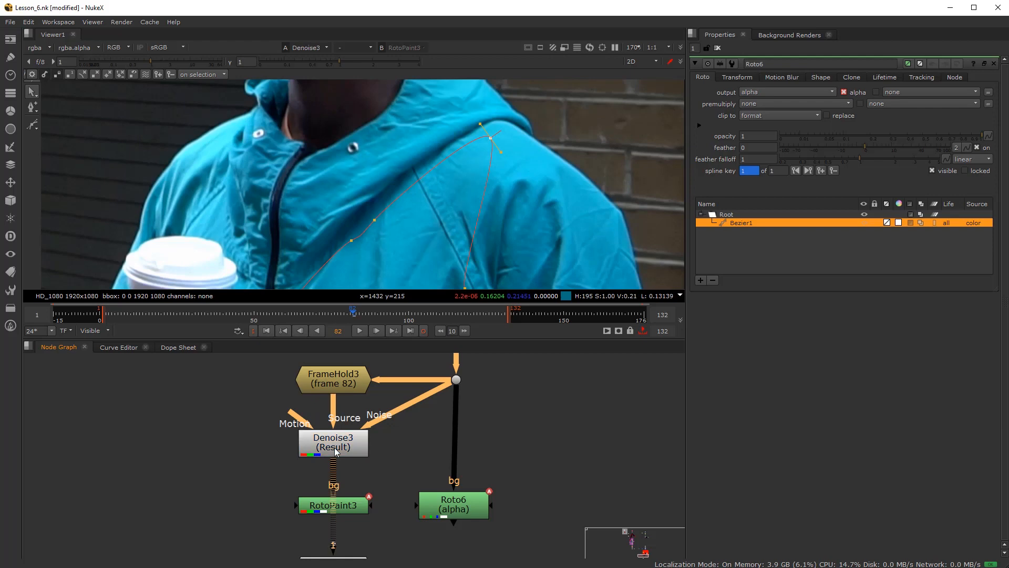
key("1")
left_click(468, 511)
key("1")
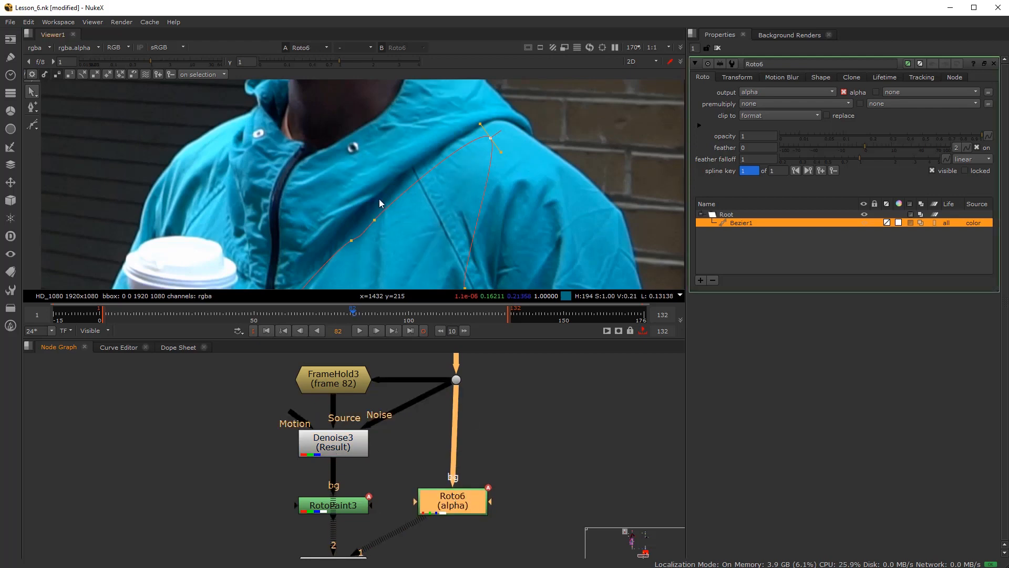
Adjust the chest shape's point along the hood edge and draw a second closed Bezier around the hood and collar flap
left_click_drag(374, 220, 381, 219)
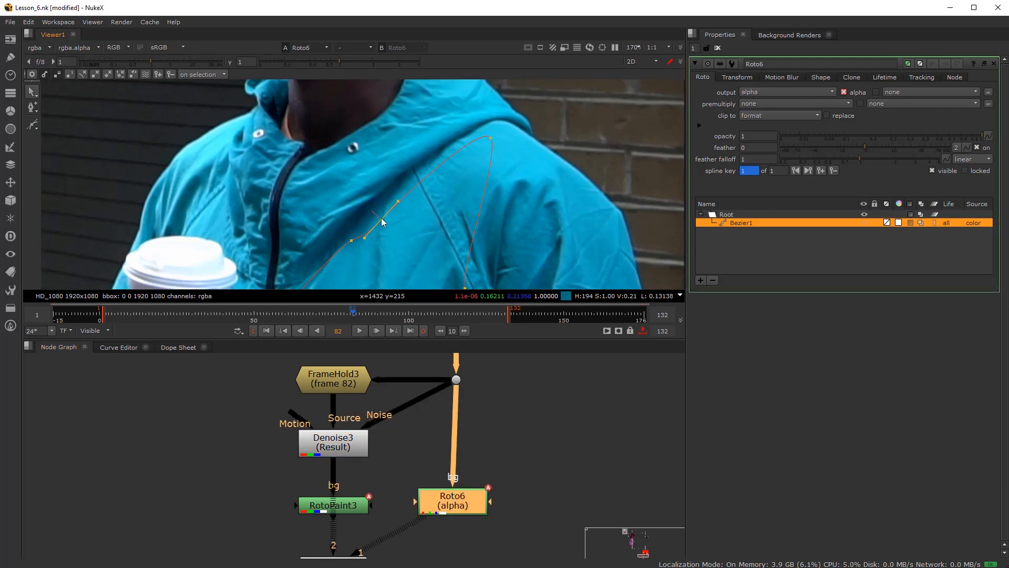
left_click(33, 126)
left_click_drag(330, 221, 346, 205)
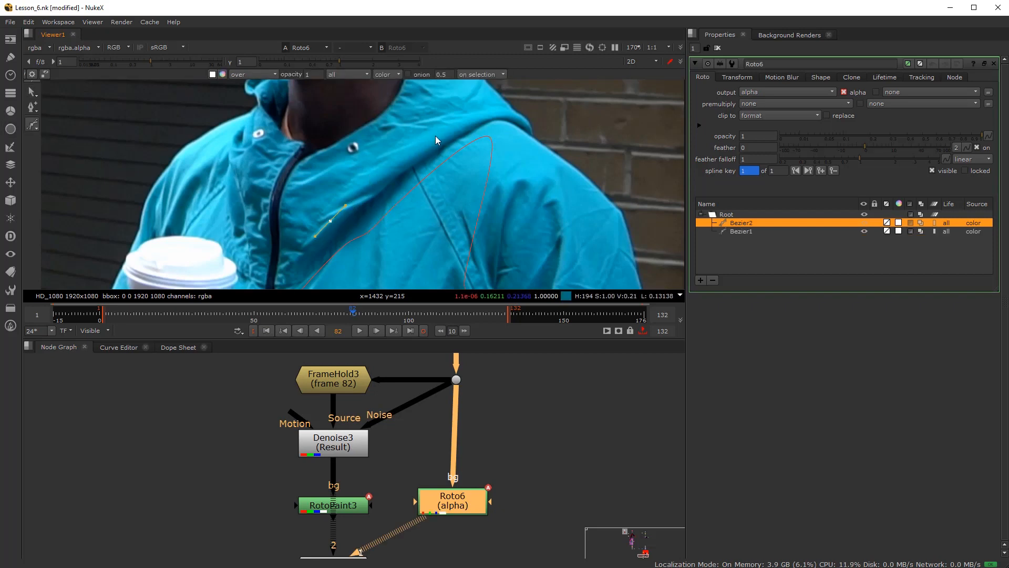
left_click_drag(478, 120, 487, 115)
middle_click_drag(482, 130, 474, 162)
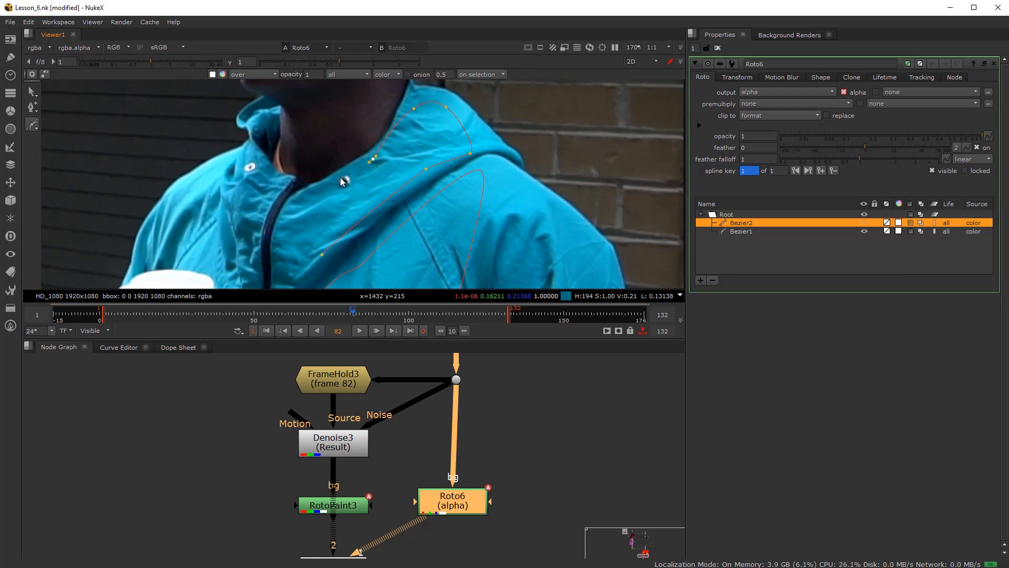
left_click_drag(285, 248, 286, 263)
left_click(323, 254)
scroll(366, 218, "down", 4)
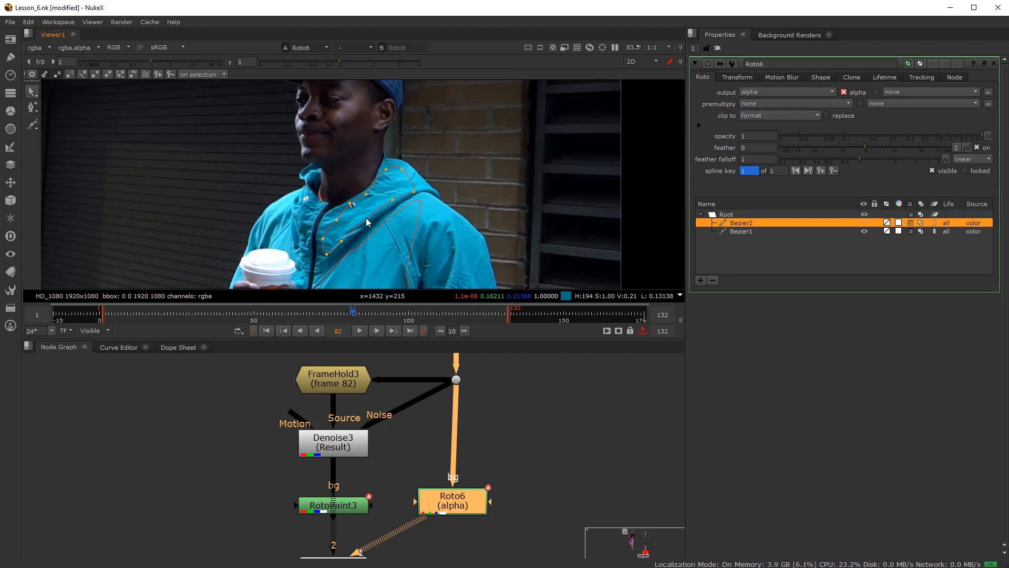
Select both Bezier shapes and set them up for planar tracking in a shared track layer
left_click(744, 232)
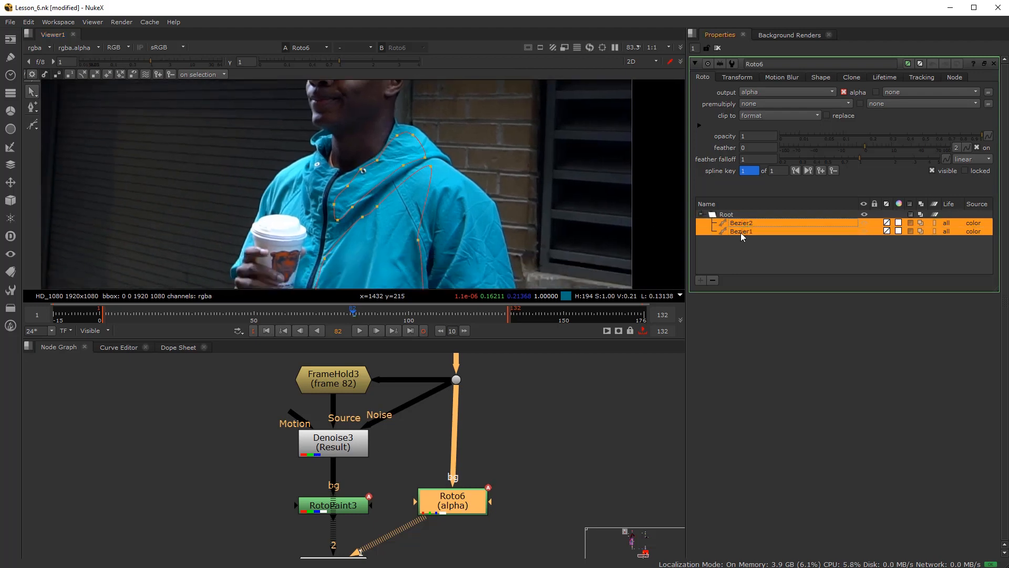
right_click(749, 227)
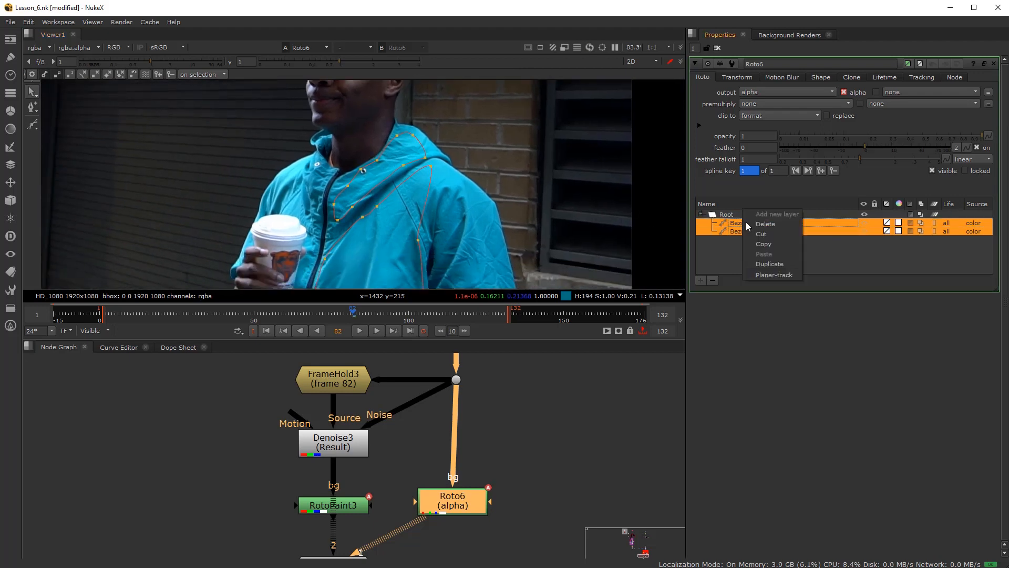
left_click(775, 275)
left_click(712, 223)
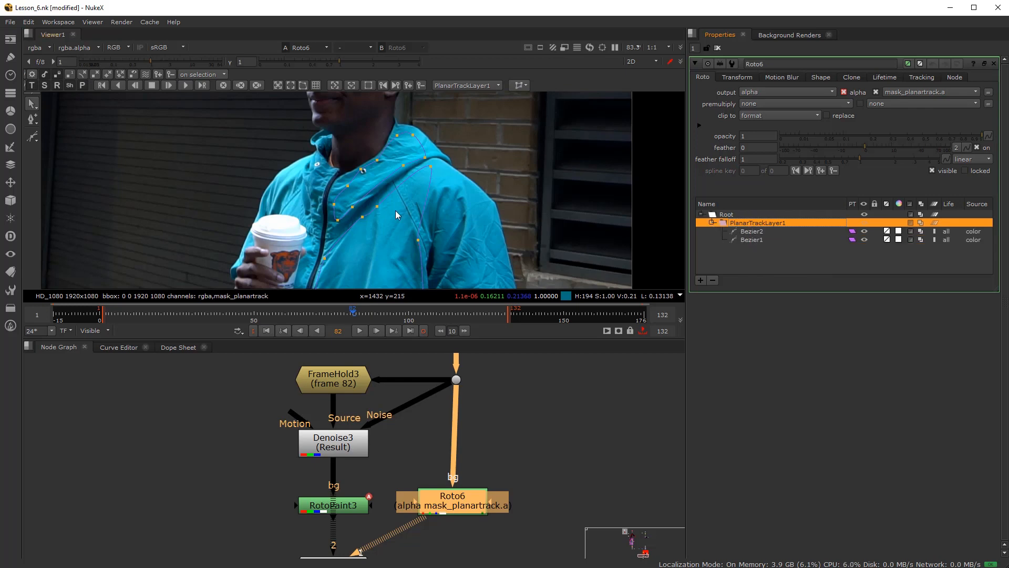
scroll(389, 233, "down", 2)
scroll(444, 169, "up", 2)
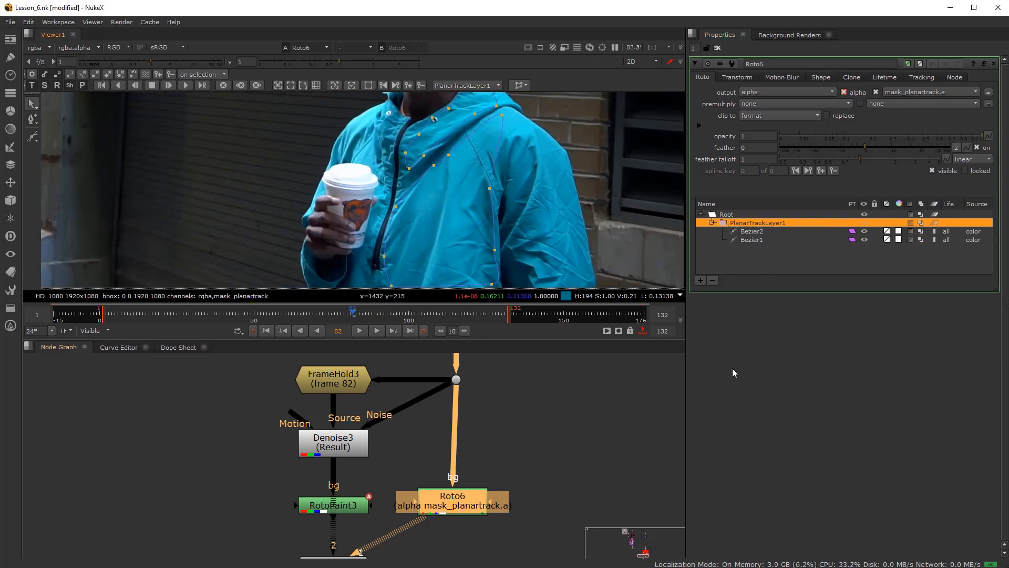
middle_click_drag(237, 156, 162, 199)
scroll(162, 199, "down", 1)
scroll(162, 198, "up", 1)
middle_click_drag(246, 191, 278, 168)
scroll(425, 191, "up", 3)
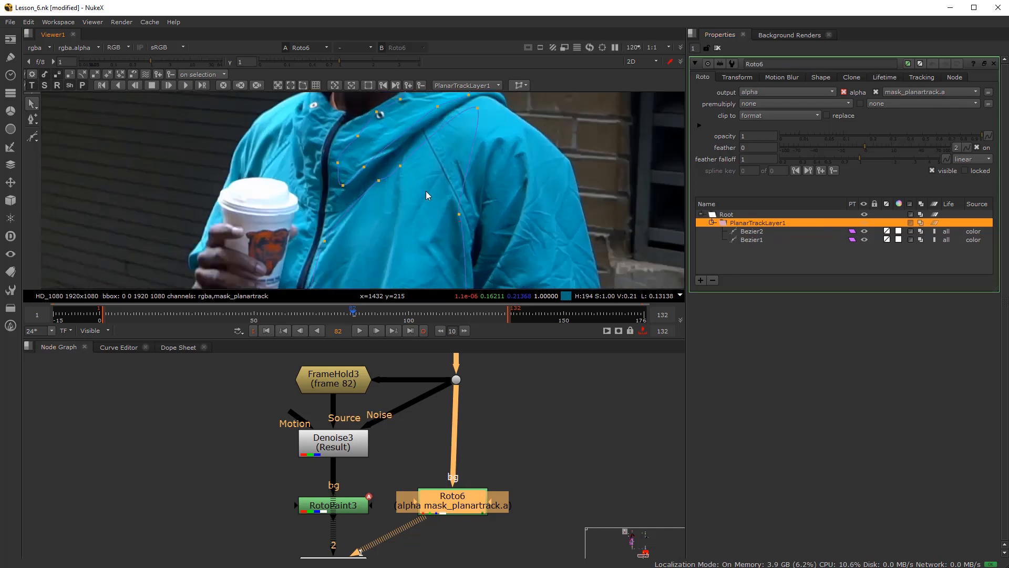
Insert a Sharpen node between the dot and Roto6 and inspect the sharpened jacket fabric
left_click(494, 427)
key("Tab")
type("sharpen")
key("Return")
left_click_drag(498, 425, 466, 433)
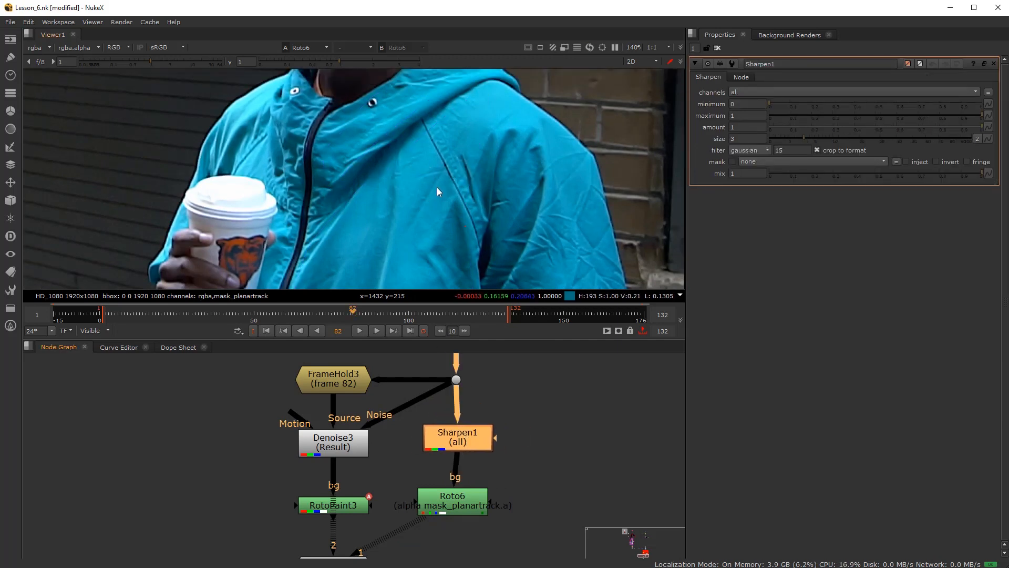
scroll(409, 174, "up", 3)
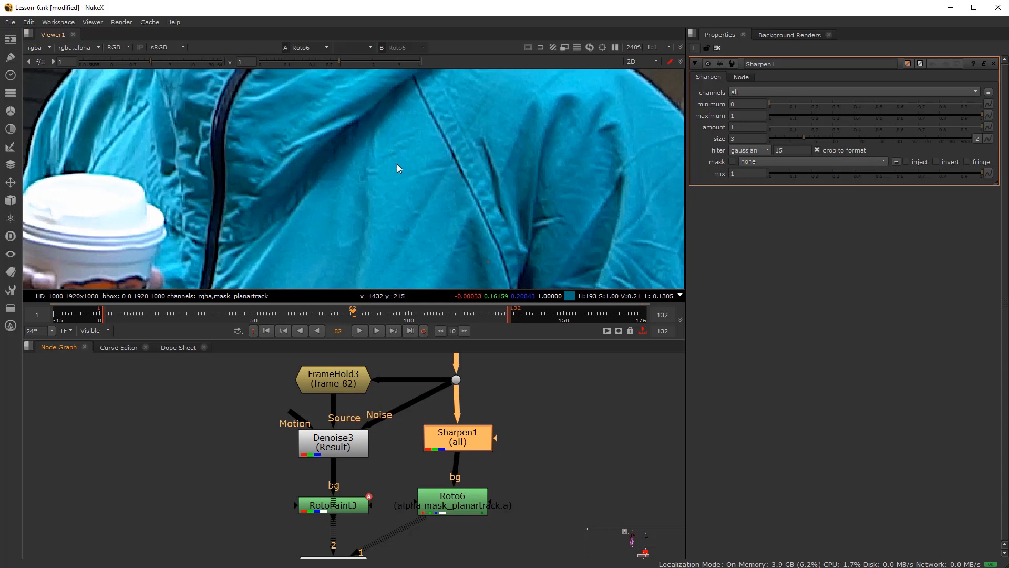
scroll(398, 167, "down", 3)
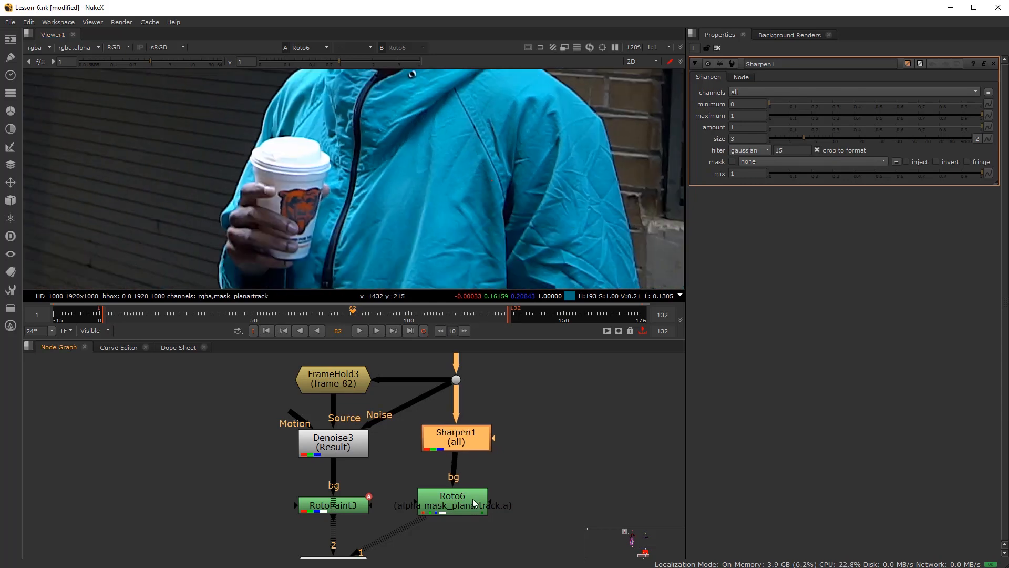
Reopen Roto6, choose PlanarTrackLayer1 as the active track layer and track it forward from frame 82 to frame 132
double_click(458, 505)
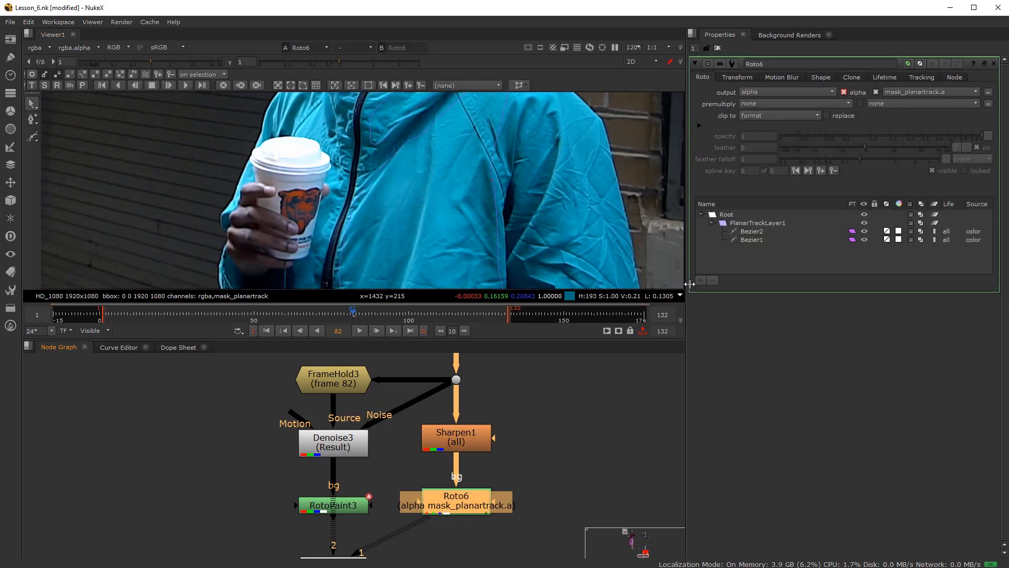
scroll(497, 203, "down", 2)
left_click(478, 88)
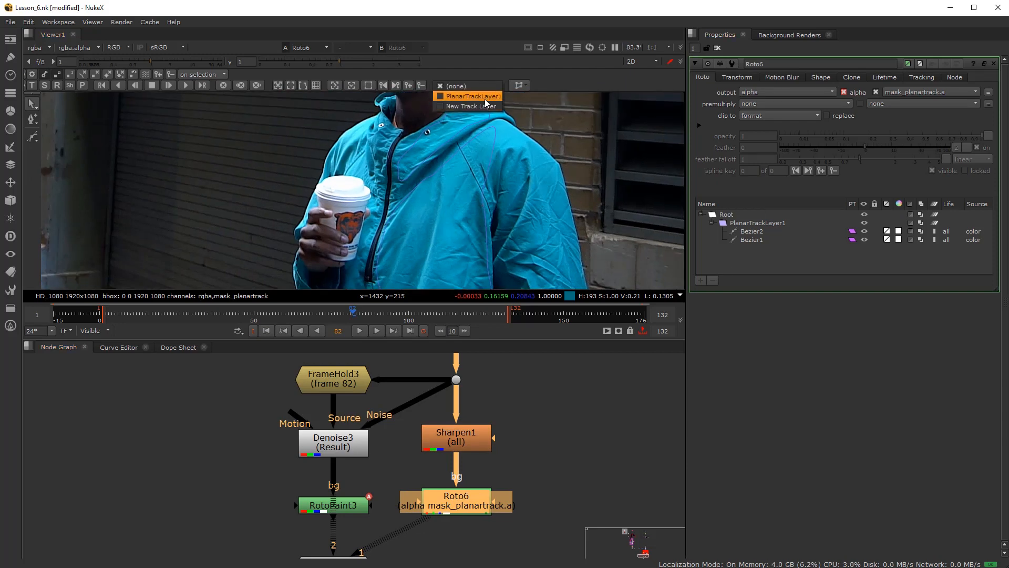
left_click(485, 99)
left_click(185, 85)
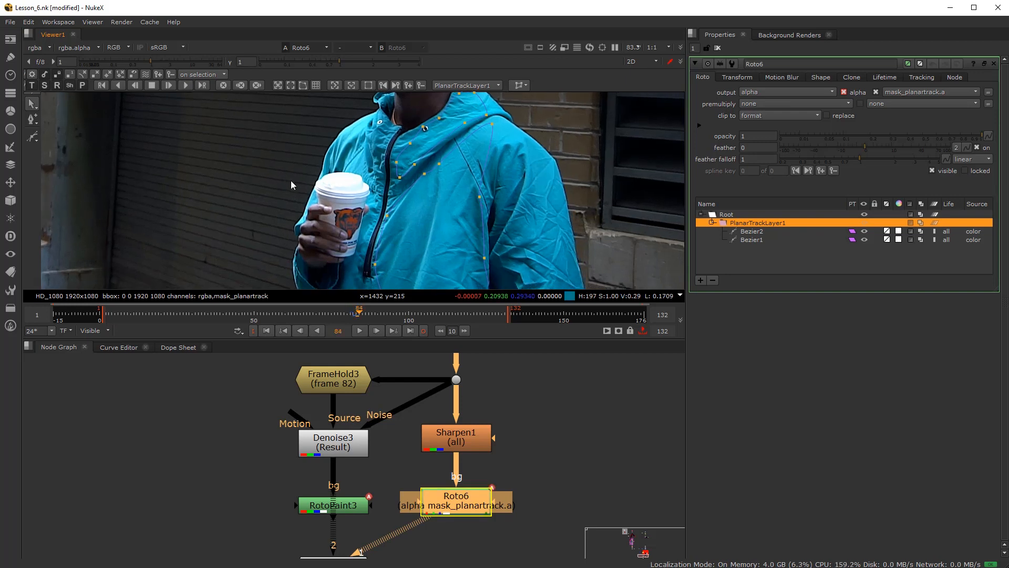
left_click_drag(531, 254, 636, 338)
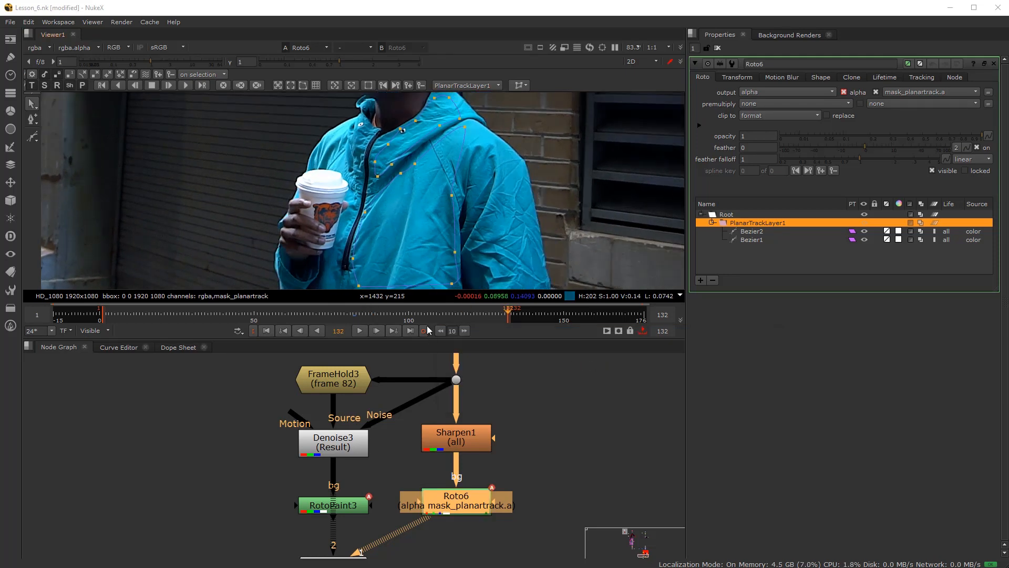
Return to frame 82 and track PlanarTrackLayer1 backward to frame 1
left_click(354, 317)
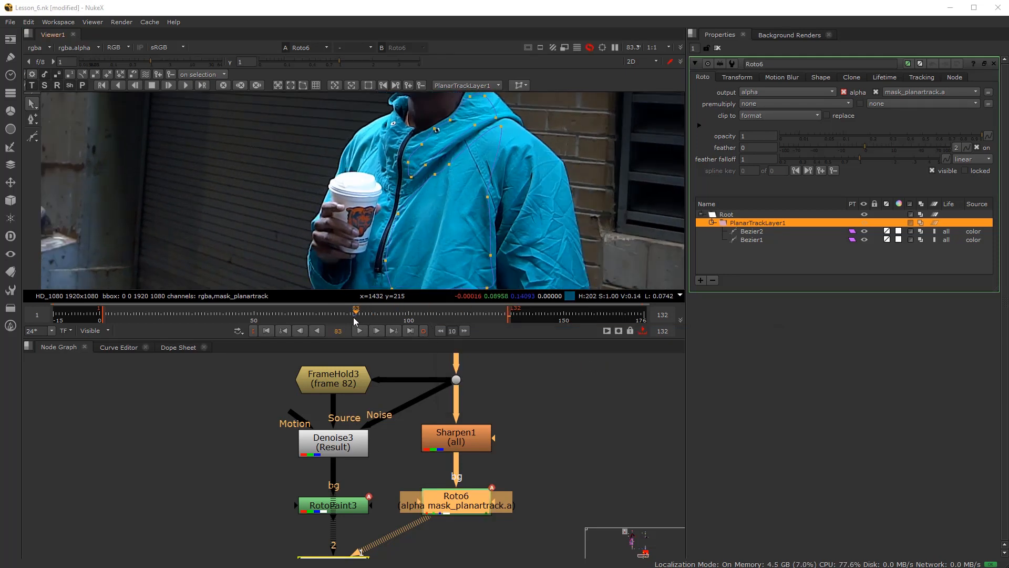
left_click(353, 317)
left_click(118, 87)
left_click(120, 86)
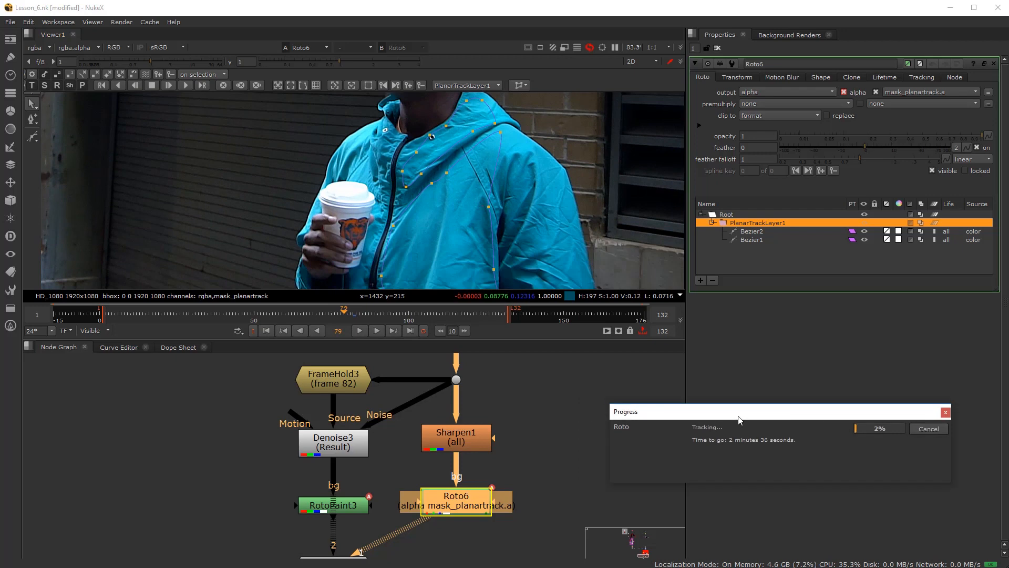
scroll(605, 243, "down", 4)
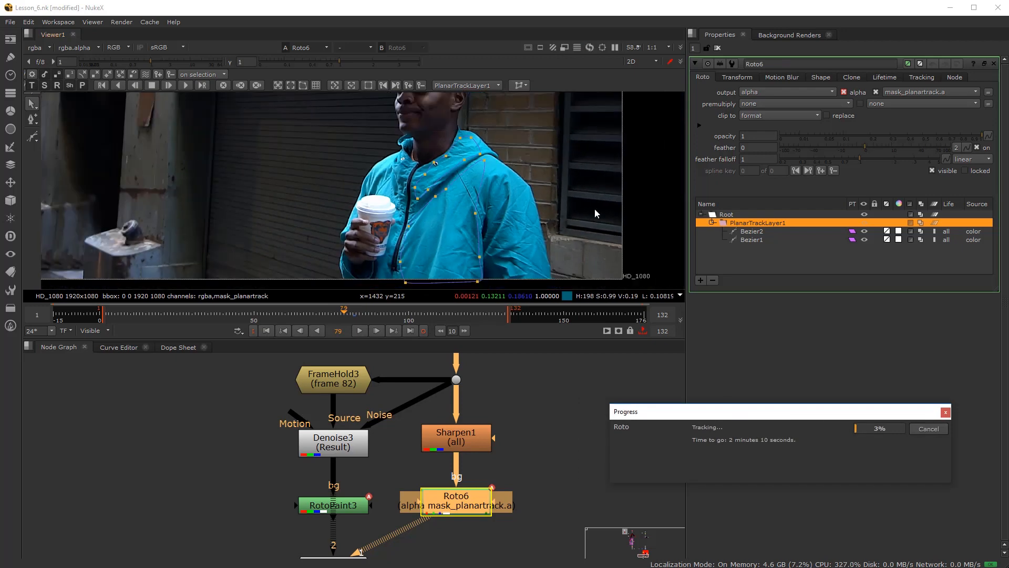
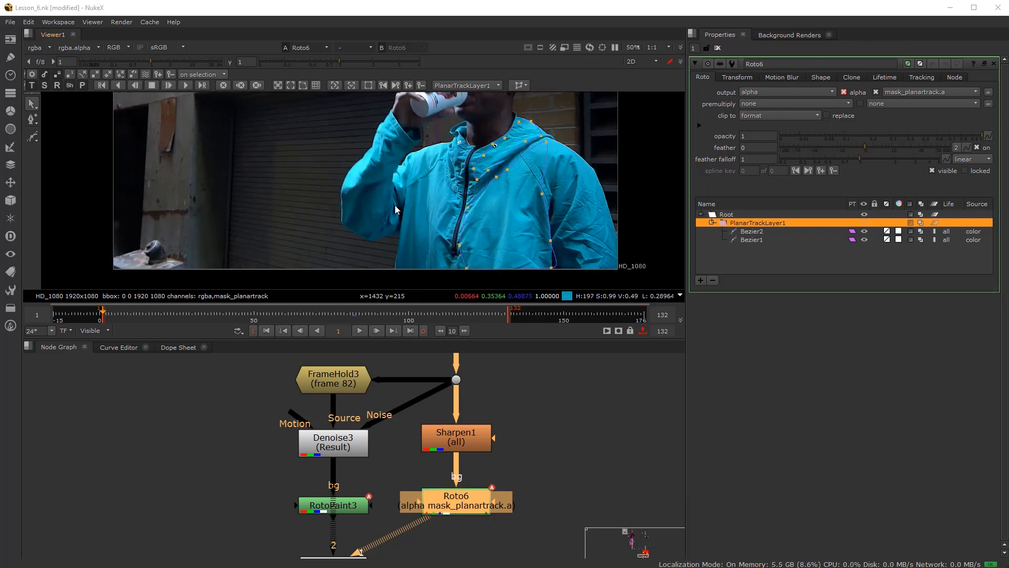
Play back the shot and examine how the tracked roto shapes stick to the jacket
scroll(395, 208, "down", 3)
left_click(364, 332)
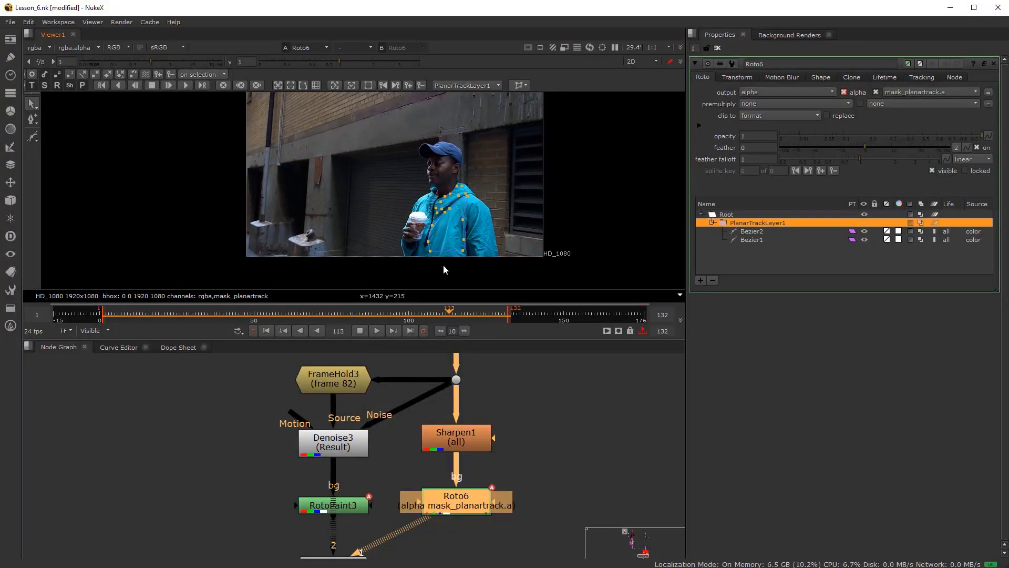
scroll(481, 270, "up", 3)
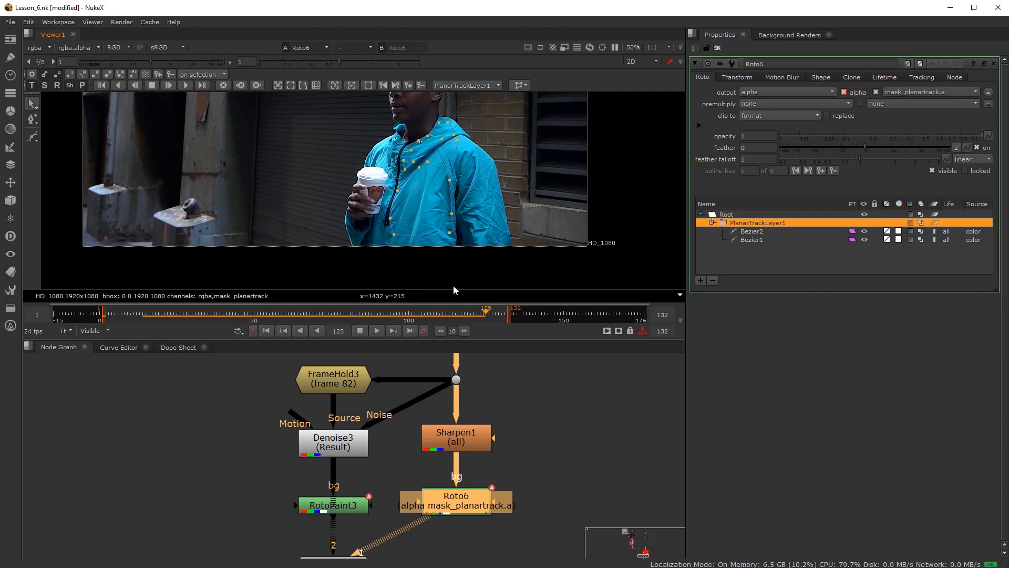
left_click(361, 331)
left_click(361, 331)
scroll(337, 463, "down", 1)
scroll(457, 209, "up", 2)
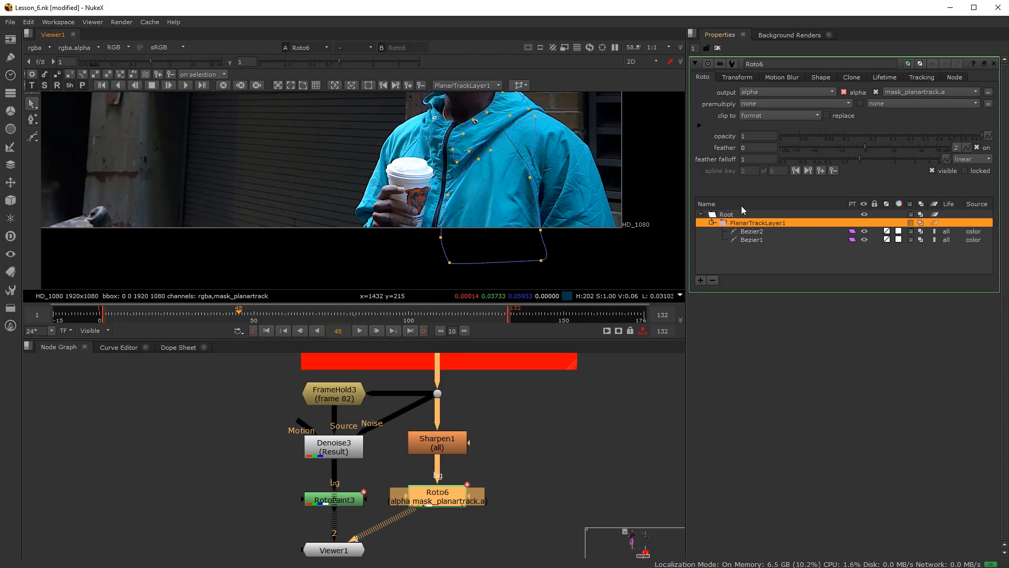
scroll(488, 121, "up", 3)
scroll(486, 197, "down", 3)
middle_click_drag(508, 178, 449, 171)
scroll(450, 172, "up", 3)
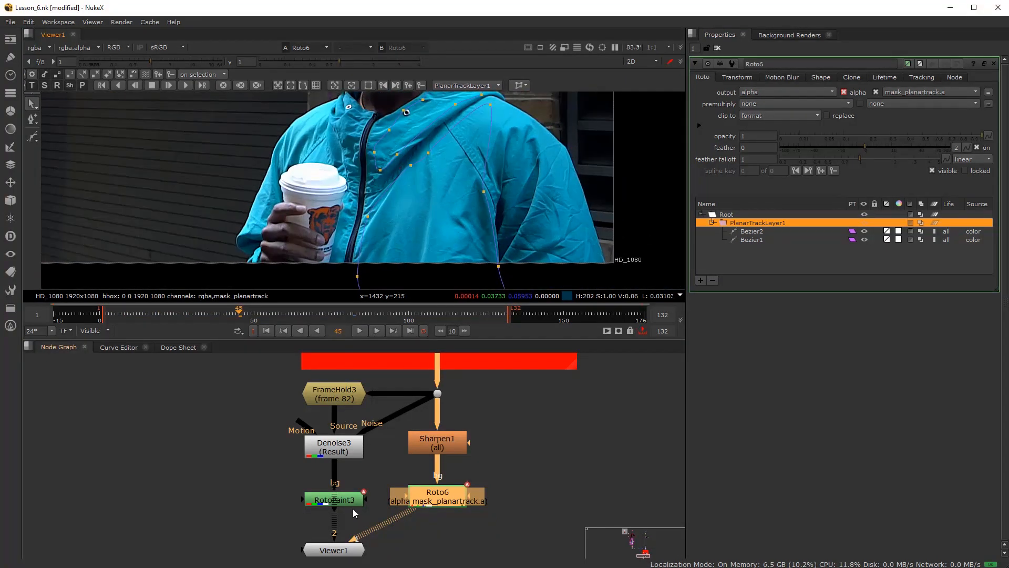
Move Viewer1 aside and add a Keymix node below RotoPaint3 and Roto6
middle_click_drag(343, 524, 371, 485)
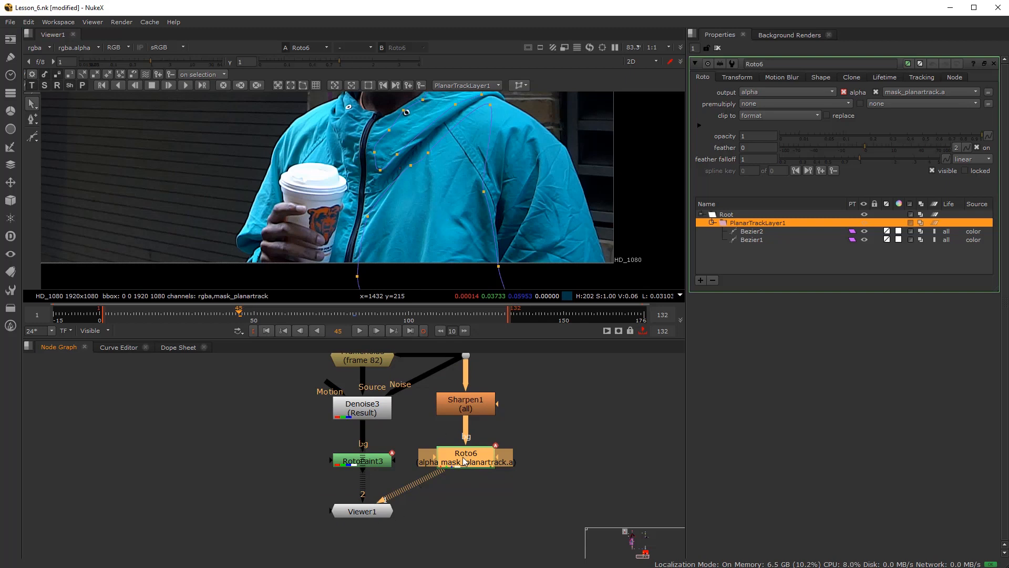
left_click(269, 505)
left_click_drag(364, 516, 254, 536)
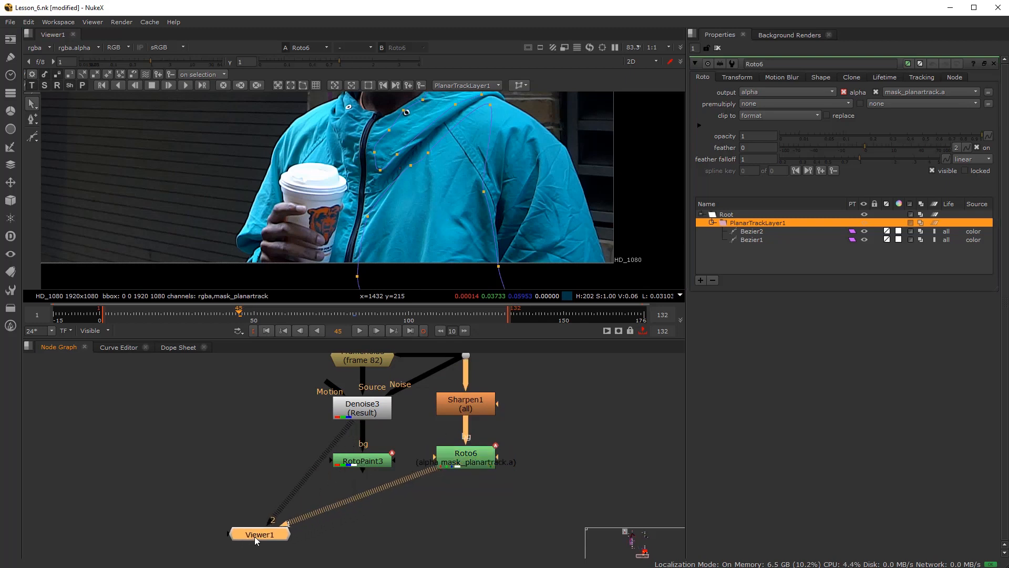
key("Tab")
type("ke")
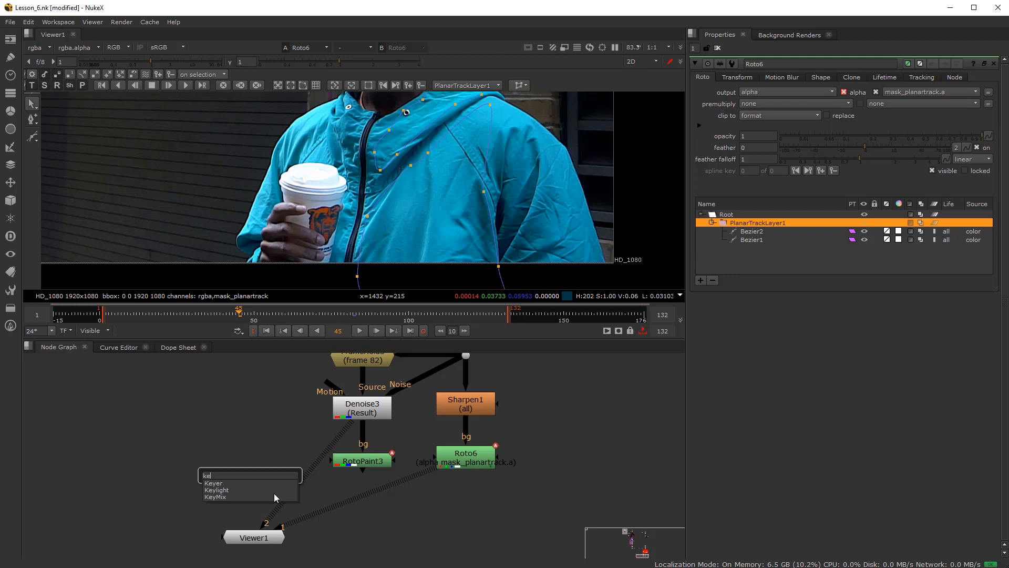
left_click(227, 497)
left_click_drag(239, 491, 380, 527)
scroll(380, 527, "up", 2)
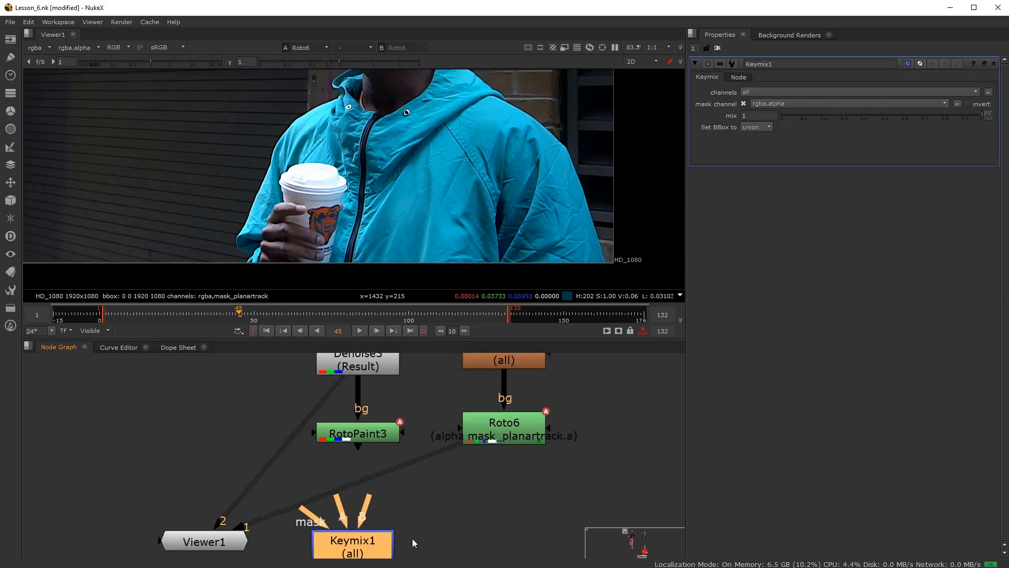
scroll(412, 538, "down", 2)
scroll(402, 525, "up", 2)
left_click_drag(399, 494, 443, 362)
scroll(488, 476, "down", 4)
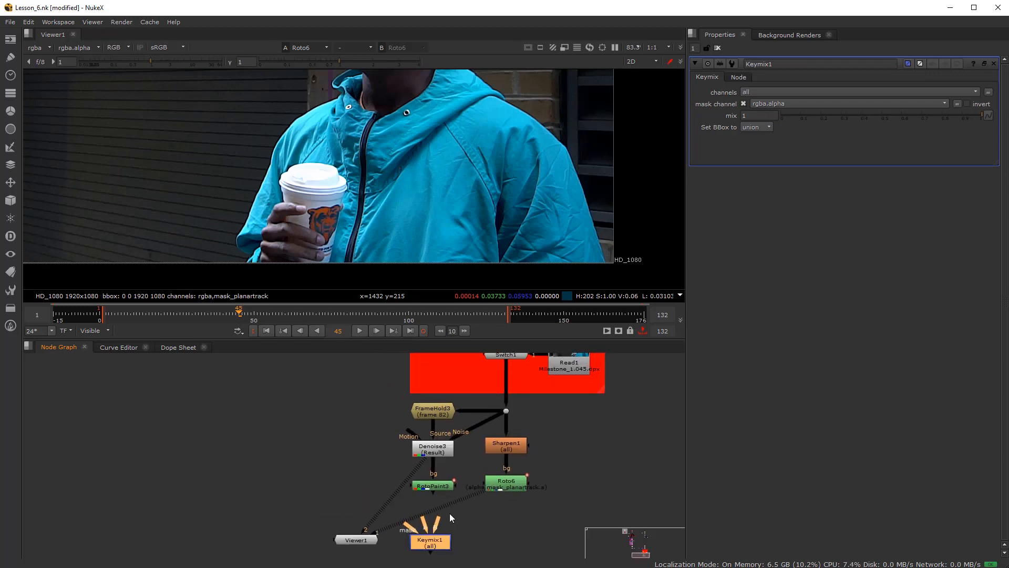
Shift the FrameHold3, Denoise3 and RotoPaint3 branch and the Sharpen1 and Roto6 branch away from the line below the dot
scroll(430, 527, "up", 1)
left_click_drag(437, 527, 521, 508)
left_click_drag(587, 423, 374, 500)
left_click_drag(439, 437, 368, 437)
left_click_drag(521, 427, 450, 434)
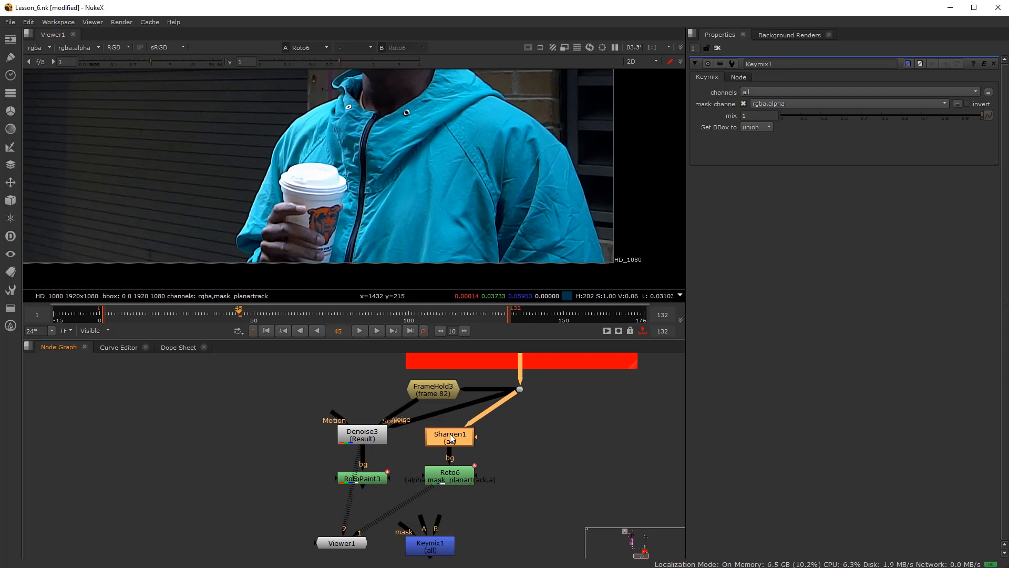
left_click_drag(434, 394, 364, 397)
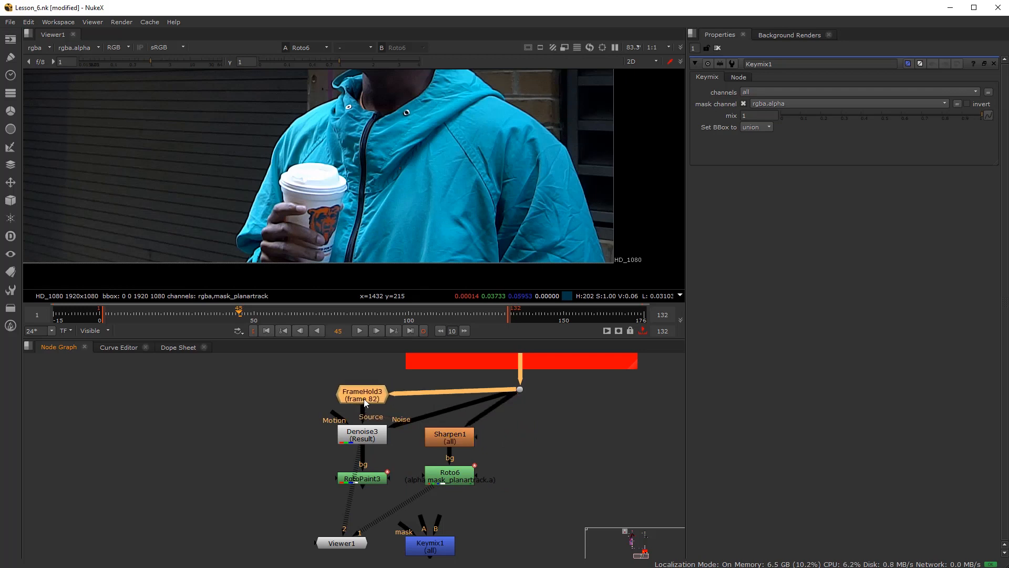
scroll(426, 473, "up", 2)
Connect Keymix1's B input to the dot, place the node below it, and connect the A input to RotoPaint3
left_click_drag(424, 535, 489, 416)
scroll(503, 503, "down", 3)
mouse_move(483, 540)
left_mouse_down()
mouse_move(486, 563)
mouse_move(484, 545)
left_mouse_up()
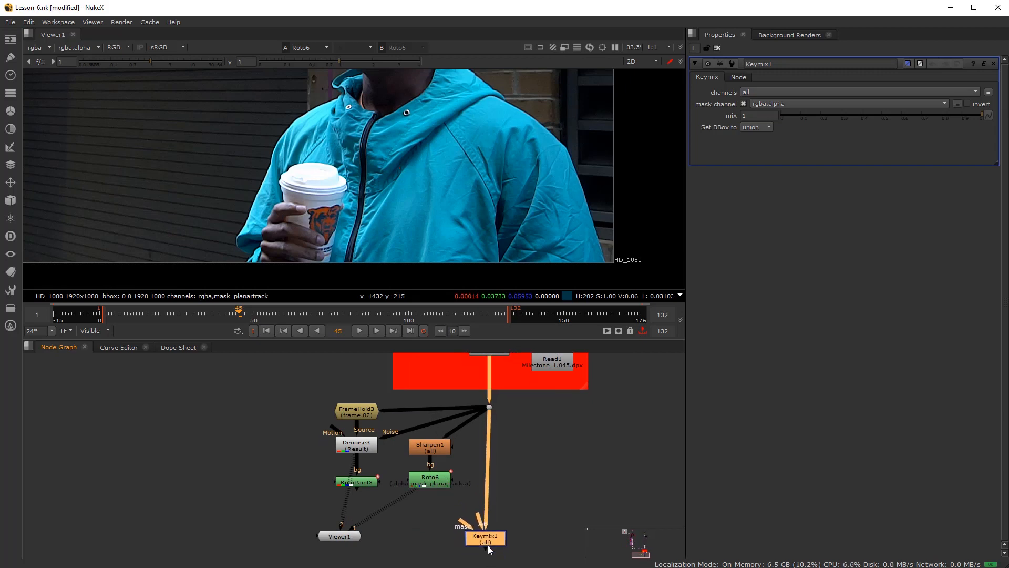
scroll(465, 493, "up", 3)
scroll(463, 492, "down", 2)
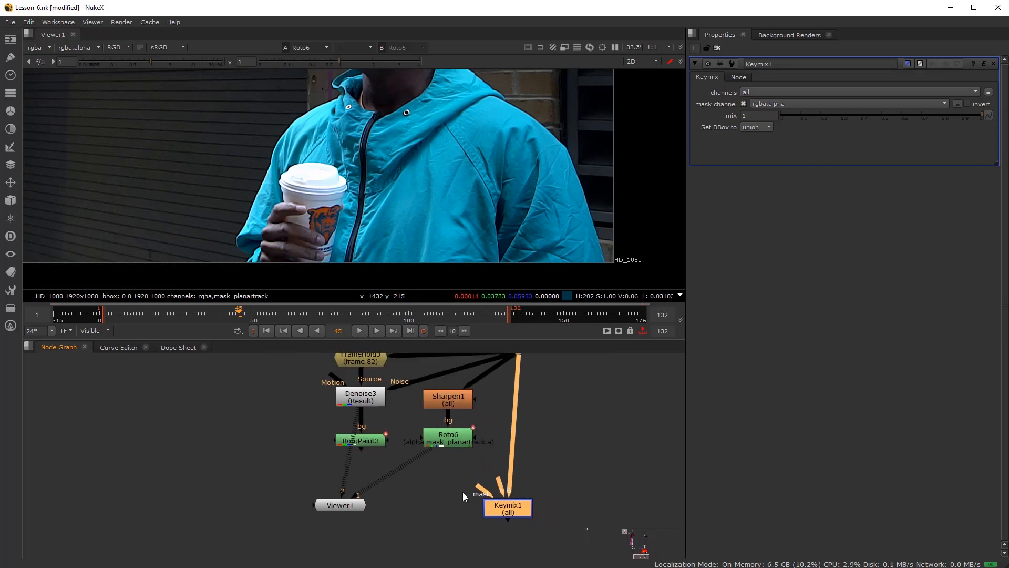
scroll(463, 492, "up", 1)
left_click_drag(482, 486, 342, 433)
left_click_drag(529, 516, 475, 442)
Show Roto6 in the viewer and open its properties
scroll(475, 441, "up", 1)
middle_click_drag(457, 442, 453, 451)
scroll(451, 449, "up", 1)
left_click(450, 440)
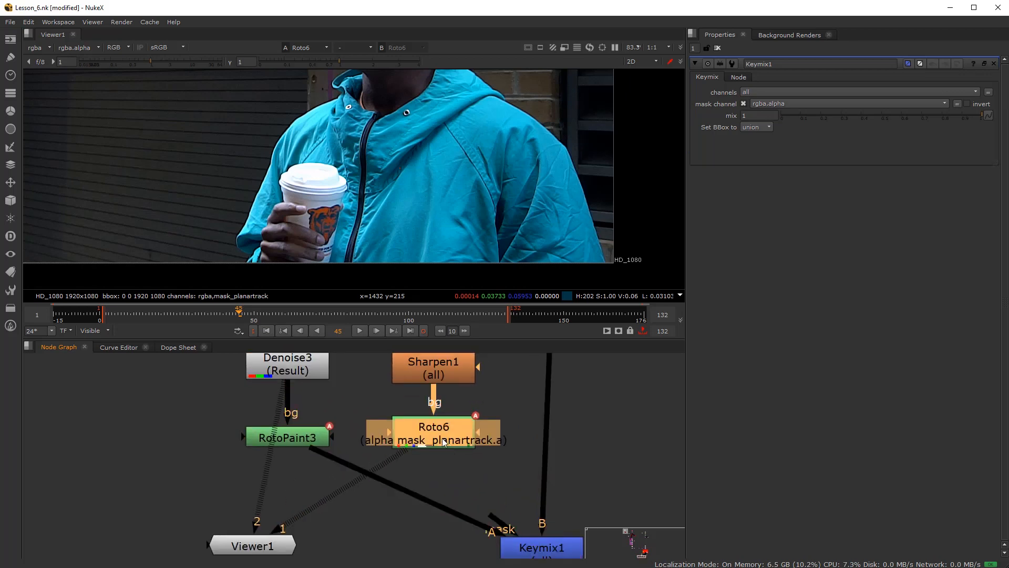
key("1")
scroll(475, 173, "down", 2)
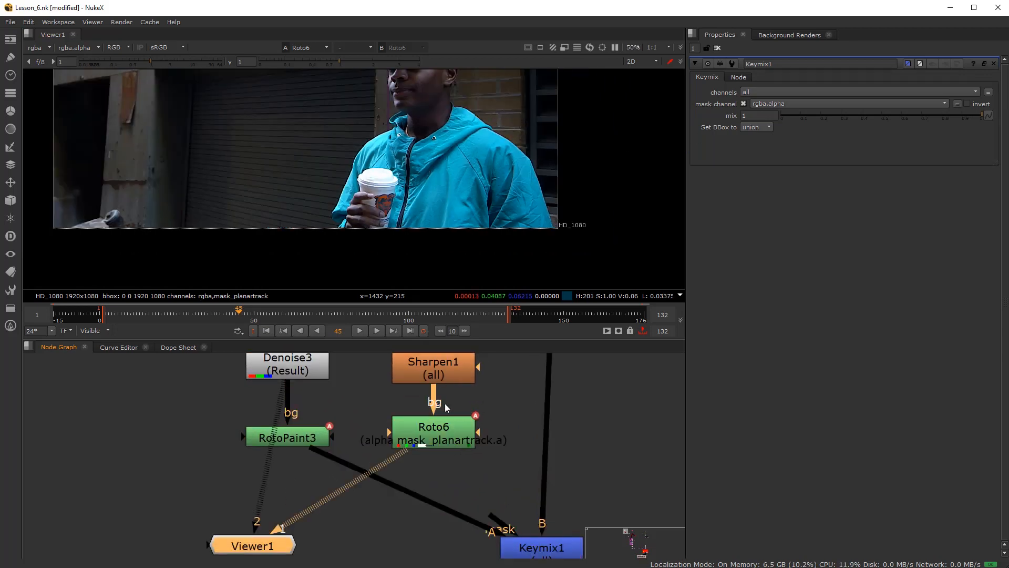
double_click(441, 434)
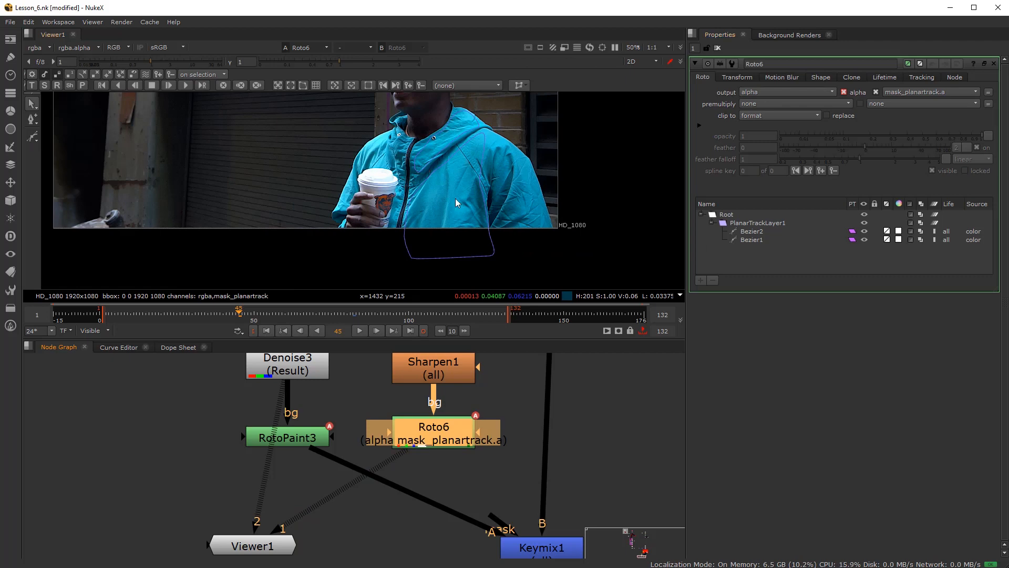
Switch the viewer between alpha and colour to examine the matte of Roto6's two Bezier shapes over the jacket
left_click(427, 180)
key("a")
middle_click_drag(428, 180, 428, 215)
scroll(410, 186, "up", 2)
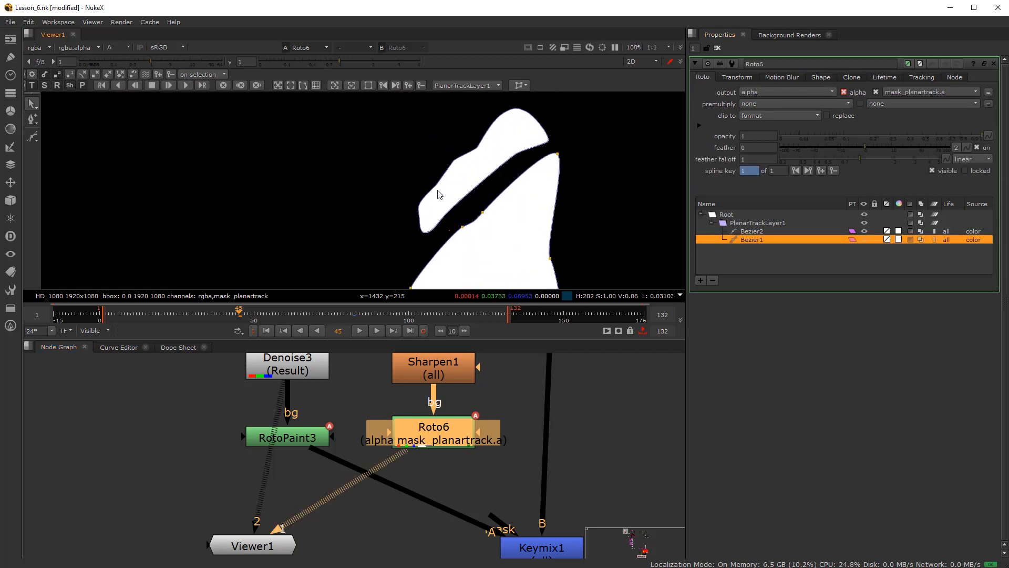
key("a")
key("a")
key("a")
key("a")
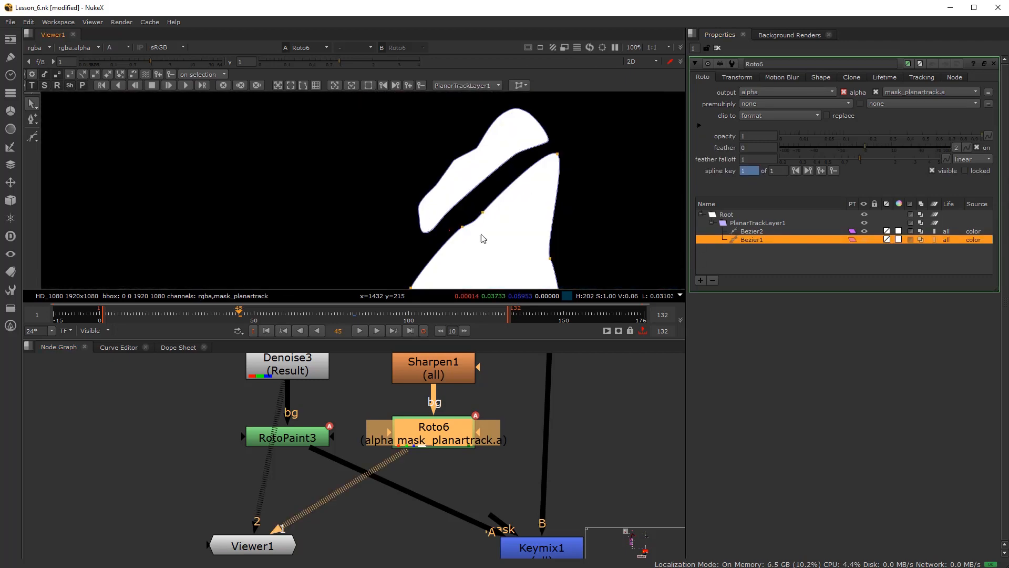
key("a")
Connect Keymix1's mask input to Roto6 and show Keymix1 in the viewer
scroll(478, 515, "down", 2)
middle_click_drag(468, 508, 389, 470)
left_click_drag(413, 472, 383, 422)
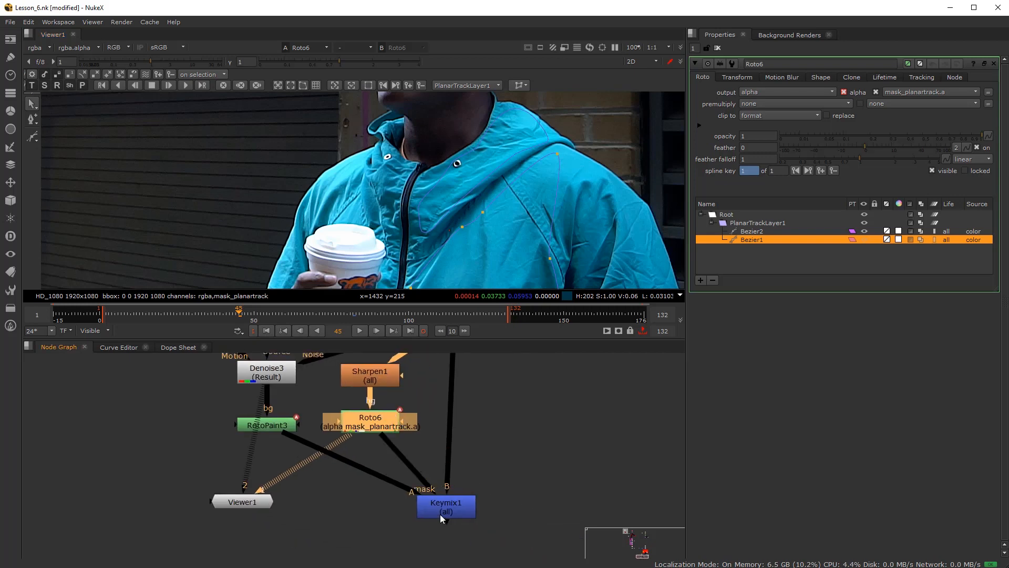
left_click(448, 508)
key("1")
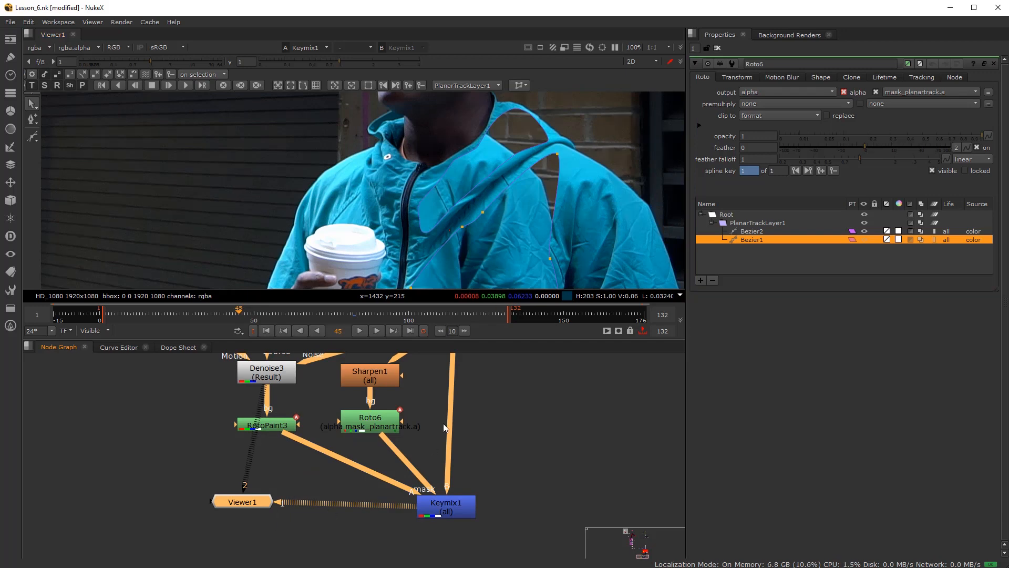
Examine how the paint patch sits on the jacket in the Keymix1 result at frame 45 and review the node tree feeding it
scroll(476, 220, "down", 5)
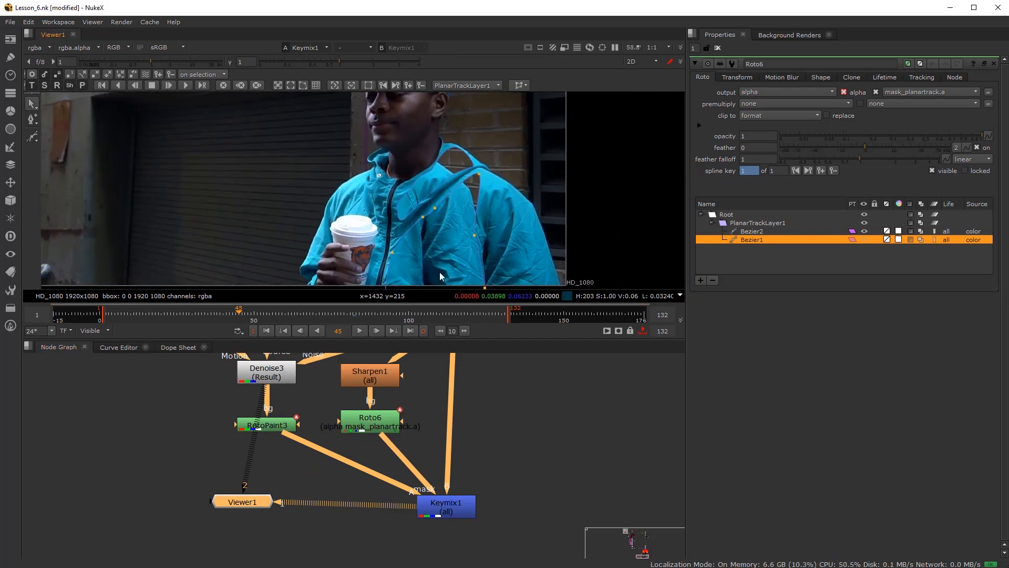
scroll(332, 459, "down", 4)
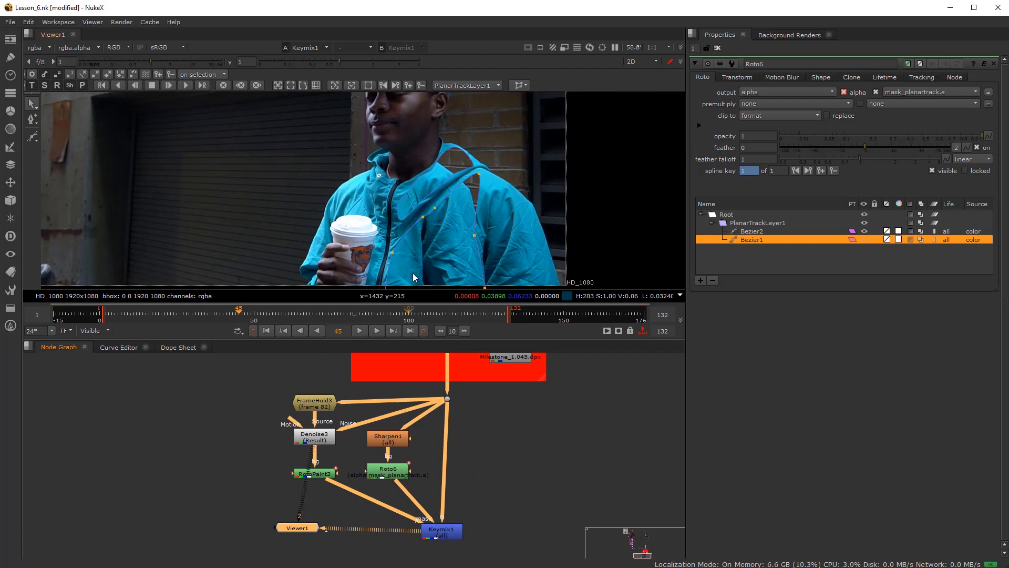
scroll(433, 238, "up", 5)
scroll(433, 238, "down", 2)
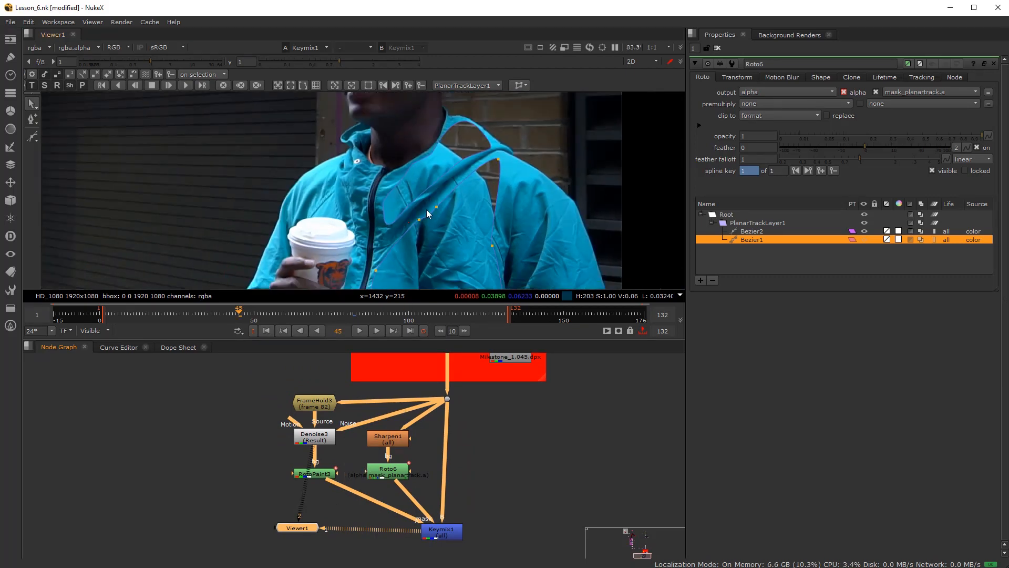
scroll(284, 494, "up", 1)
left_click(277, 493)
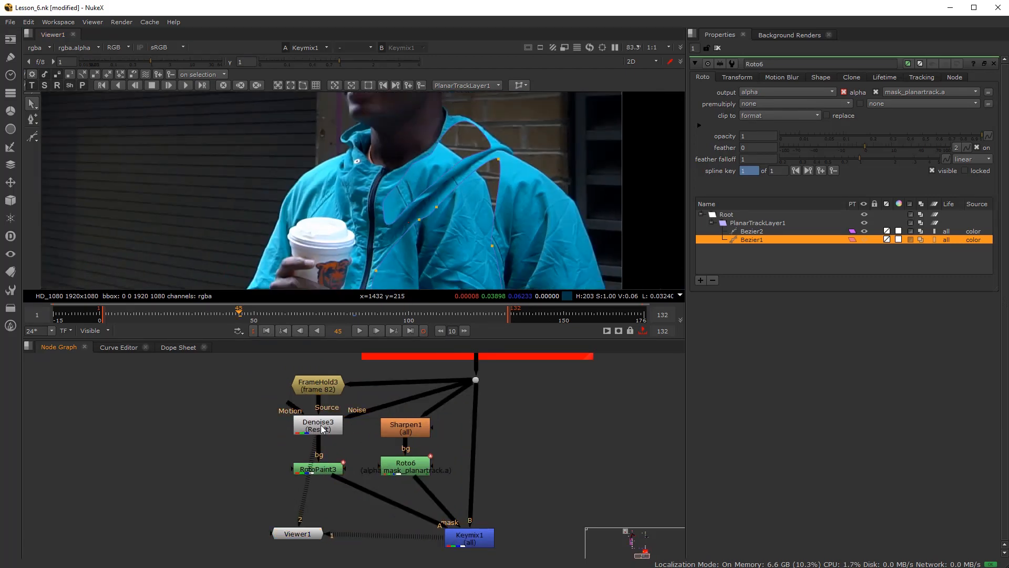
scroll(415, 469, "up", 4)
left_click(395, 460)
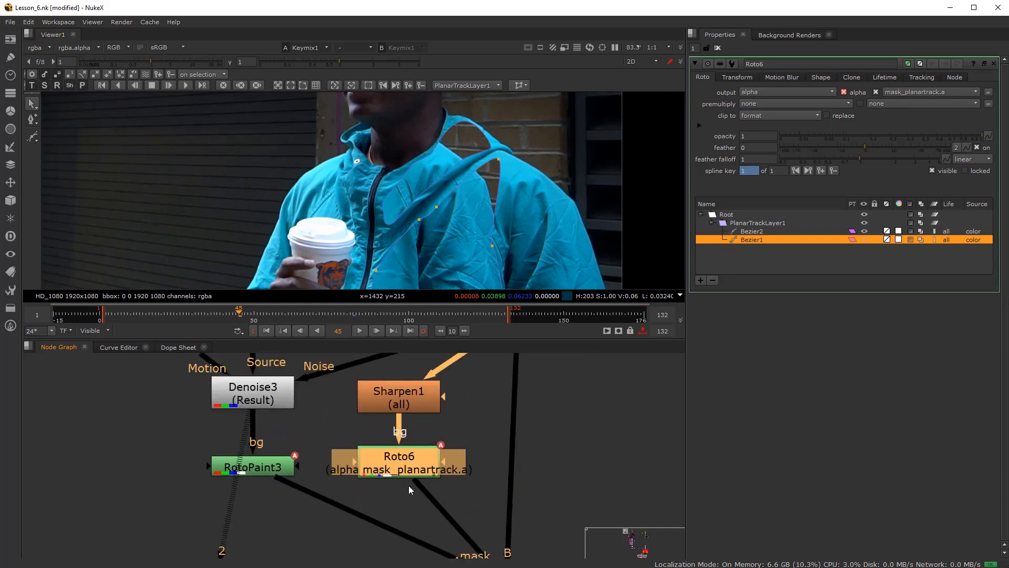
scroll(418, 428, "down", 3)
scroll(418, 428, "up", 2)
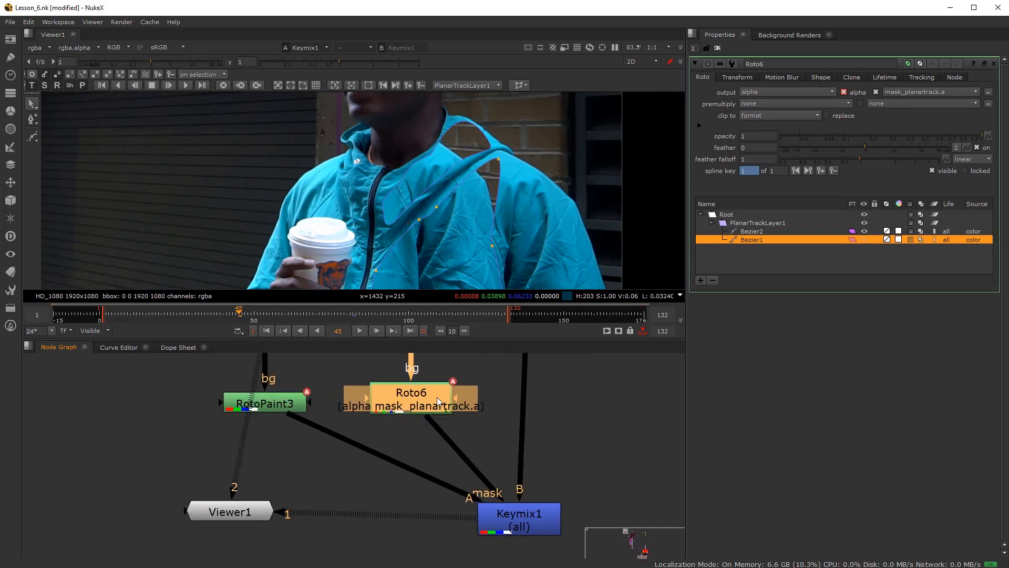
Export Roto6's planar track as a linked CornerPin2D (relative) node, insert it between RotoPaint3 and Keymix1, and inspect the jacket
left_click(922, 78)
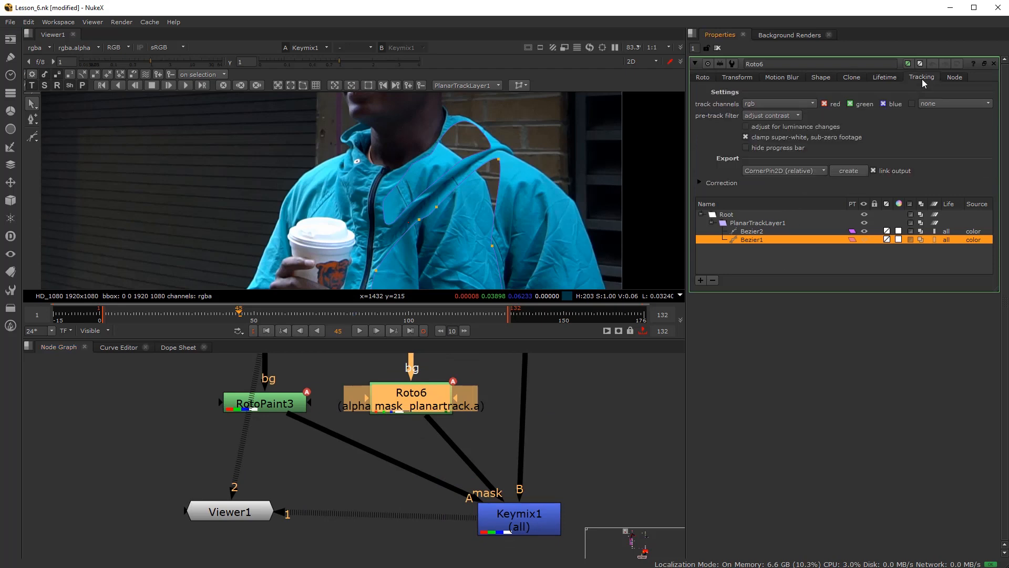
left_click(794, 171)
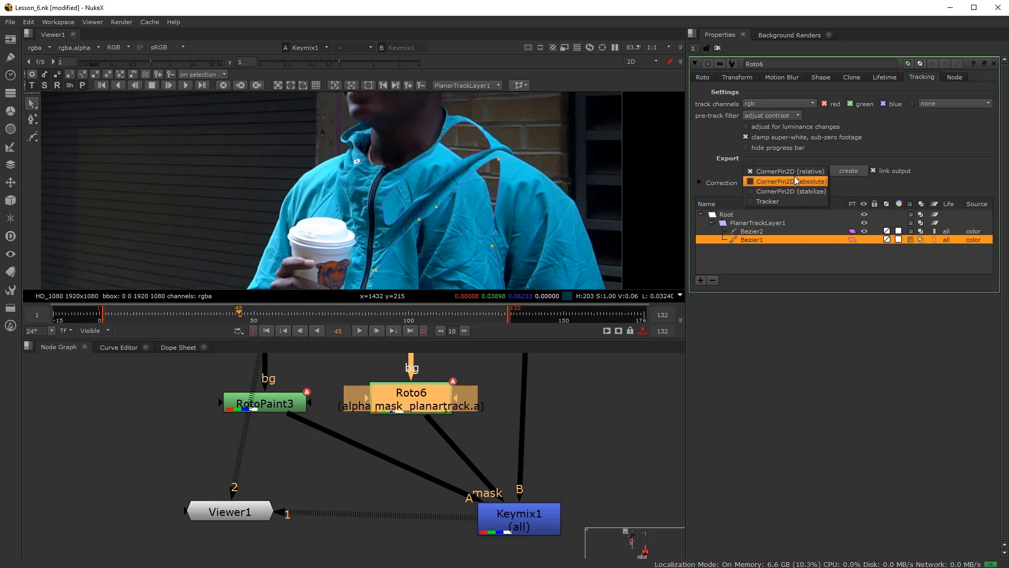
left_click(798, 169)
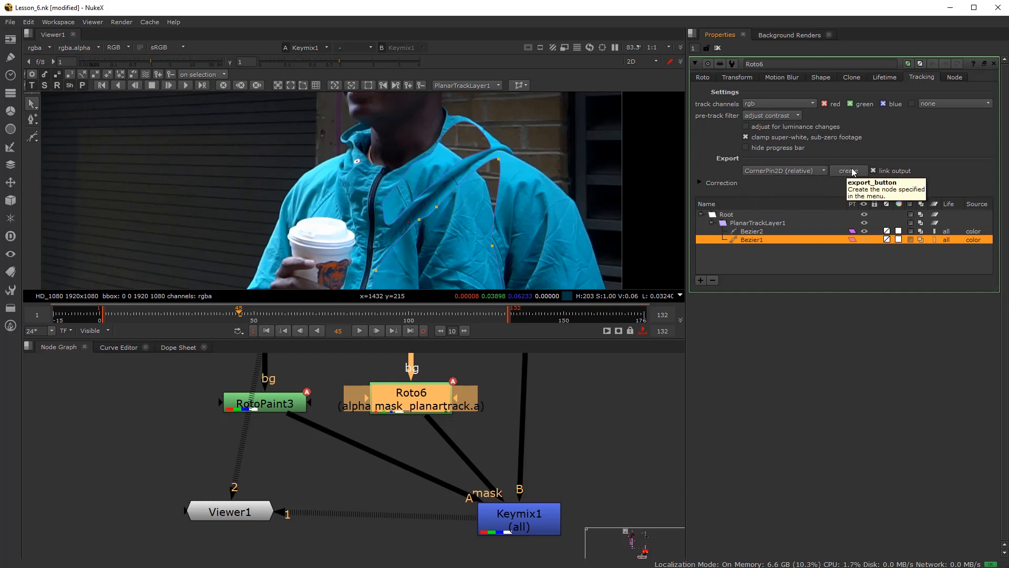
left_click(848, 171)
left_click_drag(633, 478, 269, 444)
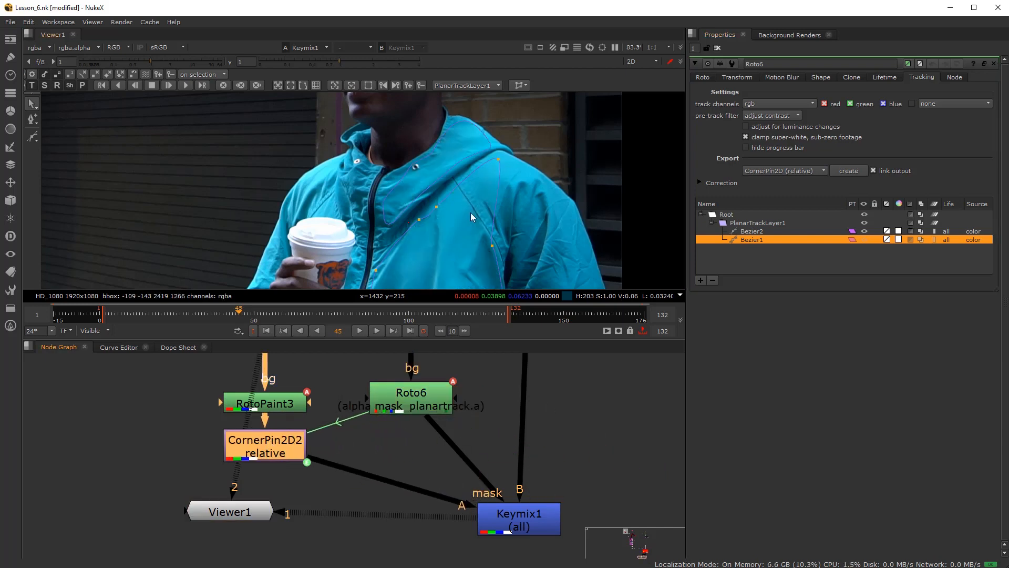
scroll(464, 232, "up", 1)
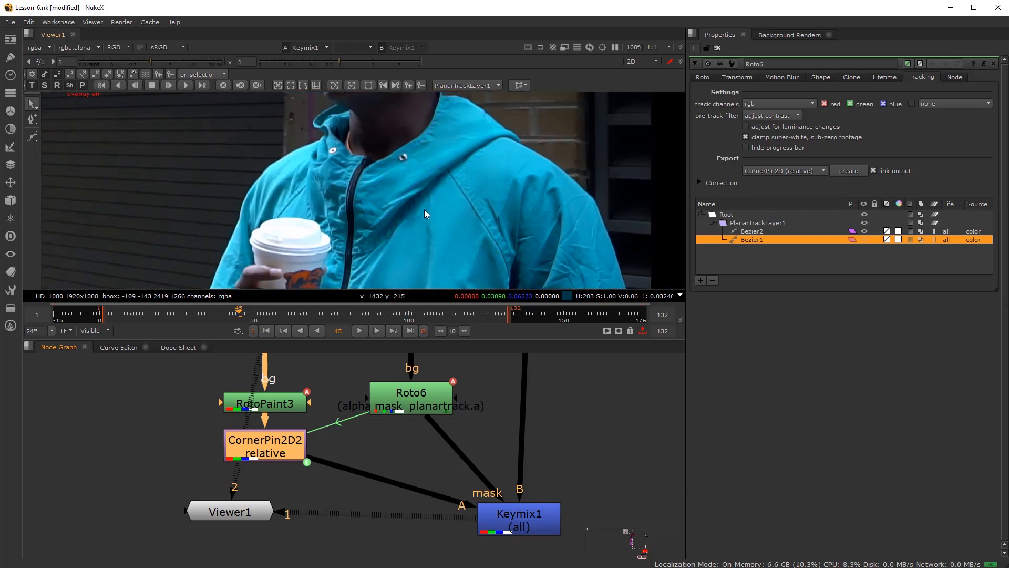
Insert a Blur node between Roto6 and Keymix1's mask input, show it in the viewer and set its size to 7
scroll(426, 209, "up", 9)
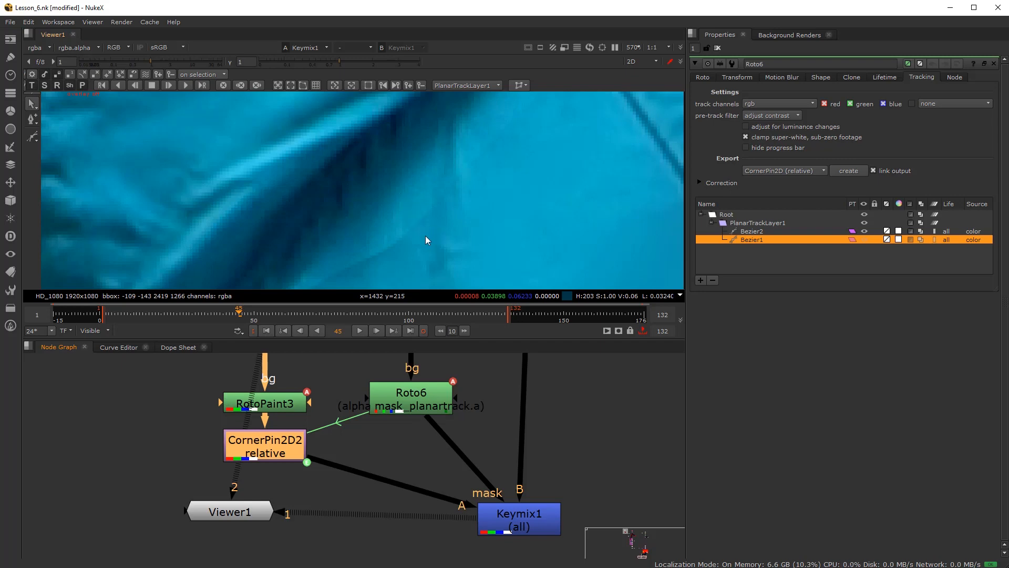
scroll(428, 228, "down", 6)
mouse_move(270, 452)
left_mouse_down()
mouse_move(324, 482)
mouse_move(336, 463)
mouse_move(269, 463)
mouse_move(281, 472)
mouse_move(280, 459)
left_mouse_up()
left_click_drag(434, 397, 435, 388)
left_click(426, 444)
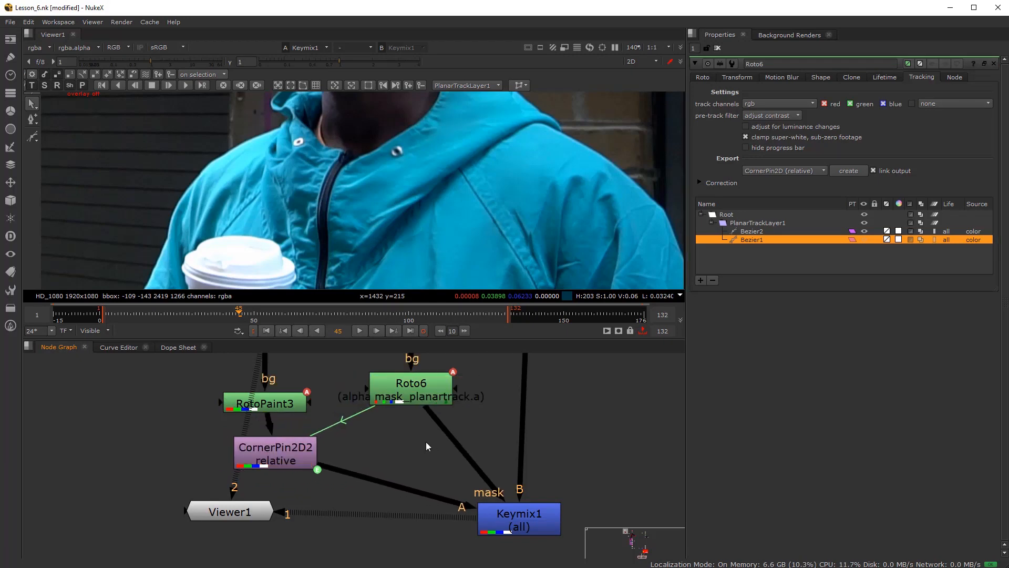
key("Tab")
type("b")
key("Return")
mouse_move(395, 459)
left_mouse_down()
mouse_move(448, 438)
mouse_move(399, 441)
left_mouse_up()
key("1")
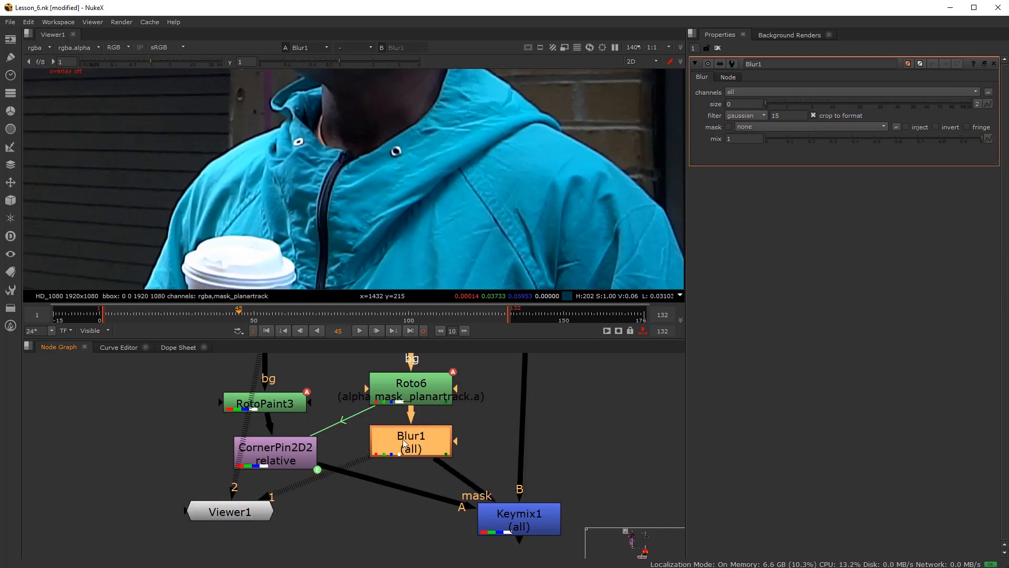
left_click_drag(769, 105, 818, 106)
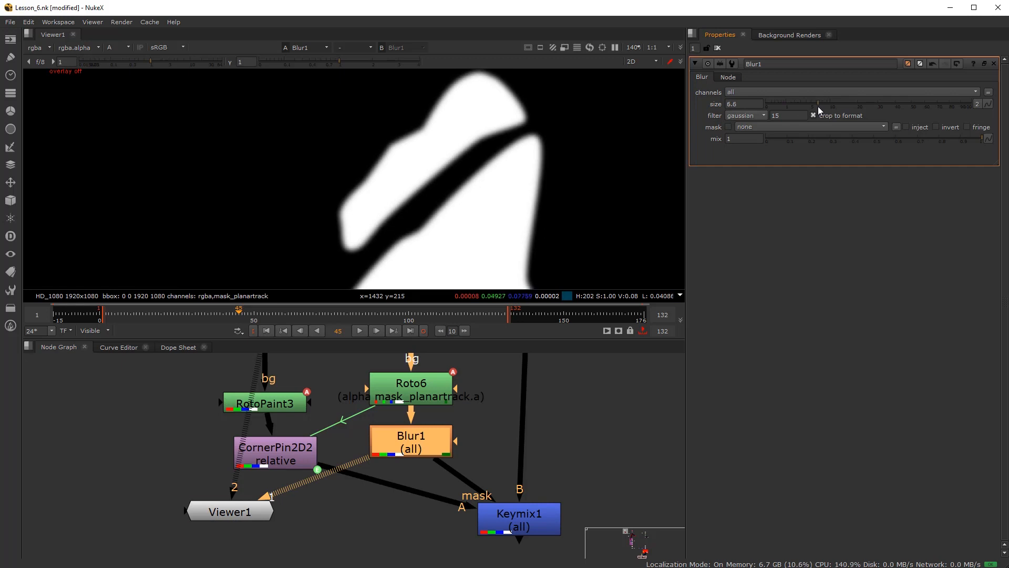
Add a Dilate node between Roto6 and Blur1 and set its size to -2.8 to shrink the matte
left_click_drag(415, 397, 415, 377)
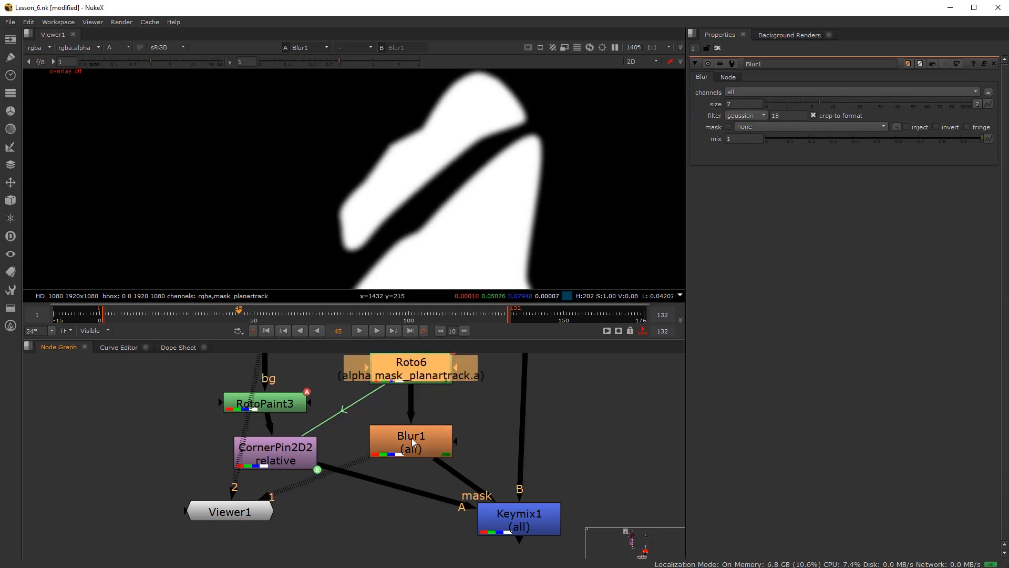
left_click_drag(412, 437, 412, 444)
key("Tab")
type("er")
left_click(431, 418)
left_click_drag(442, 406, 412, 404)
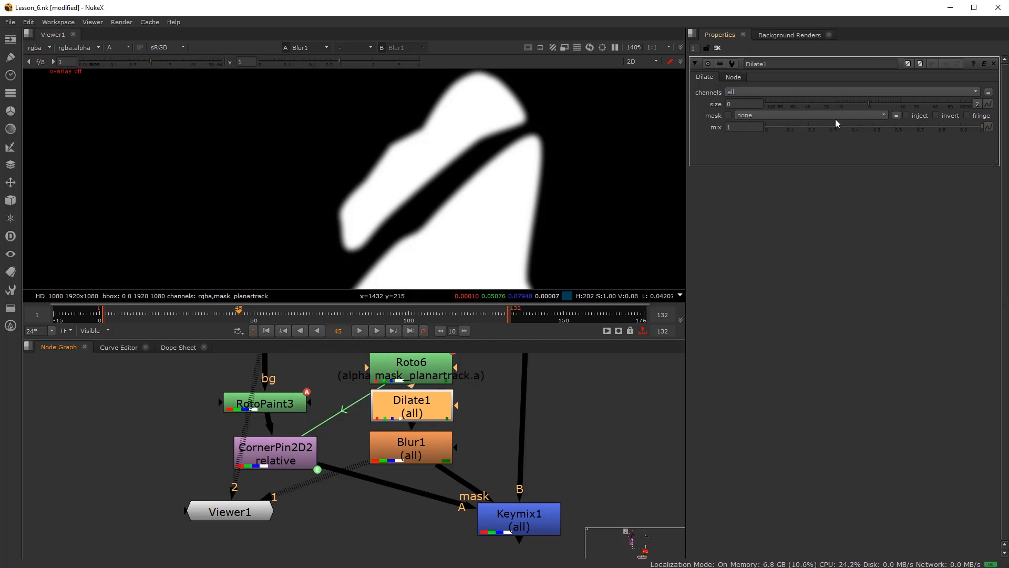
left_click_drag(863, 102, 852, 103)
left_click(401, 447)
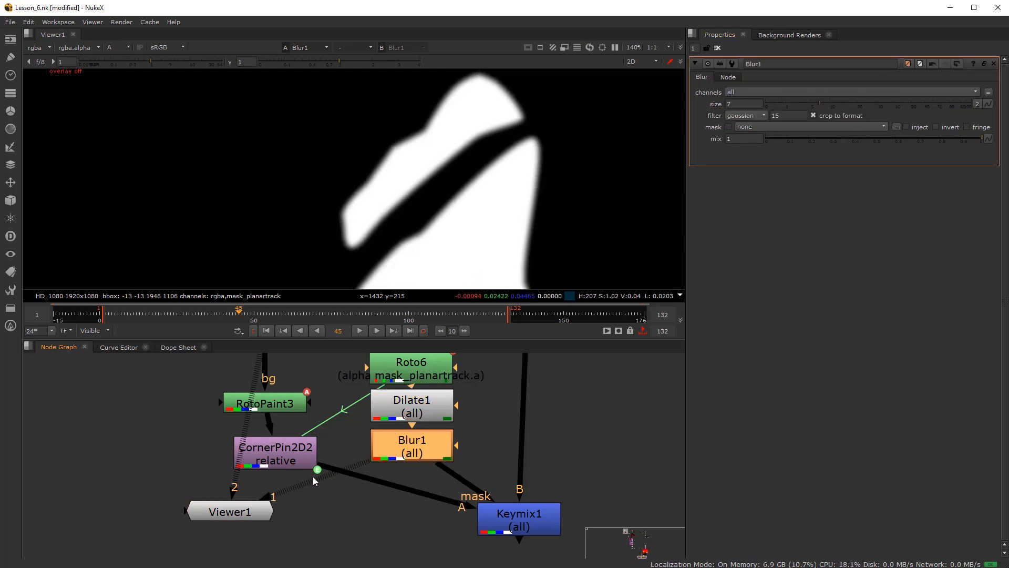
Show the Keymix1 result in colour and review the jacket patch together with the node branches feeding it
left_click_drag(237, 515, 239, 529)
left_click(514, 517)
key("1")
key("a")
scroll(499, 223, "down", 1)
scroll(500, 222, "down", 2)
mouse_move(521, 526)
left_mouse_down()
mouse_move(540, 525)
mouse_move(532, 522)
left_mouse_up()
middle_click_drag(442, 369, 421, 448)
scroll(421, 448, "down", 1)
scroll(414, 425, "up", 1)
scroll(409, 421, "down", 1)
middle_click_drag(334, 459, 376, 471)
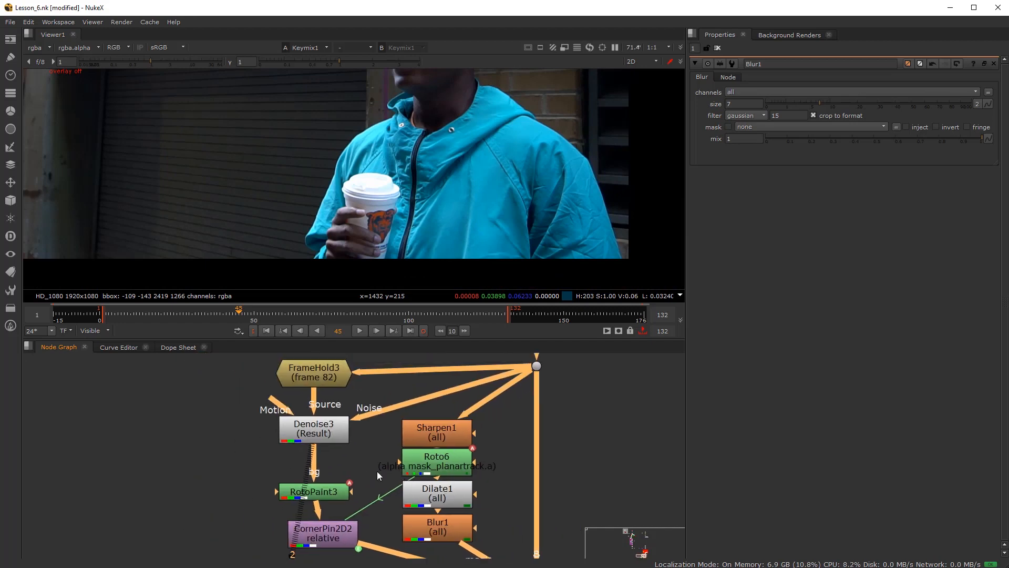
Insert a Grade node between RotoPaint3 and CornerPin2D2 and set its red offset to 0.42 to tint the patch
scroll(319, 498, "up", 2)
left_click(321, 492)
left_click_drag(346, 454, 345, 424)
key("g")
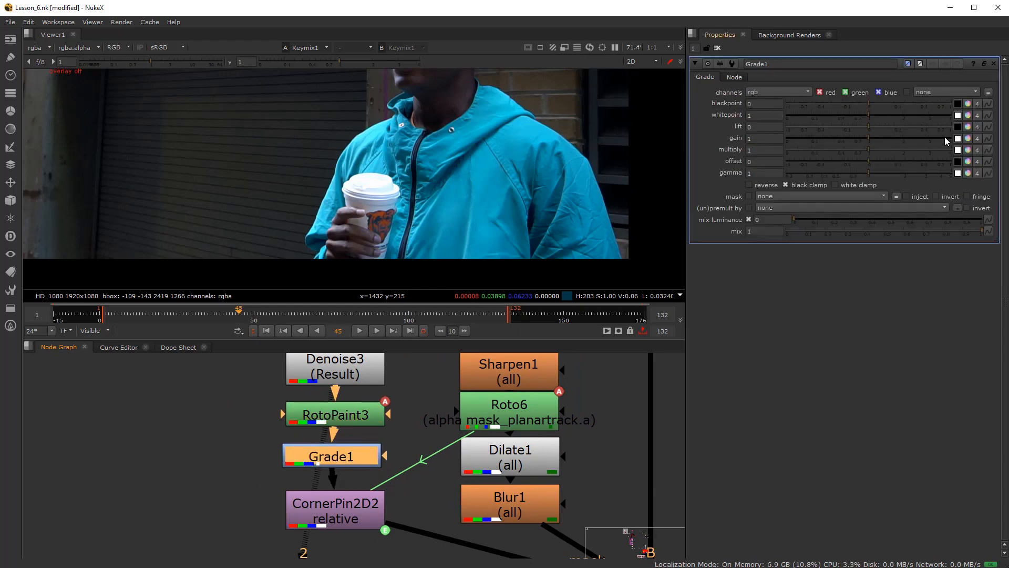
left_click(968, 161)
left_click_drag(875, 172, 923, 174)
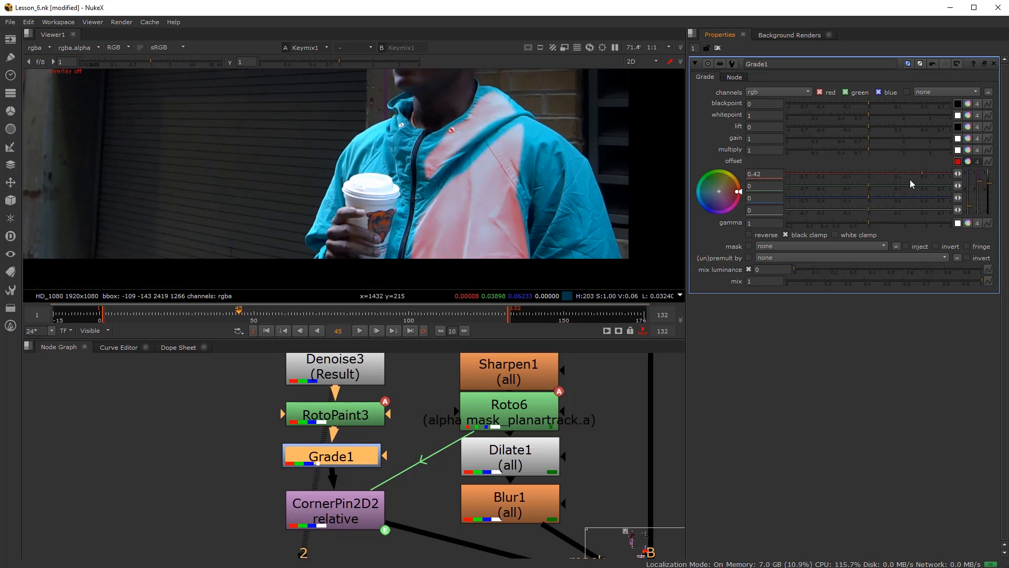
left_click(193, 456)
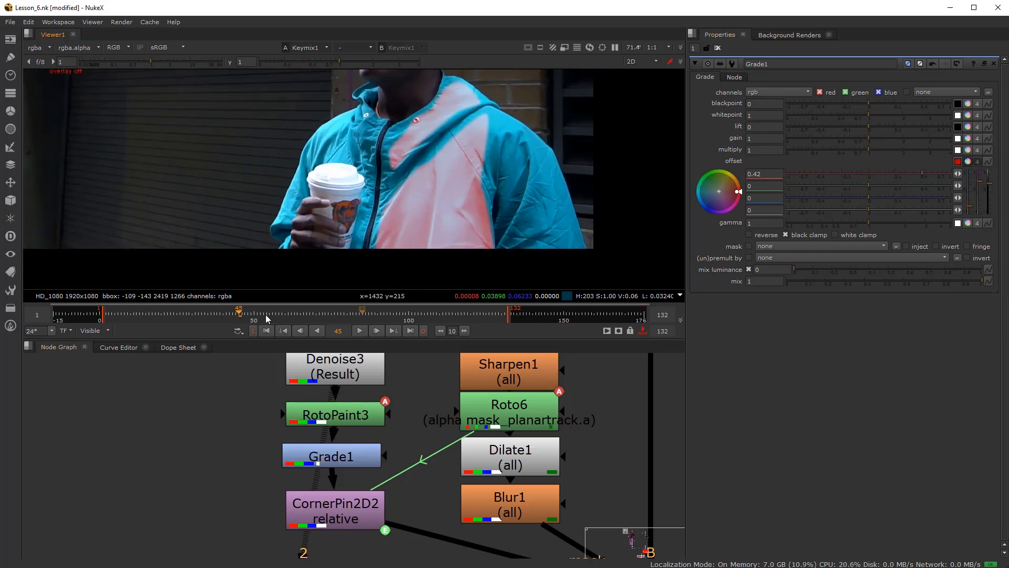
Inspect the tinted patch's edges at frame 5 and set Dilate1's size to -9.5
left_click(116, 318)
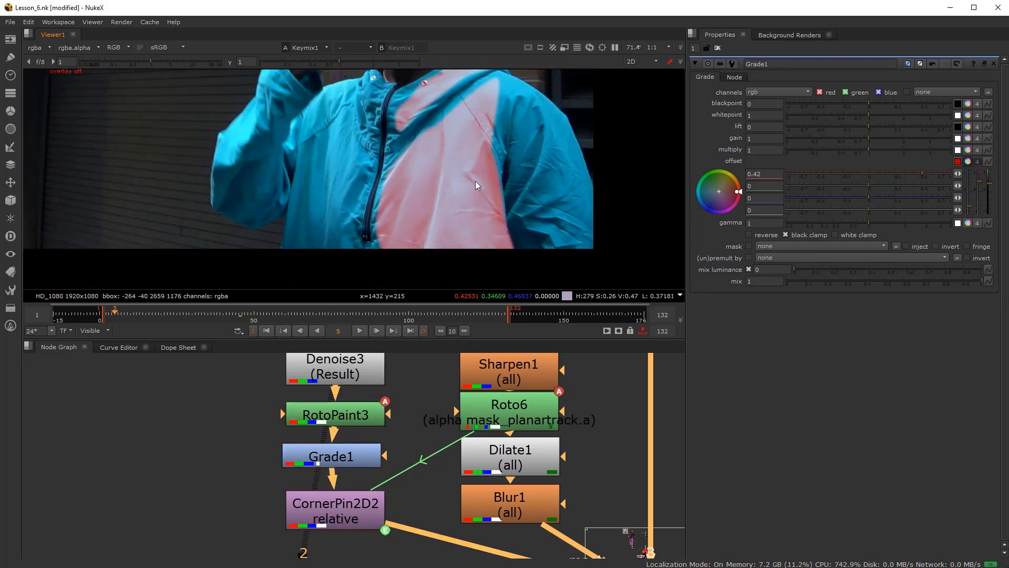
scroll(475, 185, "up", 5)
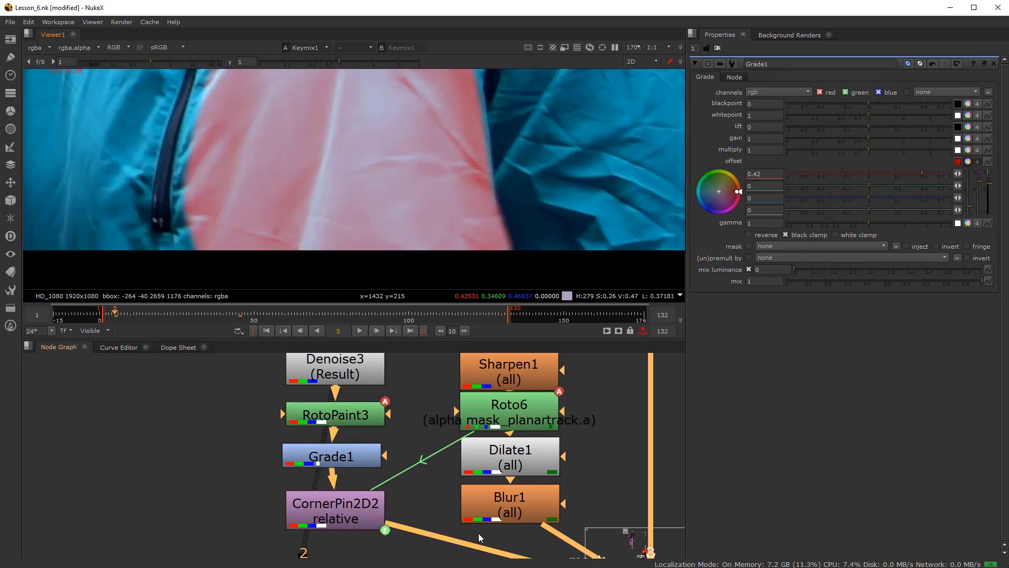
scroll(479, 533, "down", 3)
scroll(320, 459, "up", 3)
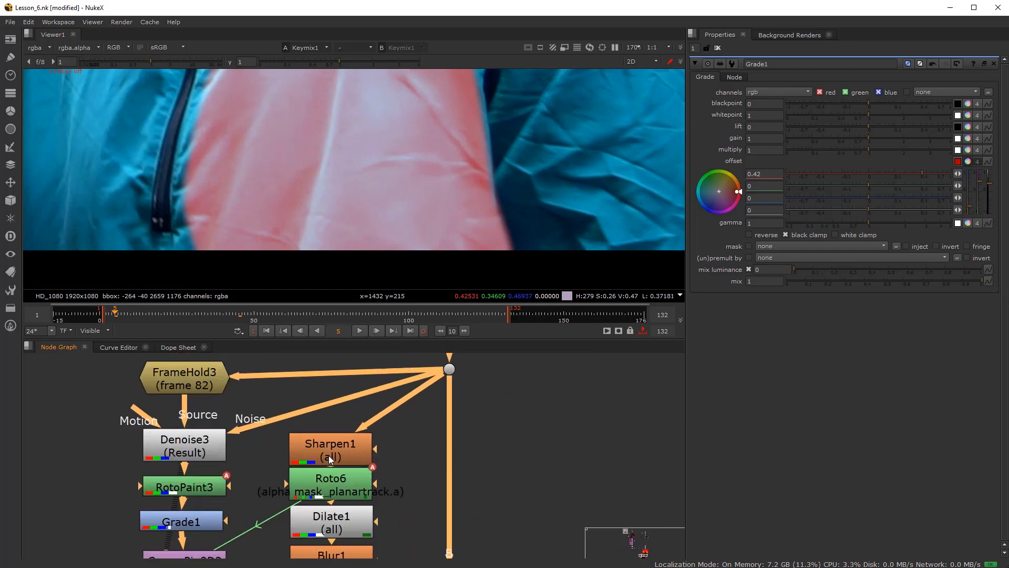
double_click(332, 518)
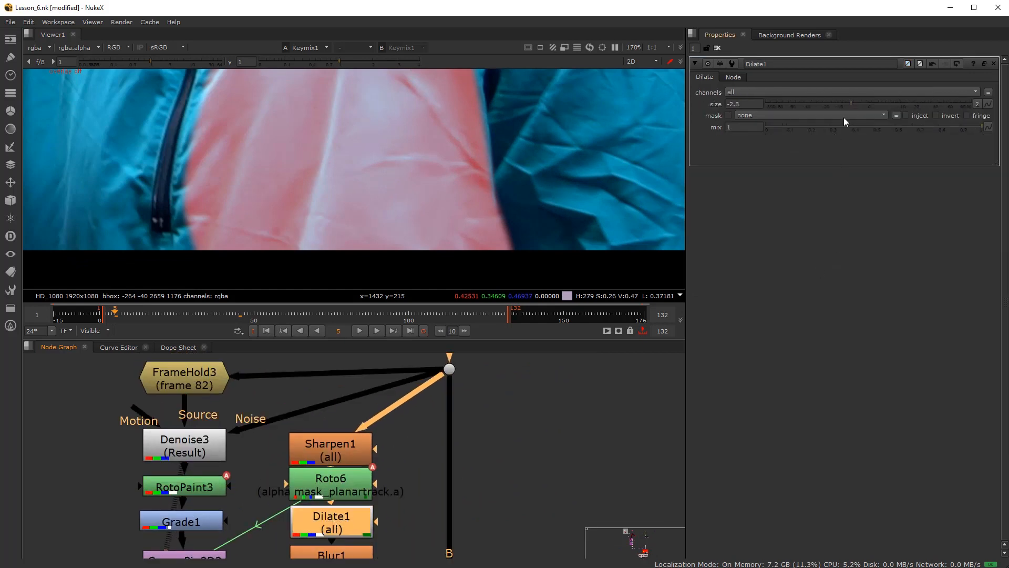
left_click_drag(848, 105, 837, 104)
scroll(485, 223, "down", 3)
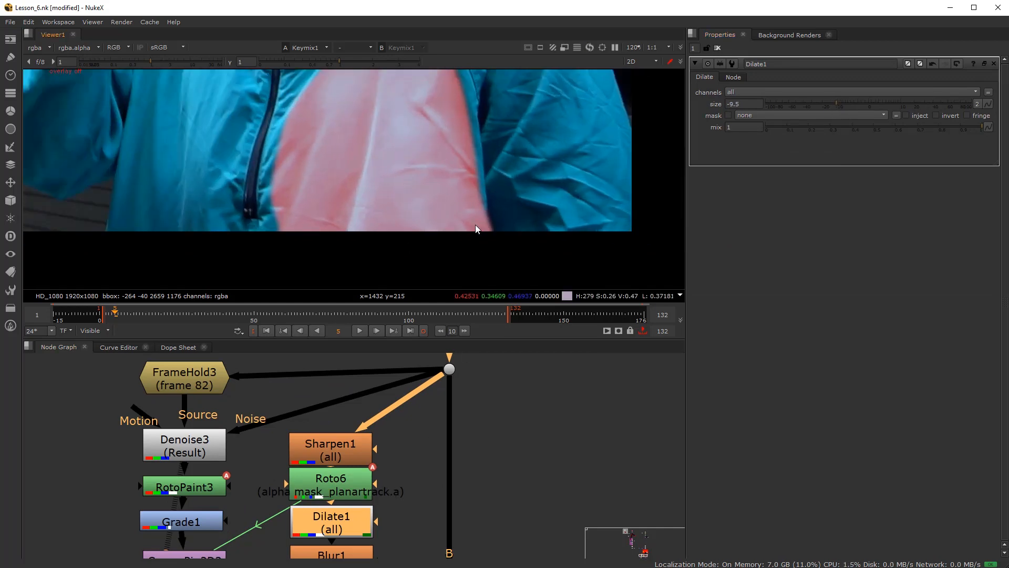
Set Blur1's size to 21 and inspect the softened edges of the tinted patch on the jacket
scroll(483, 231, "down", 3)
middle_click_drag(335, 517, 342, 472)
double_click(340, 516)
left_click_drag(824, 103, 859, 100)
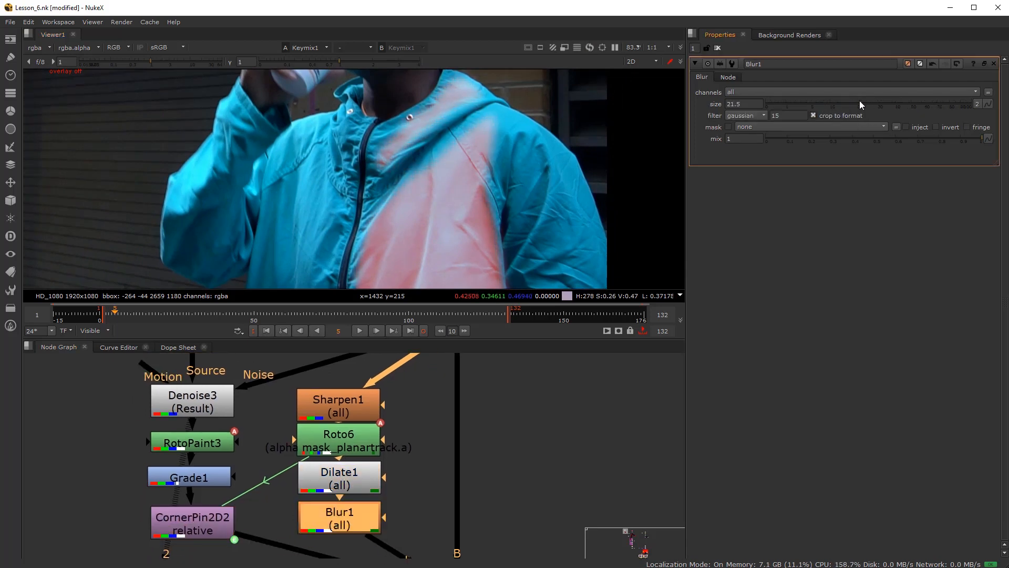
scroll(506, 168, "up", 3)
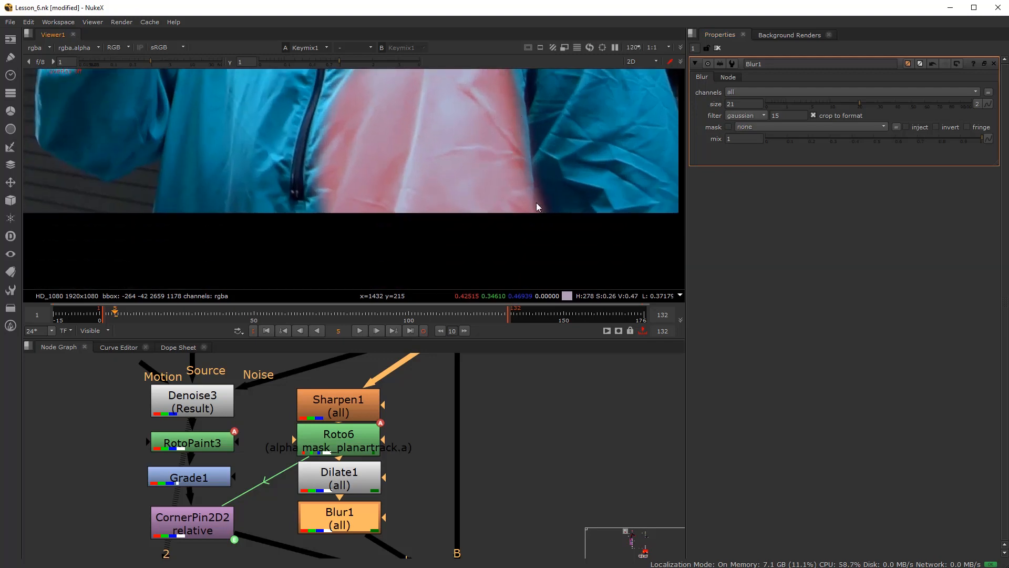
scroll(374, 468, "down", 1)
scroll(295, 485, "up", 2)
scroll(225, 476, "down", 2)
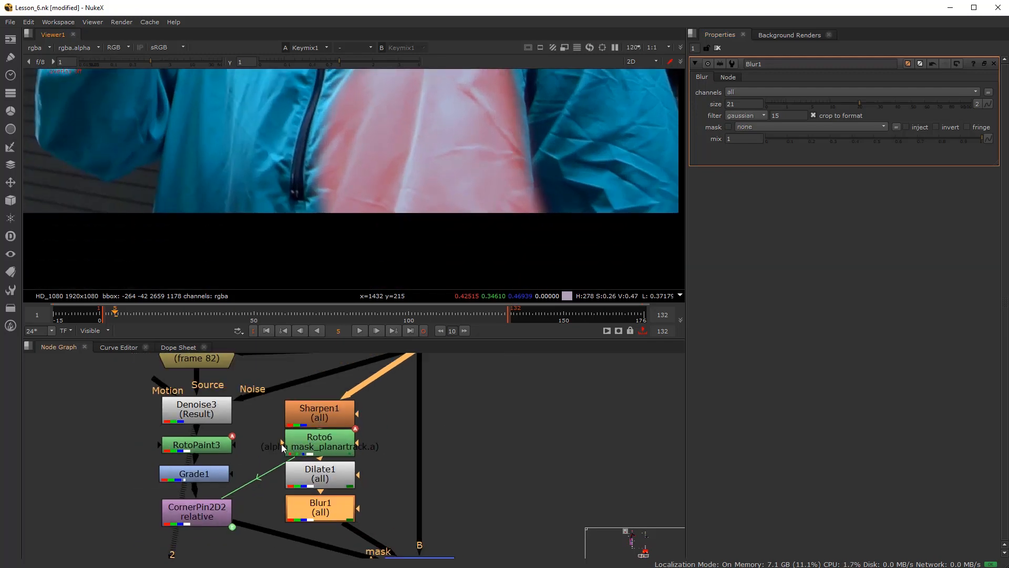
Pull Roto6's Bezier1 points inward along the patch's lower right edge at frame 5 with ripple edit on all frames, and check other frames
double_click(315, 447)
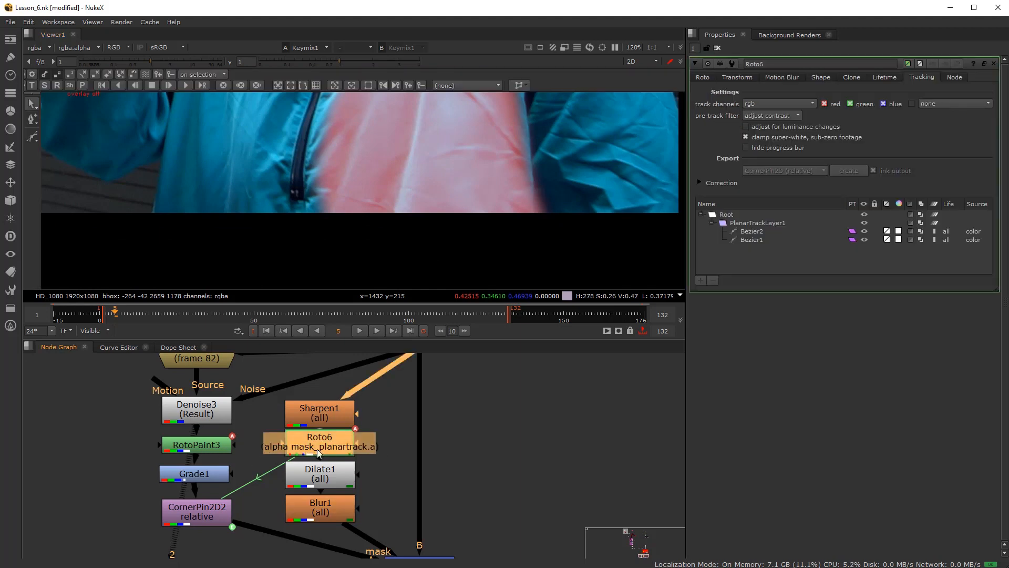
scroll(434, 142, "down", 2)
key("o")
scroll(465, 246, "up", 2)
middle_click_drag(486, 181, 430, 201)
left_click(488, 235)
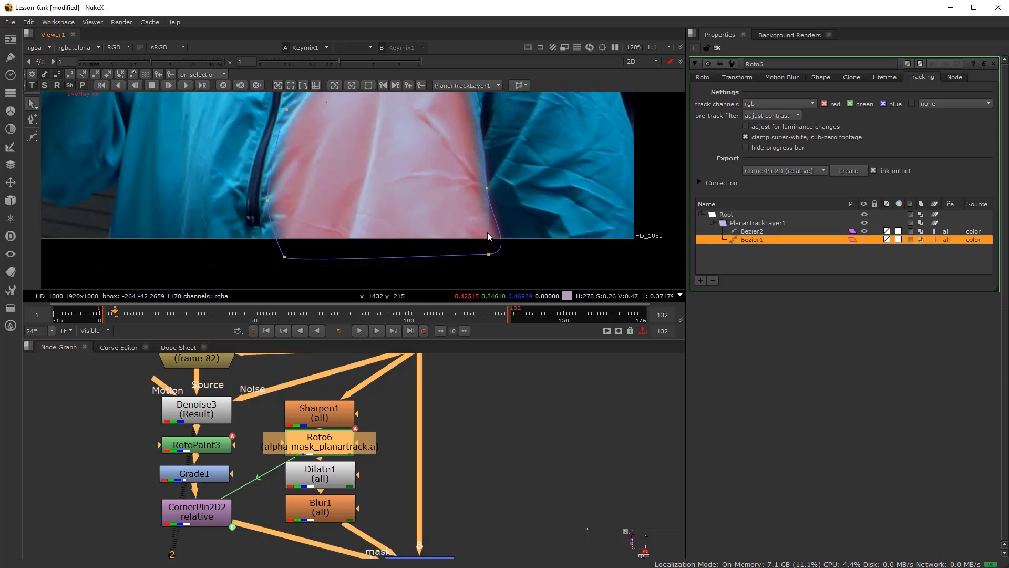
left_click(147, 75)
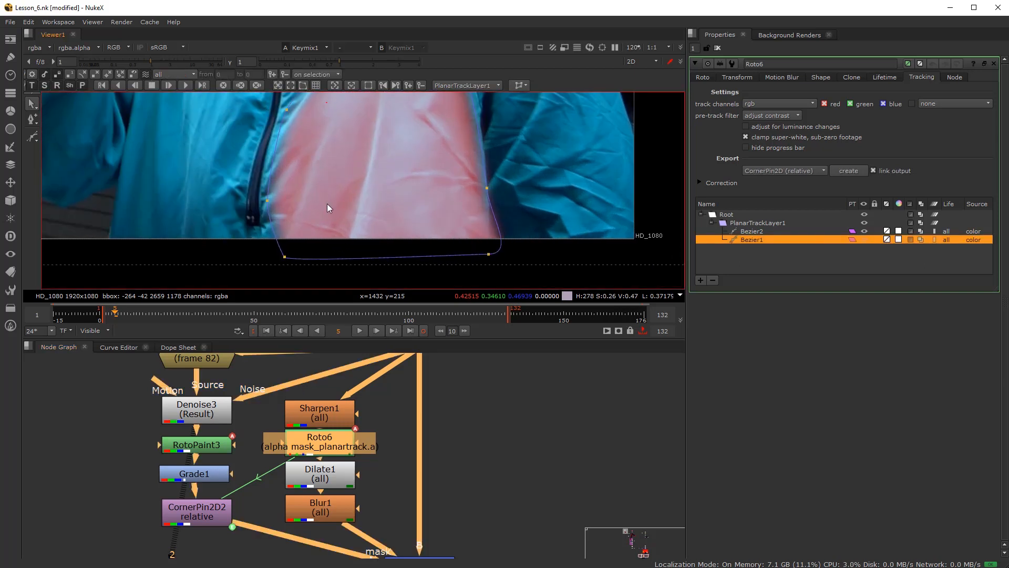
left_click_drag(488, 257, 452, 253)
left_click_drag(487, 187, 479, 188)
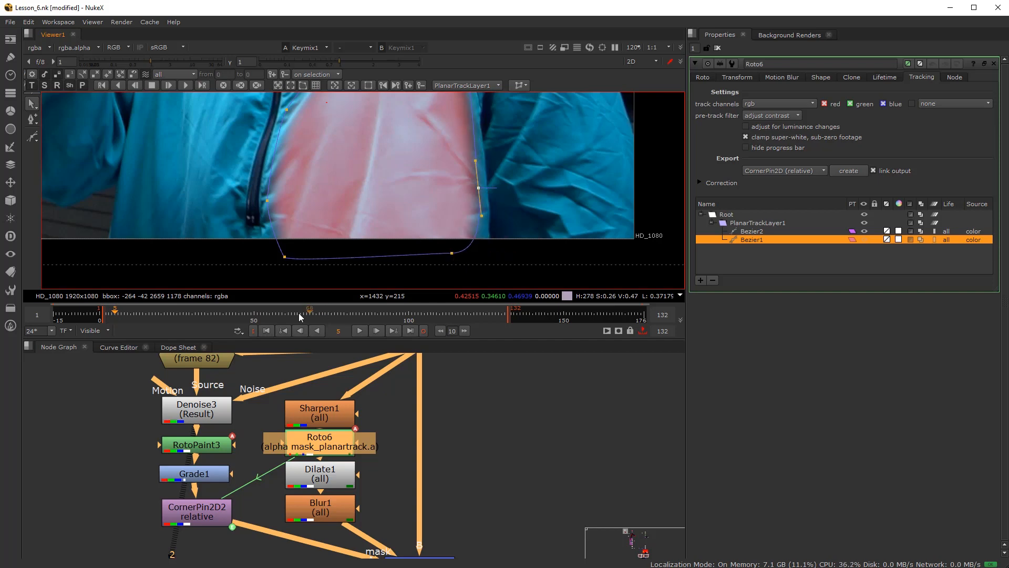
left_click(150, 83)
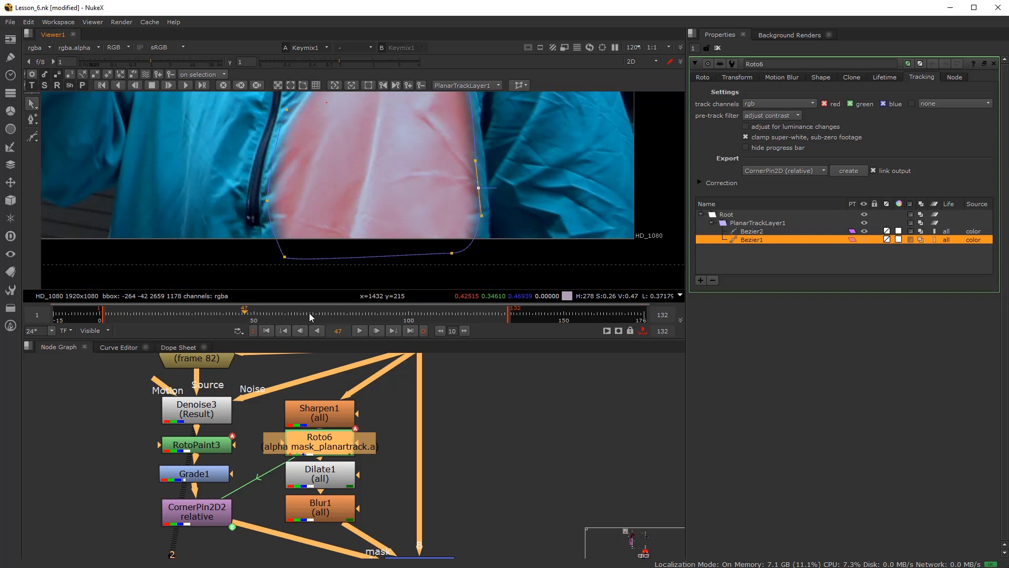
scroll(348, 186, "down", 3)
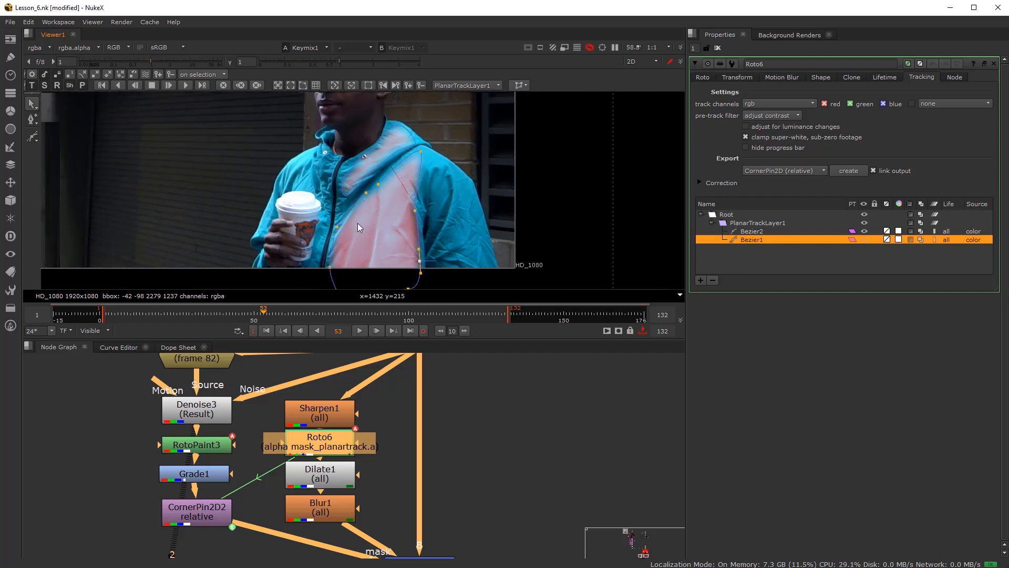
left_click(390, 317)
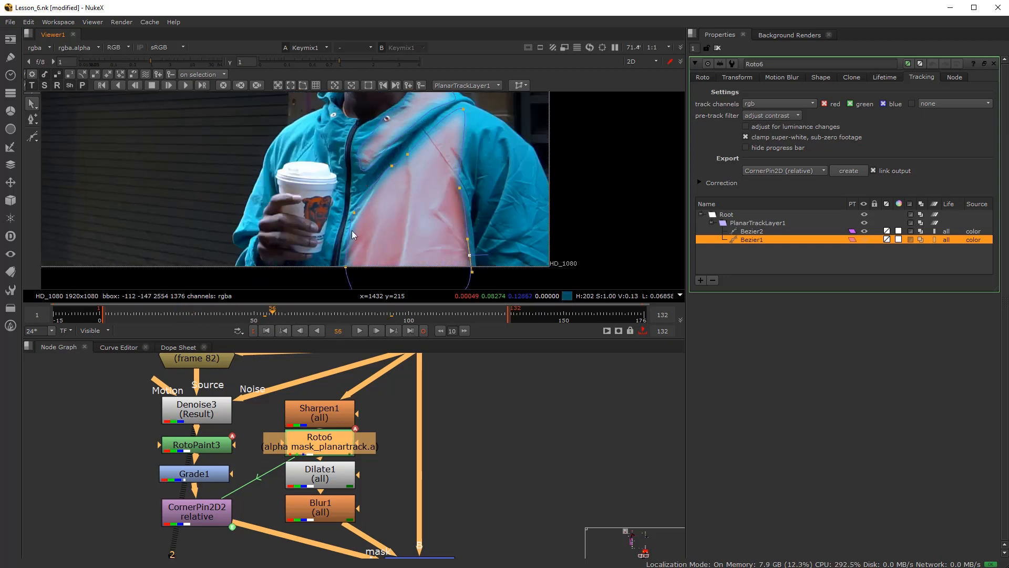
Disable Grade1 to remove the red tint and hide the roto overlay in the viewer
left_click_drag(337, 417, 336, 413)
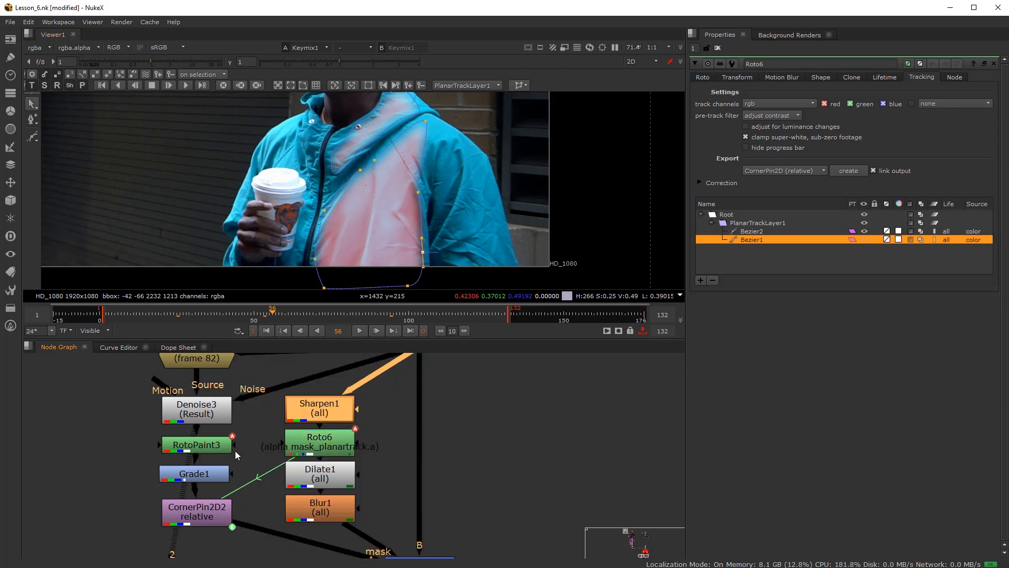
left_click(204, 479)
scroll(190, 478, "down", 3)
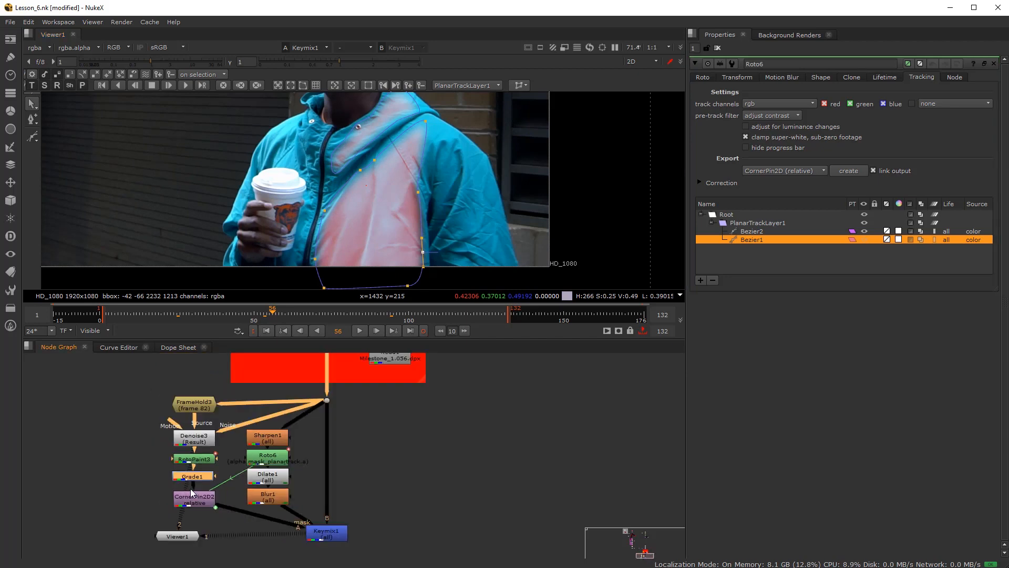
middle_click_drag(190, 488, 203, 491)
scroll(204, 491, "up", 2)
key("d")
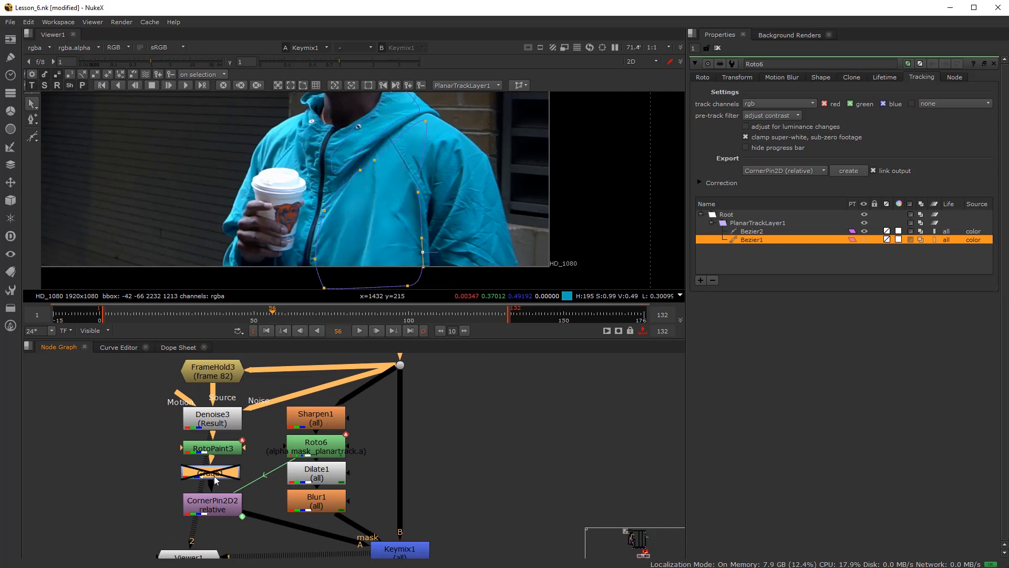
key("o")
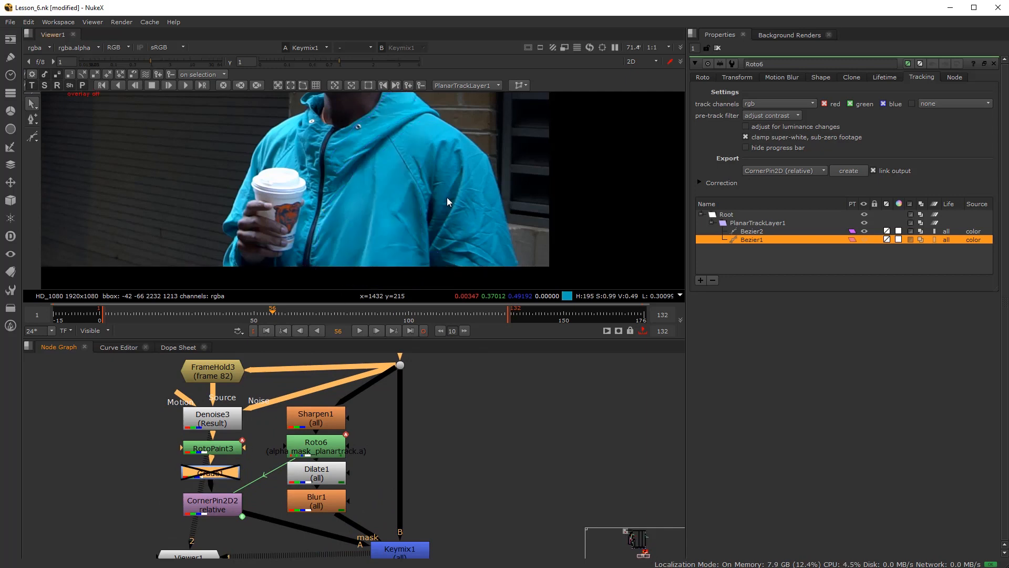
Connect viewer input 1 to the plate's dot and input 2 to Keymix1, and compare the jacket at frames 56 and 84
scroll(397, 193, "up", 1)
left_click(401, 366)
key("1")
scroll(432, 424, "down", 4)
scroll(353, 469, "up", 2)
left_click_drag(317, 481, 529, 441)
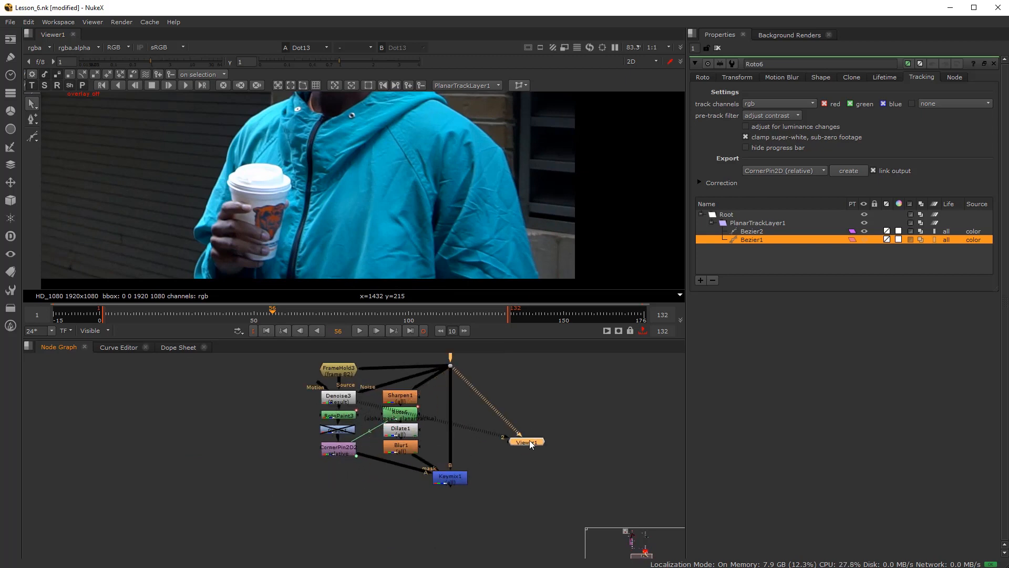
left_click(450, 477)
scroll(444, 476, "up", 3)
key("2")
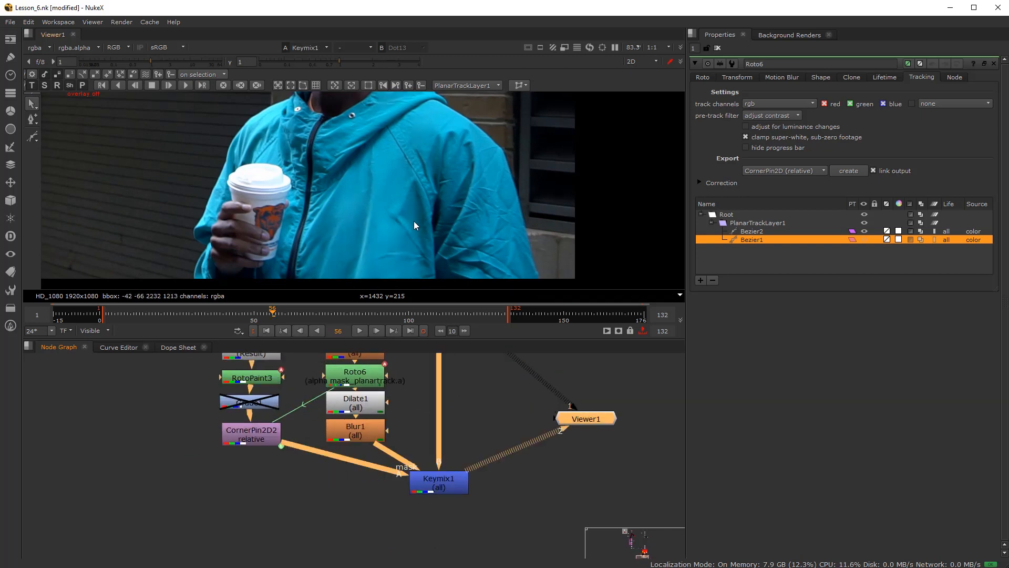
scroll(403, 206, "up", 2)
scroll(402, 206, "down", 2)
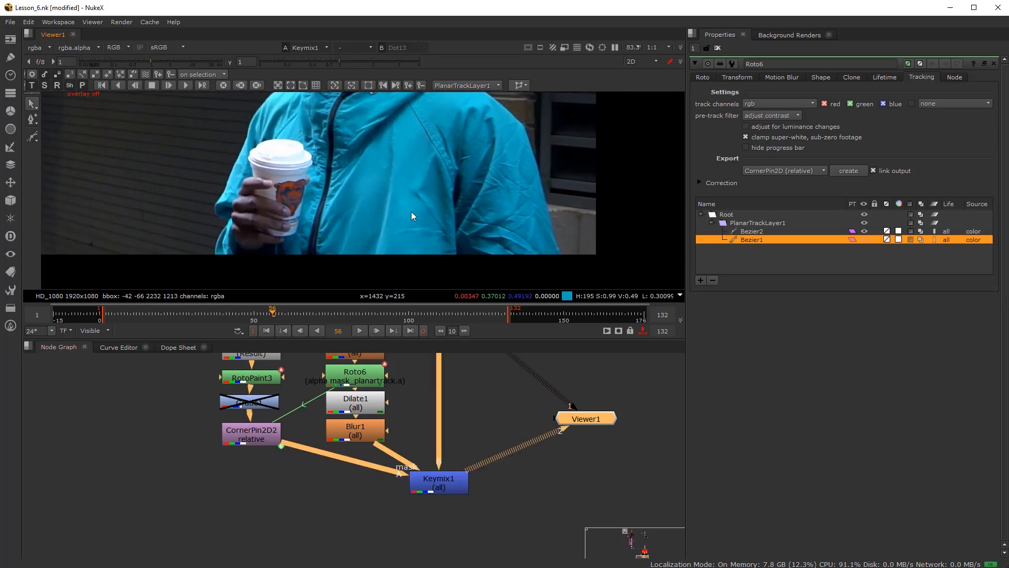
left_click(359, 314)
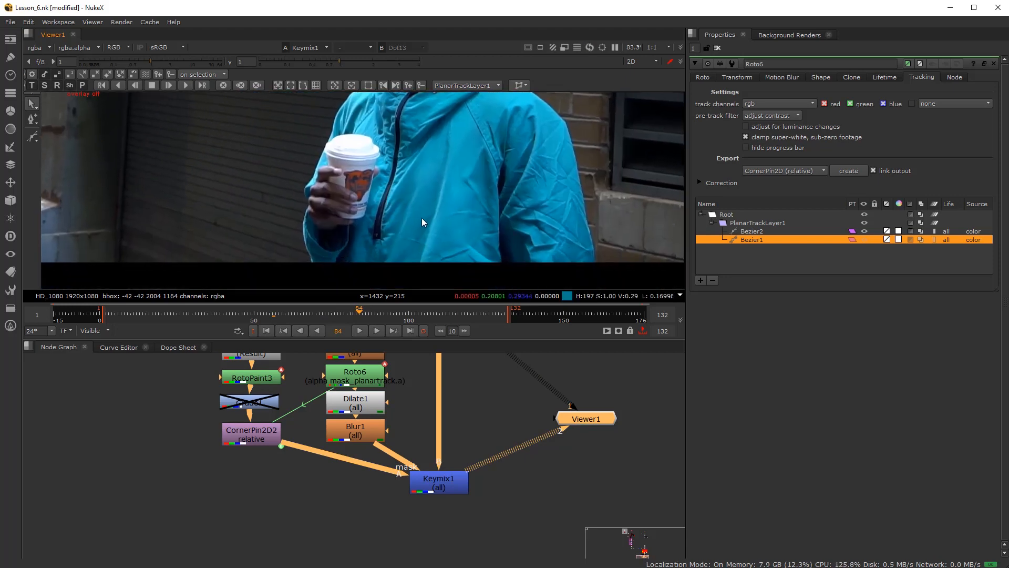
Enlarge the viewer to fill the window, fit the whole frame and play back the Keymix1 result
key("space")
key("f")
scroll(520, 330, "down", 1)
scroll(522, 330, "up", 1)
middle_click_drag(510, 340, 496, 331)
scroll(561, 389, "up", 1)
middle_click_drag(569, 403, 532, 383)
left_click(510, 549)
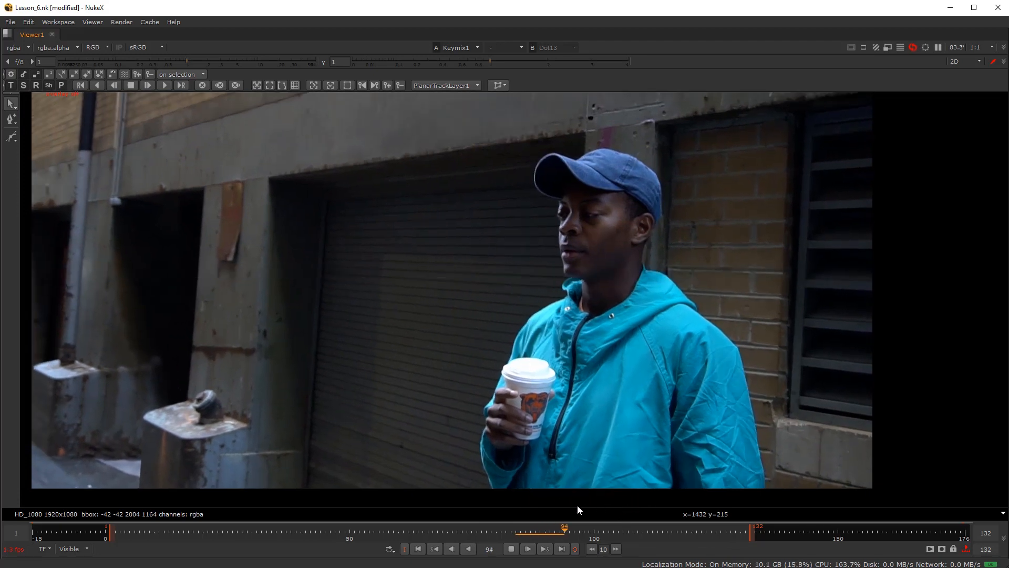
Stop the Keymix1 playback at frame 48 and restore the full workspace layout with a taller viewer pane
scroll(610, 488, "up", 1)
scroll(602, 477, "up", 1)
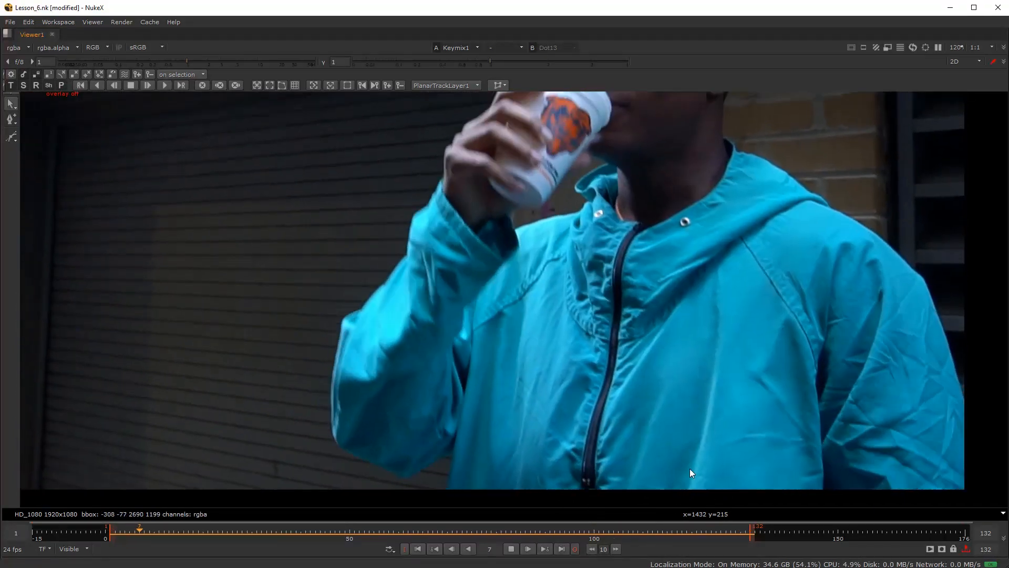
left_click(510, 548)
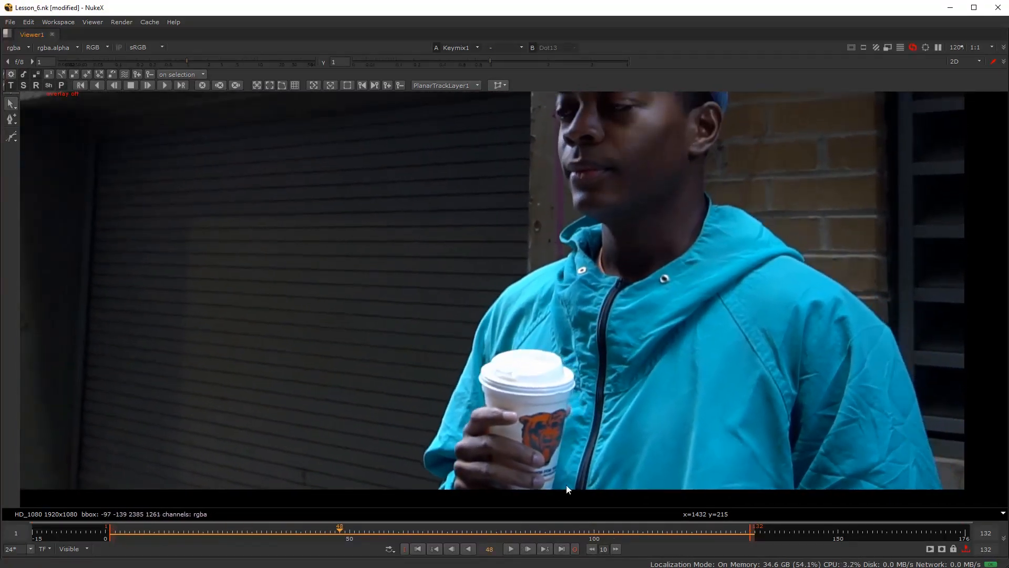
key("space")
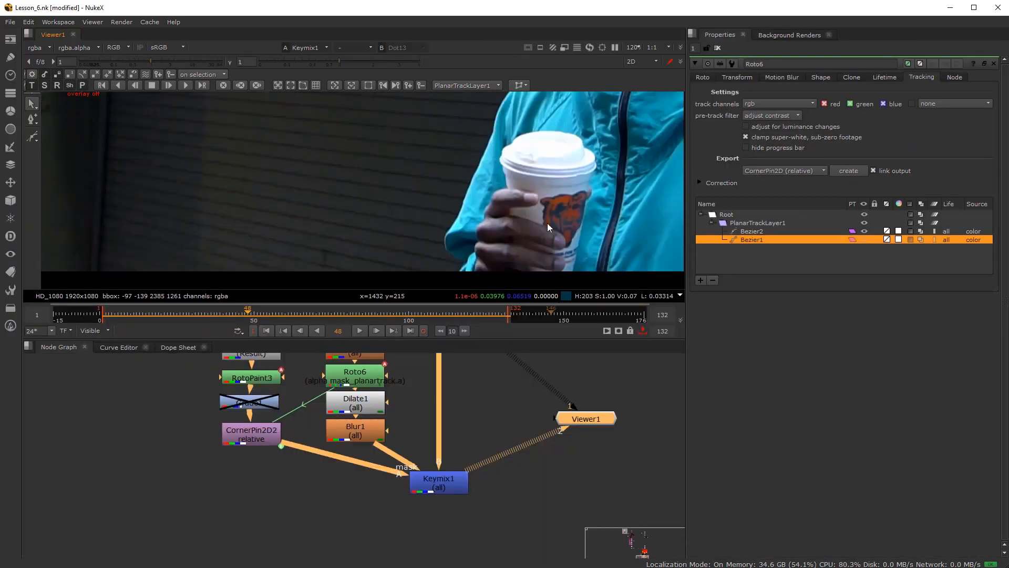
middle_click_drag(548, 223, 209, 325)
scroll(276, 264, "down", 3)
middle_click_drag(276, 264, 337, 260)
left_click_drag(324, 340, 325, 438)
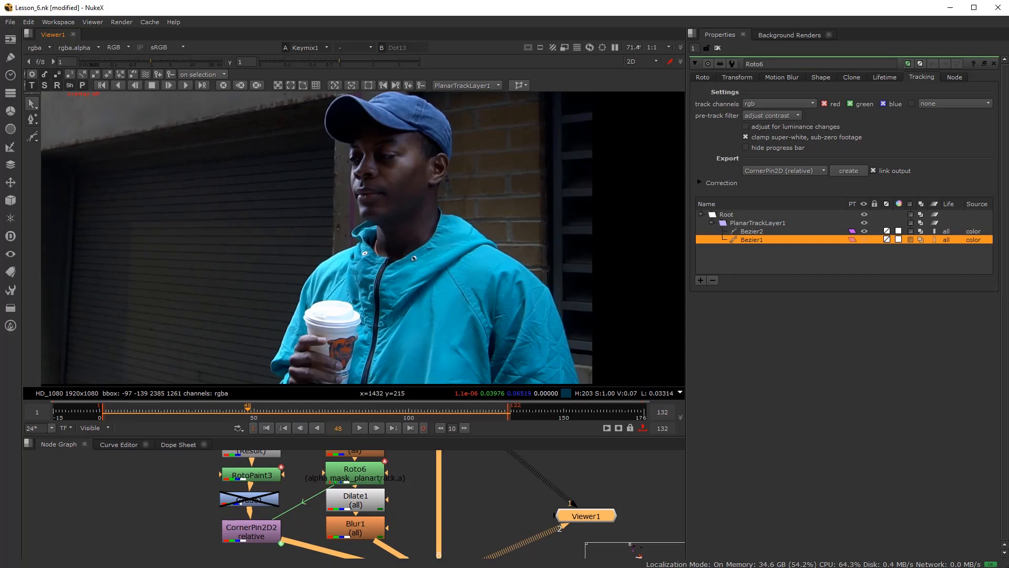
Compare the original plate with the Keymix1 result on the jacket at frame 48, and check the jacket at frame 84
scroll(395, 518, "down", 4)
mouse_move(413, 494)
middle_mouse_down()
mouse_move(414, 483)
mouse_move(413, 507)
mouse_move(420, 499)
middle_mouse_up()
key("1")
scroll(421, 529, "up", 3)
key("2")
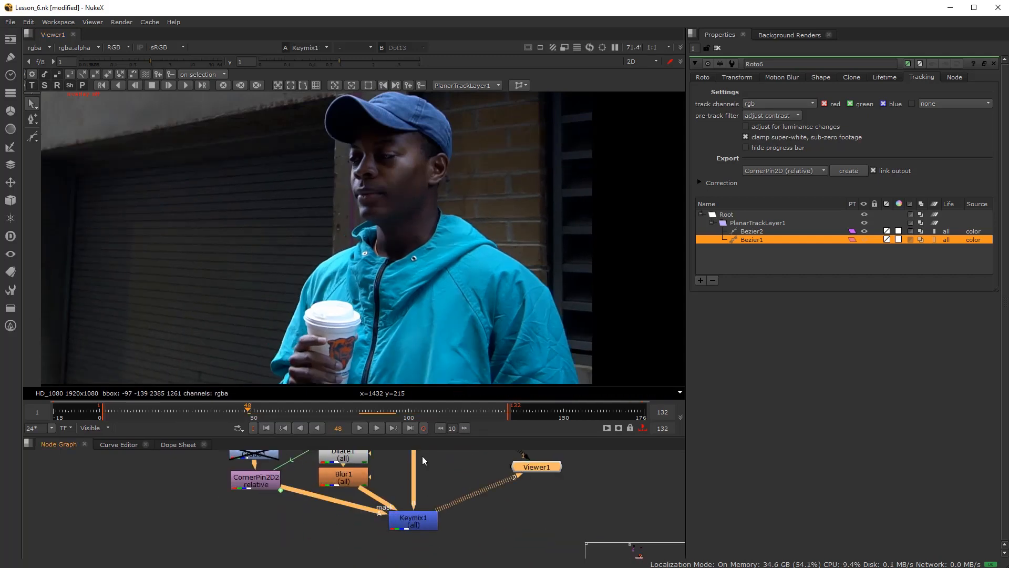
scroll(455, 314, "up", 3)
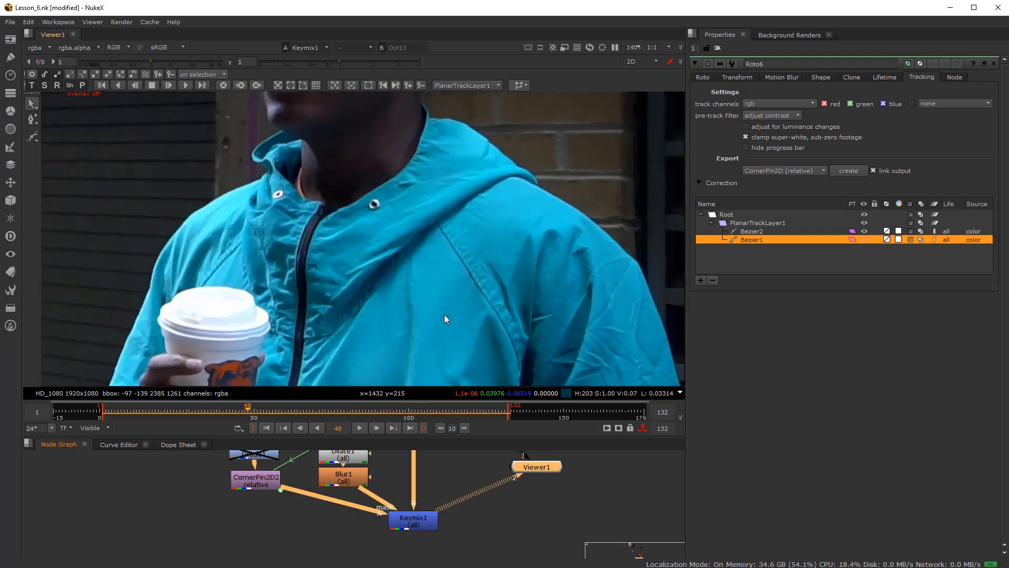
scroll(452, 294, "down", 4)
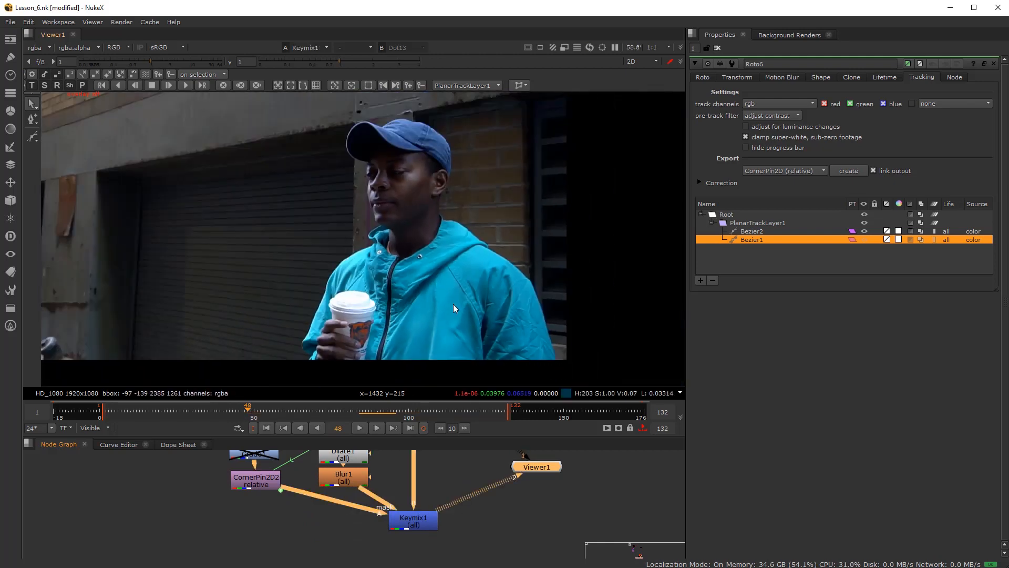
scroll(376, 520, "down", 5)
scroll(361, 502, "up", 3)
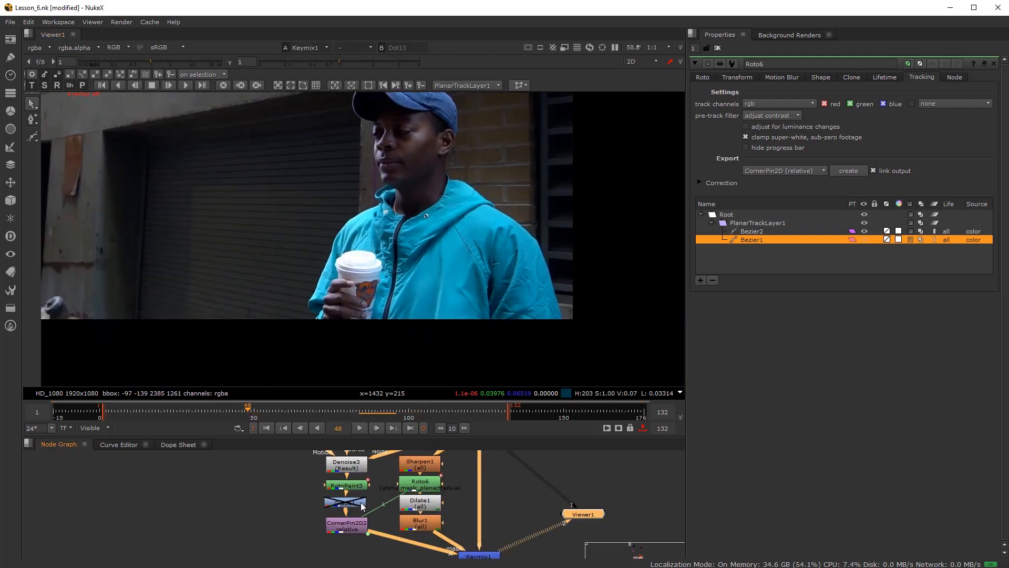
scroll(450, 267, "up", 1)
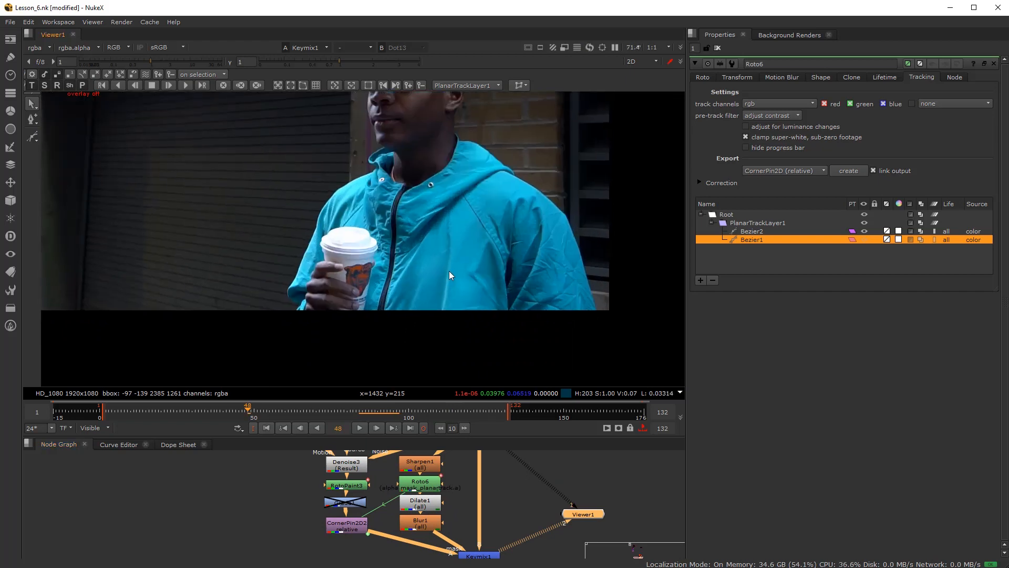
left_click(359, 410)
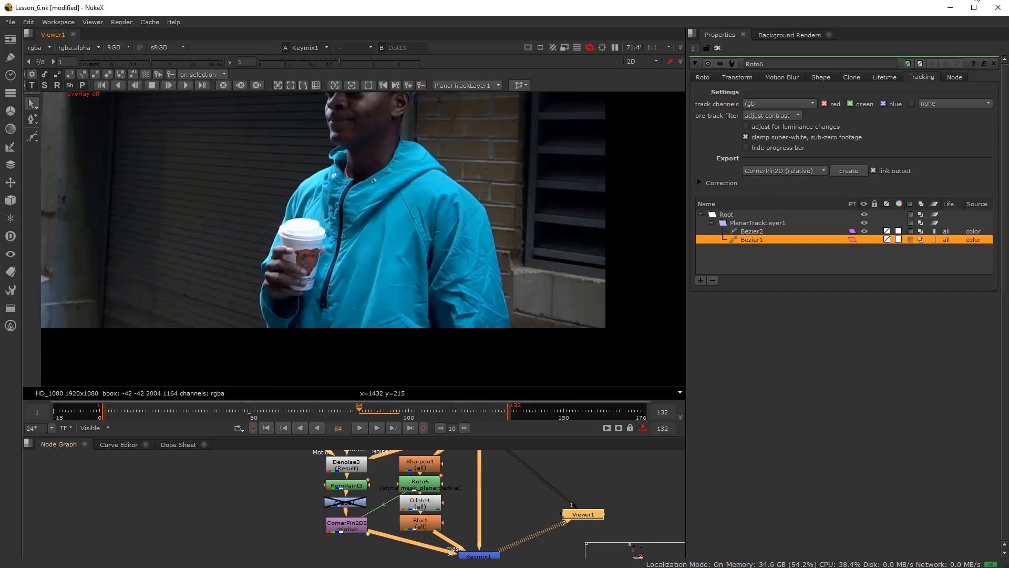
Rename the disabled Grade1 node as Mask_Check_Grade
scroll(333, 506, "up", 2)
left_click(338, 499)
scroll(338, 507, "down", 2)
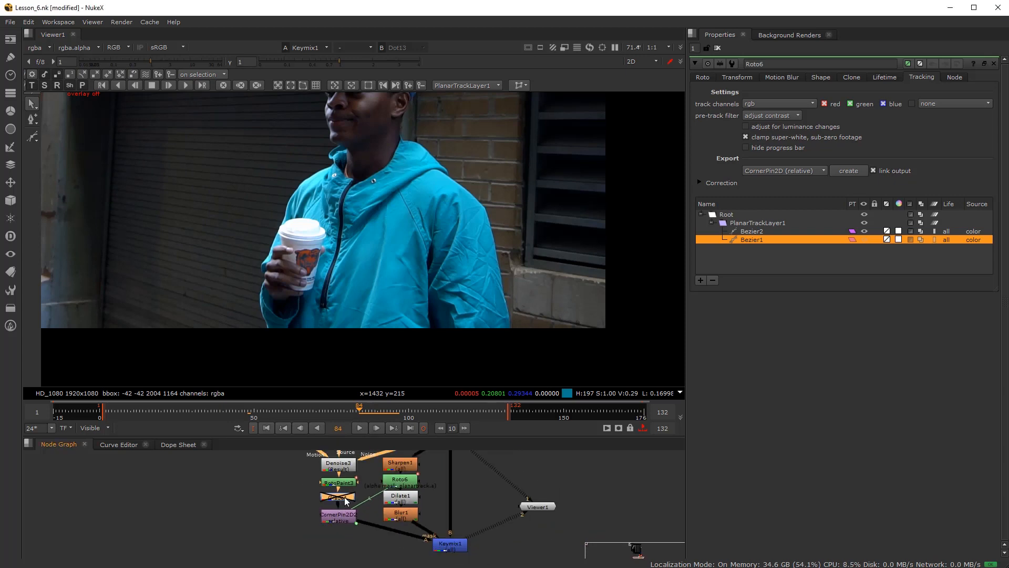
double_click(344, 500)
double_click(786, 64)
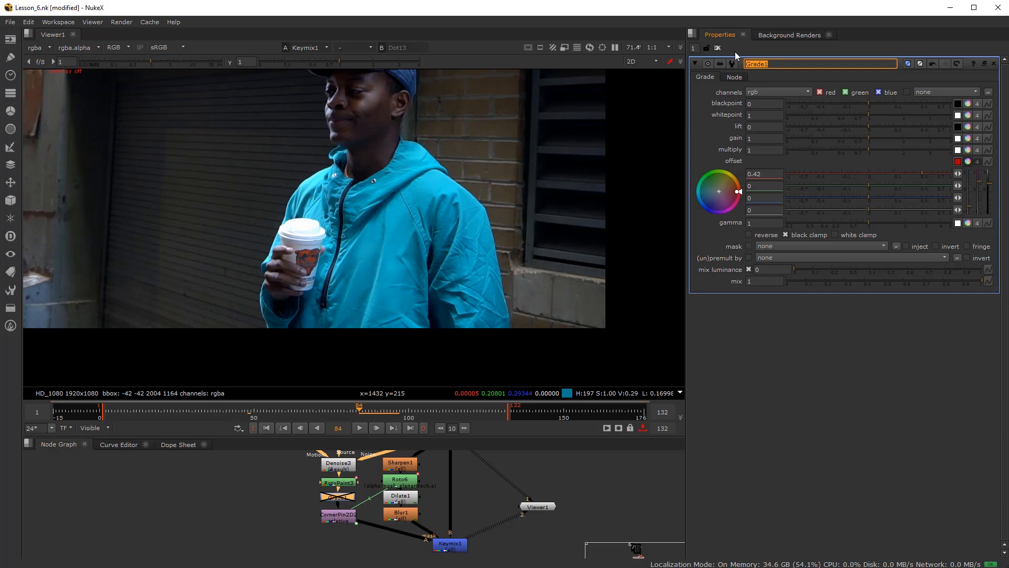
type("Mask_Check_Grade")
key("Return")
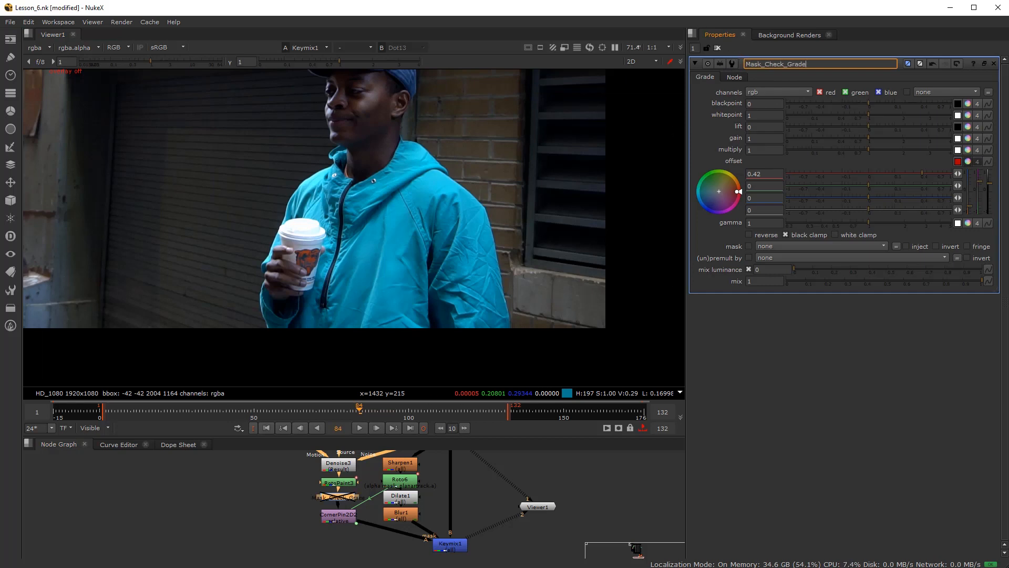
Set CornerPin2D2's motionblur to 0.007 and its shutter to 0.31
scroll(447, 557, "up", 3)
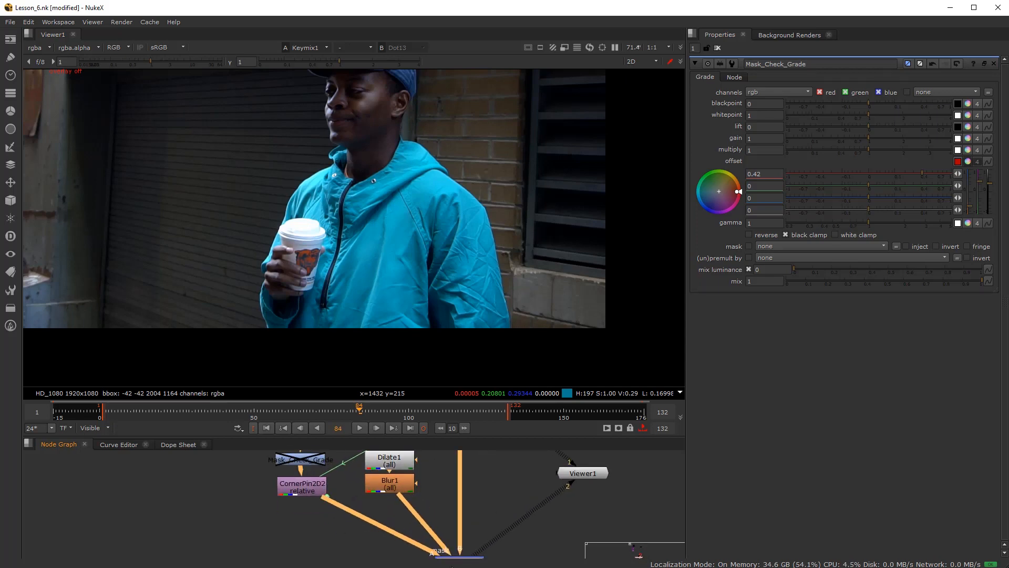
double_click(302, 482)
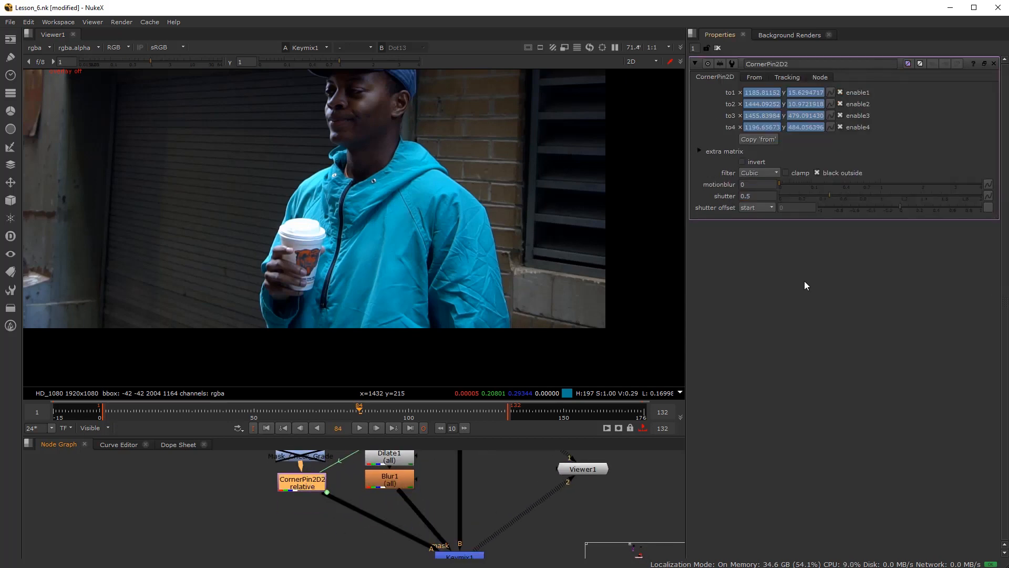
left_click(788, 184)
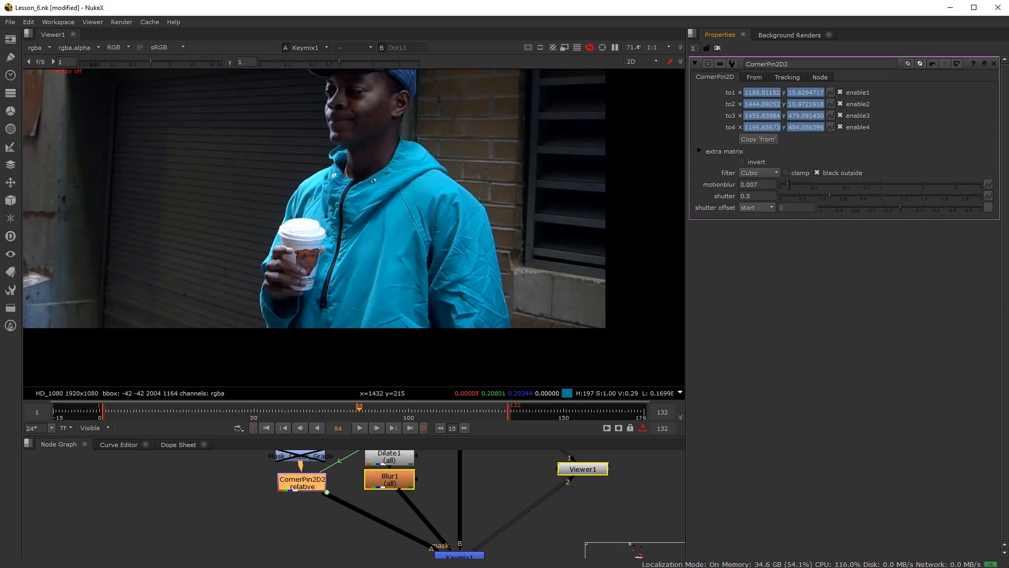
left_click_drag(830, 195, 811, 196)
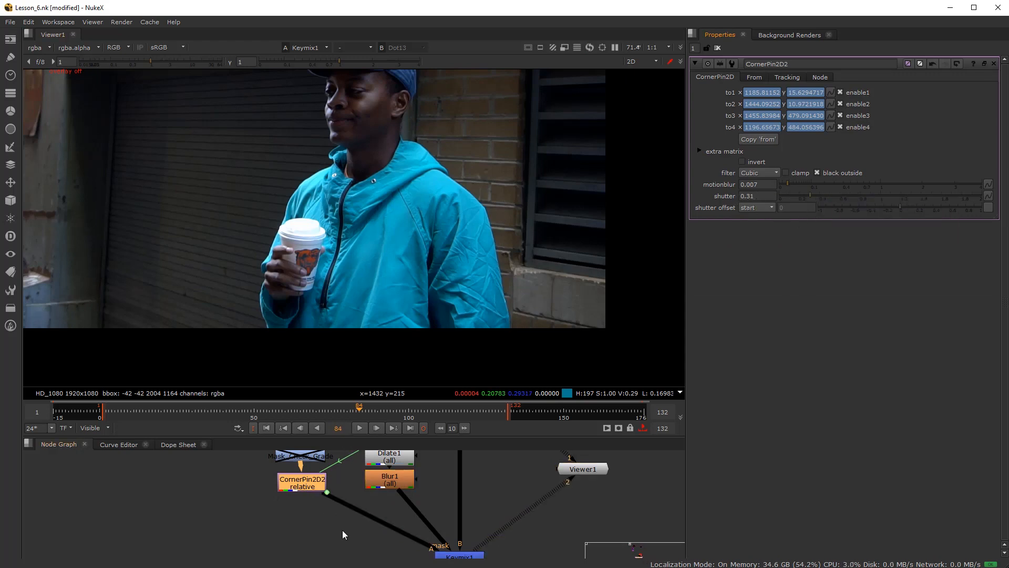
middle_click_drag(341, 532, 316, 538)
scroll(313, 536, "up", 1)
left_click(316, 552)
scroll(341, 525, "down", 2)
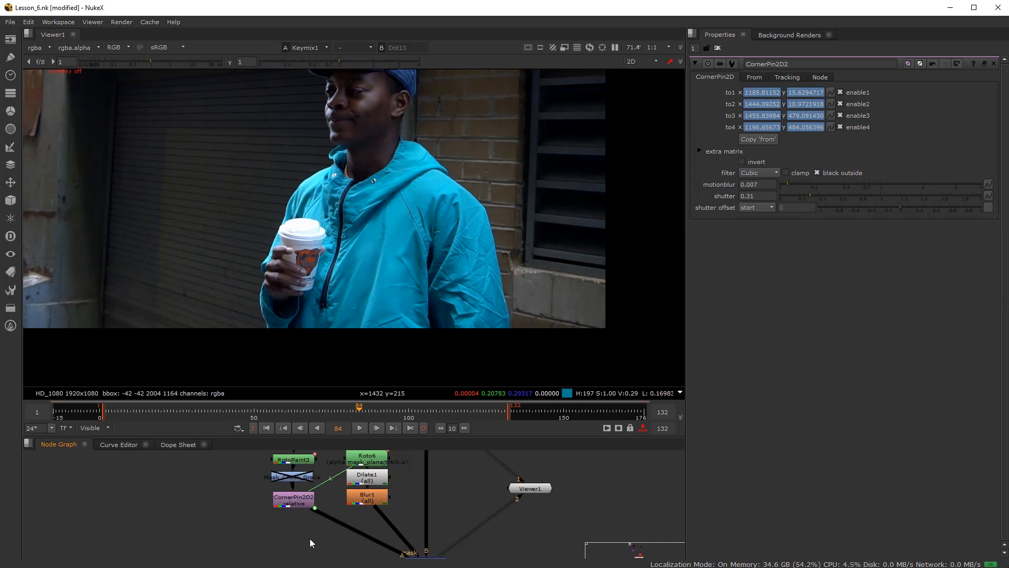
key("Tab")
type("re")
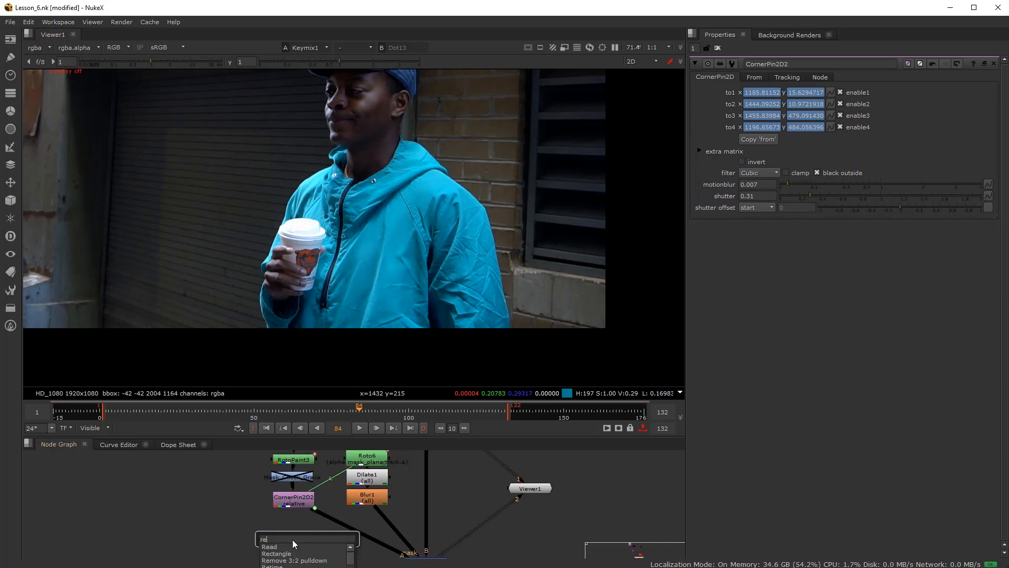
key("Escape")
left_click(296, 500)
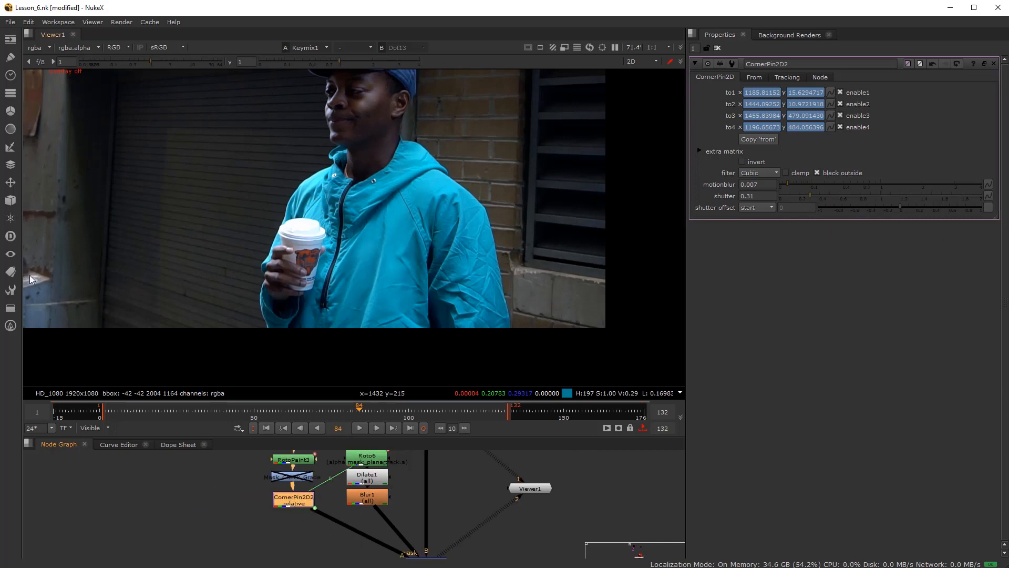
middle_click_drag(434, 552, 364, 519)
scroll(364, 519, "down", 2)
middle_click_drag(306, 504, 314, 506)
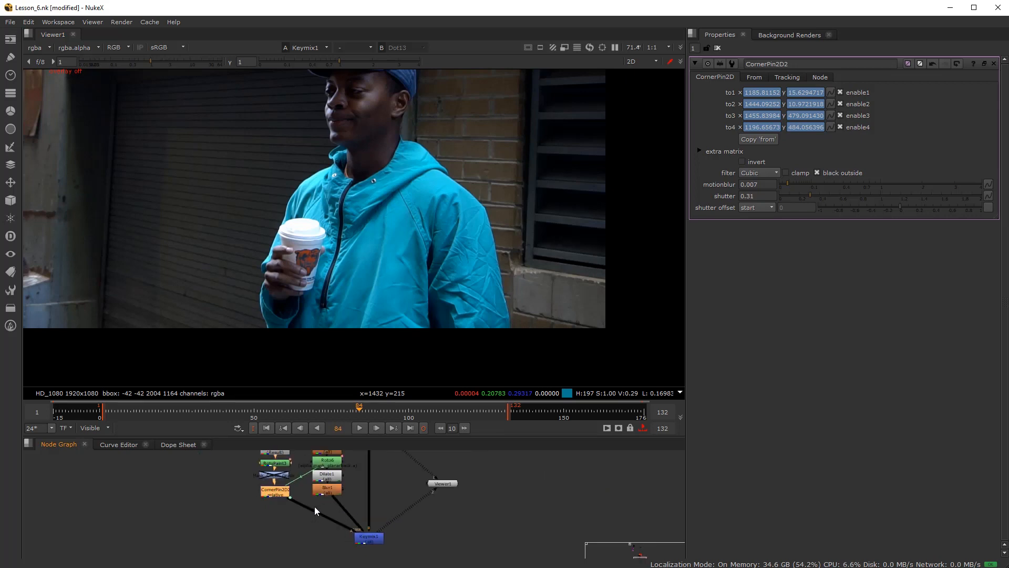
scroll(314, 505, "up", 2)
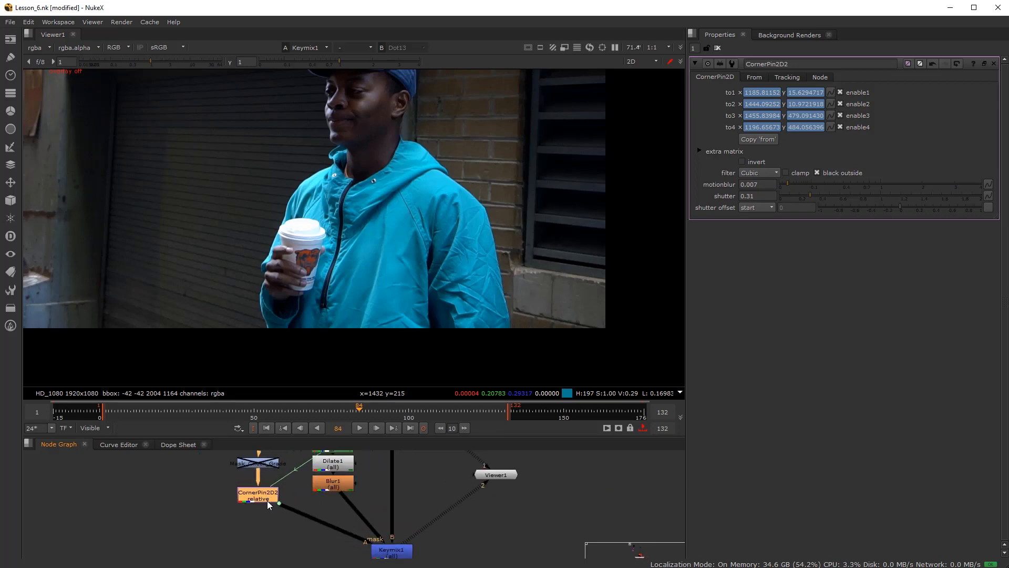
scroll(277, 526, "down", 2)
middle_click_drag(266, 496, 336, 513)
scroll(278, 526, "up", 2)
scroll(274, 515, "up", 2)
left_click(289, 531)
scroll(335, 513, "up", 1)
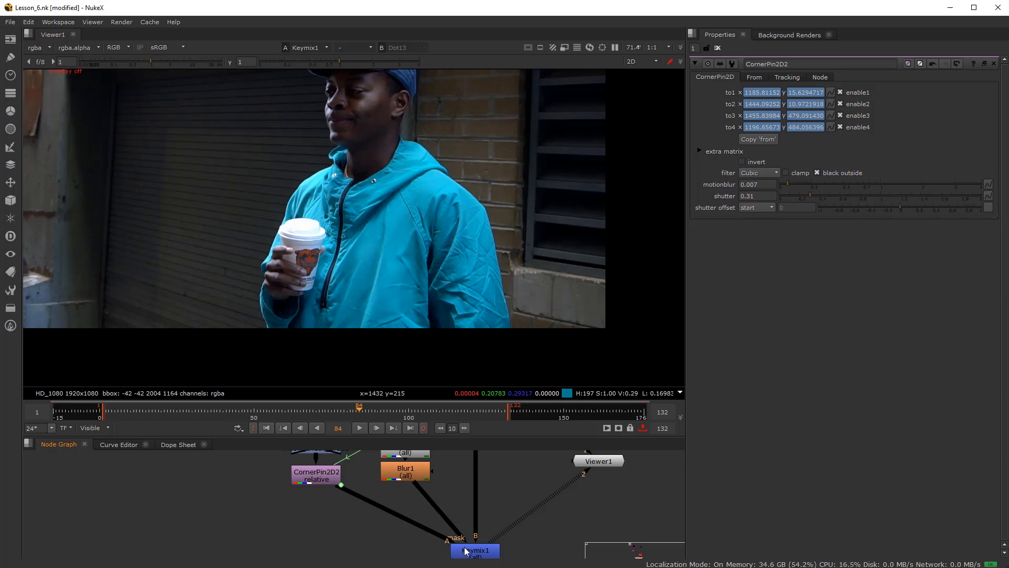
Insert an F_ReGrain node between CornerPin2D2 and Keymix1 and connect its Grain input to the plate's dot
left_click(317, 479)
key("Tab")
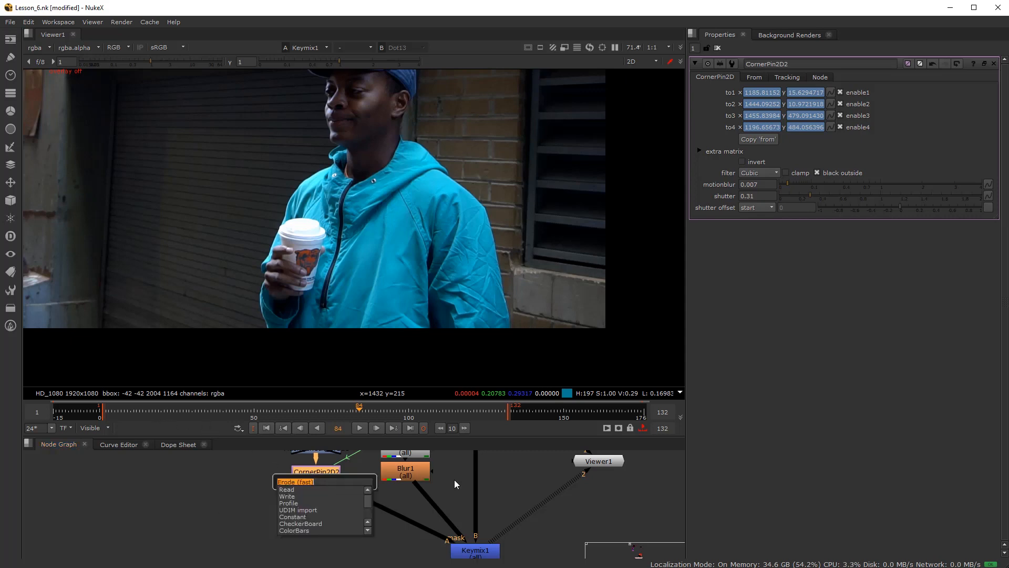
type("F")
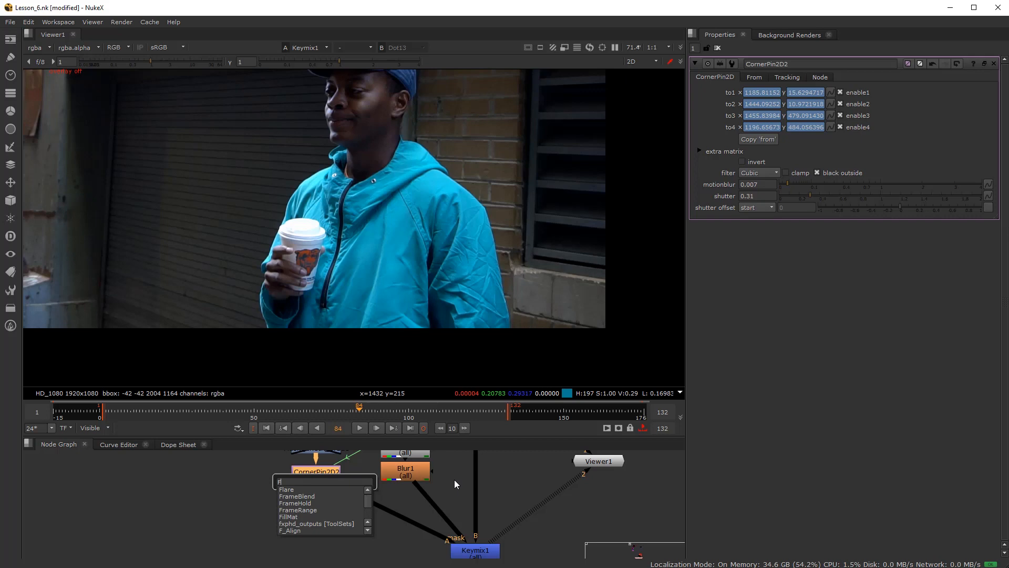
type("_")
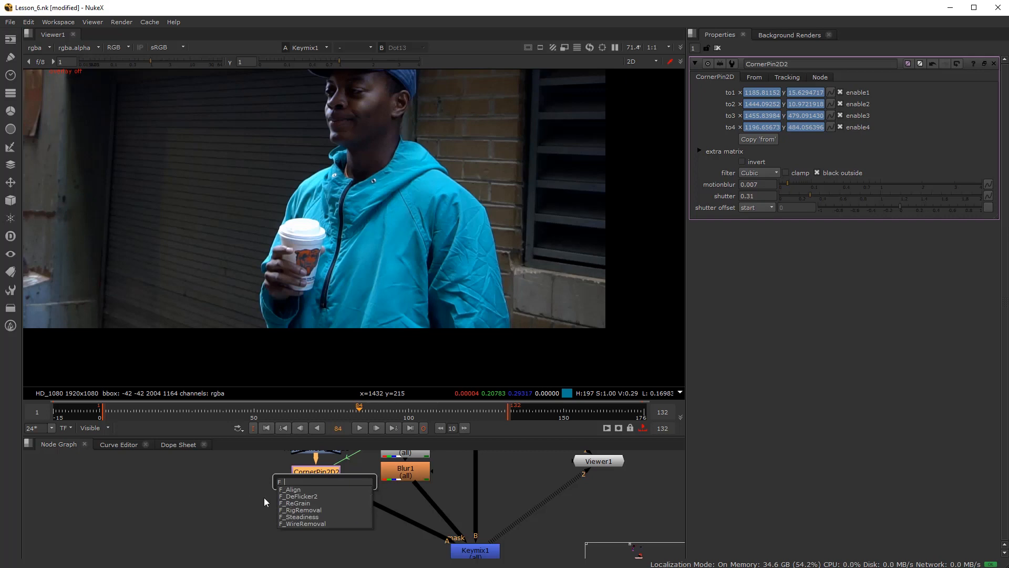
left_click(306, 502)
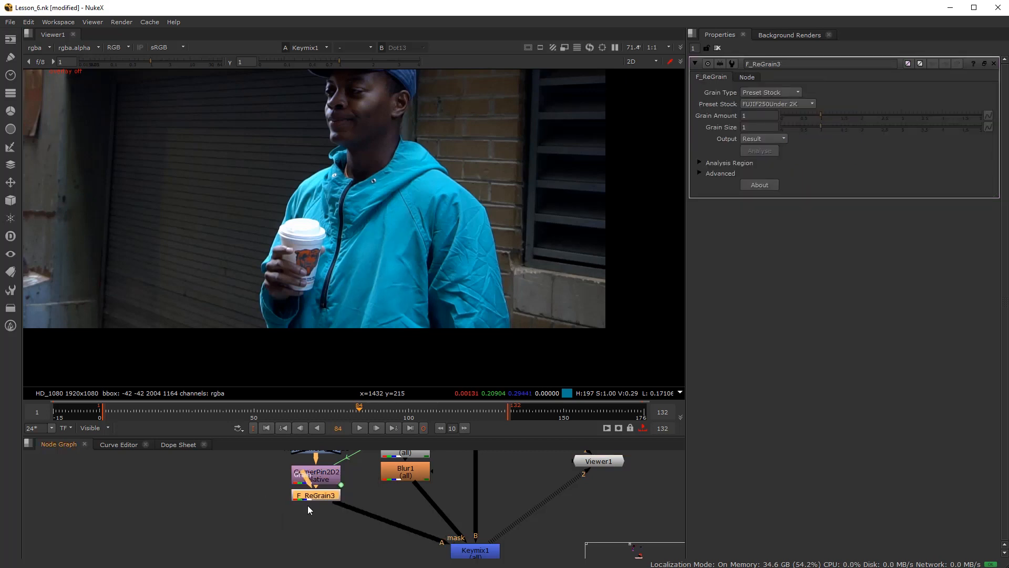
scroll(323, 518, "down", 4)
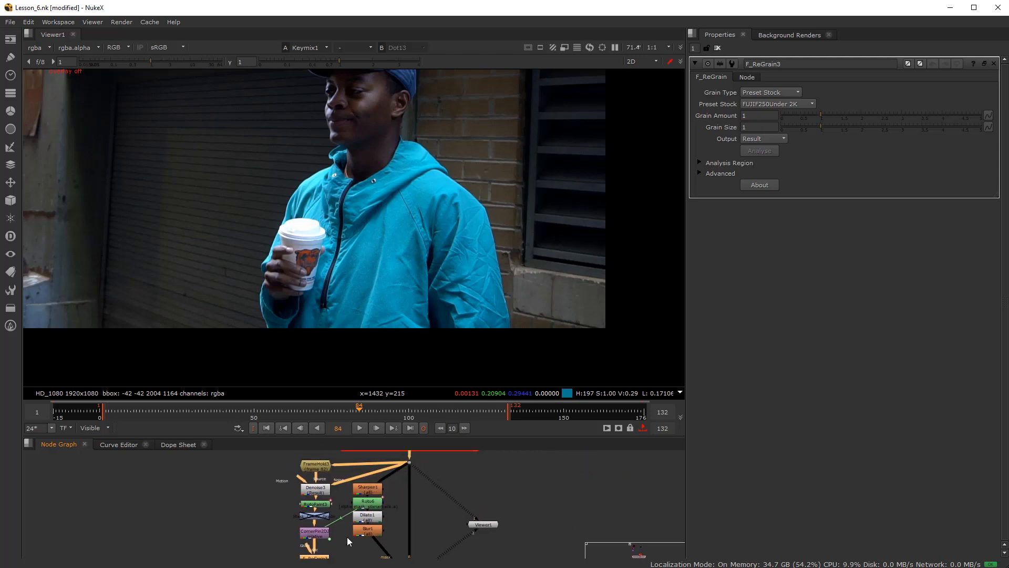
left_click_drag(319, 546, 409, 462)
Set F_ReGrain3 to From Grain Clip and analyse the grain in a region over the flat concrete wall at frame 84
middle_click_drag(335, 552, 358, 489)
scroll(351, 494, "up", 2)
key("1")
key("q")
scroll(314, 241, "down", 3)
middle_click_drag(242, 219, 380, 318)
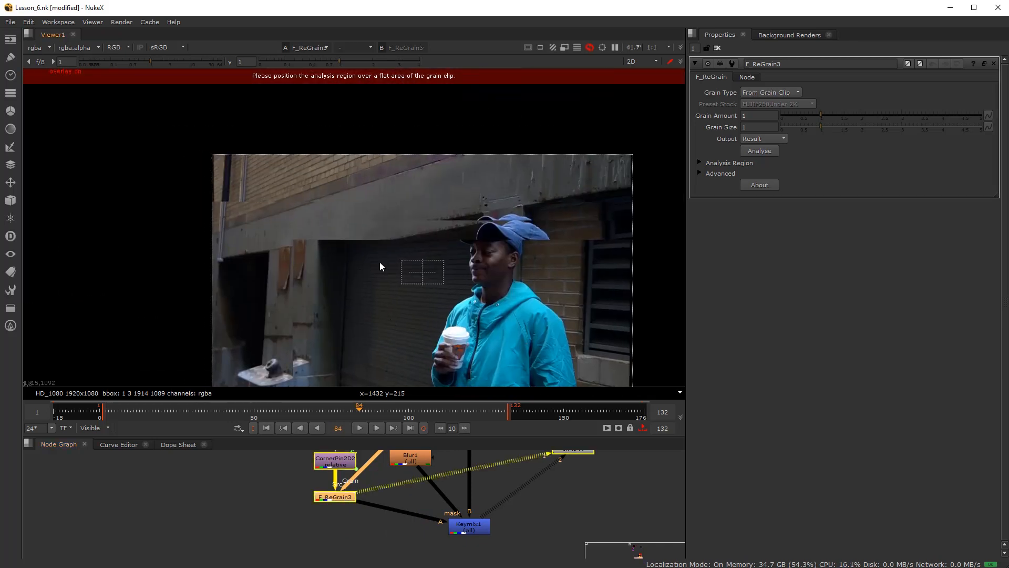
scroll(344, 235, "up", 2)
left_click_drag(419, 259, 343, 187)
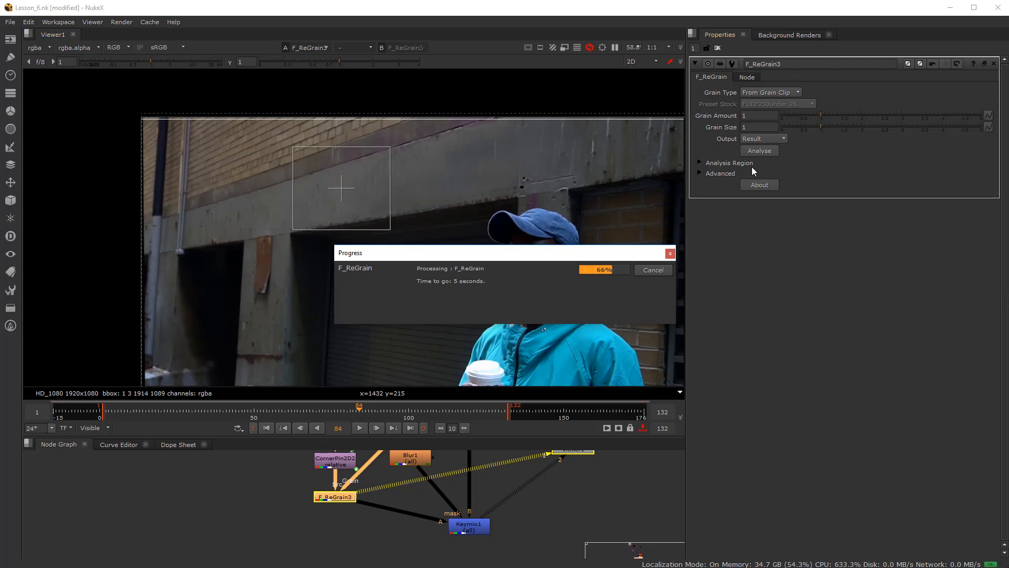
Set F_ReGrain3's Grain Size to 0.7 and Grain Amount to 0.62 while inspecting the jacket
scroll(473, 202, "up", 10)
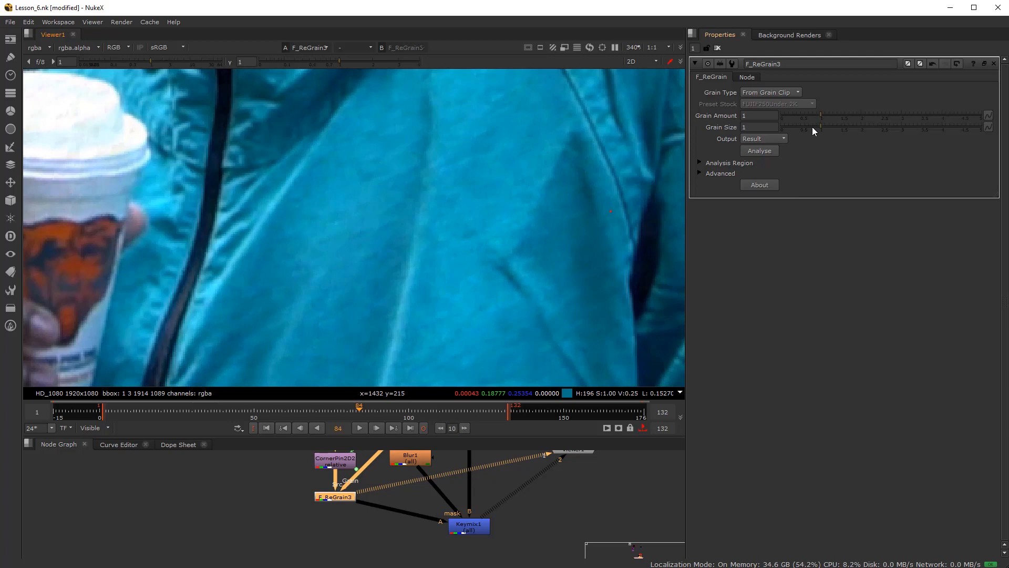
left_click_drag(811, 128, 804, 128)
left_click(809, 128)
left_click(807, 116)
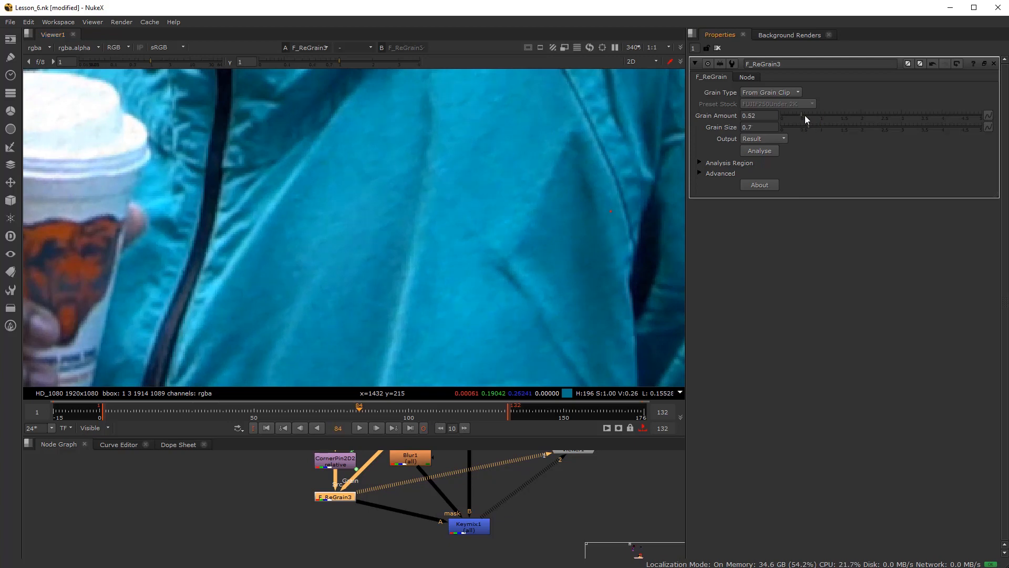
Connect viewer input 1 to the plate's dot below Switch1
scroll(443, 468, "down", 2)
middle_click_drag(478, 509, 440, 534)
scroll(439, 533, "up", 2)
left_click(430, 542)
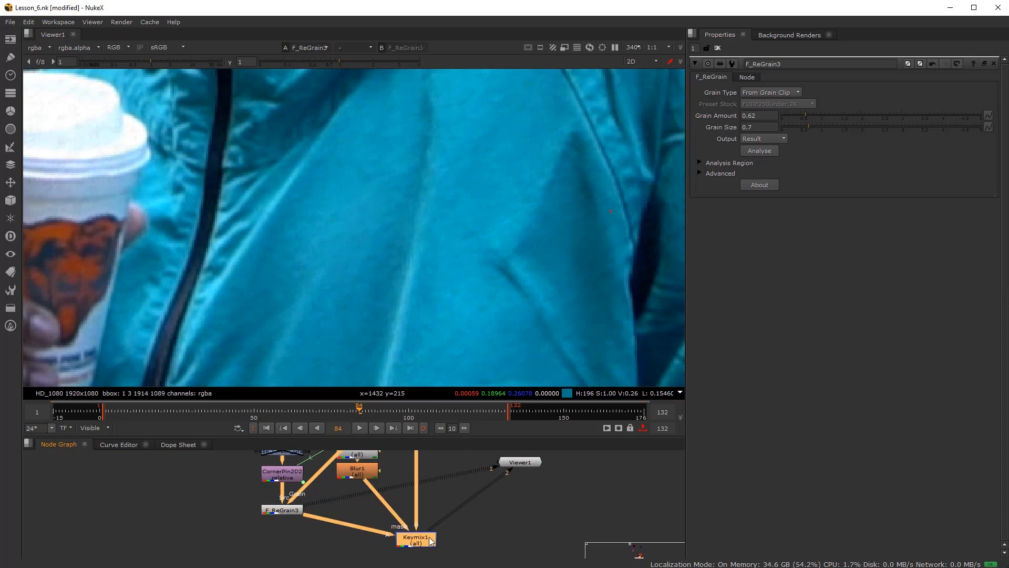
key("1")
scroll(437, 501, "down", 3)
middle_click_drag(437, 457, 422, 513)
scroll(421, 507, "up", 3)
left_click(409, 507)
key("1")
key("1")
Compare the grain on the jacket patch between the original plate and the Keymix1 result at frame 84
key("2")
scroll(437, 281, "down", 2)
middle_click_drag(424, 379, 483, 263)
key("1")
key("2")
key("1")
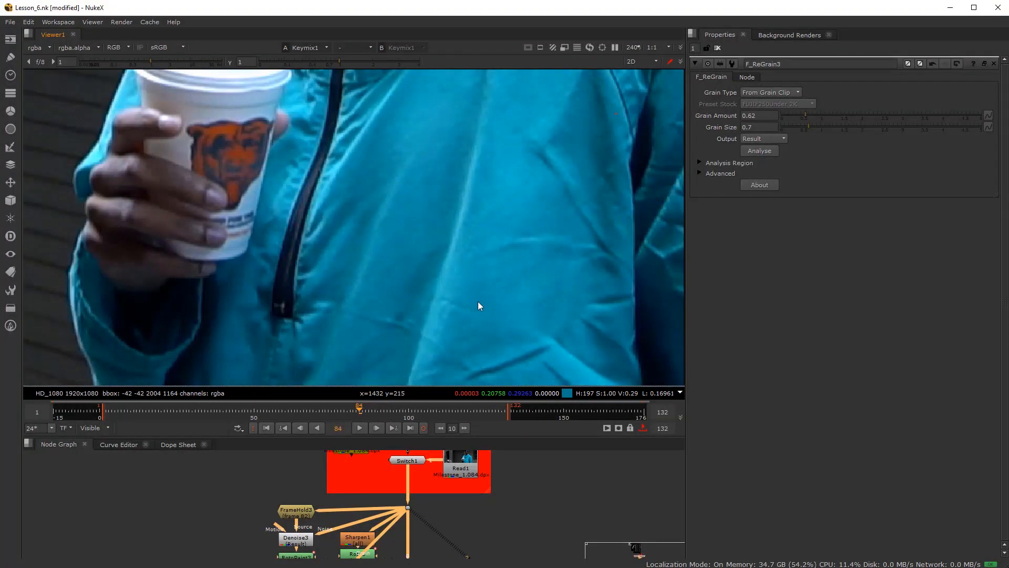
key("1")
middle_click_drag(478, 299, 480, 242)
scroll(430, 520, "down", 3)
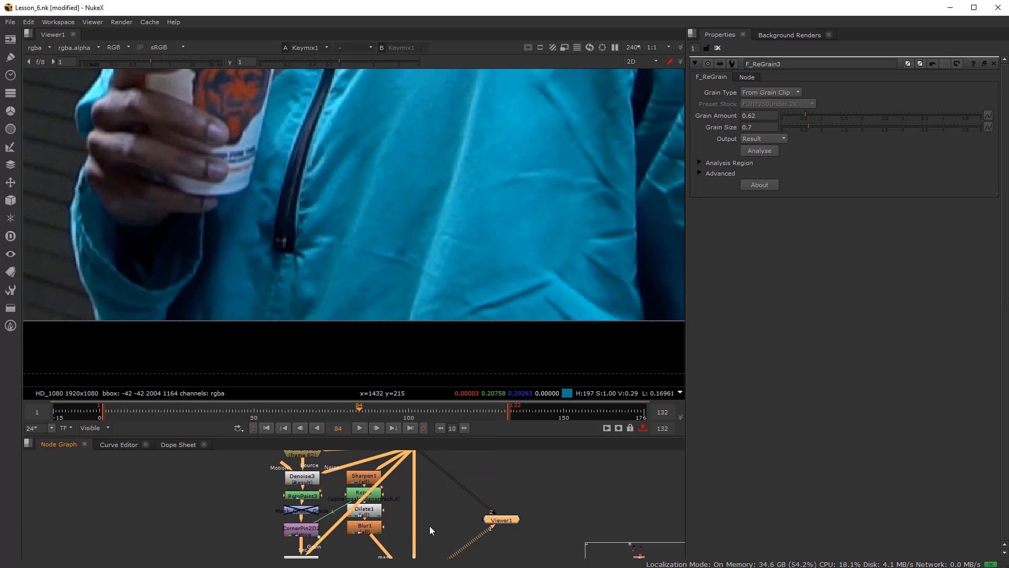
Set F_ReGrain3's Grain Amount to 0.4 and Grain Size to 0.96 after a close-up plate comparison
scroll(481, 269, "up", 7)
key("1")
key("2")
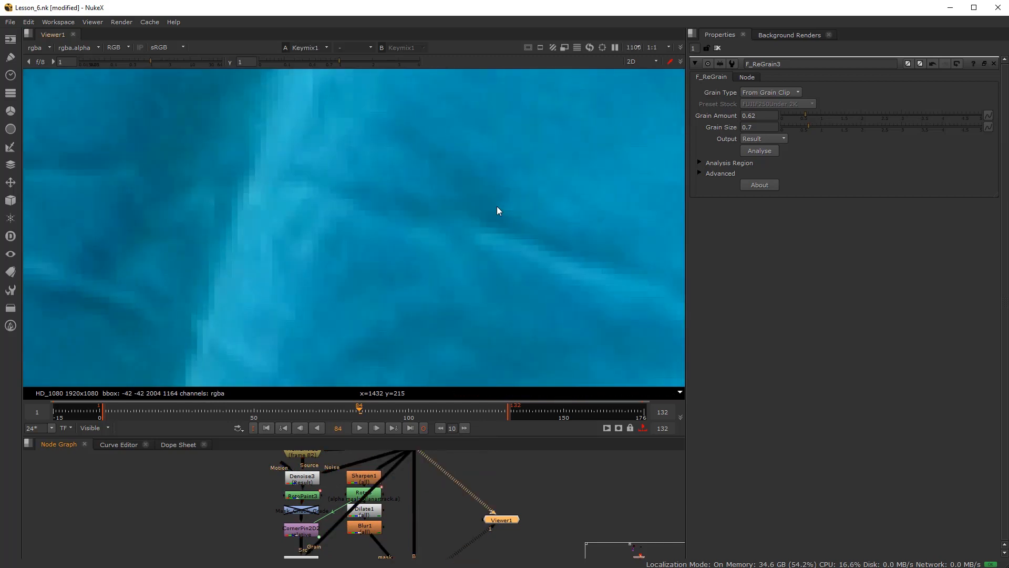
key("1")
scroll(497, 206, "down", 8)
middle_click_drag(427, 545, 447, 468)
scroll(440, 493, "up", 3)
scroll(442, 494, "down", 4)
middle_click_drag(345, 482, 330, 532)
scroll(331, 532, "up", 3)
left_click(330, 535)
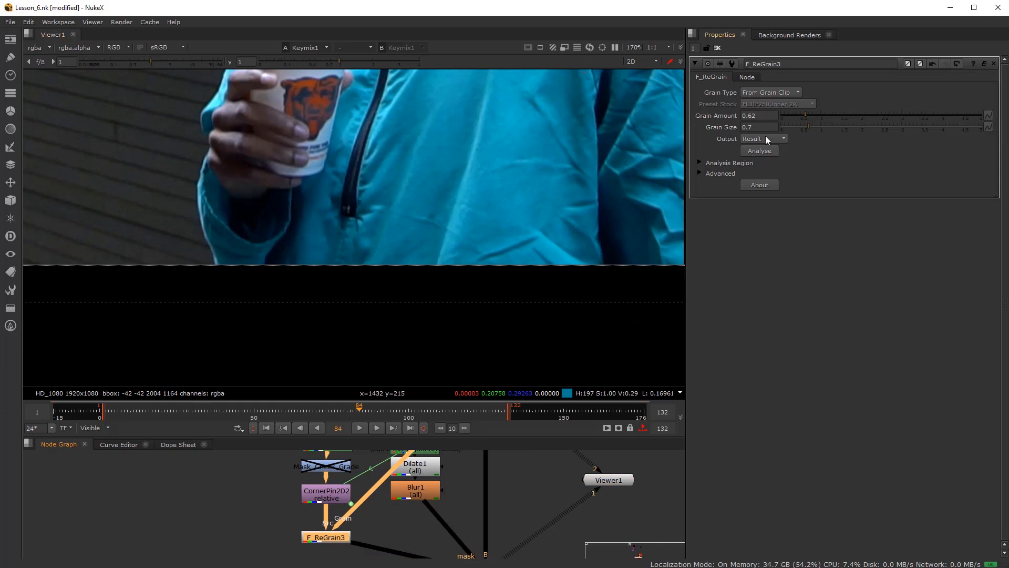
left_click(796, 116)
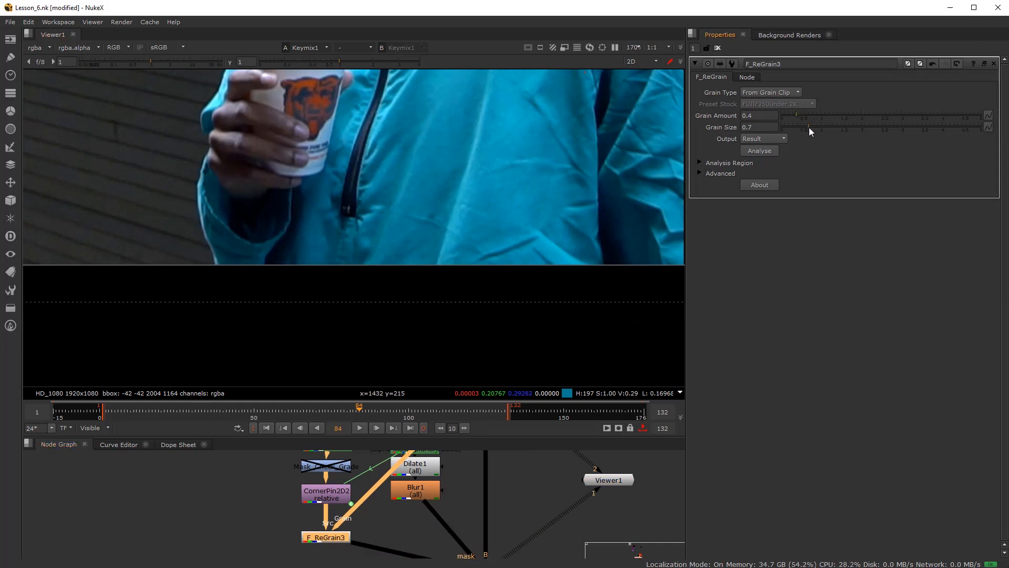
left_click_drag(816, 127, 819, 127)
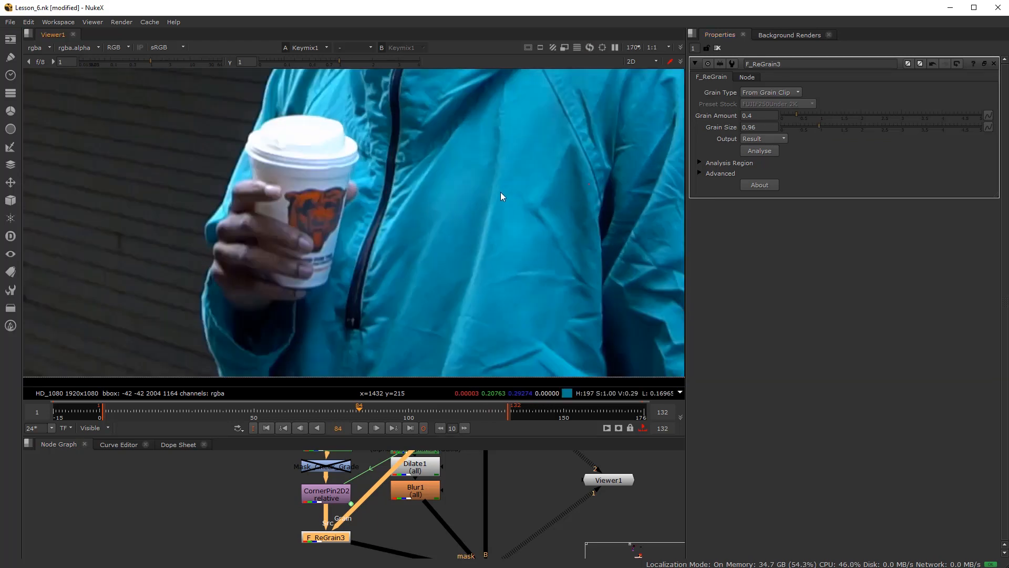
Inspect the regrained jacket in the Keymix1 result, stepping between frames 83, 84 and 85
scroll(501, 193, "up", 1)
middle_click_drag(392, 524, 359, 480)
left_click(454, 534)
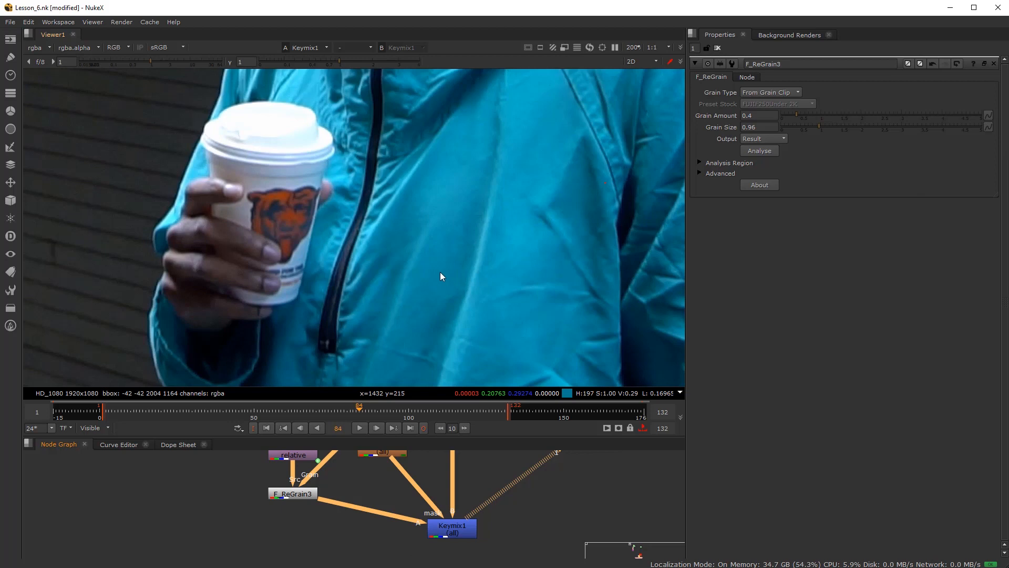
key("Left")
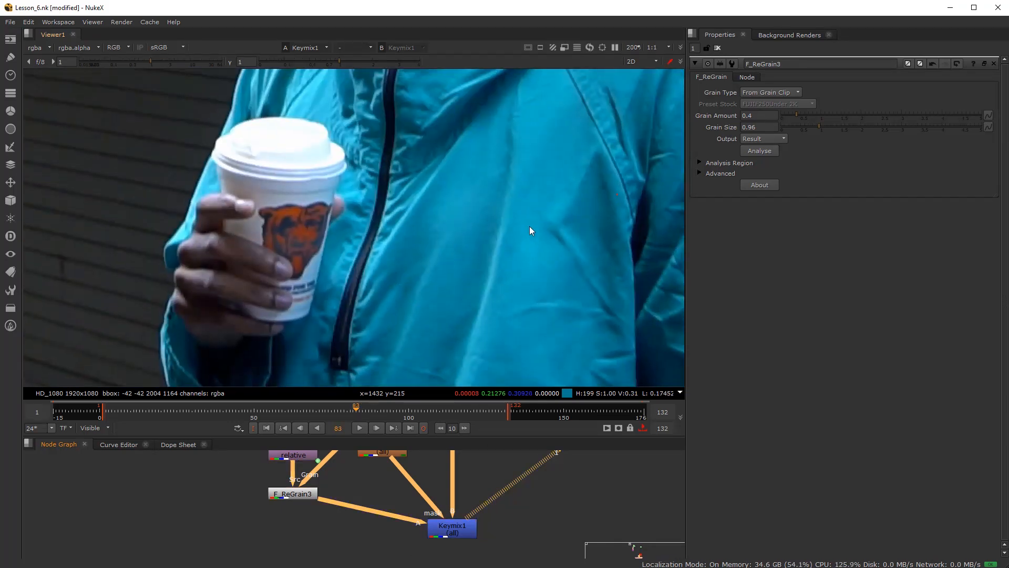
key("Right")
key("Left")
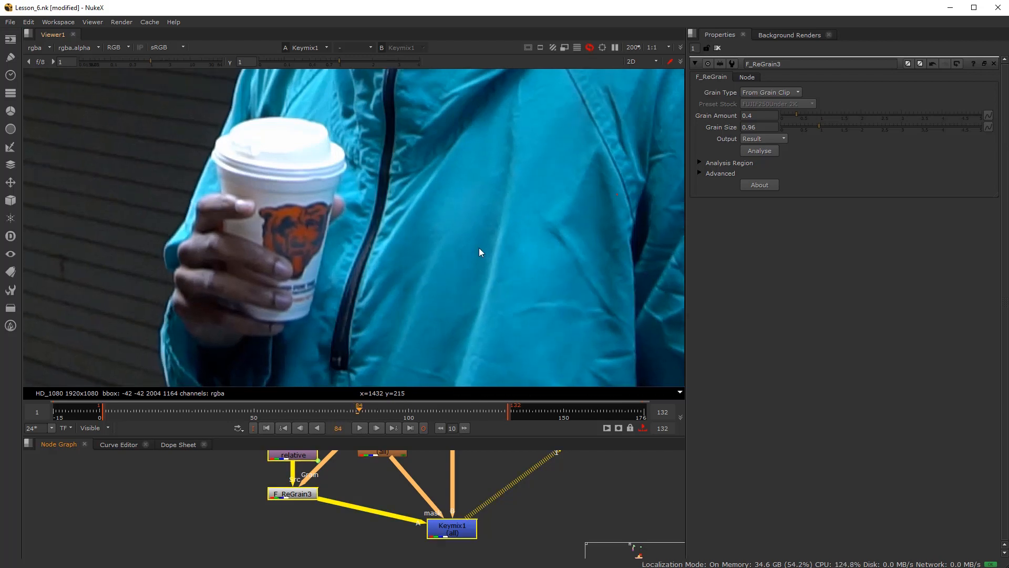
scroll(580, 212, "down", 3)
middle_click_drag(580, 209, 505, 238)
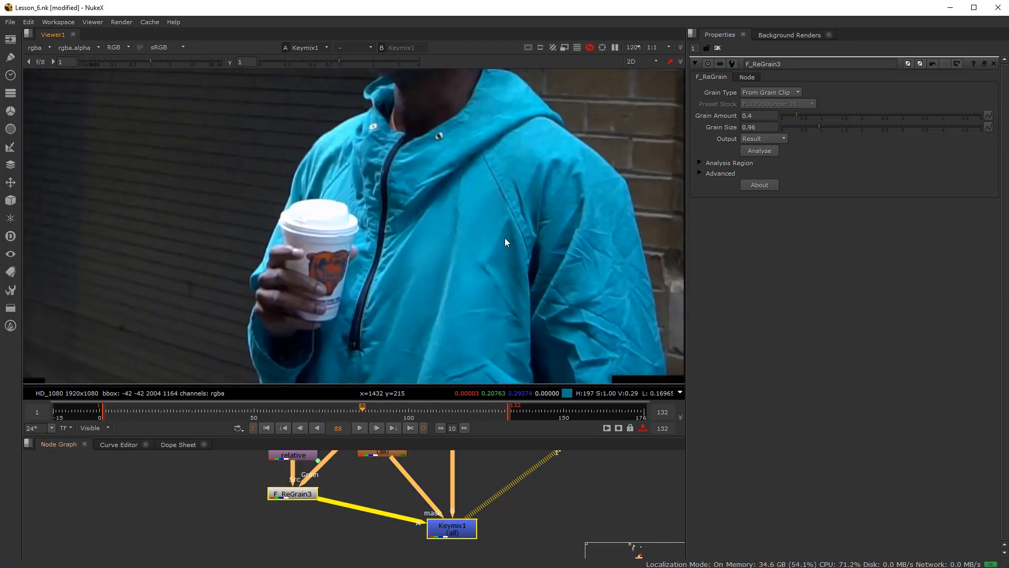
scroll(532, 209, "up", 6)
key("Left")
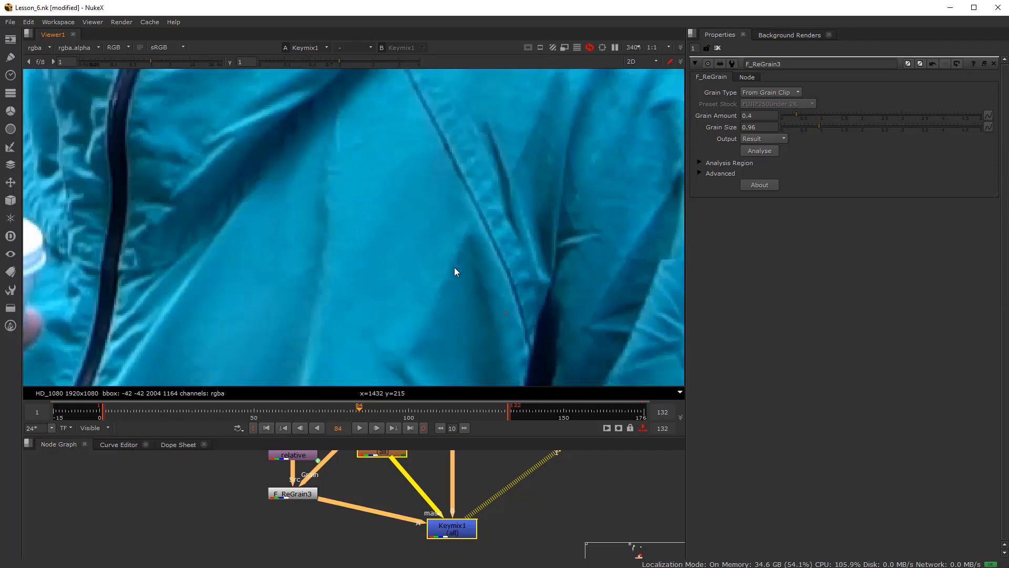
key("Right")
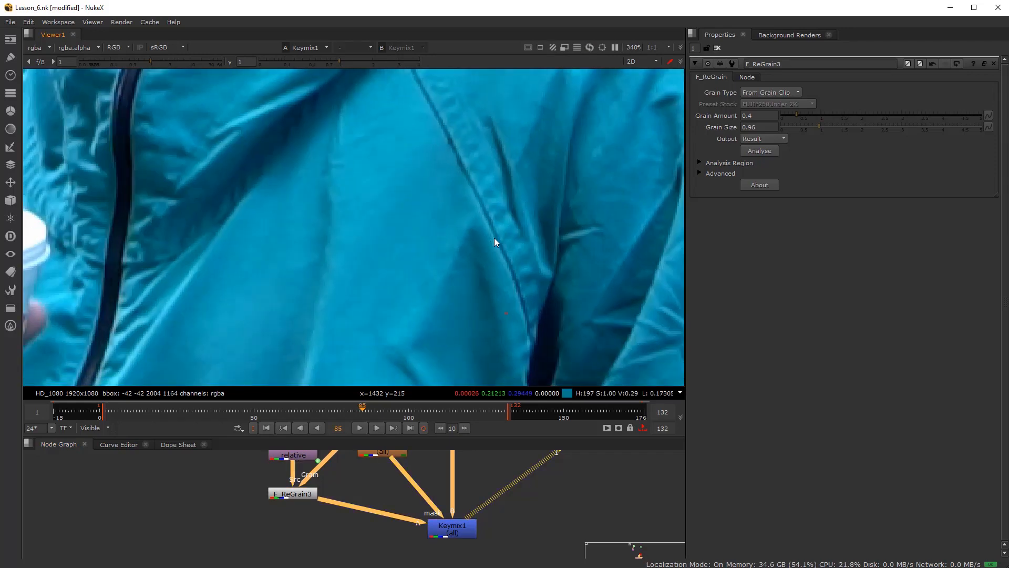
scroll(494, 238, "down", 3)
scroll(512, 252, "up", 3)
key("Left")
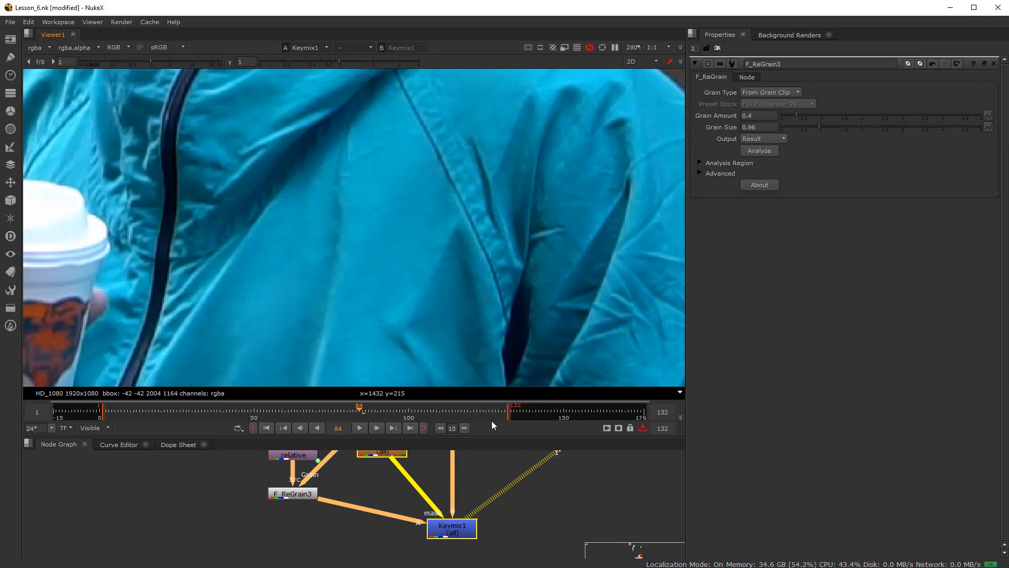
View F_ReGrain3's output on its own at frame 85 to check the jacket's grain before the mask
left_click(297, 499)
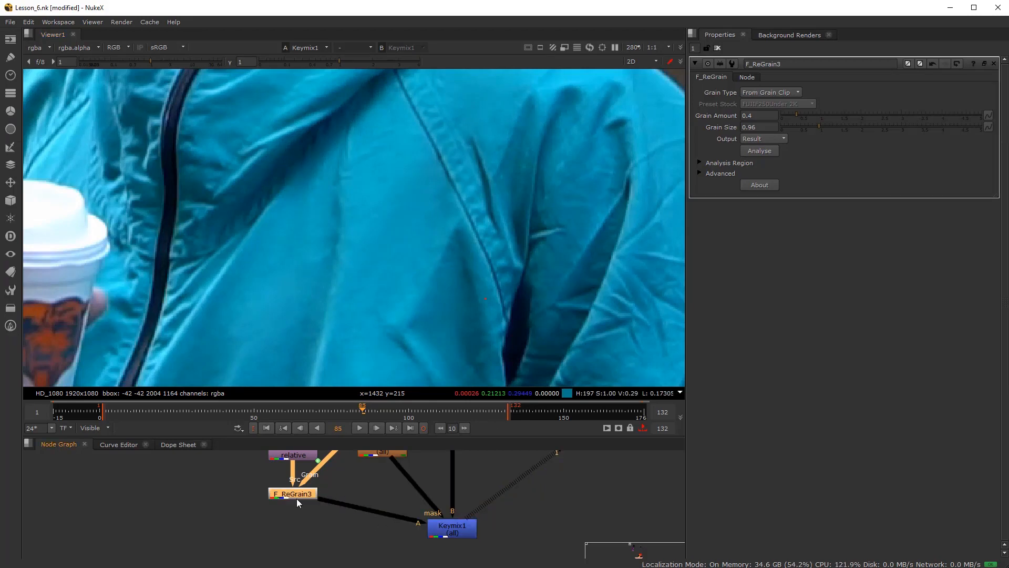
key("1")
key("Right")
scroll(543, 283, "down", 2)
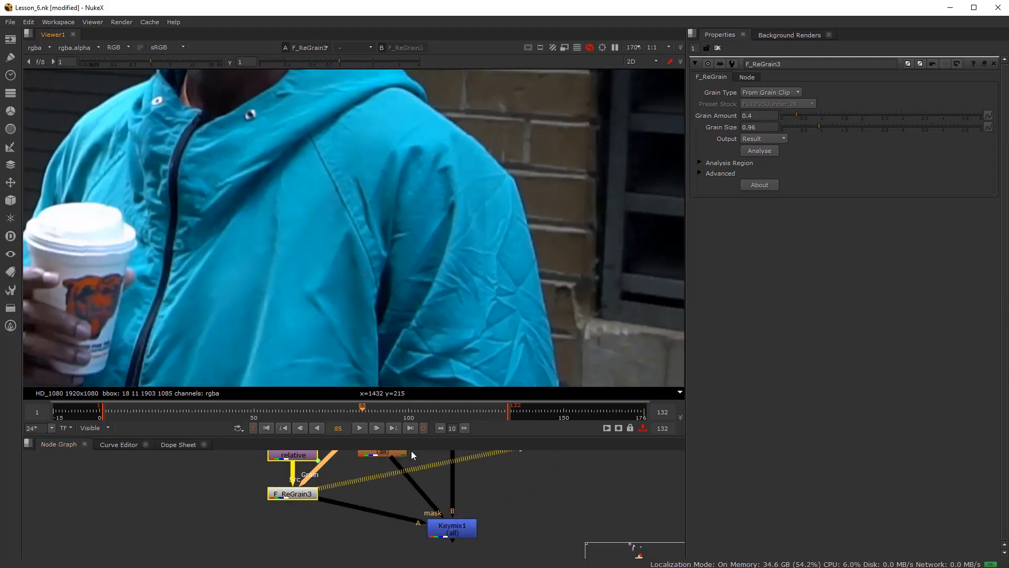
left_click(449, 523)
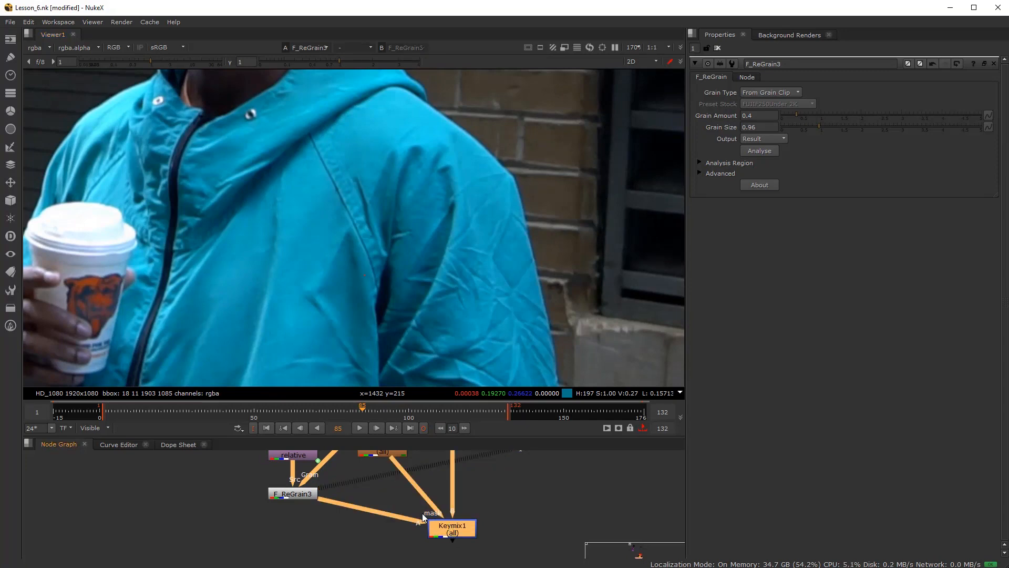
Check Blur1's alpha mask for the jacket patch and return the viewer to Keymix1's colour result
left_click(384, 454)
key("1")
key("a")
key("a")
key("a")
scroll(416, 305, "down", 4)
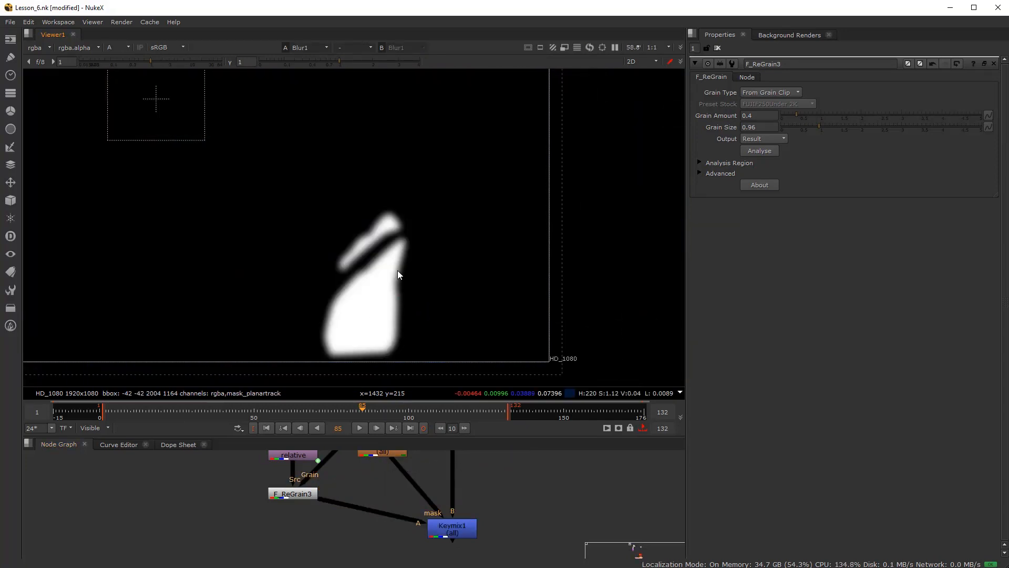
key("a")
left_click(455, 525)
key("1")
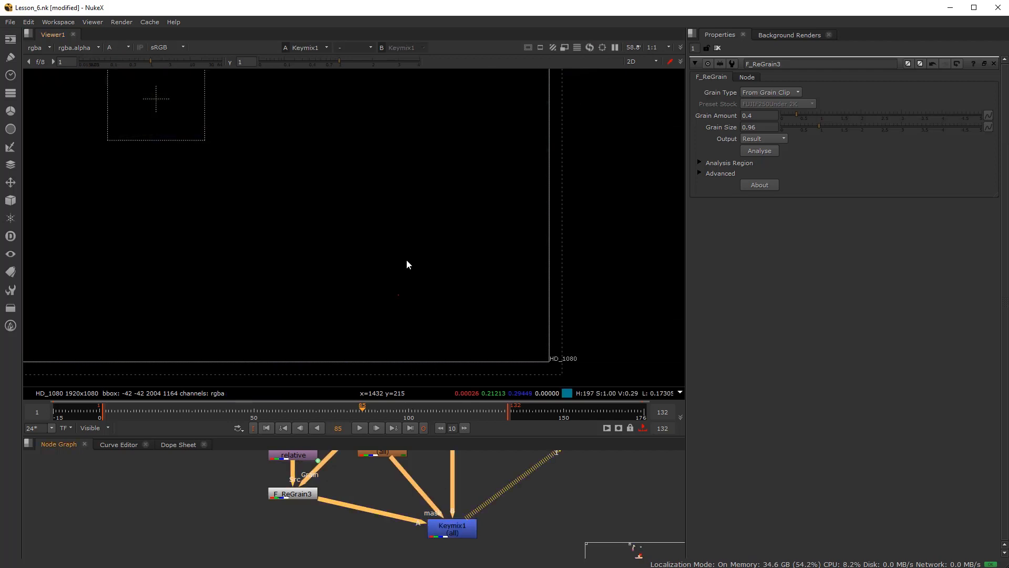
scroll(461, 491, "down", 3)
scroll(437, 513, "up", 3)
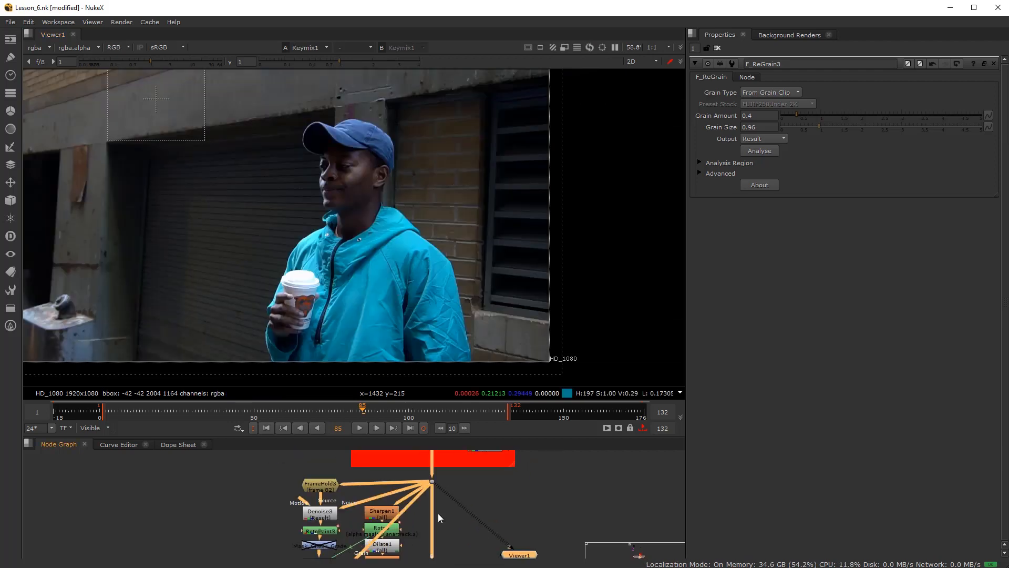
Compare the jacket's grain between the plate's dot and the Keymix1 result at frame 85
left_click(431, 475)
key("1")
scroll(416, 315, "up", 12)
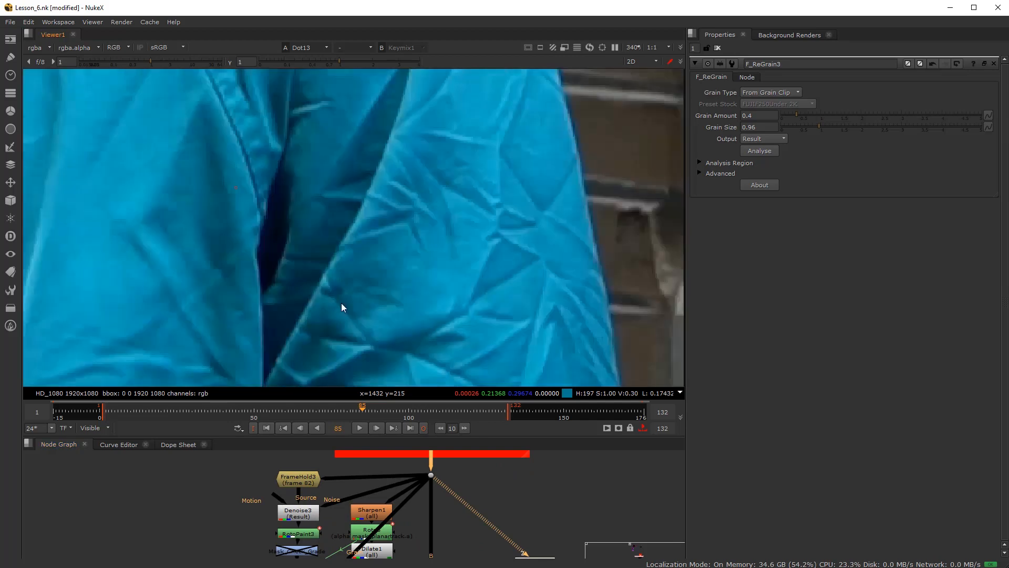
key("2")
key("1")
key("2")
key("1")
scroll(308, 263, "down", 6)
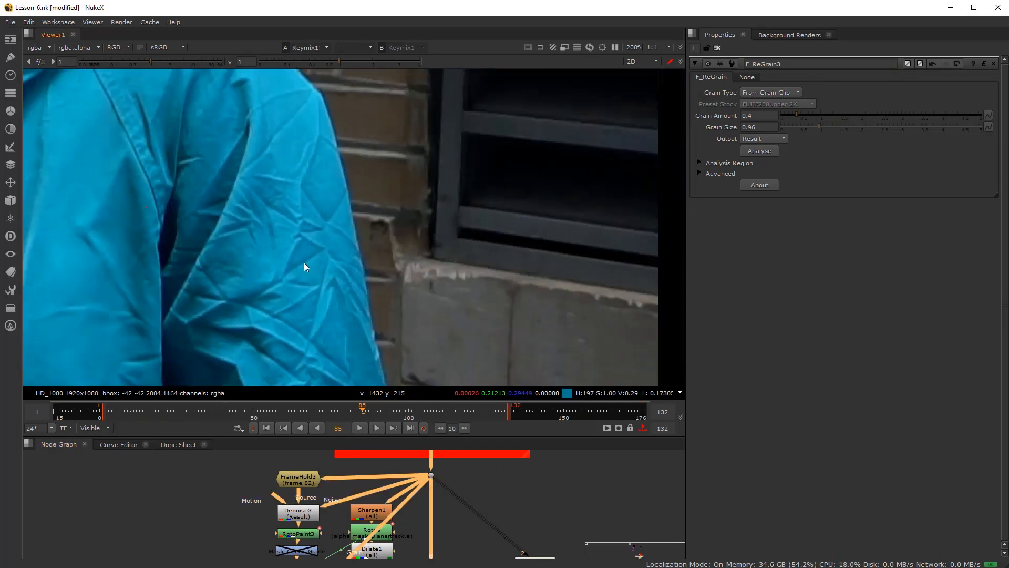
middle_click_drag(95, 337, 346, 244)
scroll(346, 244, "up", 4)
key("2")
key("1")
key("2")
middle_click_drag(268, 279, 409, 259)
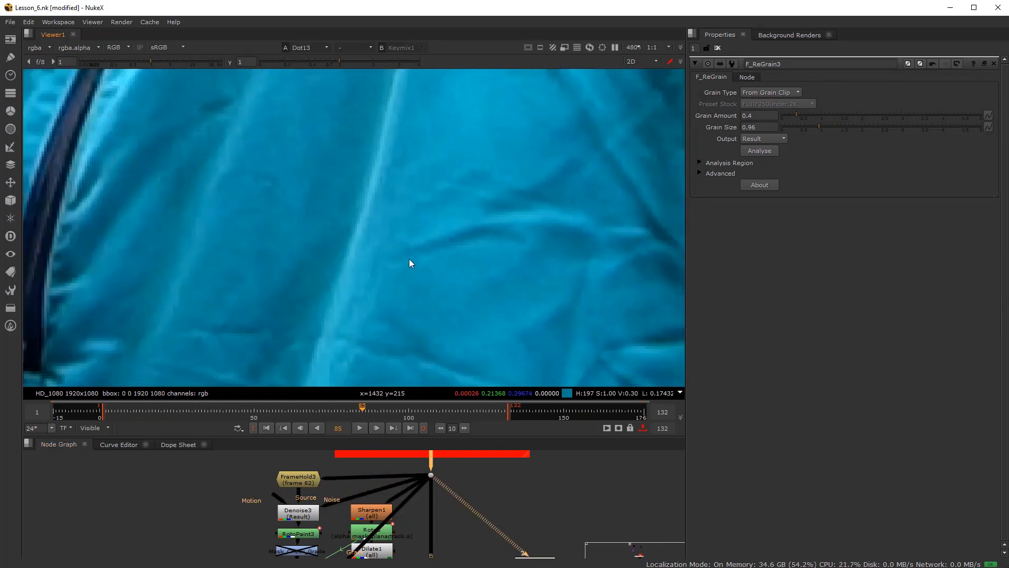
key("1")
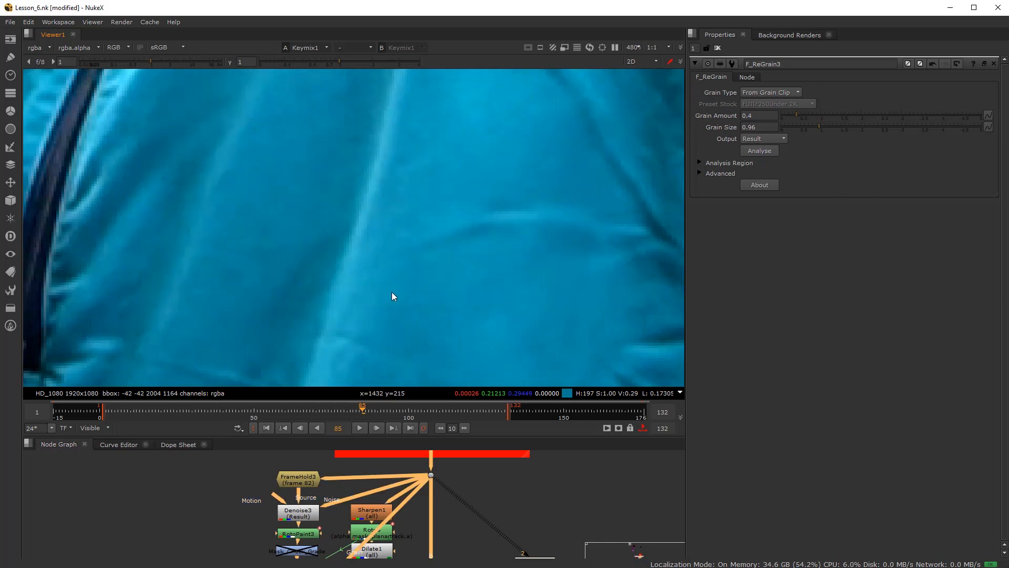
Move the CLEAN_PLATE MILESTONE #1 backdrop out of the main pipe and connect the dot feeding FrameHold3 directly to Crop1
scroll(392, 292, "down", 5)
scroll(465, 500, "up", 2)
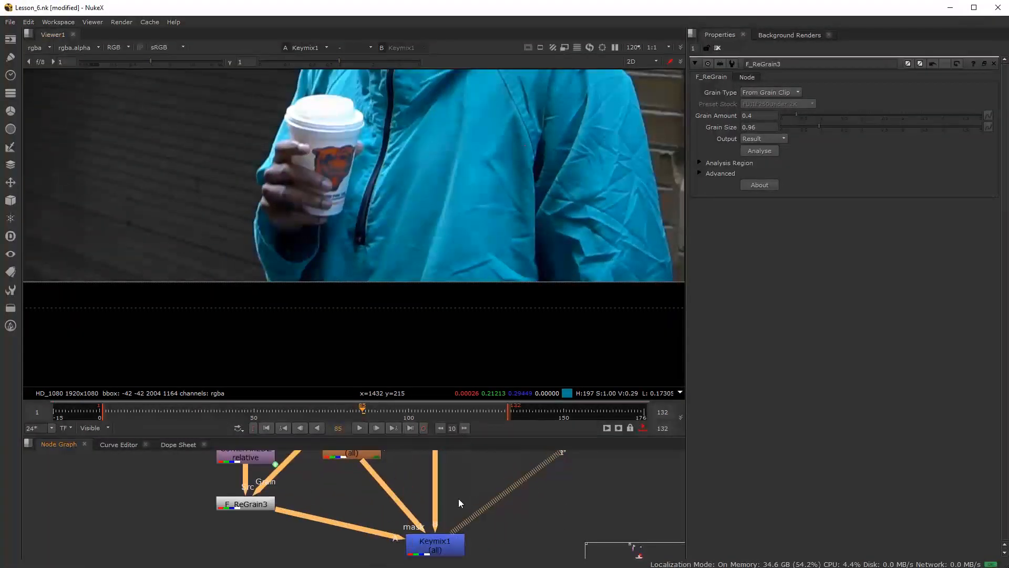
scroll(459, 500, "down", 2)
scroll(474, 243, "down", 2)
scroll(430, 286, "up", 1)
scroll(472, 513, "down", 3)
middle_click_drag(461, 478, 445, 458)
scroll(449, 474, "down", 1)
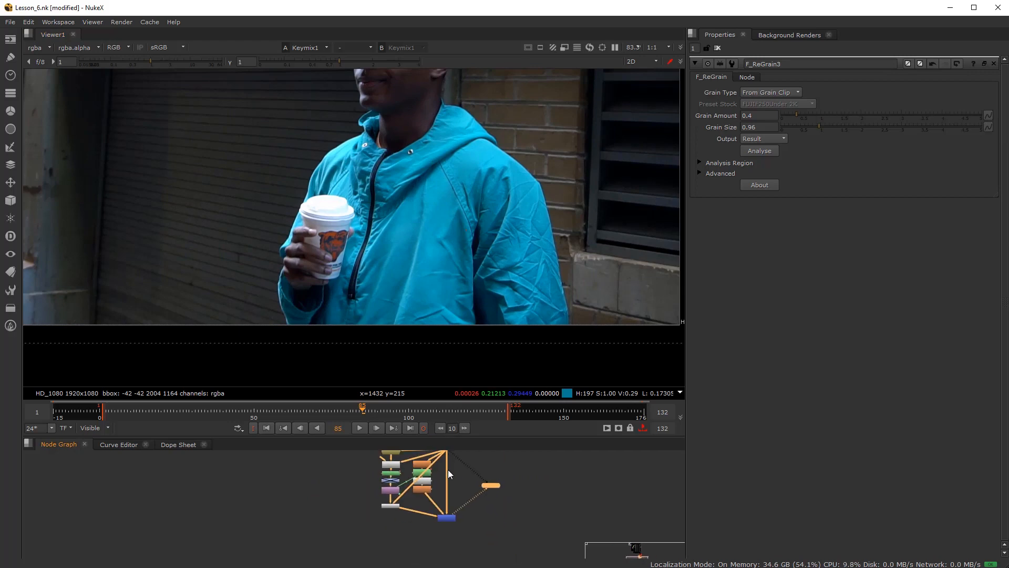
key("space")
scroll(468, 395, "up", 3)
middle_click_drag(468, 418, 432, 393)
scroll(432, 393, "up", 1)
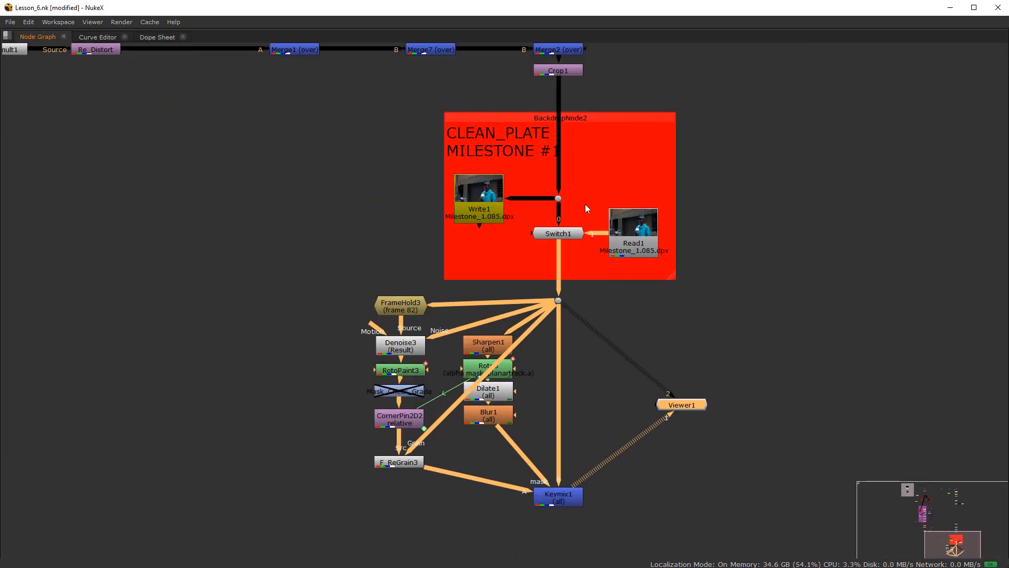
left_click_drag(582, 120, 744, 118)
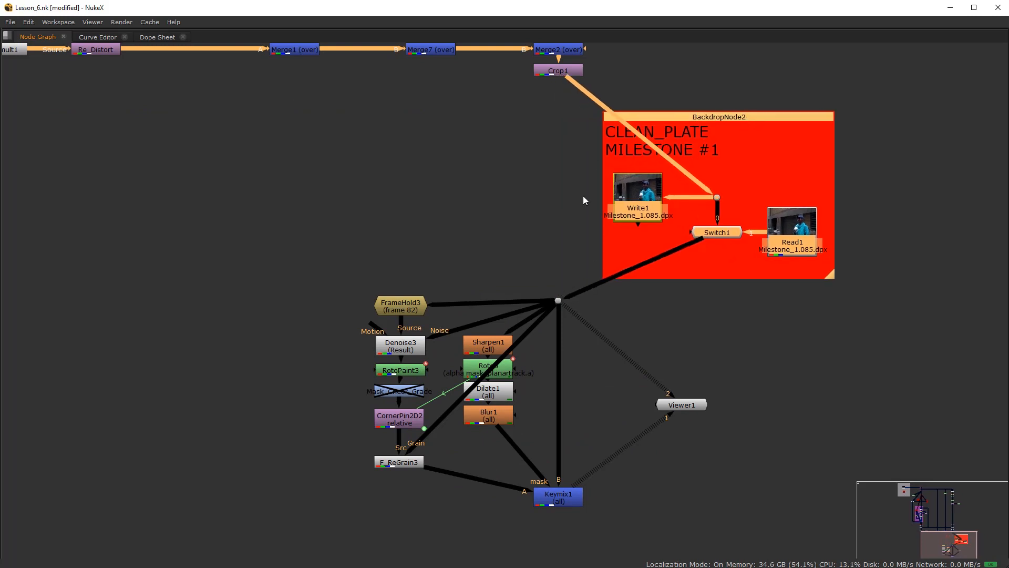
left_click_drag(569, 296, 557, 73)
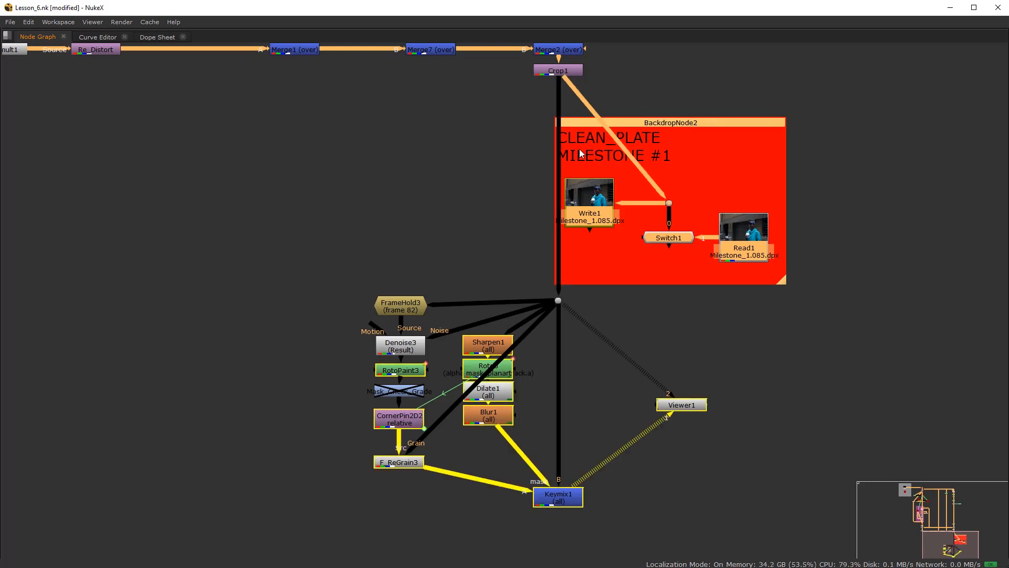
Place the CLEAN_PLATE MILESTONE #1 backdrop below Keymix1 and connect its inner dot to Keymix1's output
left_click_drag(648, 117, 772, 140)
left_click_drag(676, 124, 749, 245)
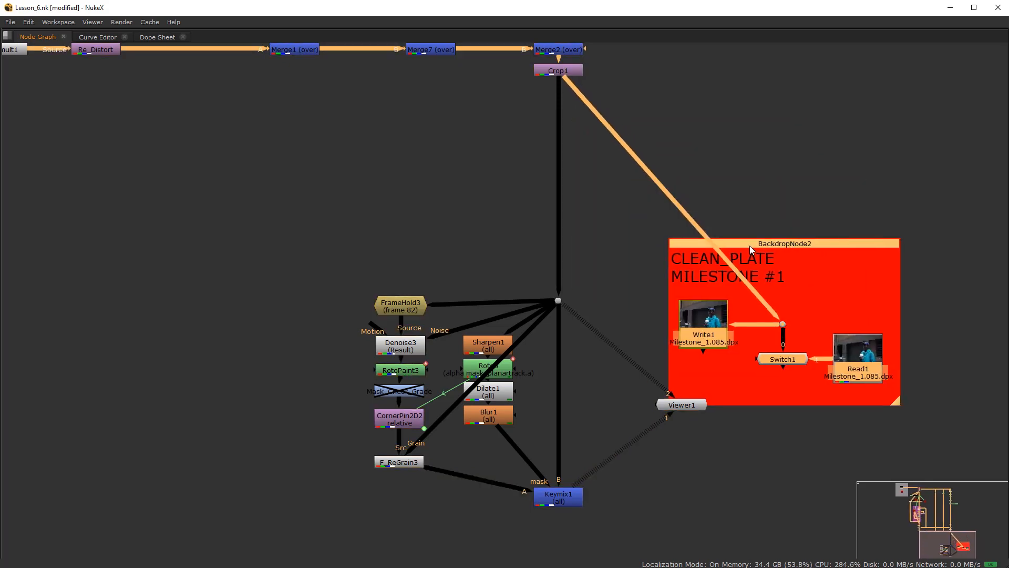
scroll(719, 225, "down", 4)
middle_click_drag(699, 302, 678, 225)
scroll(684, 204, "up", 1)
left_click_drag(725, 152, 557, 366)
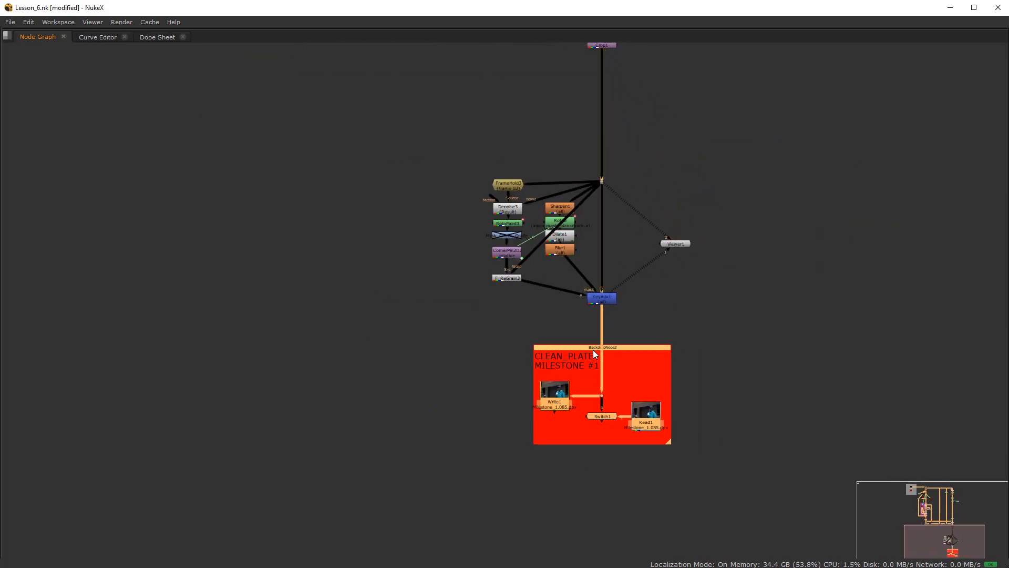
scroll(602, 360, "up", 4)
left_click_drag(610, 412, 604, 216)
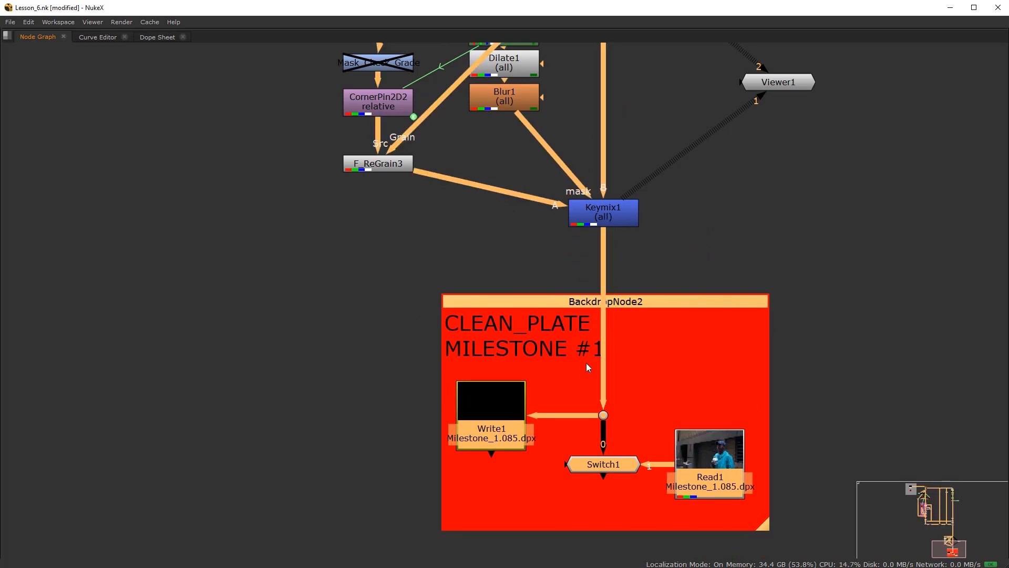
scroll(511, 368, "down", 3)
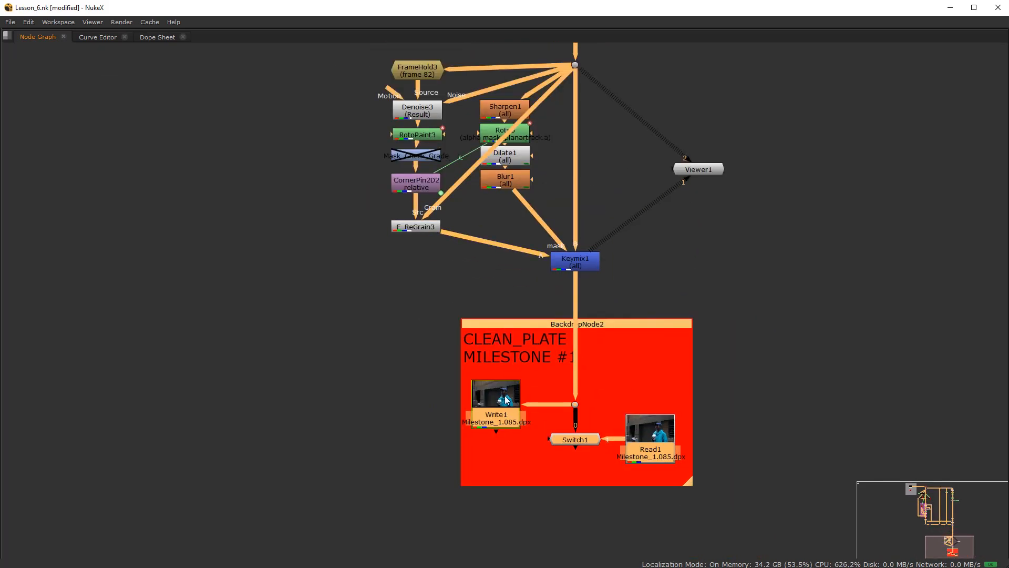
Shift the milestone backdrop farther below Keymix1 and move Viewer1, disconnected, away from the jacket patch branch
scroll(507, 401, "down", 5)
scroll(473, 284, "up", 3)
left_click_drag(439, 221, 765, 411)
left_click_drag(692, 329, 750, 293)
left_click(692, 250)
Add a Backdrop around the jacket patch nodes from FrameHold3 down to Keymix1
left_click_drag(428, 154, 694, 372)
key("Tab")
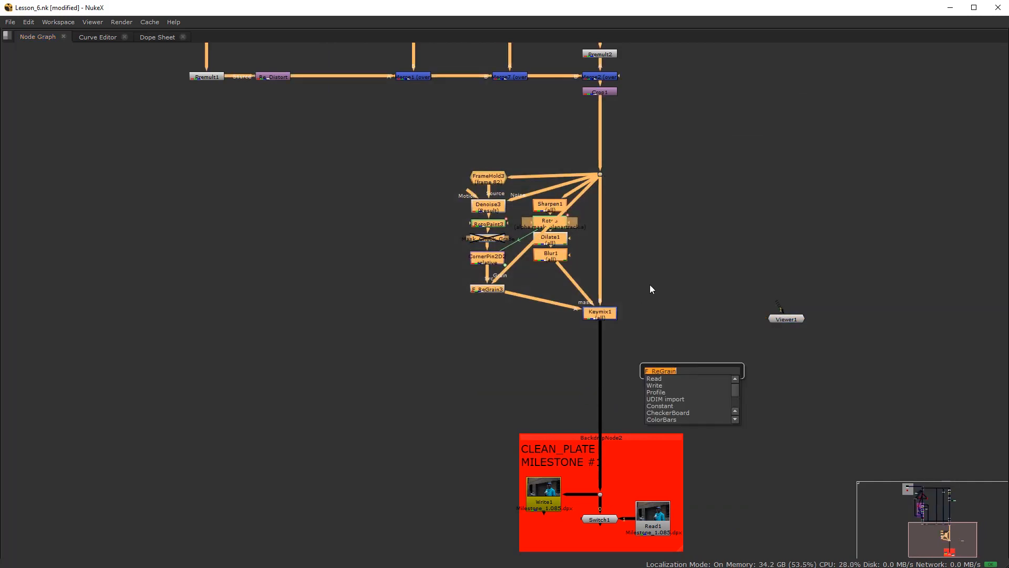
type("ba")
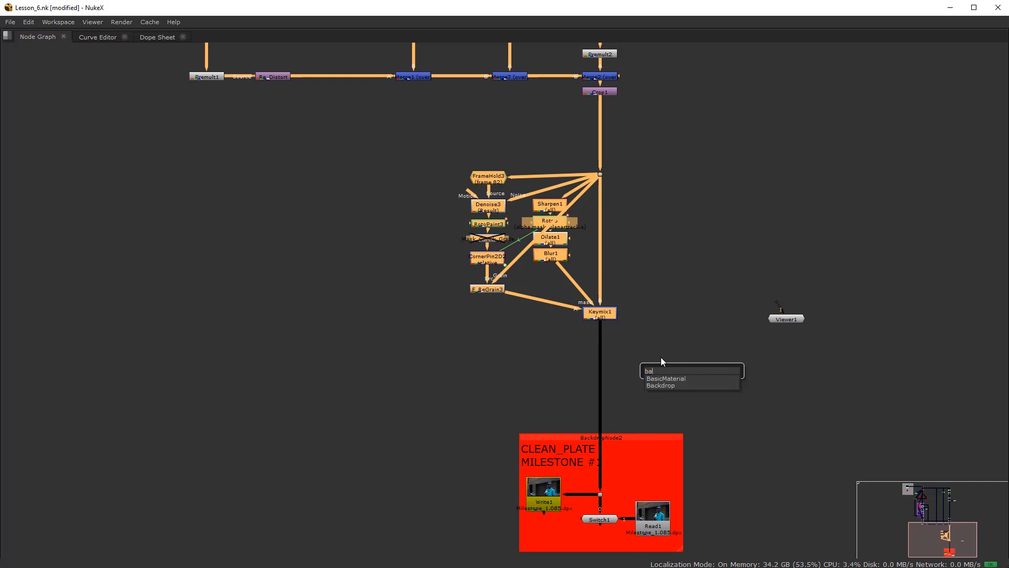
left_click(664, 385)
scroll(552, 155, "up", 3)
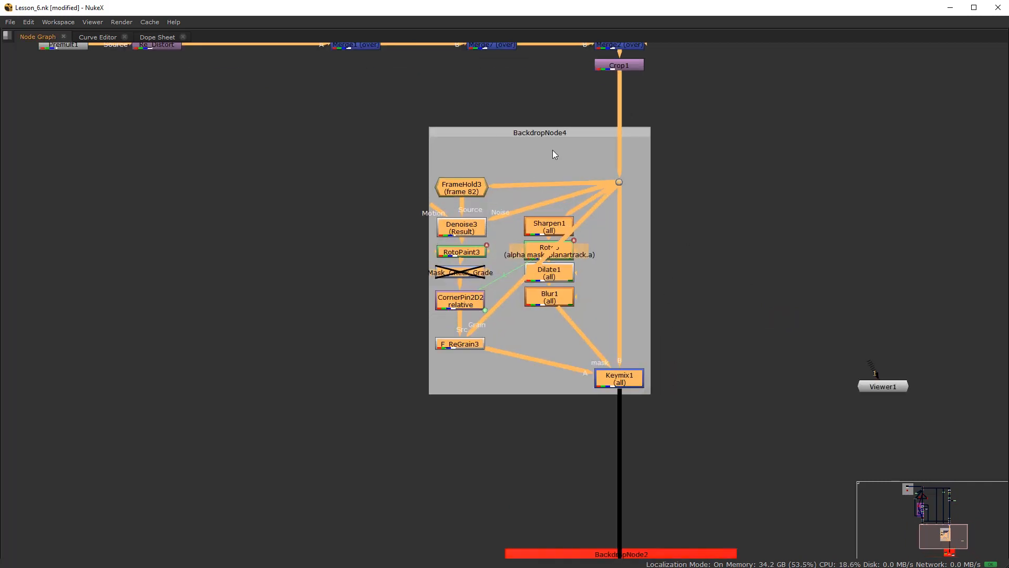
key("space")
scroll(503, 506, "down", 3)
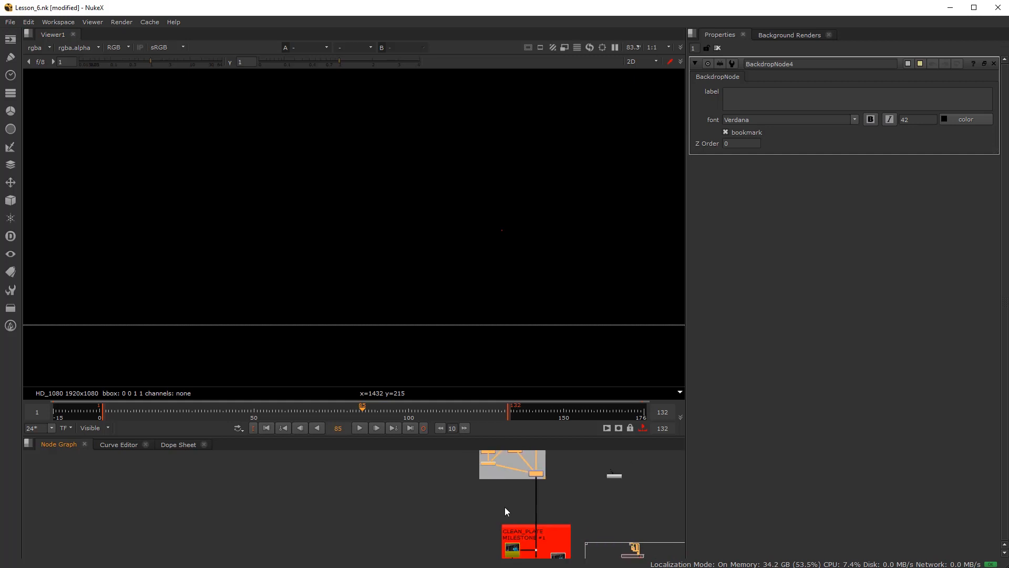
scroll(462, 475, "up", 5)
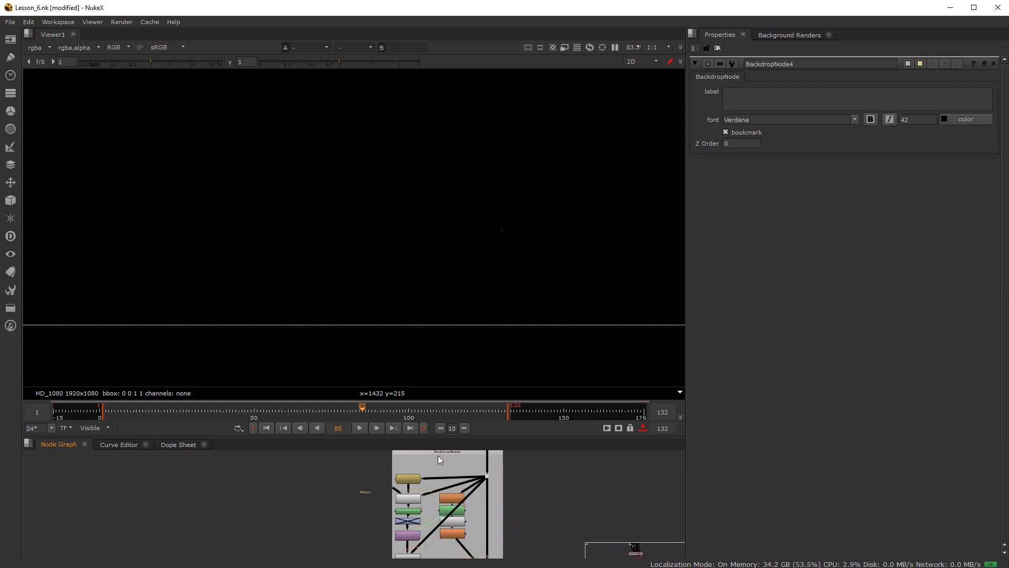
Label the backdrop around the jacket patch nodes "Planar_Jacket_Fix"
left_click(757, 104)
type("Panar")
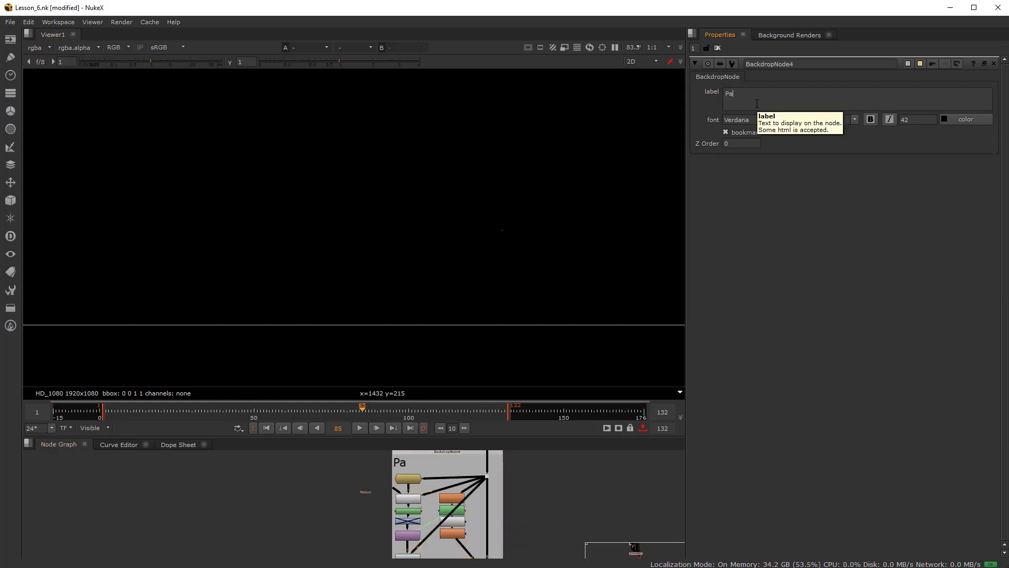
key("BackSpace")
key("BackSpace")
type("lana")
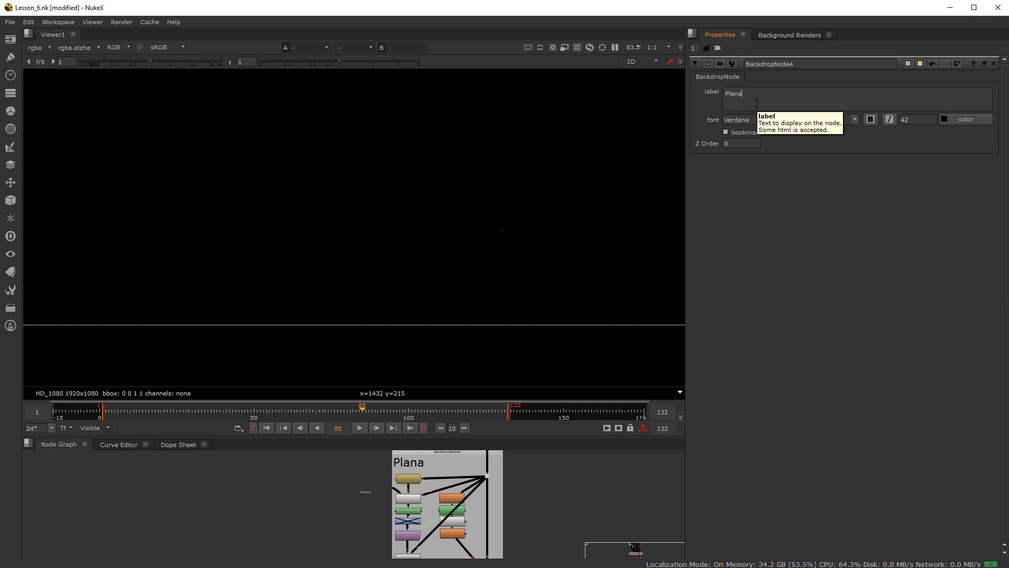
type("r_Jacket")
key("space")
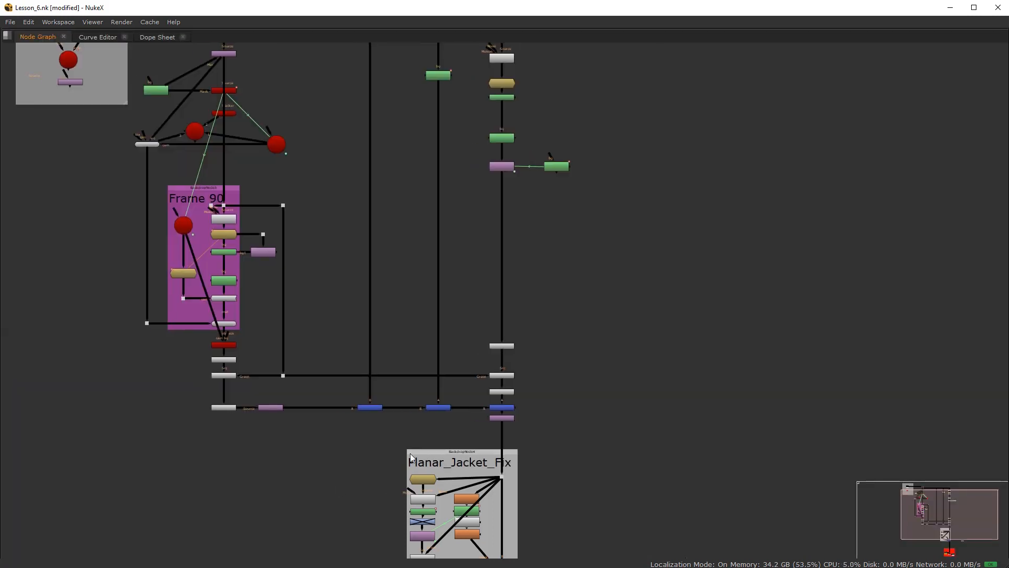
scroll(459, 374, "down", 2)
scroll(459, 374, "up", 2)
left_click_drag(264, 129, 697, 441)
key("Tab")
type("bad")
key("Escape")
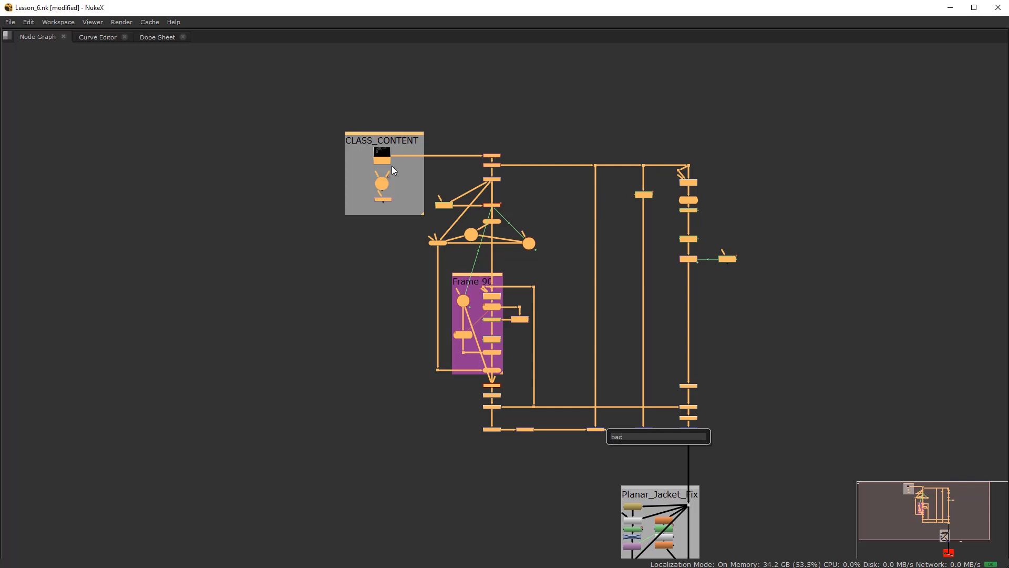
Move the CLASS_CONTENT backdrop away from the main network and add a Backdrop around all nodes upstream of Planar_Jacket_Fix
left_click(384, 139)
left_click_drag(381, 133, 282, 132)
left_click_drag(345, 122, 765, 451)
key("Tab")
type("bad")
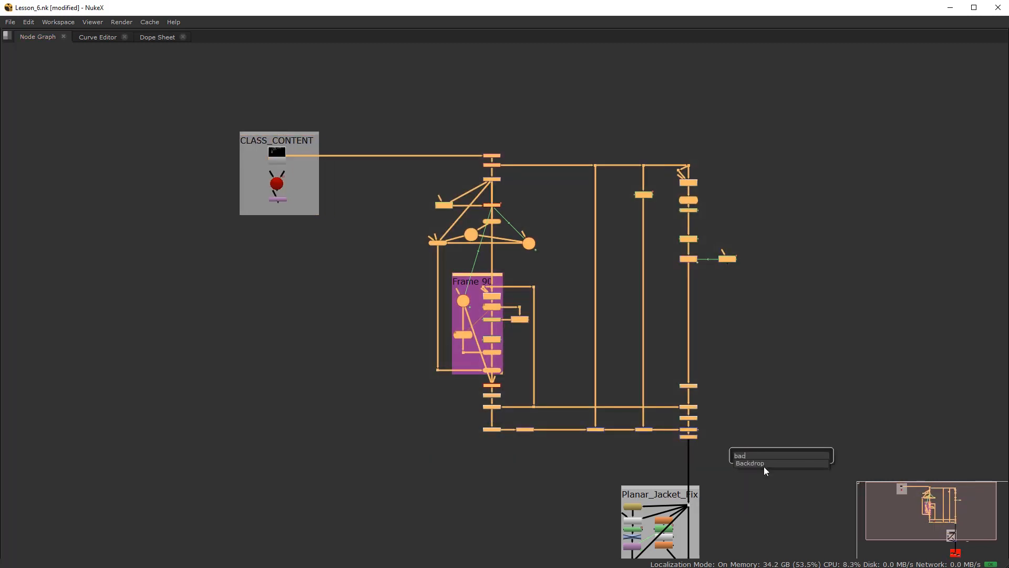
key("Return")
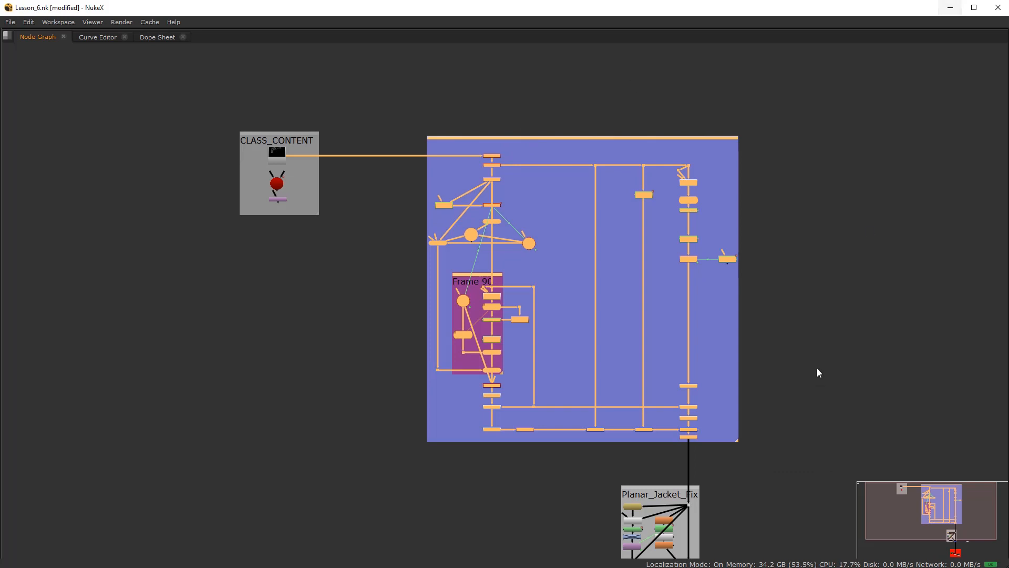
Label the backdrop around the upstream node network "Background_Cleanup"
key("space")
scroll(553, 501, "up", 6)
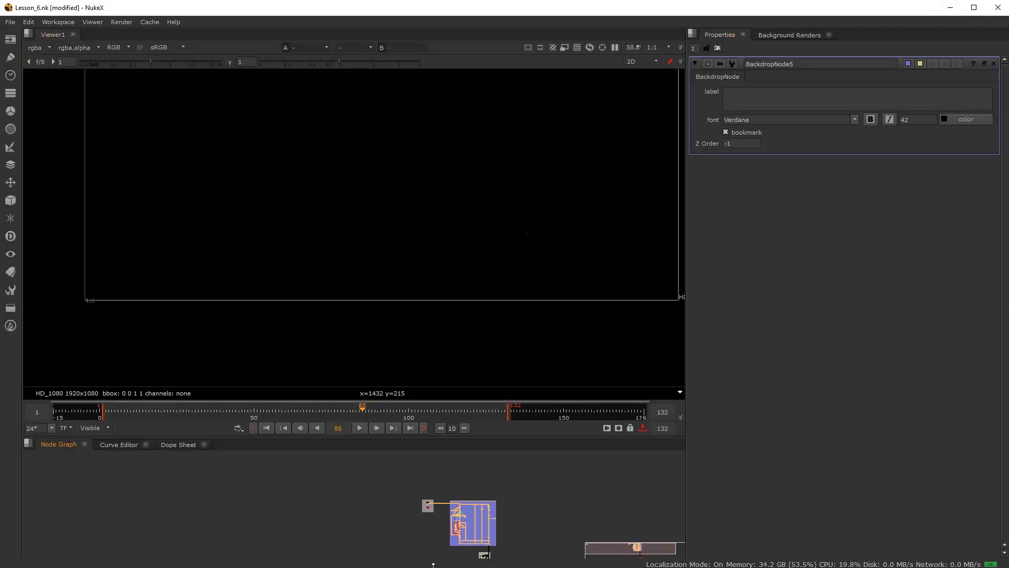
left_click(773, 97)
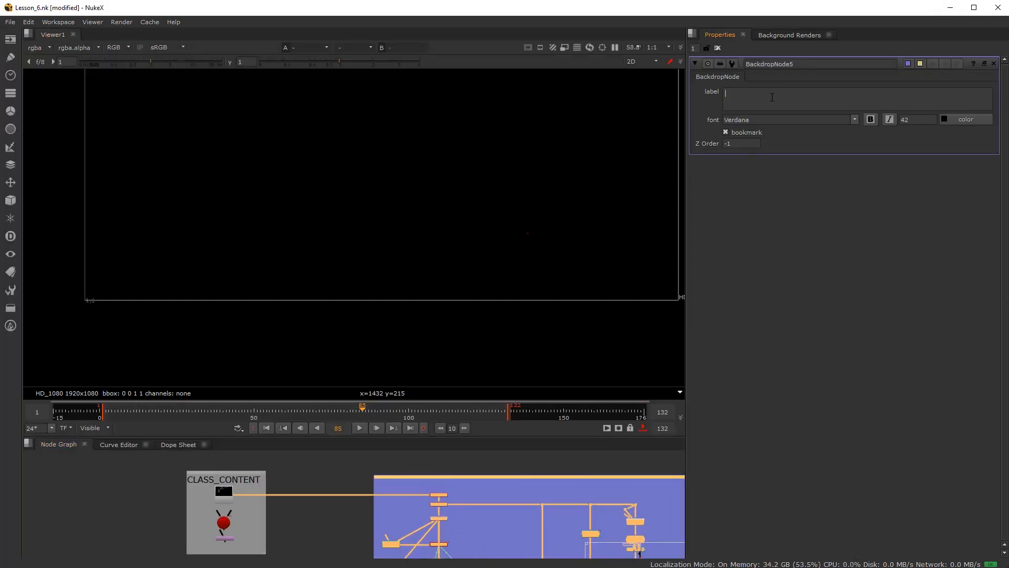
type("Back")
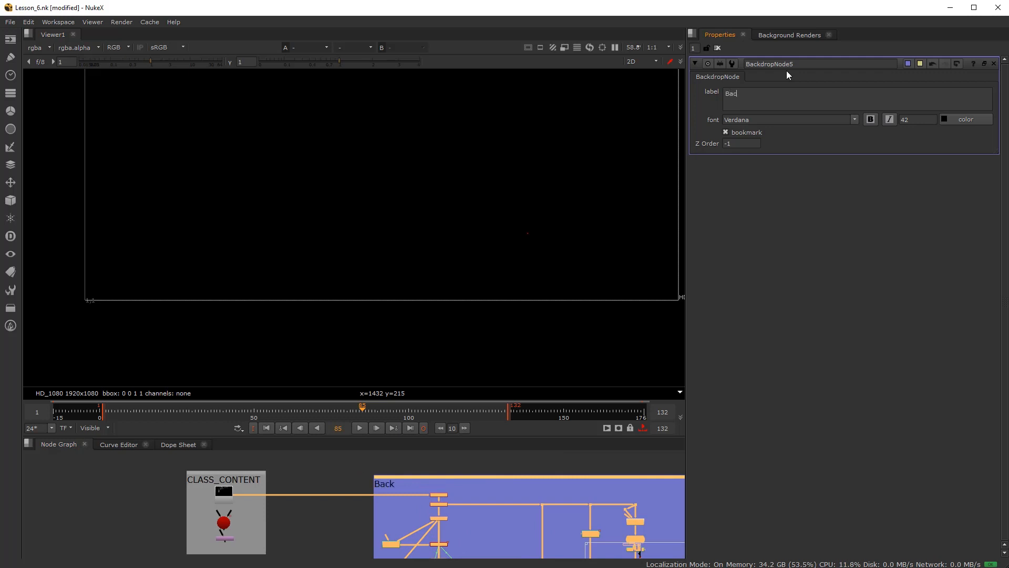
type("grou")
Move Keymix1 up inside the Planar_Jacket_Fix backdrop, level with F_ReGrain3
left_click(318, 474)
scroll(318, 475, "down", 1)
key("space")
middle_click_drag(295, 477, 394, 135)
scroll(426, 212, "up", 2)
middle_click_drag(354, 201, 164, 193)
scroll(474, 313, "up", 3)
middle_click_drag(496, 384, 429, 10)
scroll(609, 324, "up", 4)
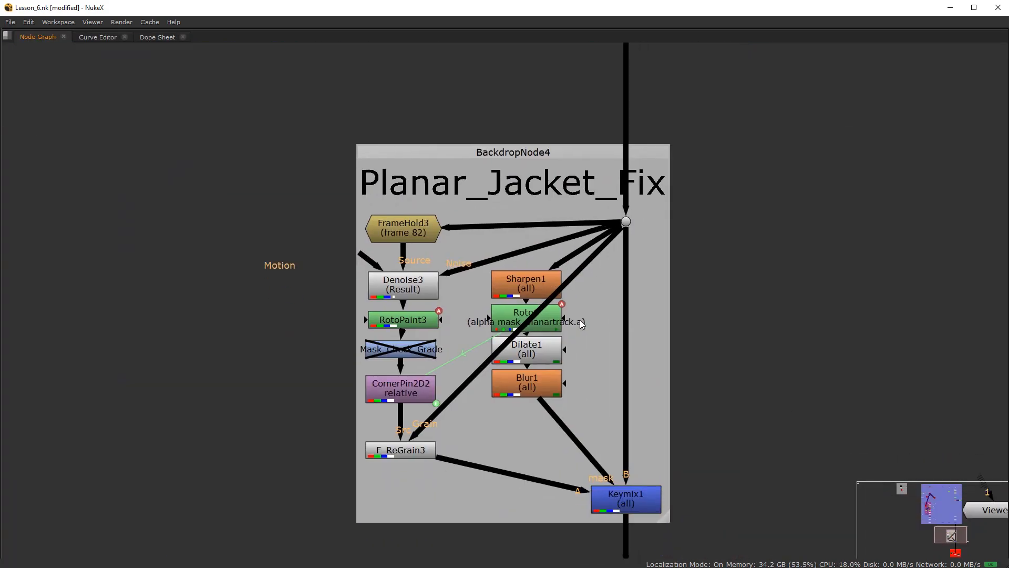
scroll(526, 394, "up", 1)
middle_click_drag(525, 386, 530, 356)
left_click_drag(631, 489, 632, 434)
scroll(632, 433, "down", 7)
scroll(651, 425, "up", 1)
middle_click_drag(652, 475, 638, 456)
Restore the multi-pane layout and enlarge the node graph area by shrinking the viewer
key("space")
middle_click_drag(509, 508, 348, 527)
left_click_drag(347, 436, 338, 250)
middle_click_drag(356, 368, 343, 497)
middle_click_drag(348, 266, 348, 358)
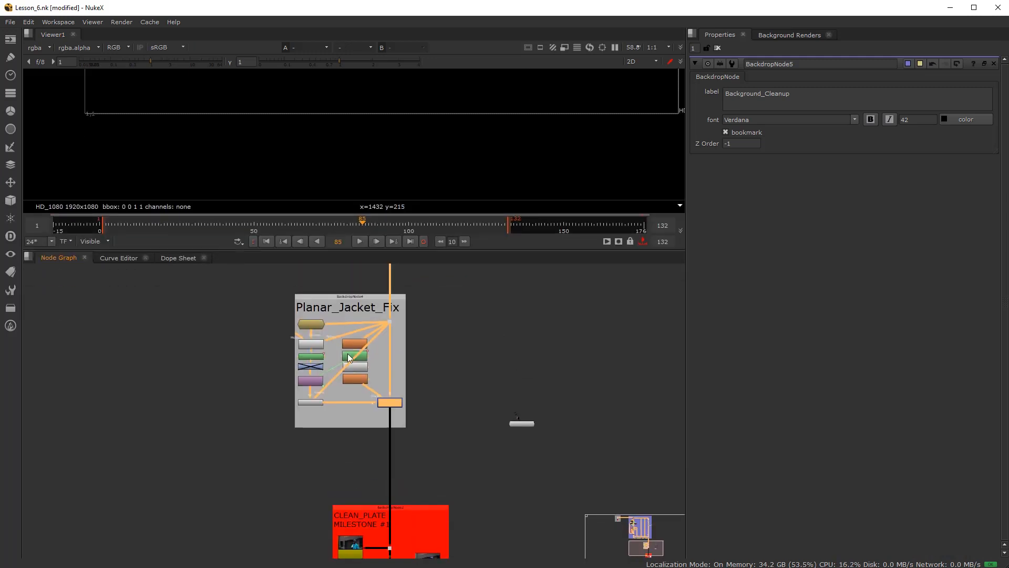
Review the properties of the Planar_Jacket_Fix nodes, from FrameHold3 through the paint and mask branches to Keymix1
scroll(349, 358, "up", 5)
left_click(302, 347)
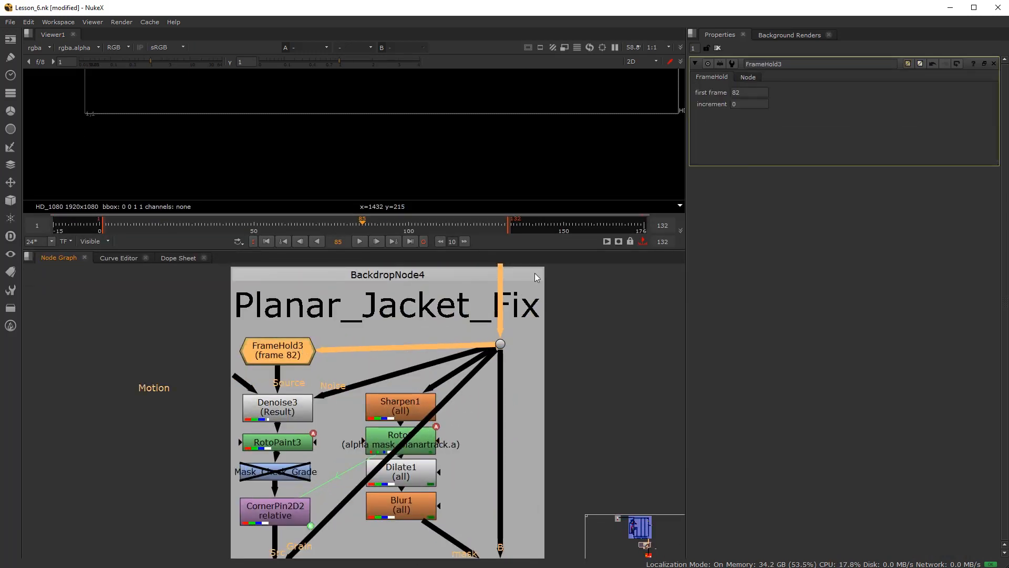
double_click(279, 408)
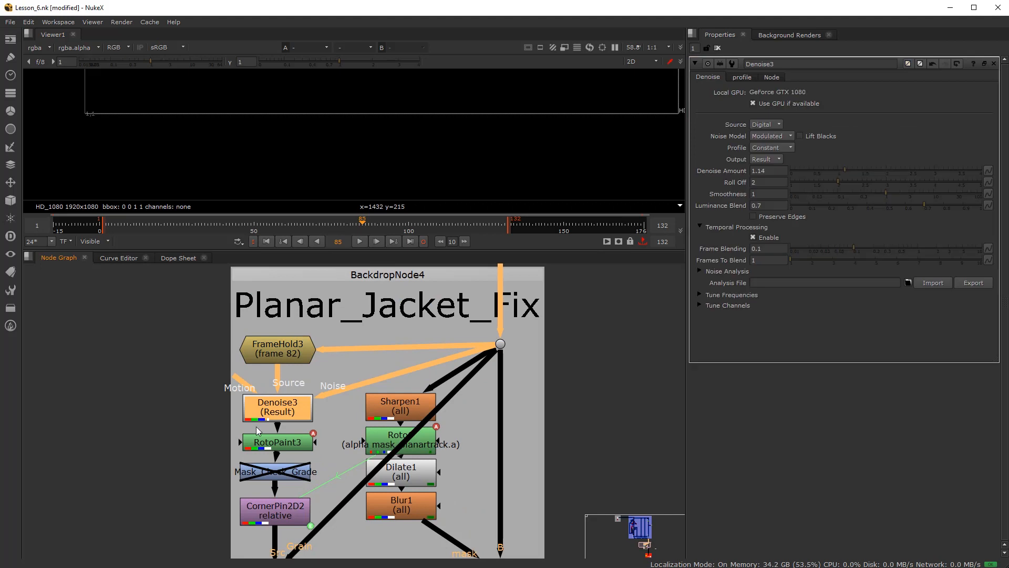
middle_click_drag(278, 408, 284, 334)
left_click(283, 370)
double_click(283, 370)
double_click(283, 401)
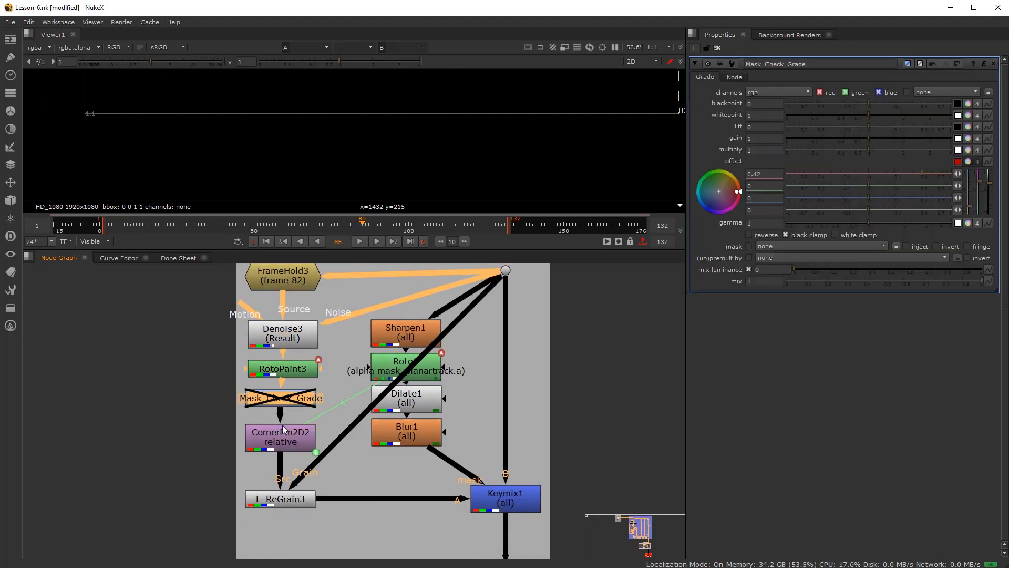
double_click(284, 432)
double_click(396, 328)
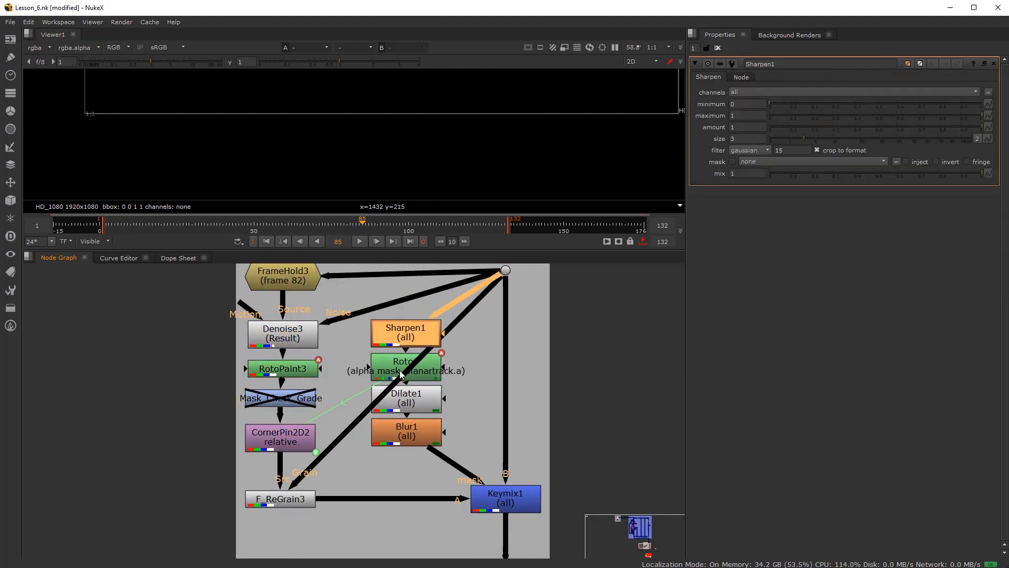
left_click(404, 368)
double_click(413, 372)
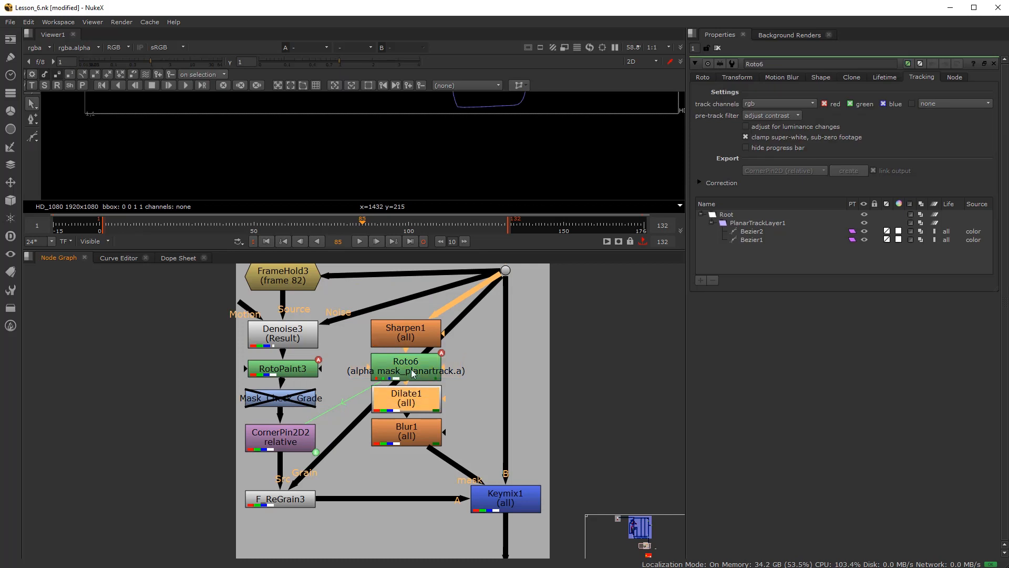
double_click(421, 401)
double_click(415, 440)
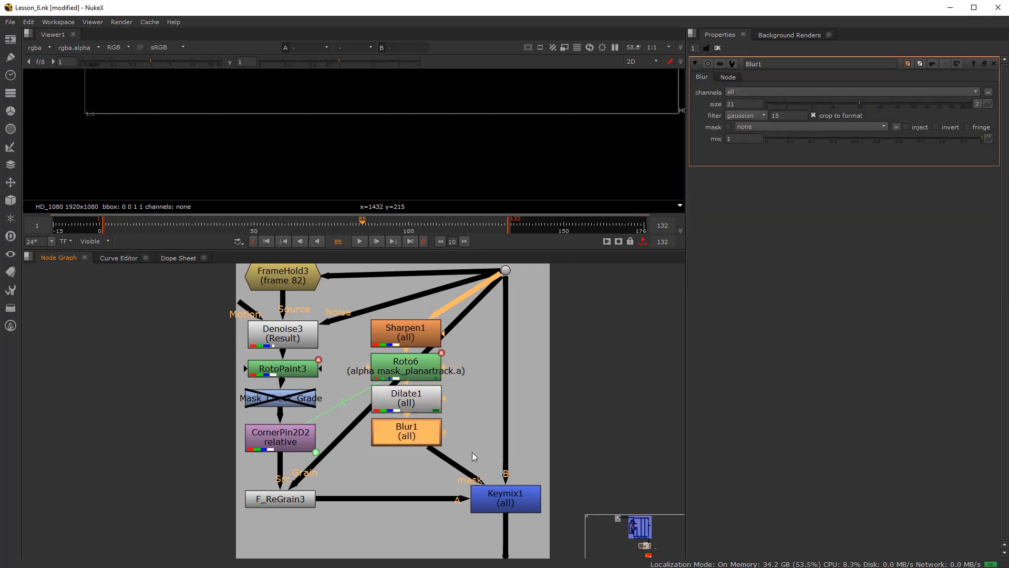
double_click(507, 502)
Move the CLEAN_PLATE MILESTONE #1 backdrop up closer to Planar_Jacket_Fix and place Viewer1 beside it
scroll(467, 476, "down", 4)
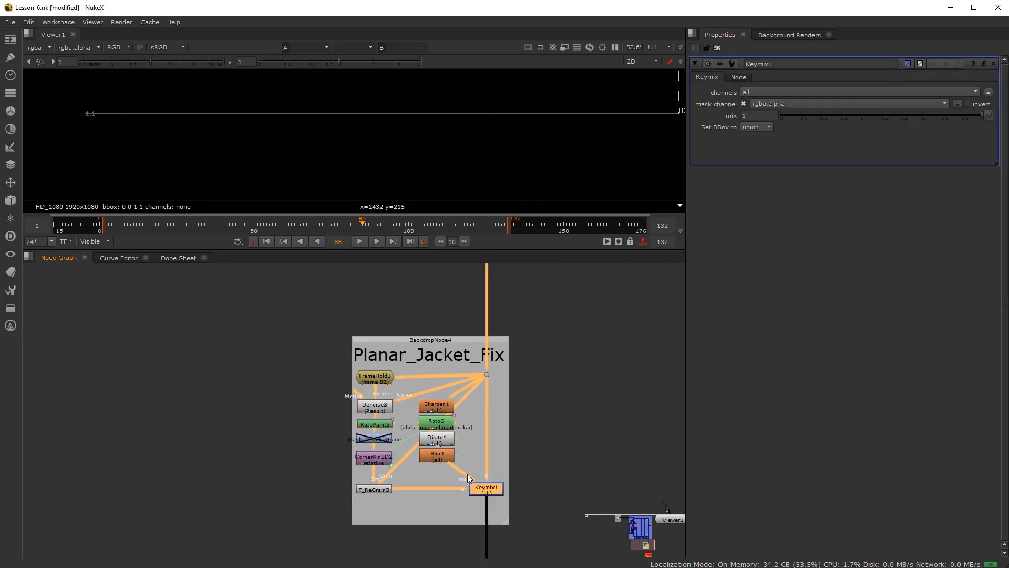
scroll(468, 476, "up", 1)
scroll(465, 491, "down", 2)
middle_click_drag(464, 493, 447, 356)
middle_click_drag(487, 514, 468, 412)
scroll(494, 395, "up", 2)
left_click_drag(460, 367, 456, 301)
middle_click_drag(449, 306, 430, 396)
scroll(430, 397, "up", 1)
left_click_drag(430, 396, 431, 370)
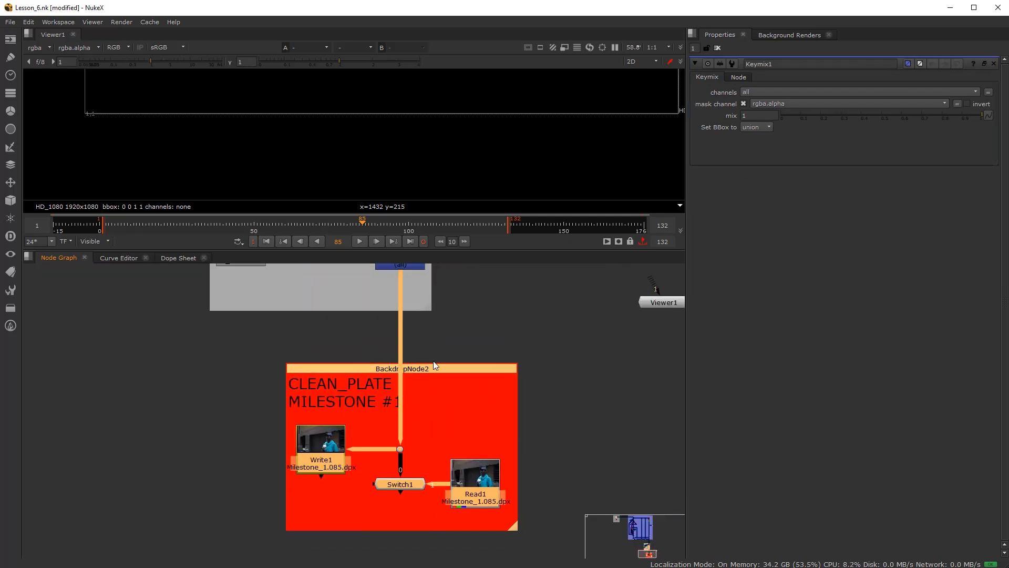
left_click_drag(661, 303, 594, 496)
scroll(409, 478, "up", 2)
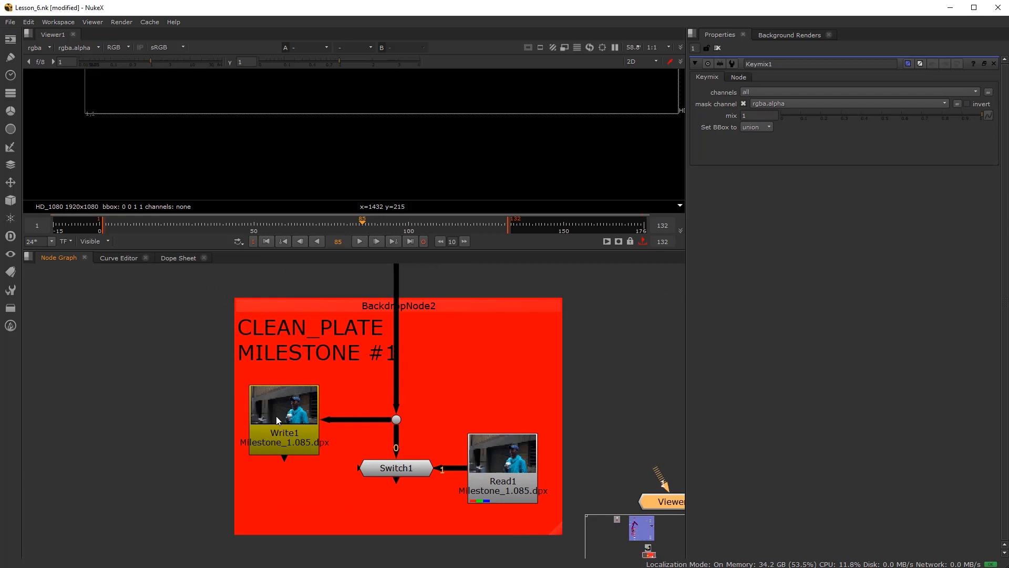
Check Switch1's input setting and render Write1 over the custom frame range 1-132
double_click(277, 419)
double_click(399, 468)
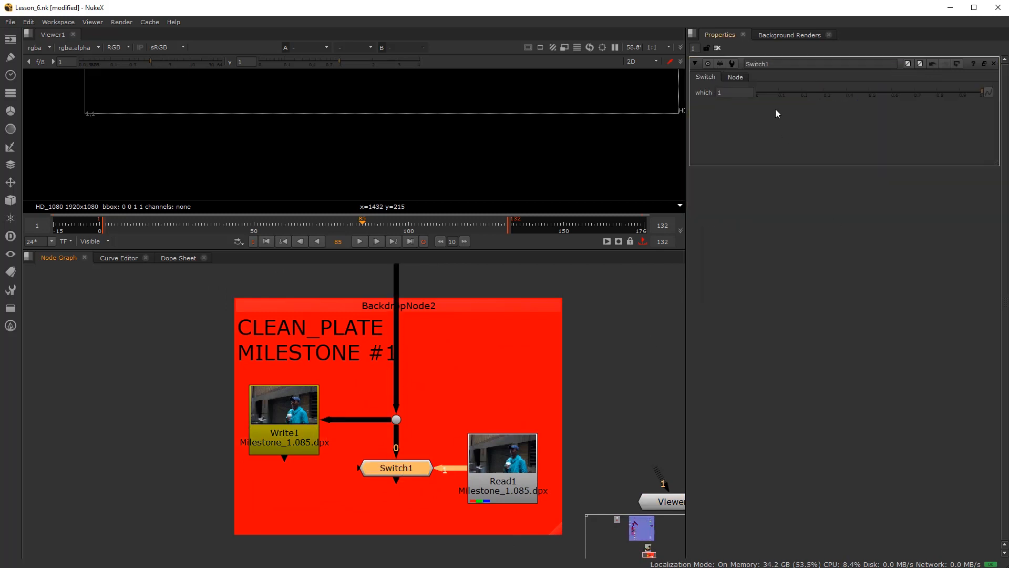
double_click(278, 409)
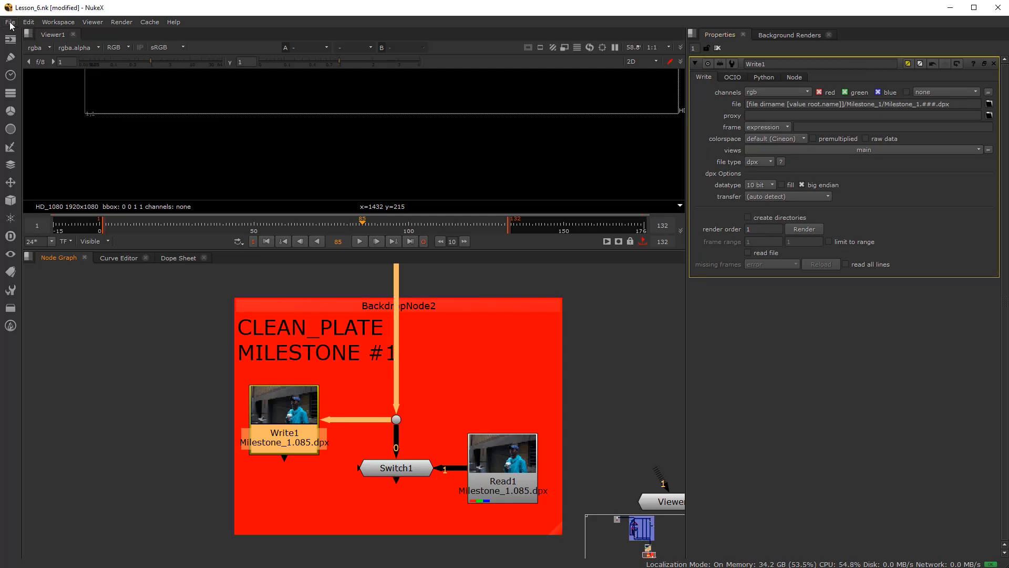
left_click(802, 229)
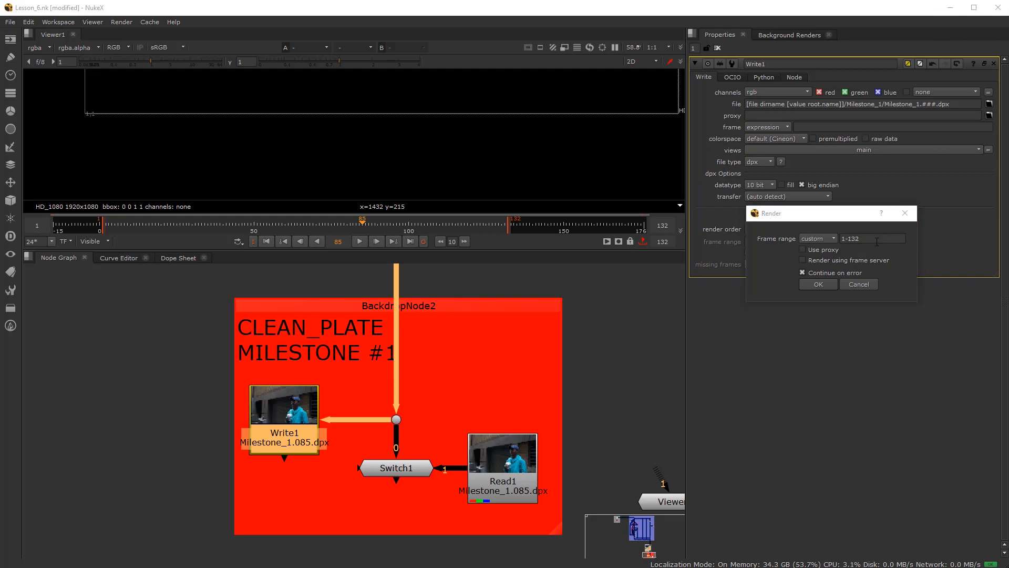
left_click(820, 283)
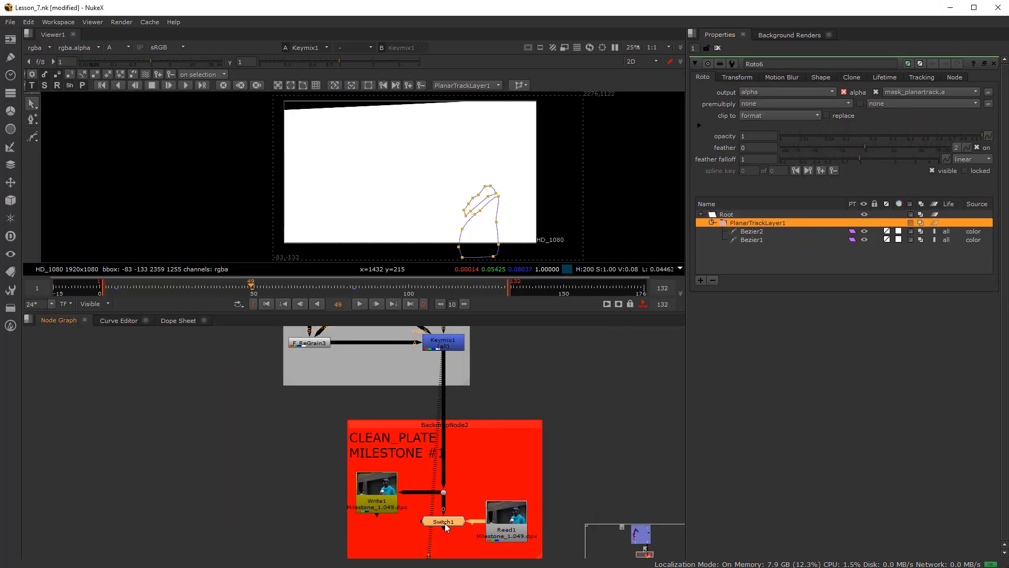
View the color output of Switch1 and of Roto6 in the viewer
key("1")
key("a")
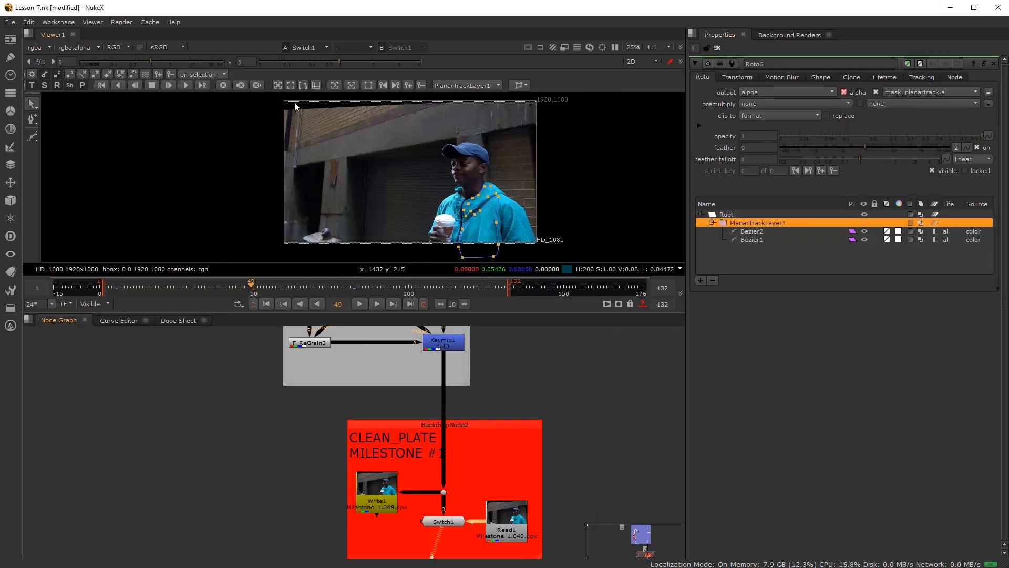
middle_click_drag(426, 376, 431, 444)
middle_click_drag(398, 344, 411, 413)
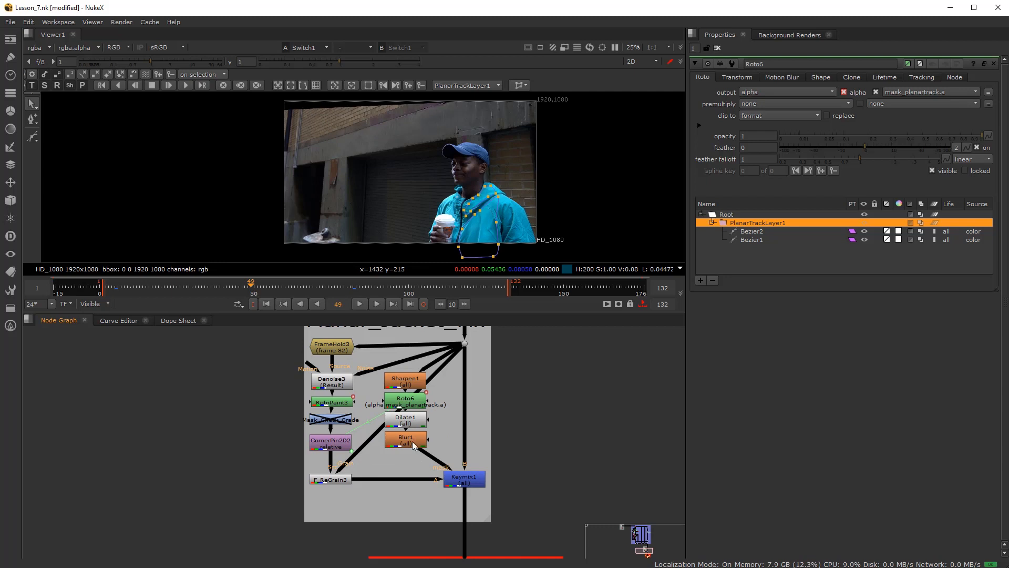
scroll(411, 413, "up", 3)
left_click(405, 402)
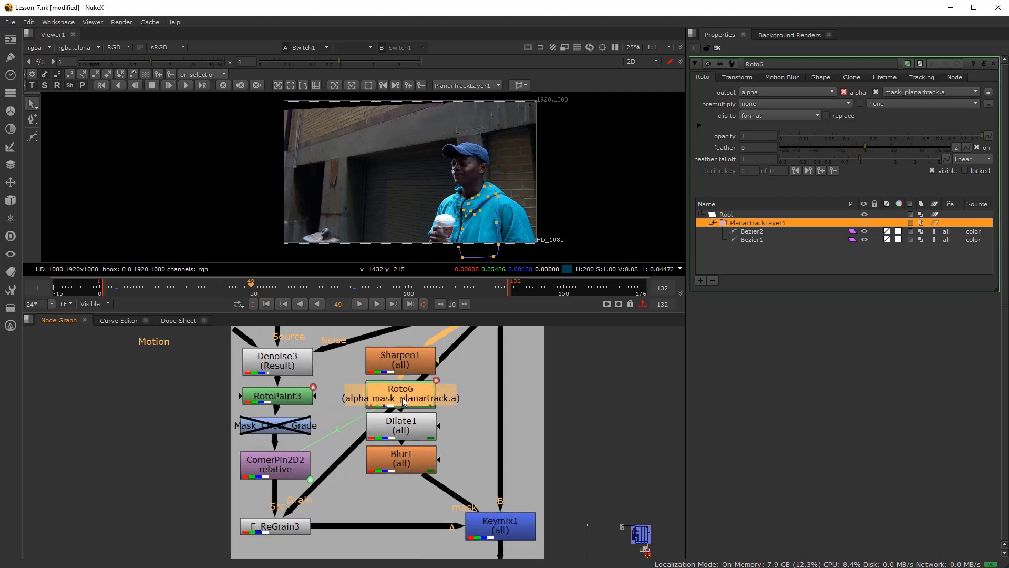
key("1")
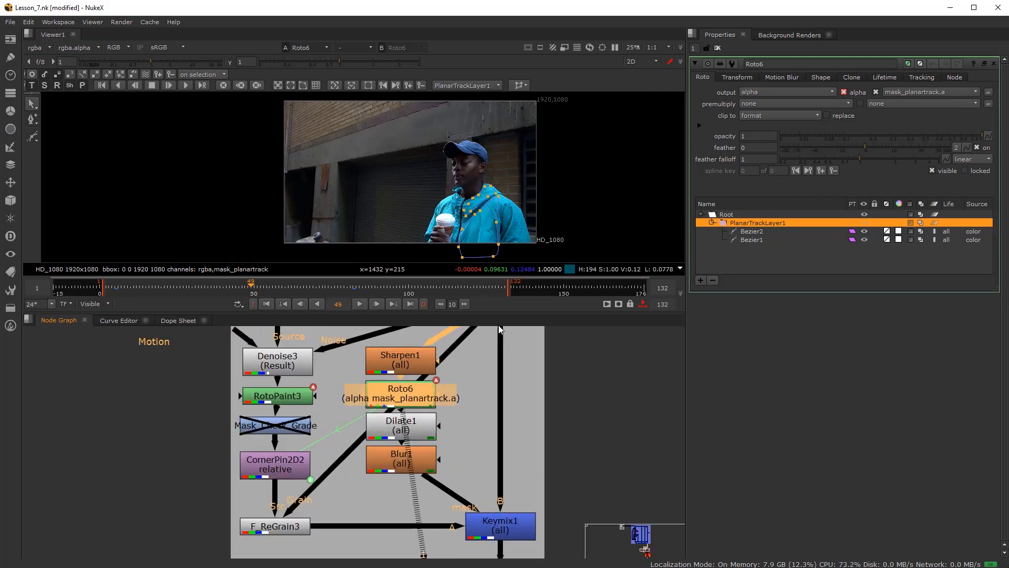
Inspect the alpha channel along the mask branch, viewing Roto6, Dilate1 and Blur1 in turn, and return to Roto6
left_click(757, 102)
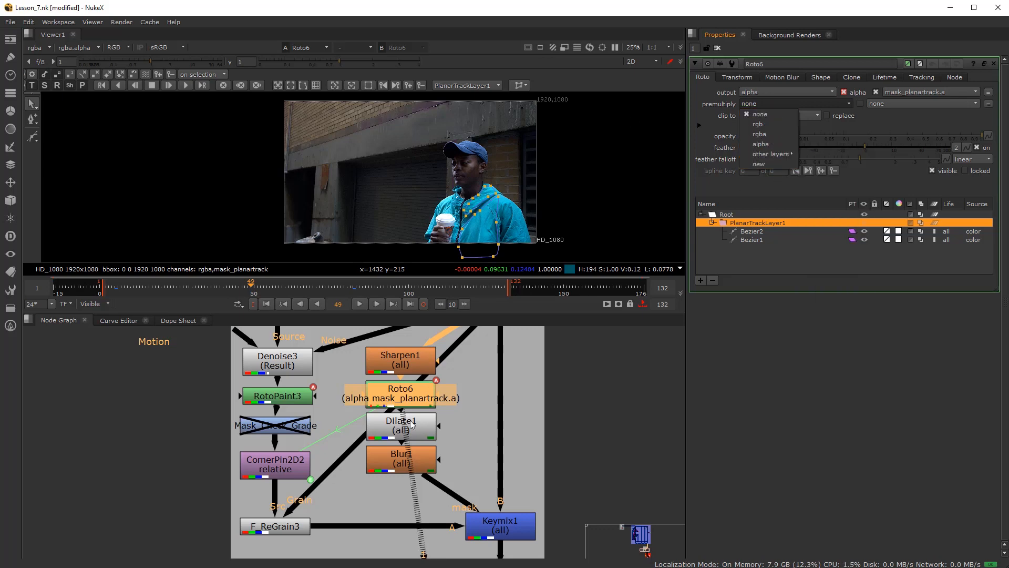
left_click(407, 398)
left_click(429, 203)
key("a")
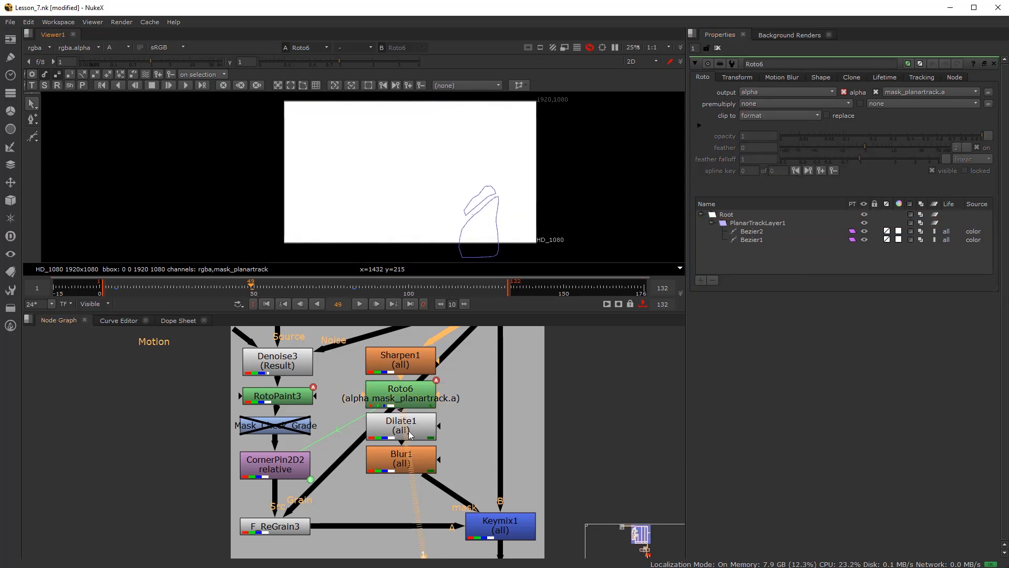
left_click(410, 435)
key("1")
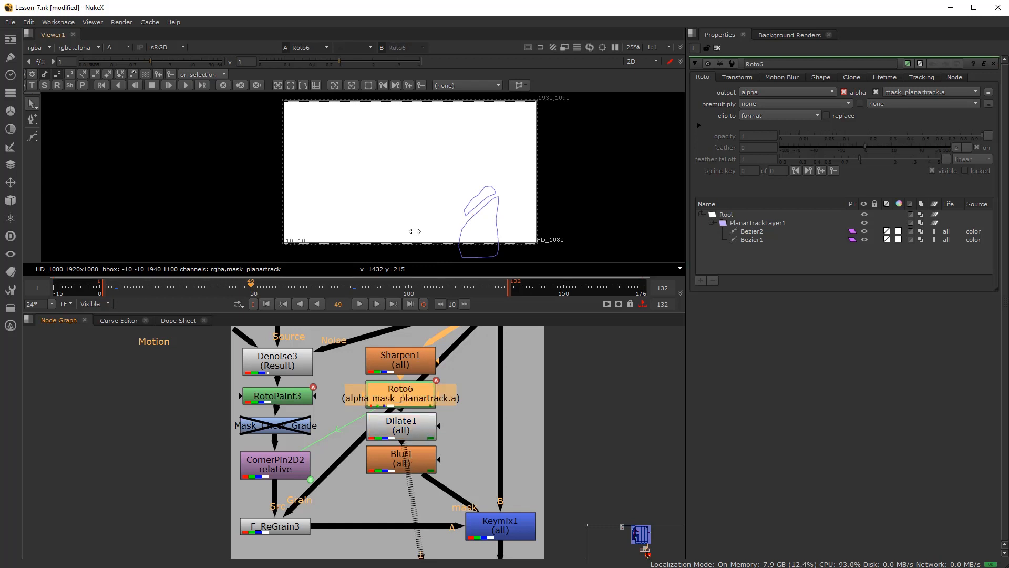
key("a")
key("a")
key("a")
left_click(411, 462)
key("1")
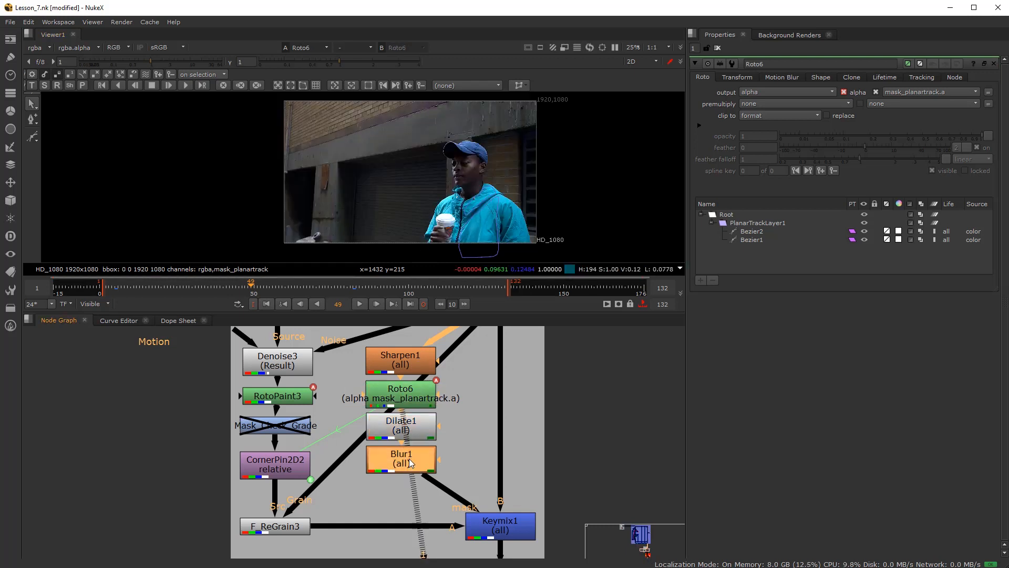
left_click(412, 403)
key("1")
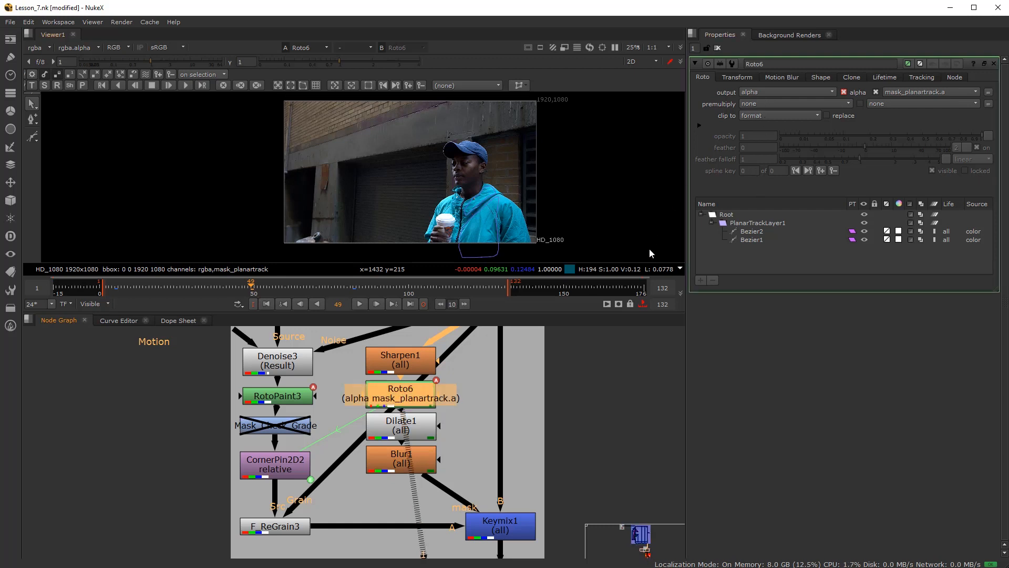
Set Roto6 to premultiply rgb and enable its replace option
left_click(762, 103)
left_click(757, 124)
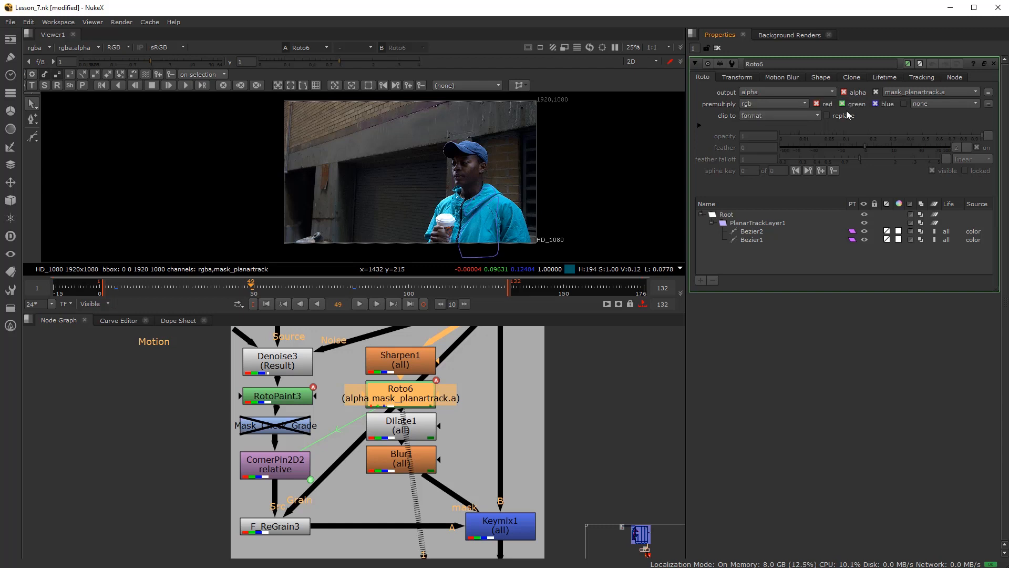
left_click(827, 115)
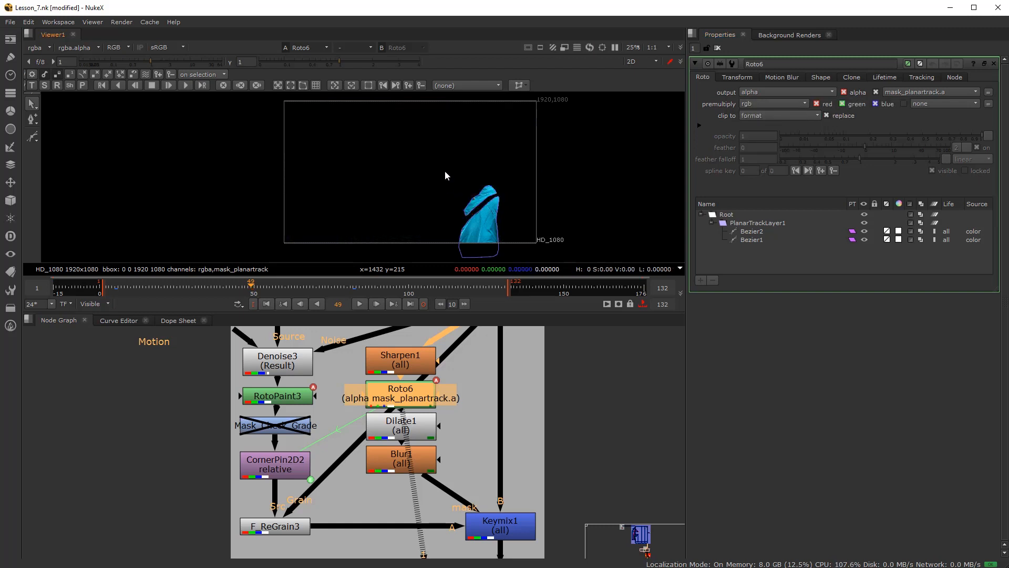
View Keymix1's composite and the color and alpha output of its Blur1 mask, and return the viewer to Keymix1
key("a")
key("a")
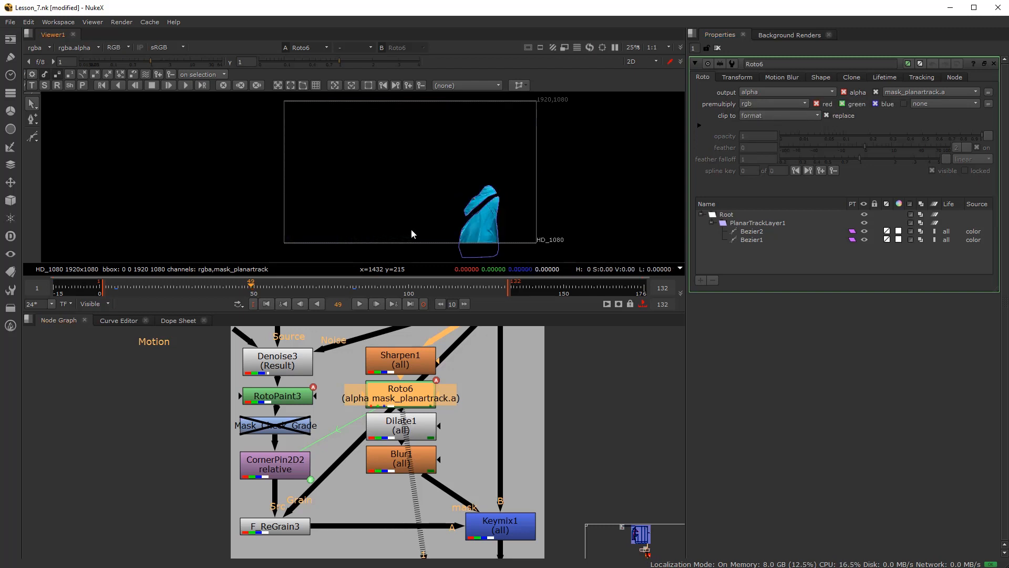
middle_click_drag(443, 446, 417, 411)
left_click(503, 493)
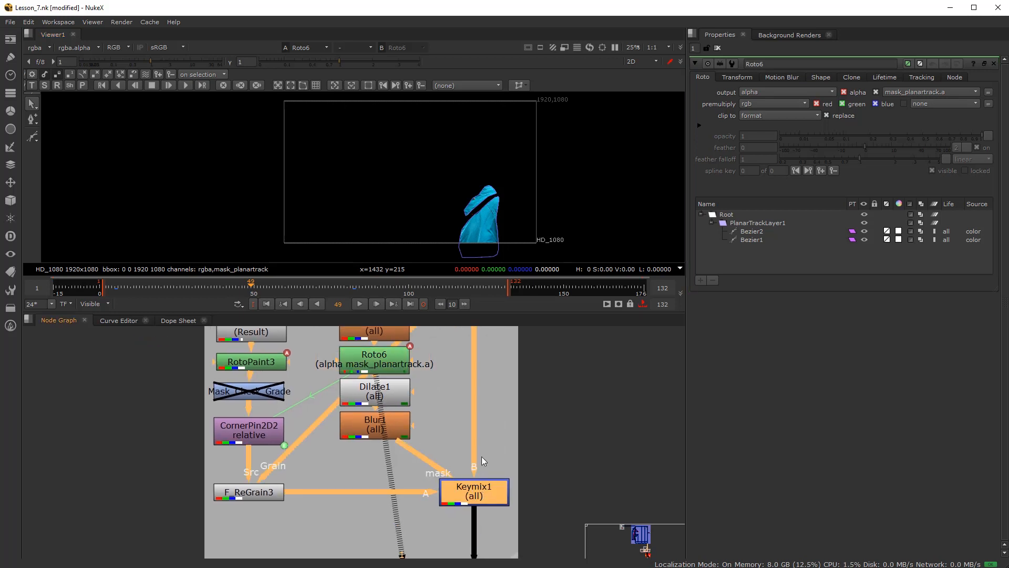
key("1")
left_click(399, 425)
key("1")
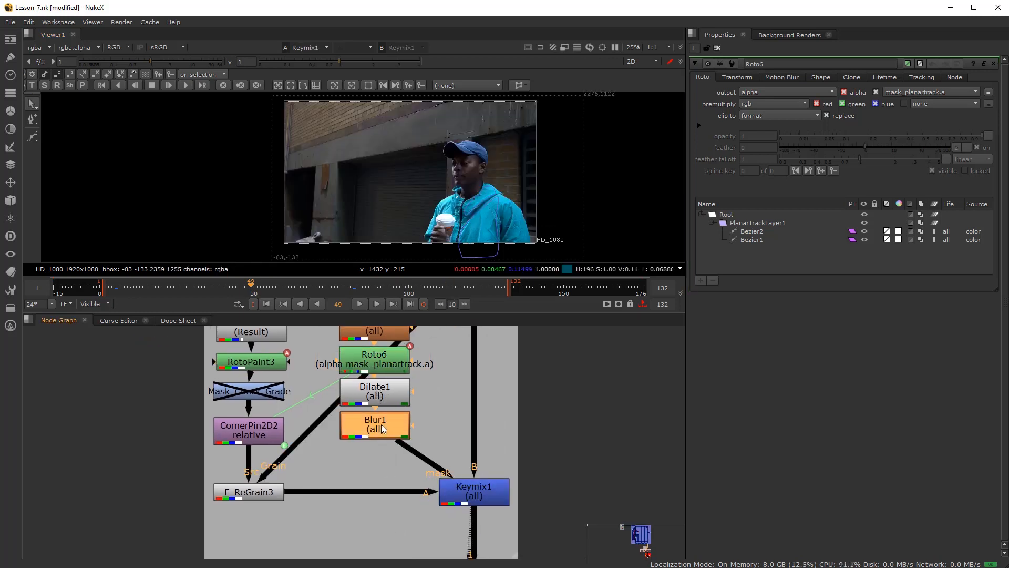
key("a")
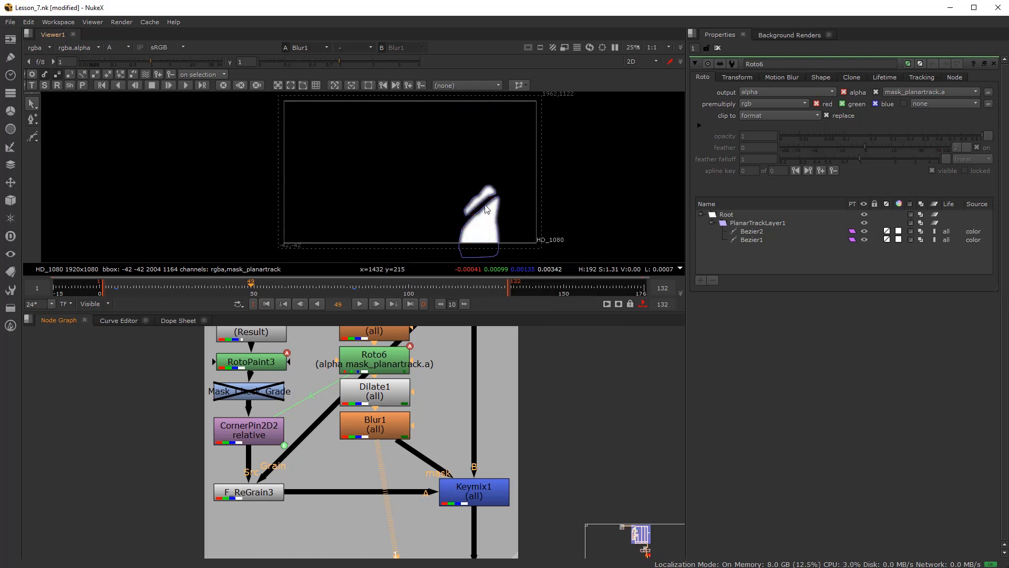
key("a")
left_click(464, 496)
key("1")
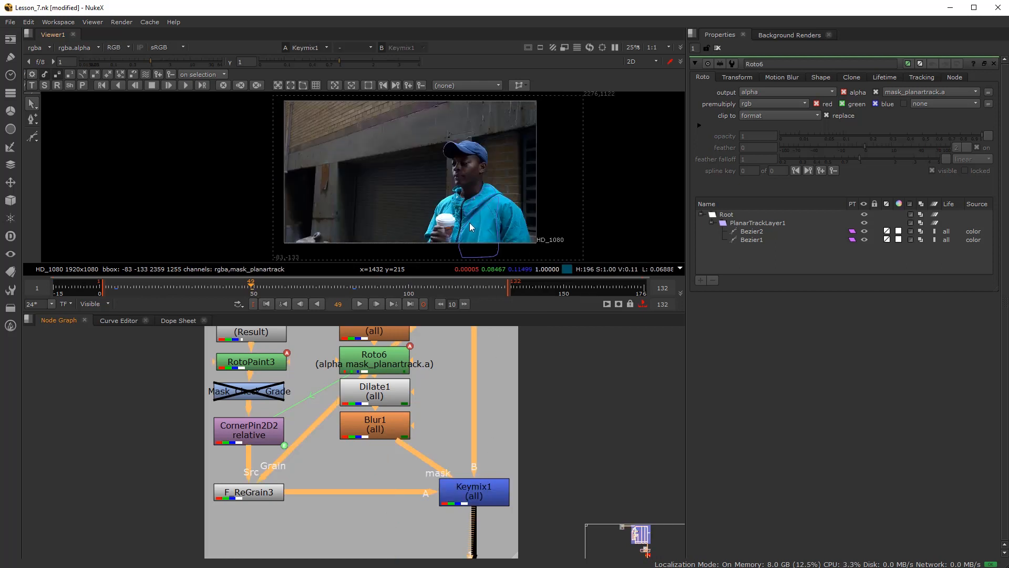
scroll(477, 215, "up", 3)
scroll(487, 219, "down", 5)
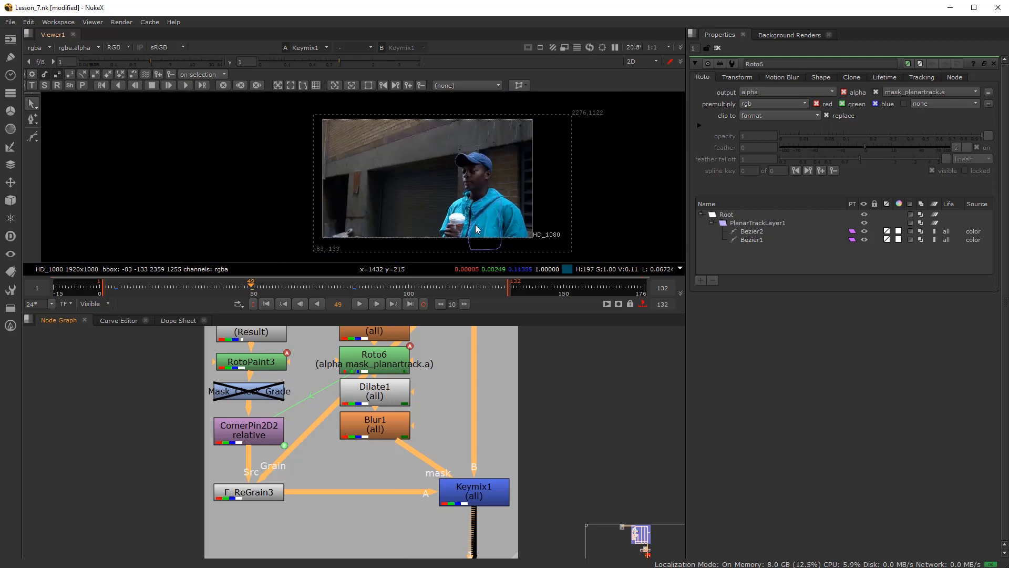
Compare Roto6's color output with its alpha channel in the viewer
left_click(395, 360)
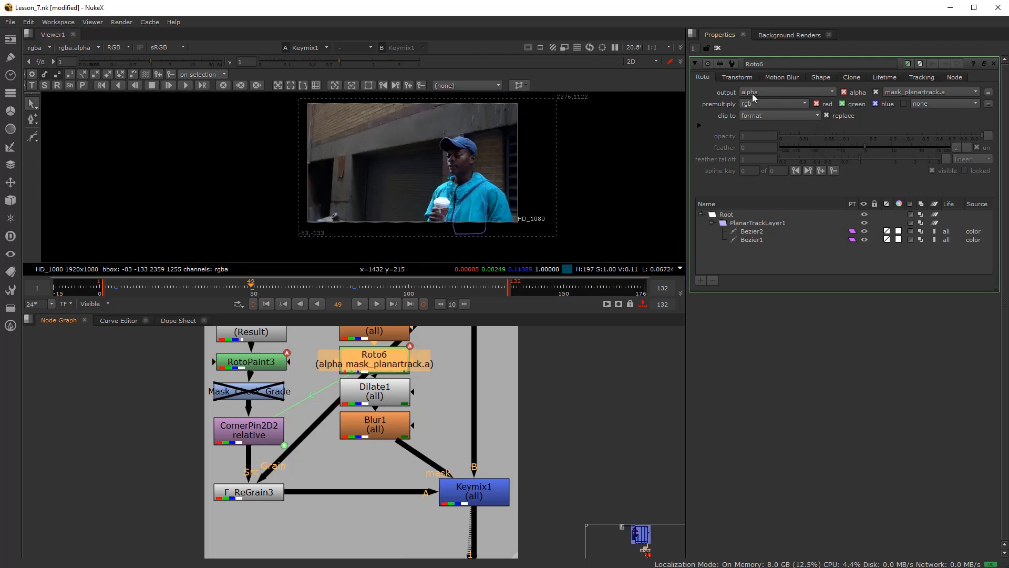
key("a")
key("a")
key("1")
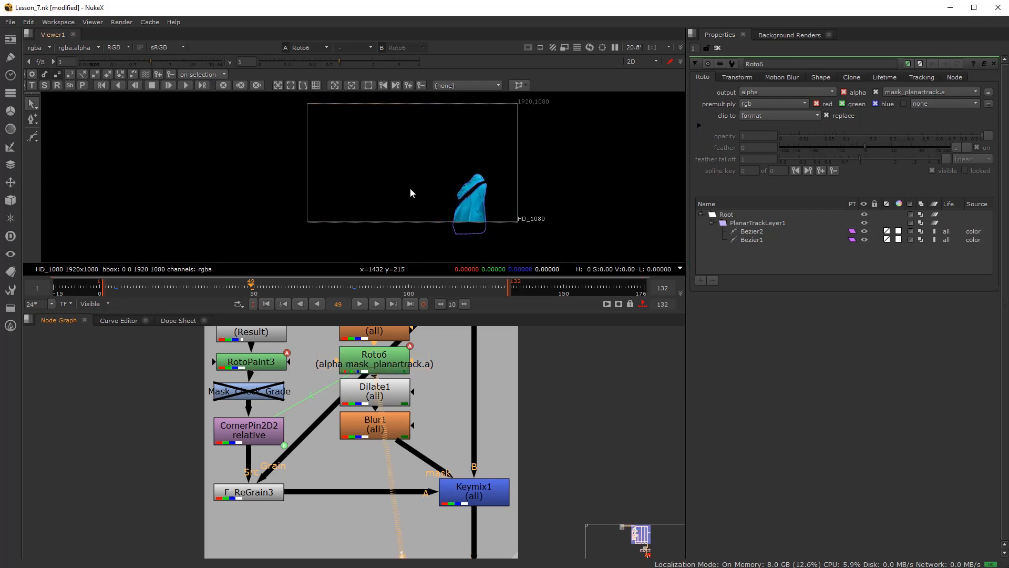
key("a")
key("a")
scroll(418, 487, "down", 5)
key("a")
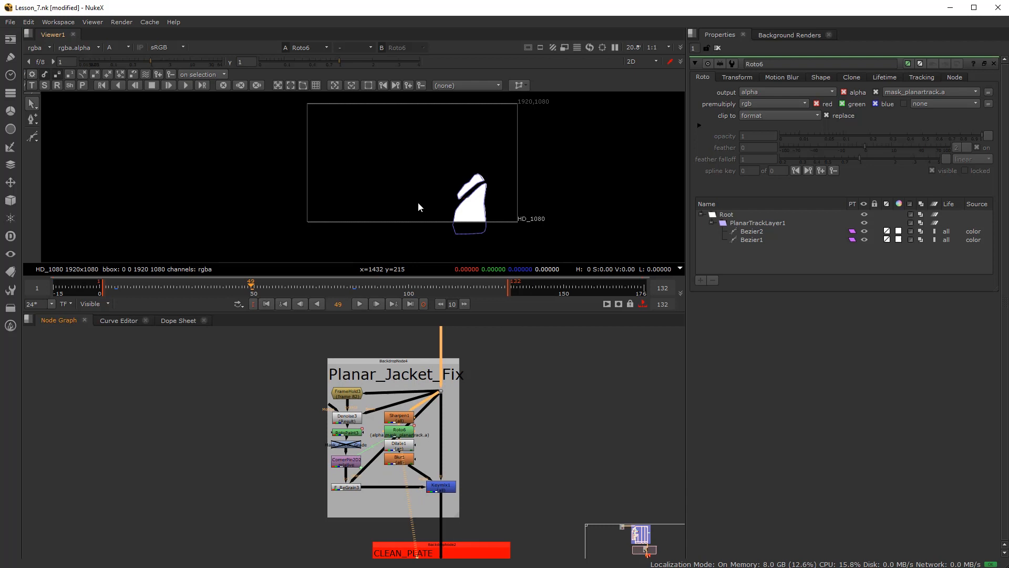
key("a")
Open Write1's settings in the milestone backdrop and view the output of the dot feeding Write1 and Switch1
middle_click_drag(380, 508, 414, 379)
scroll(454, 511, "up", 5)
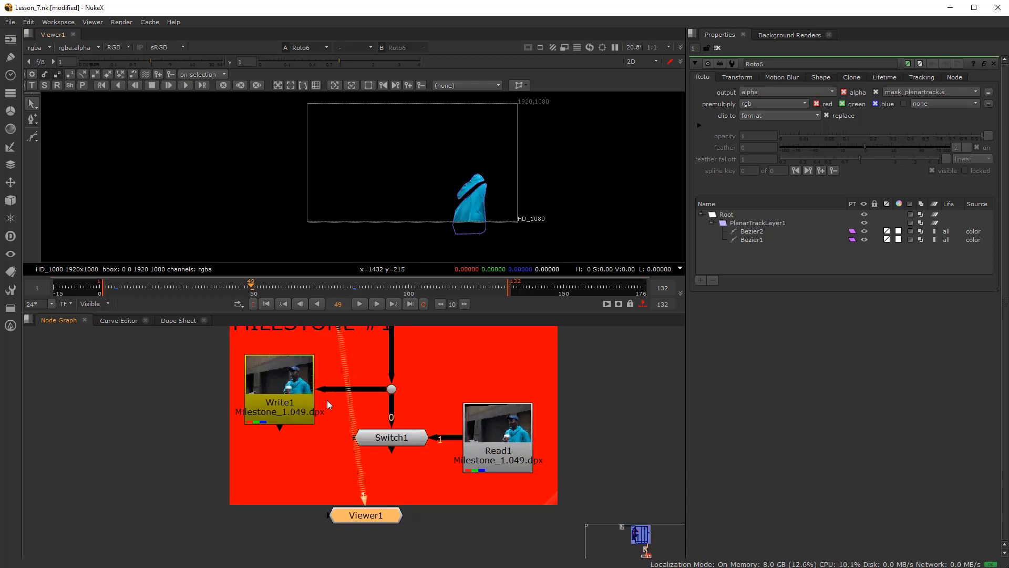
double_click(280, 393)
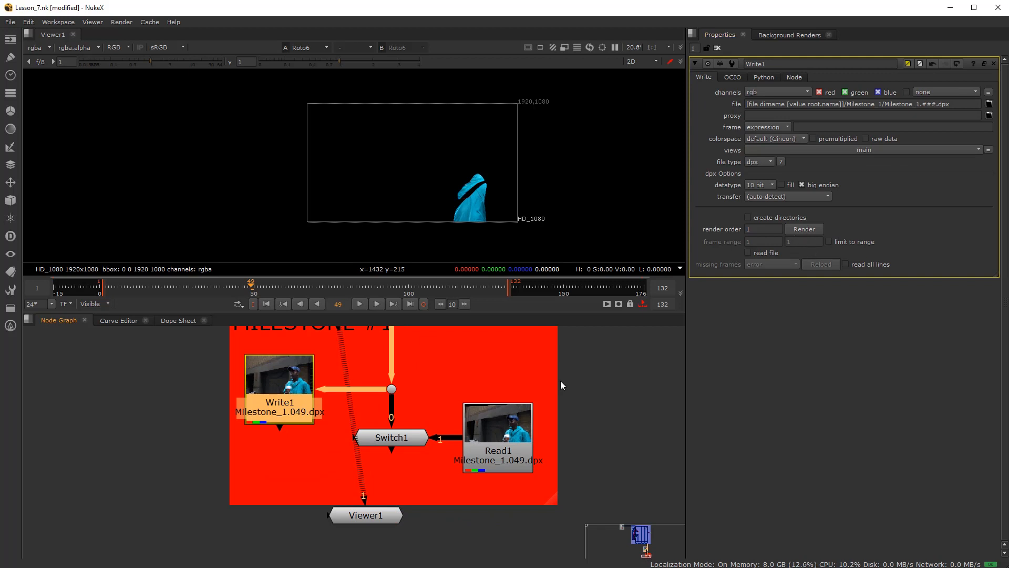
left_click(395, 436)
left_click(392, 389)
key("1")
Move Read1 and Switch1 slightly lower within the red milestone backdrop
left_click(272, 380)
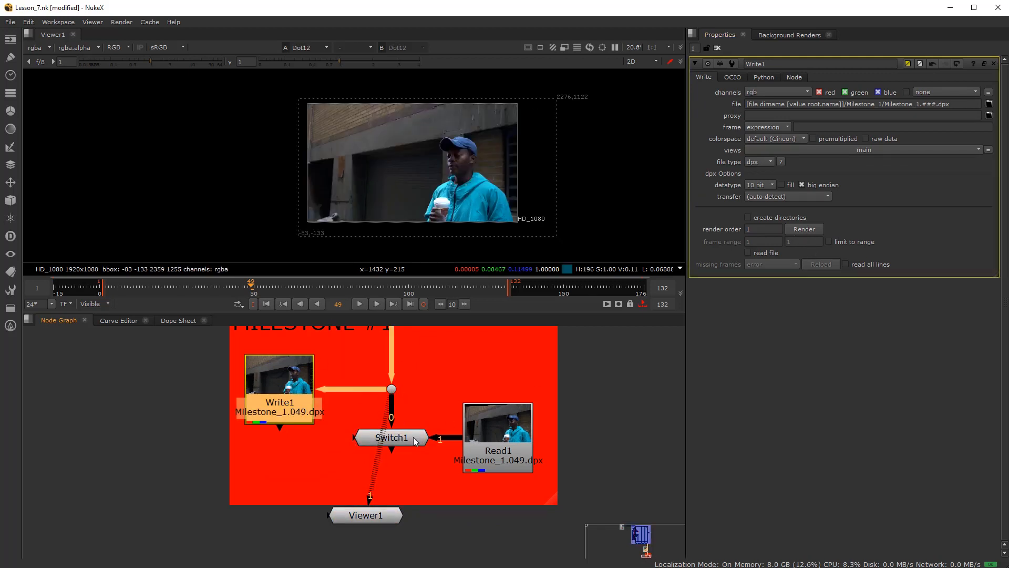
left_click_drag(475, 428, 483, 444)
left_click_drag(396, 440, 396, 452)
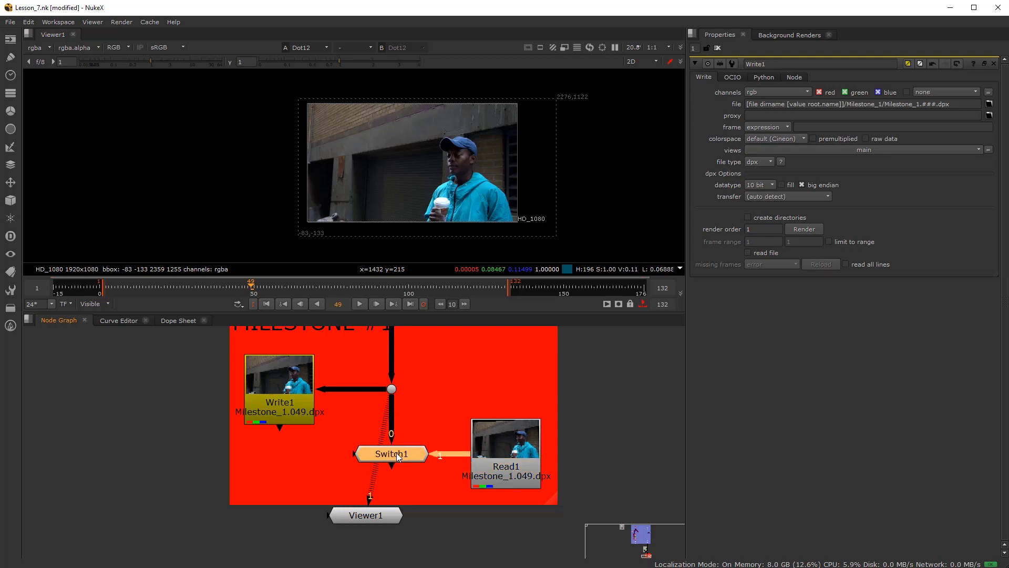
Insert a copy of the Crop node directly below Keymix1 in the Planar_Jacket_Fix backdrop
scroll(396, 448, "down", 4)
middle_click_drag(395, 447, 408, 534)
scroll(402, 435, "up", 2)
scroll(400, 426, "down", 5)
middle_click_drag(398, 407, 412, 374)
scroll(388, 389, "up", 3)
left_click(392, 362)
scroll(412, 373, "down", 3)
scroll(408, 432, "up", 5)
left_click(462, 491)
key("ctrl+v")
left_click_drag(462, 491, 402, 503)
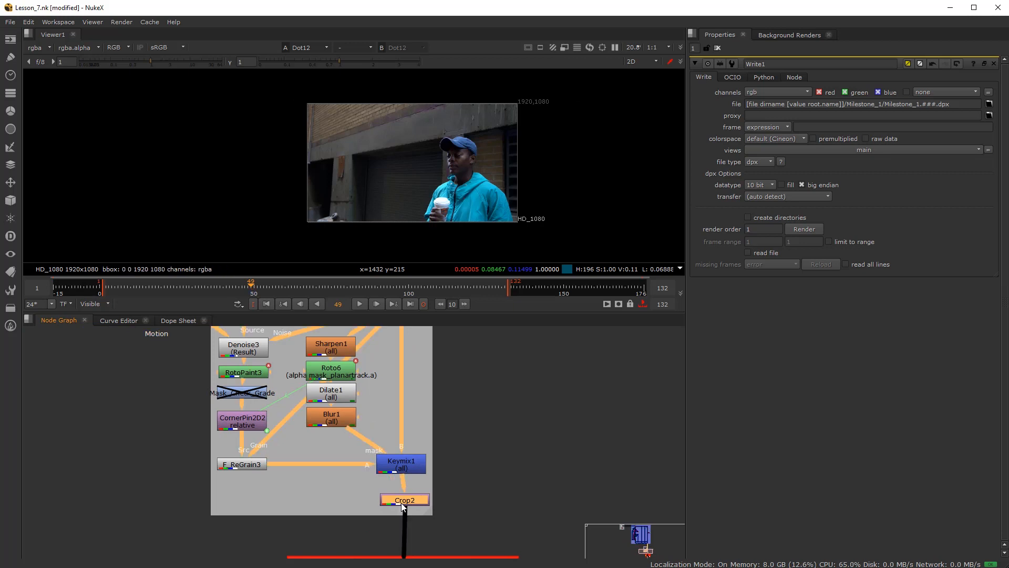
double_click(404, 500)
Check which input Switch1 uses and render Write1 again over the custom frame range 1-132
scroll(465, 490, "down", 2)
middle_click_drag(466, 490, 445, 437)
scroll(424, 455, "up", 4)
left_click(430, 450)
double_click(326, 395)
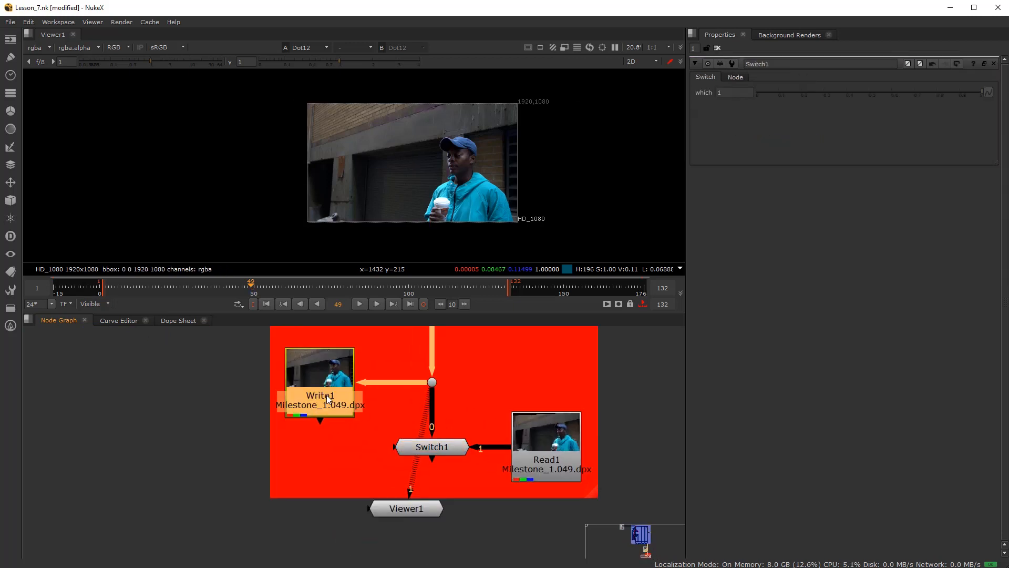
left_click(815, 231)
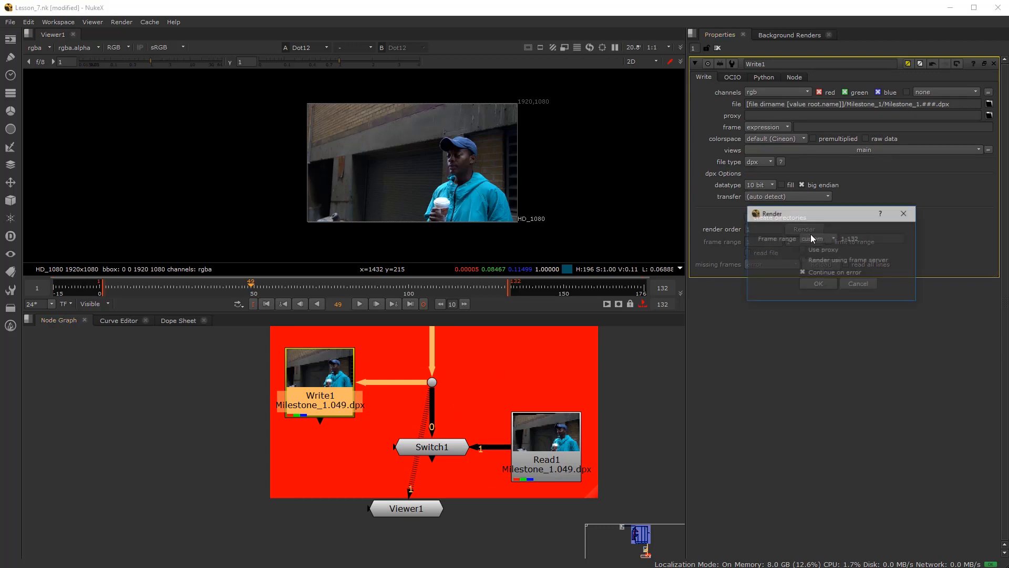
left_click(820, 284)
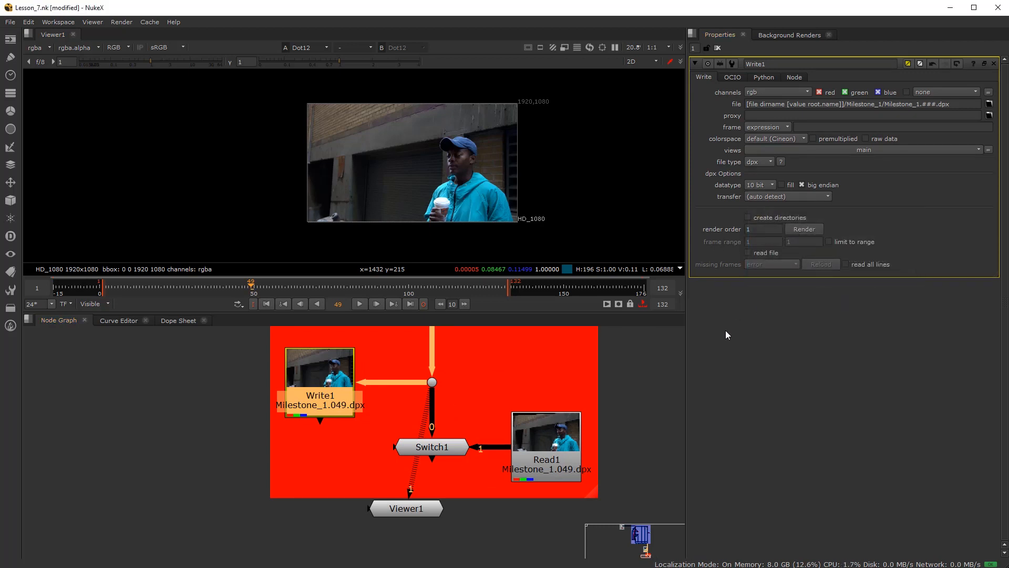